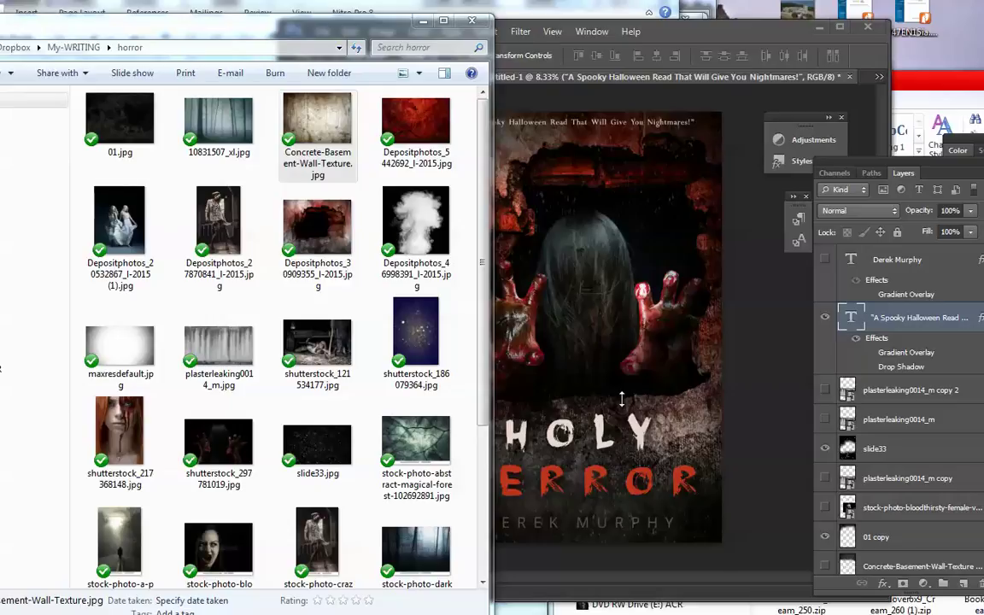
Browse the horror folder thumbnails, comparing the Depositphotos_27870841 image against the cover design.
left_click(619, 341)
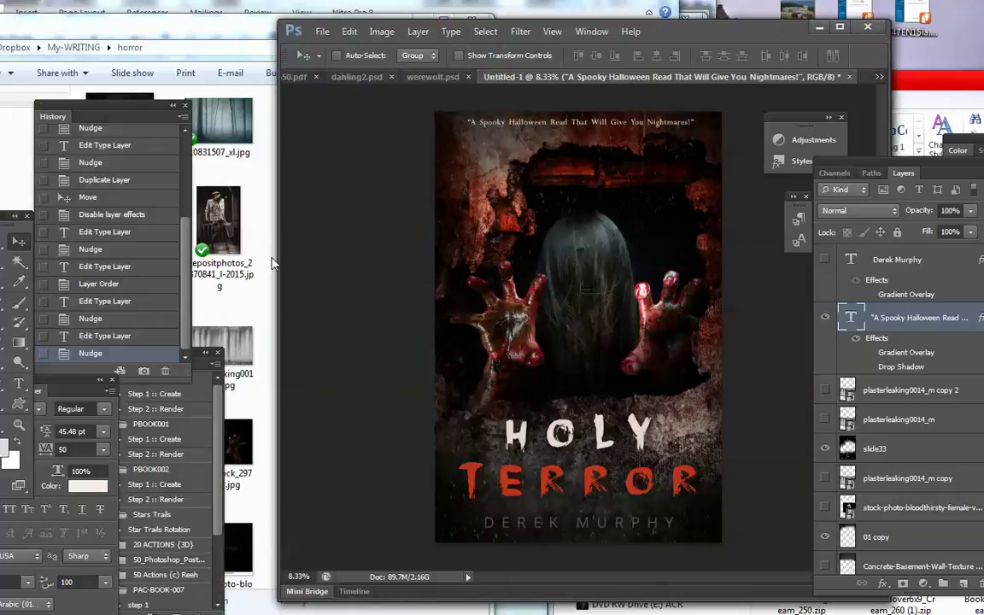
left_click(268, 260)
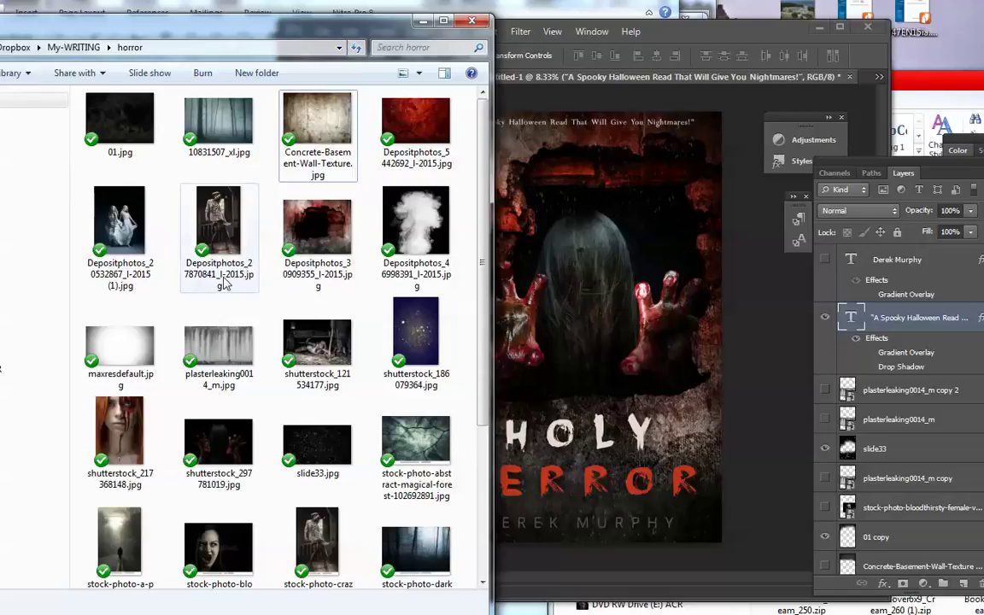
left_click(220, 251)
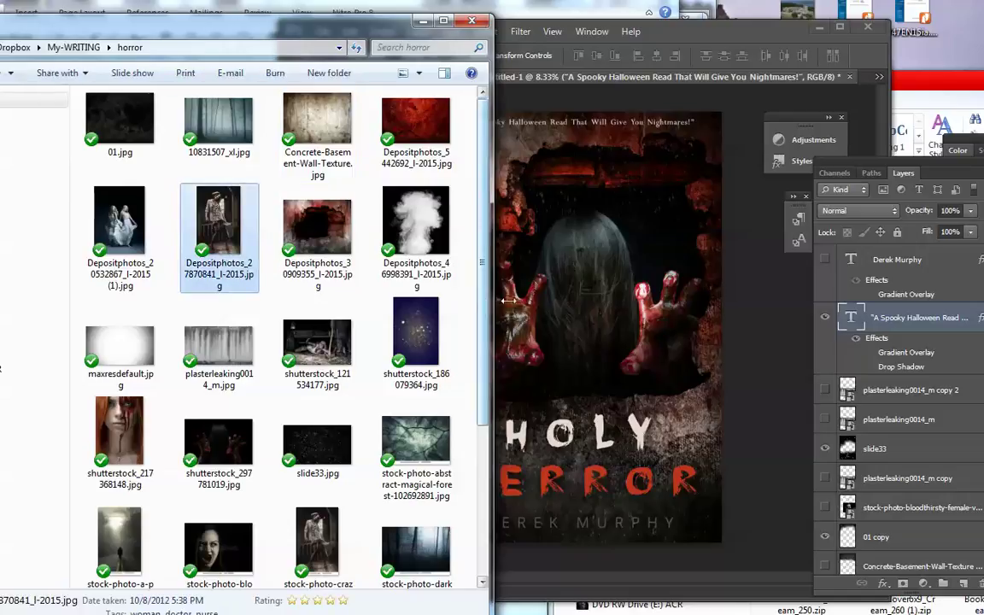
left_click(560, 310)
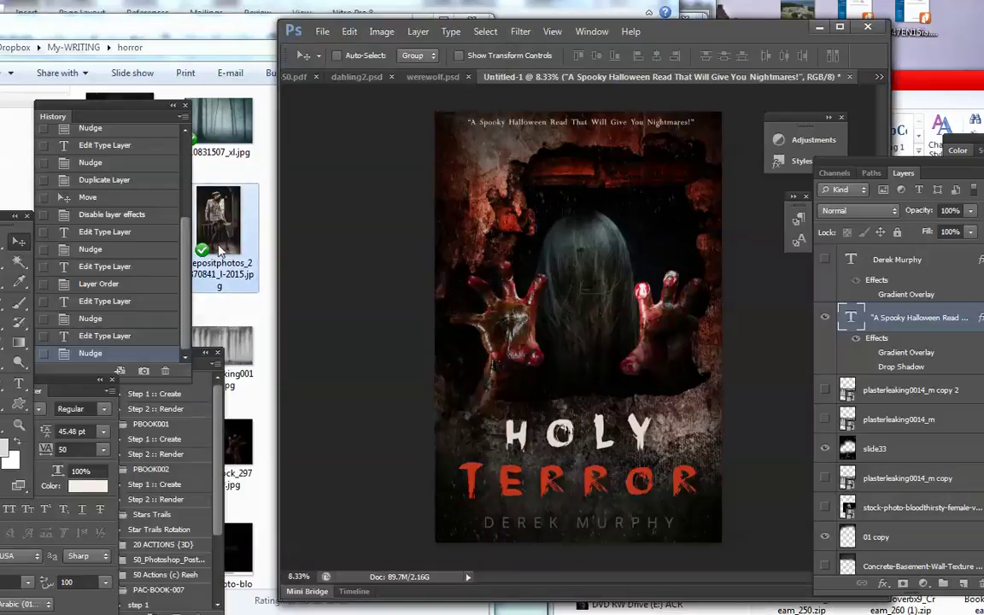
left_click(254, 258)
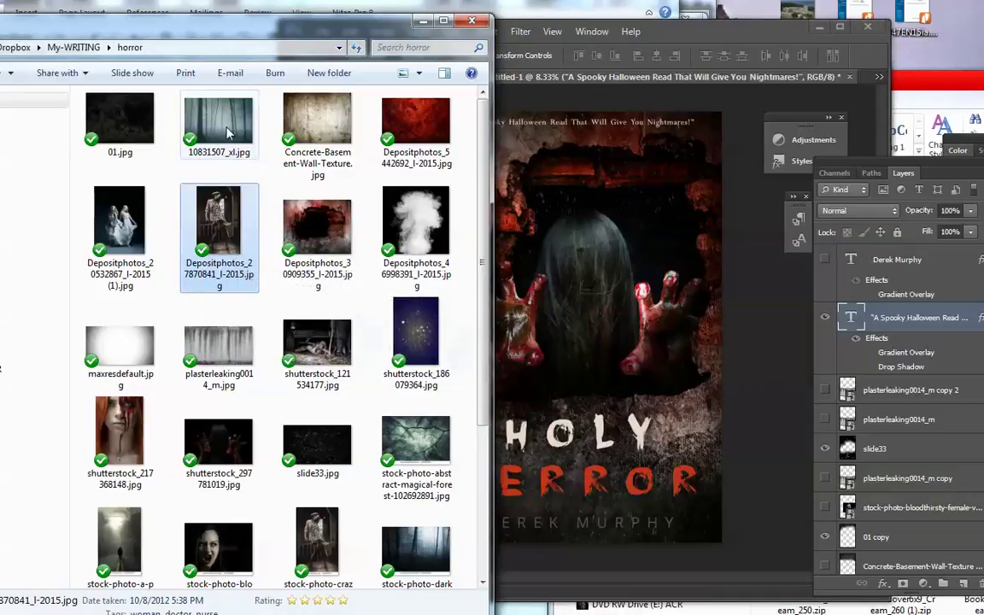
scroll(224, 130, "down", 3)
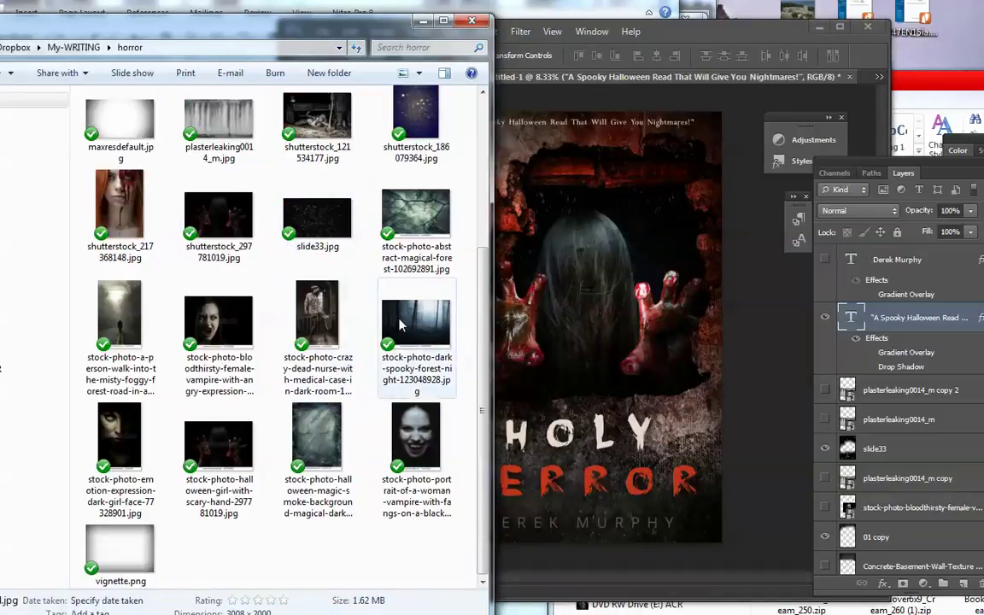
Preview the dark spooky forest photo, then return to the cover with Free Transform active.
left_click(399, 323)
double_click(400, 323)
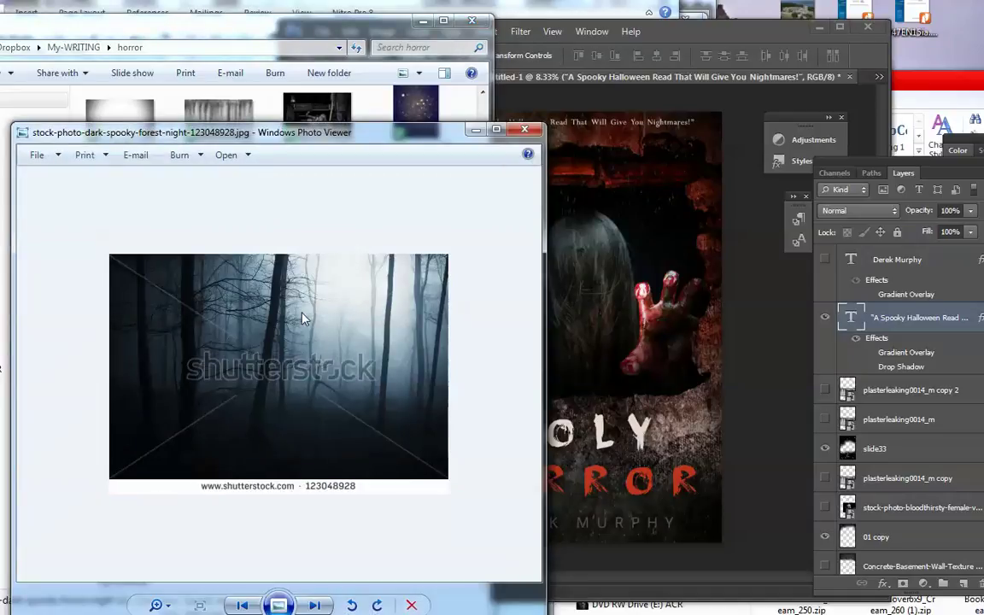
left_click(524, 129)
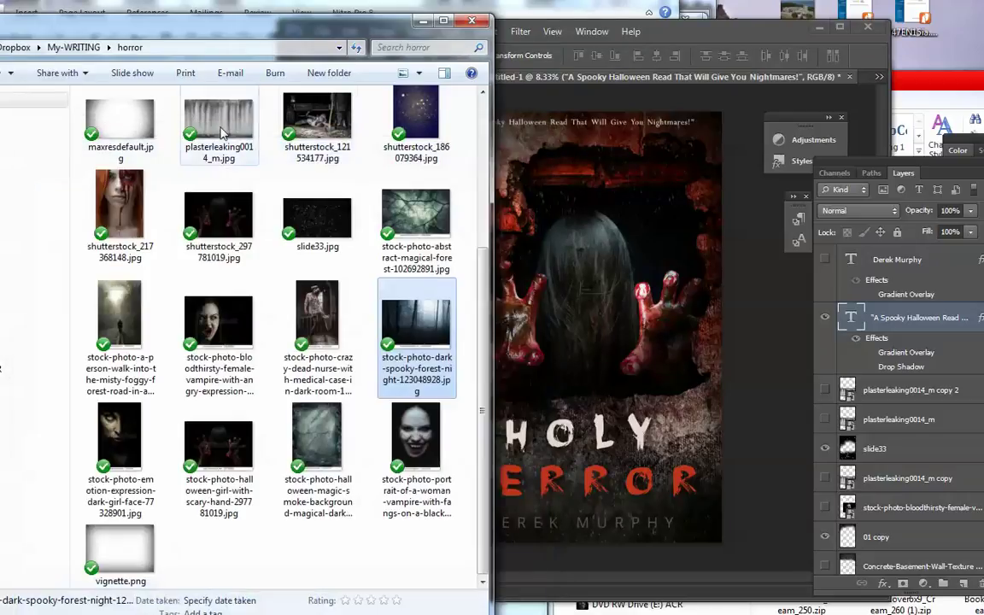
scroll(229, 128, "up", 3)
left_click(588, 373)
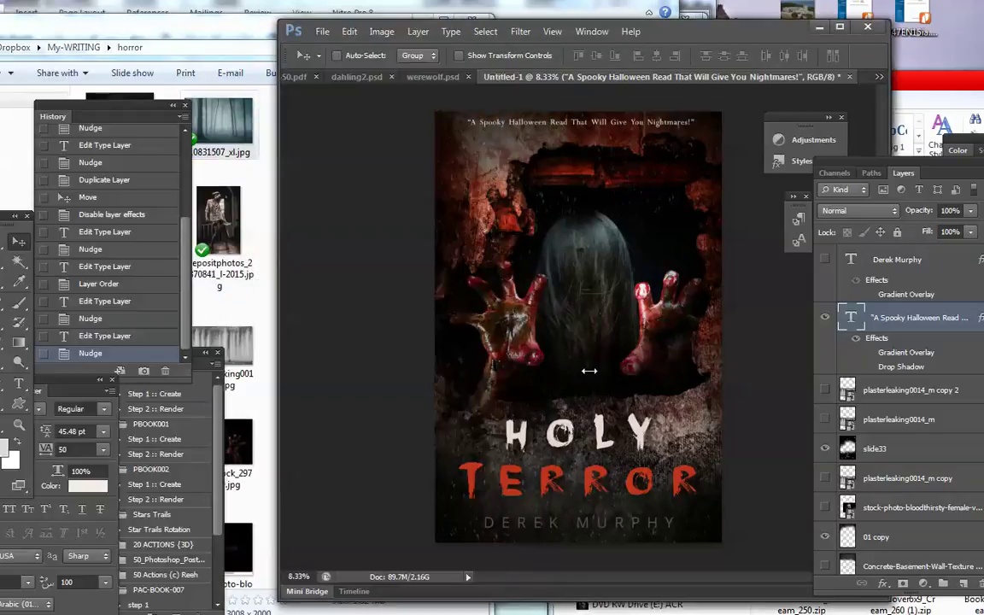
key("ctrl+t")
Scale and position the placed 10831507_xl forest photo to fill the entire cover.
mouse_move(722, 233)
left_mouse_down()
mouse_move(780, 110)
mouse_move(845, 86)
left_mouse_up()
left_click_drag(663, 210, 575, 329)
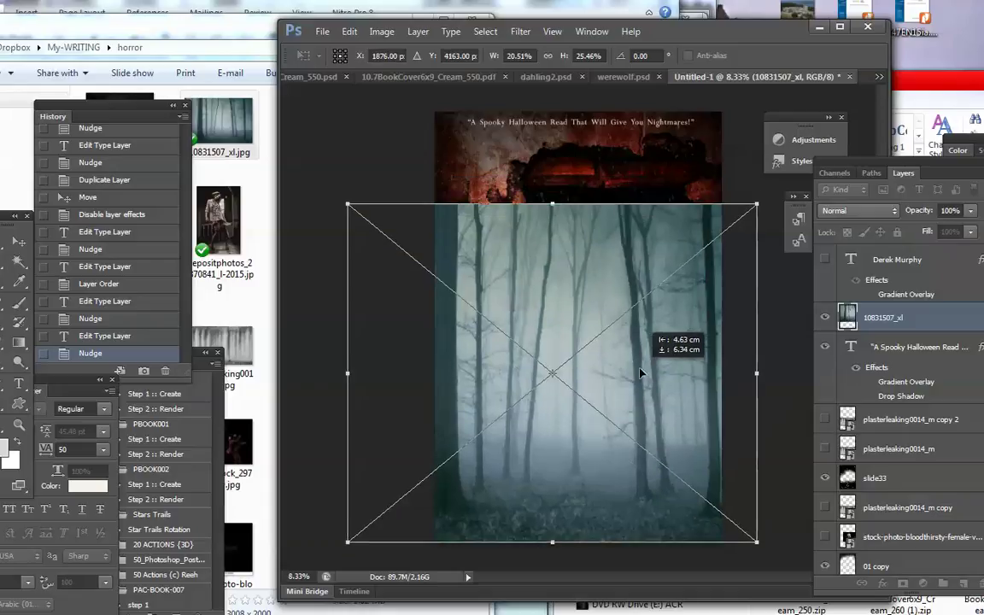
left_click_drag(763, 188, 808, 112)
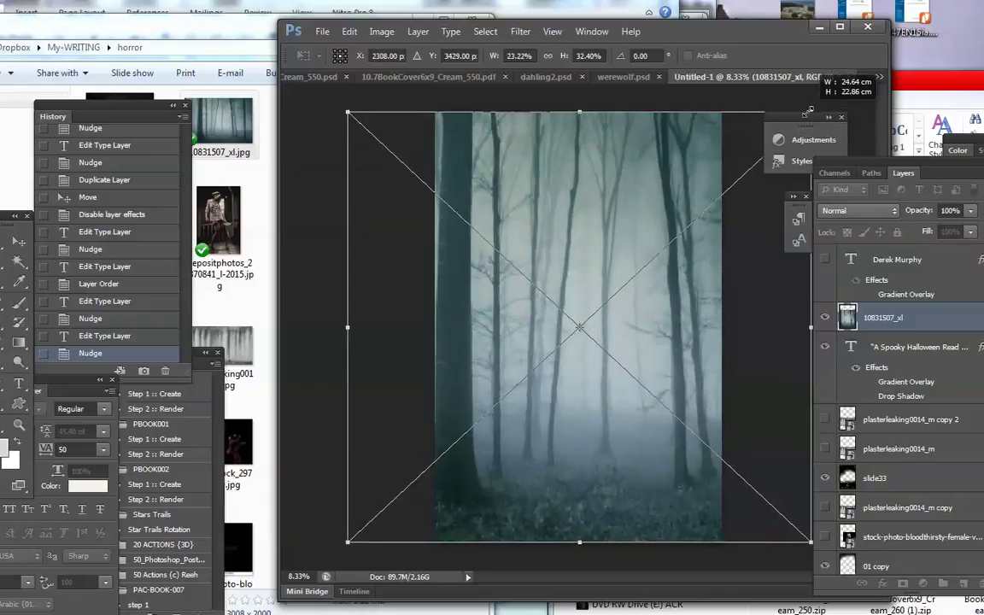
left_click_drag(682, 275, 639, 271)
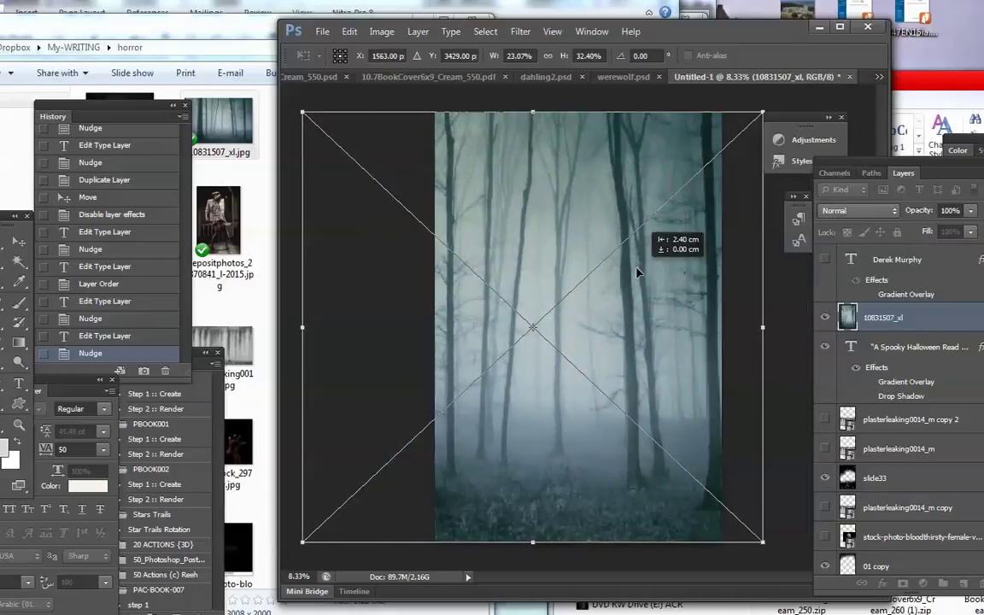
left_click_drag(302, 326, 343, 323)
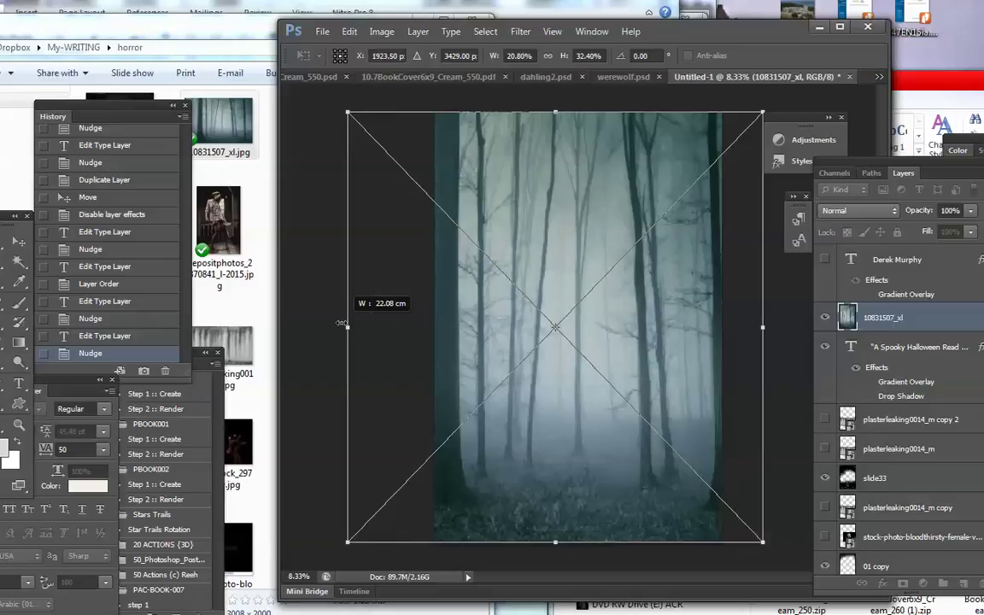
left_click_drag(341, 324, 282, 342)
left_click_drag(361, 353, 385, 349)
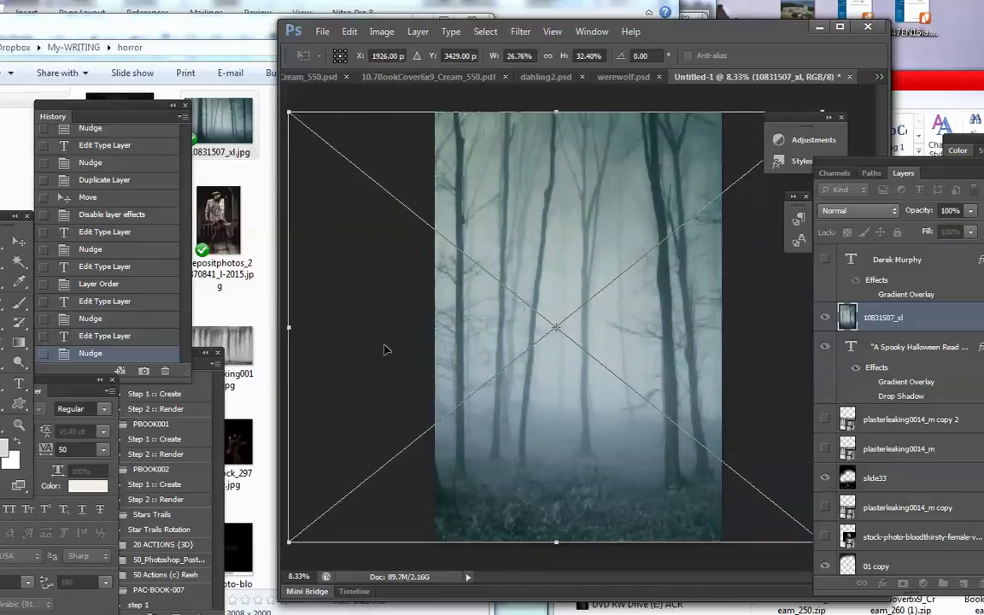
key("Return")
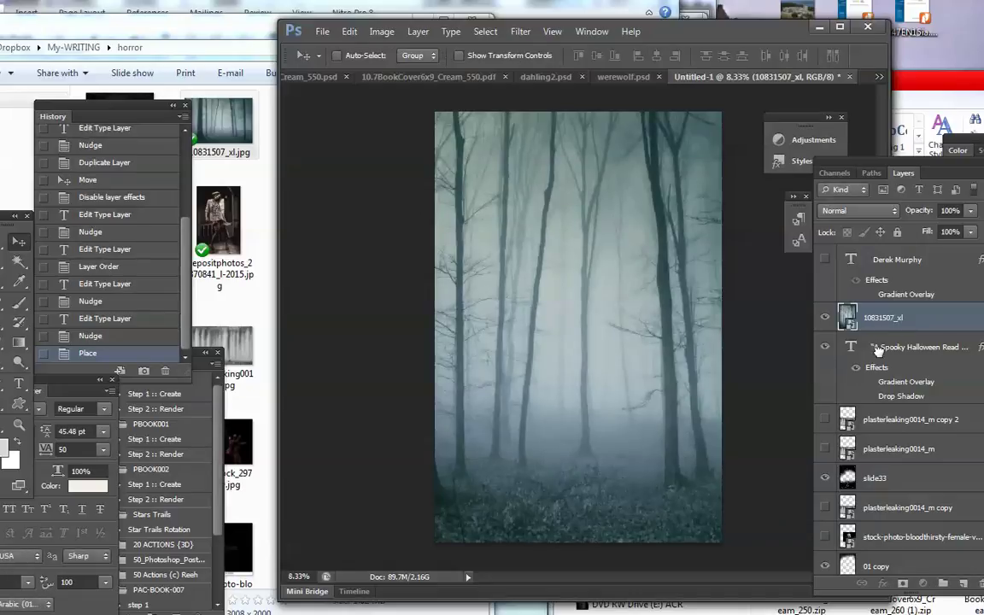
scroll(896, 384, "down", 3)
Move the 10831507_xl layer below the Concrete-Basement-Wall-Texture layers, then preview that texture in Explorer.
left_click_drag(882, 252, 875, 464)
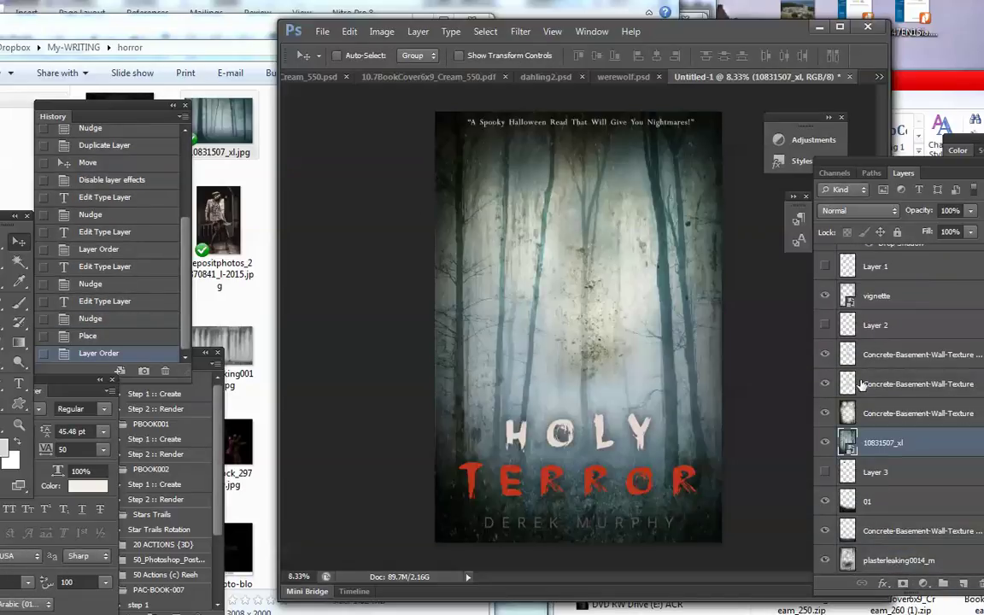
scroll(822, 375, "up", 3)
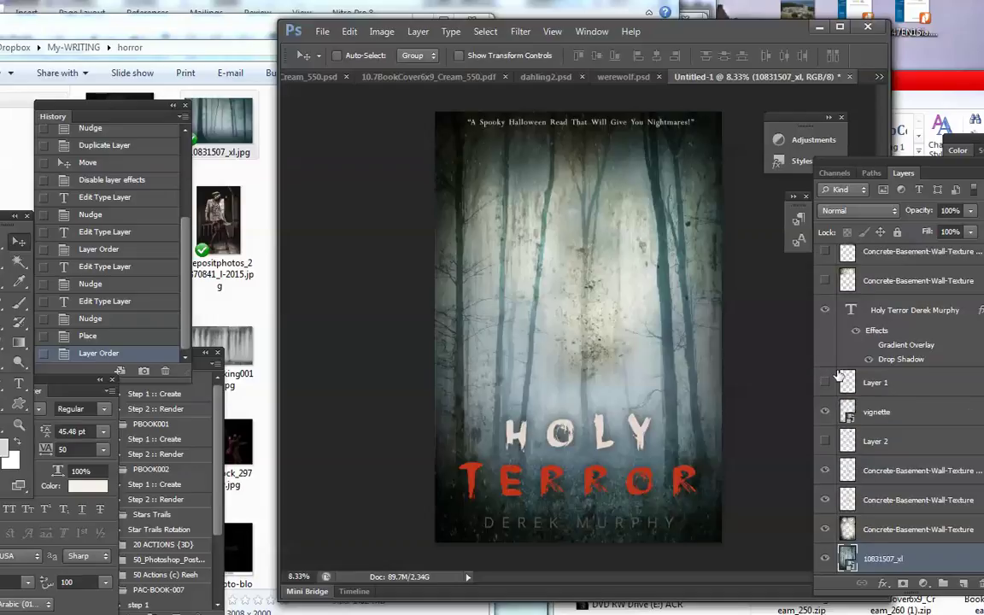
scroll(841, 373, "up", 2)
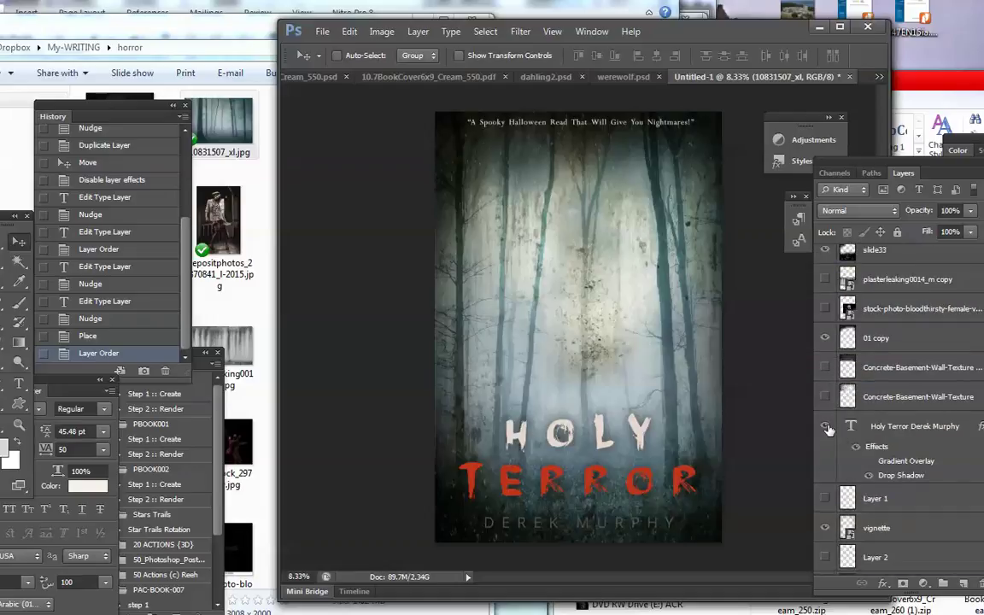
scroll(895, 431, "down", 1)
scroll(834, 442, "down", 3)
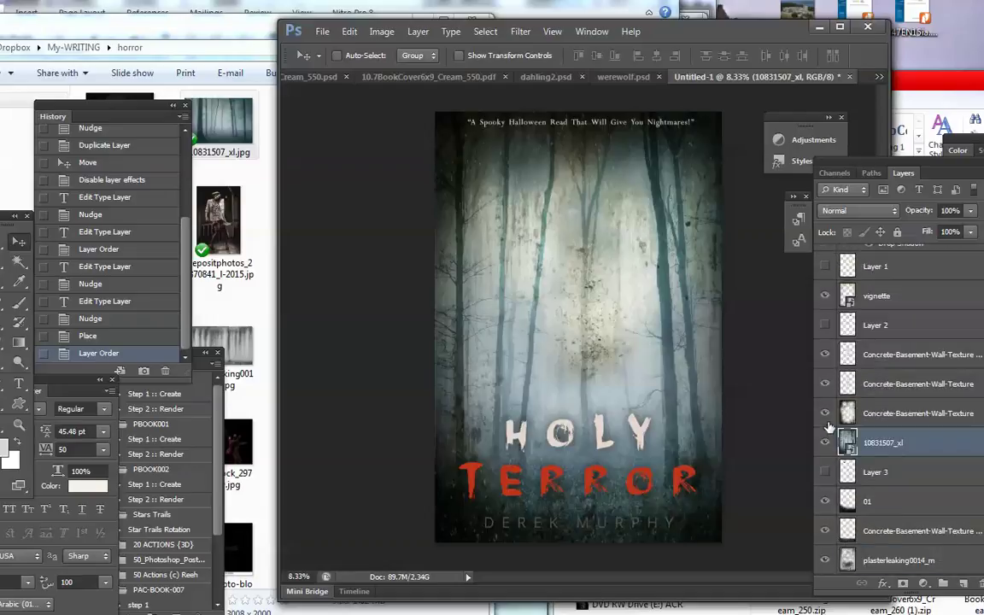
left_click(195, 267)
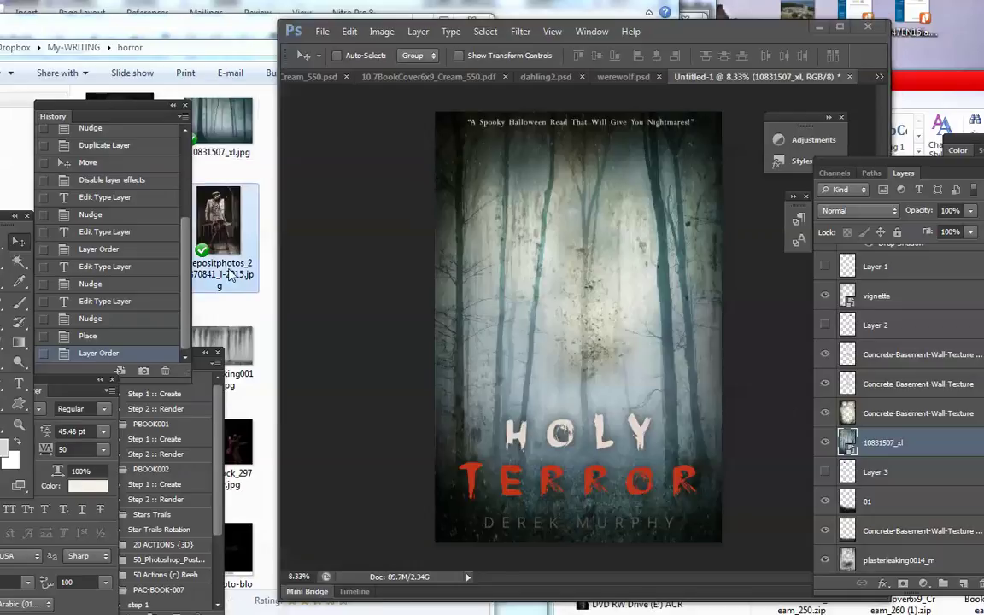
double_click(305, 141)
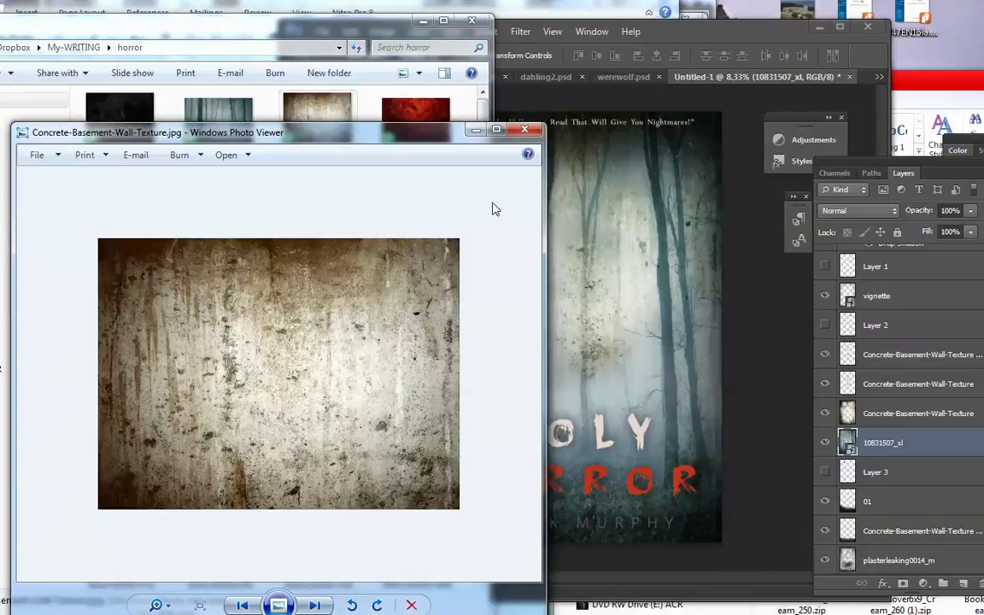
Close the concrete preview and drag plasterleaking0014_m.jpg from the horror folder onto the cover.
left_click(476, 129)
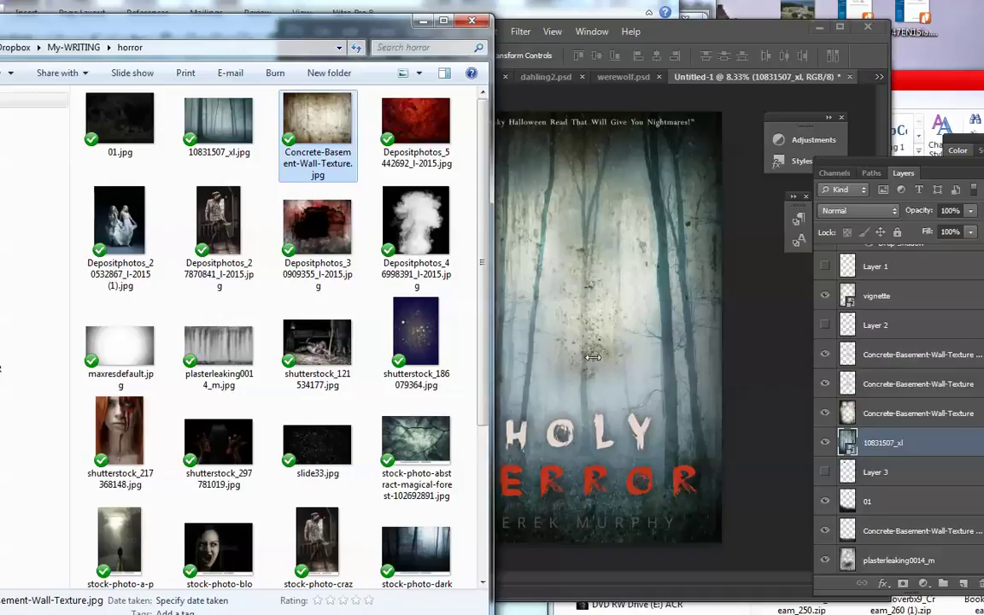
left_click(416, 333)
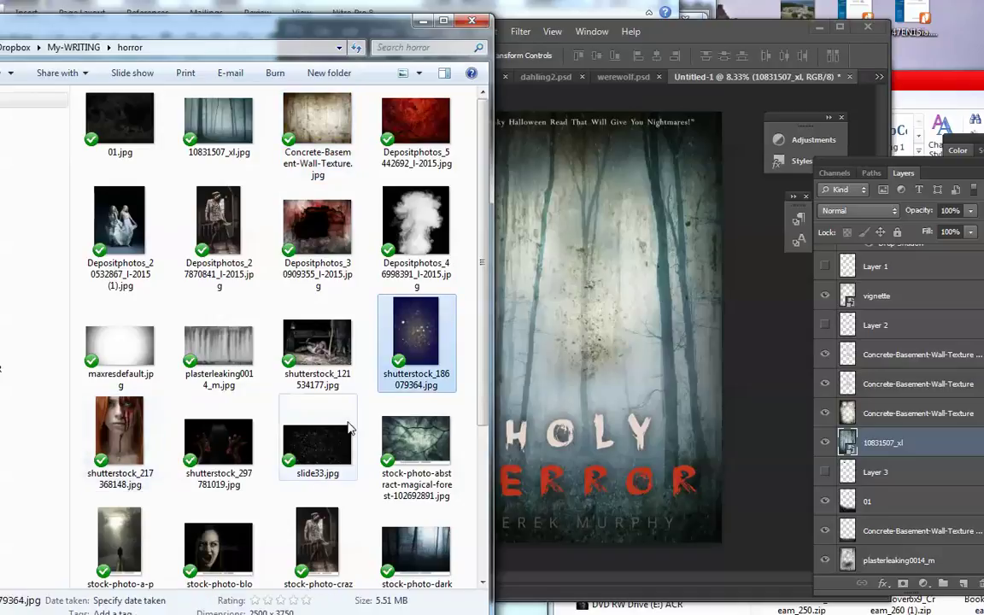
left_click(409, 439)
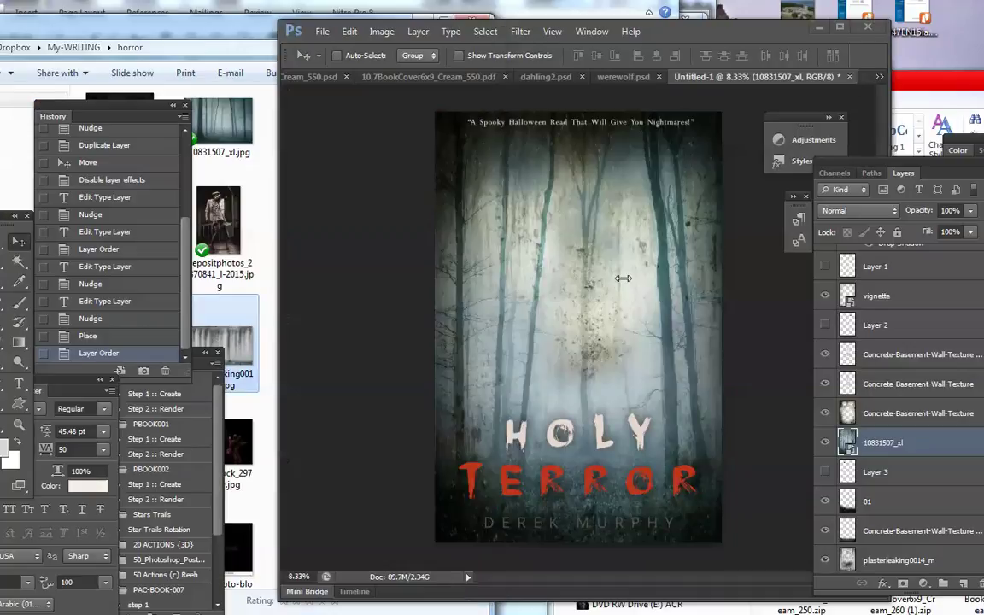
mouse_move(215, 343)
left_mouse_down()
mouse_move(593, 378)
mouse_move(563, 489)
left_mouse_up()
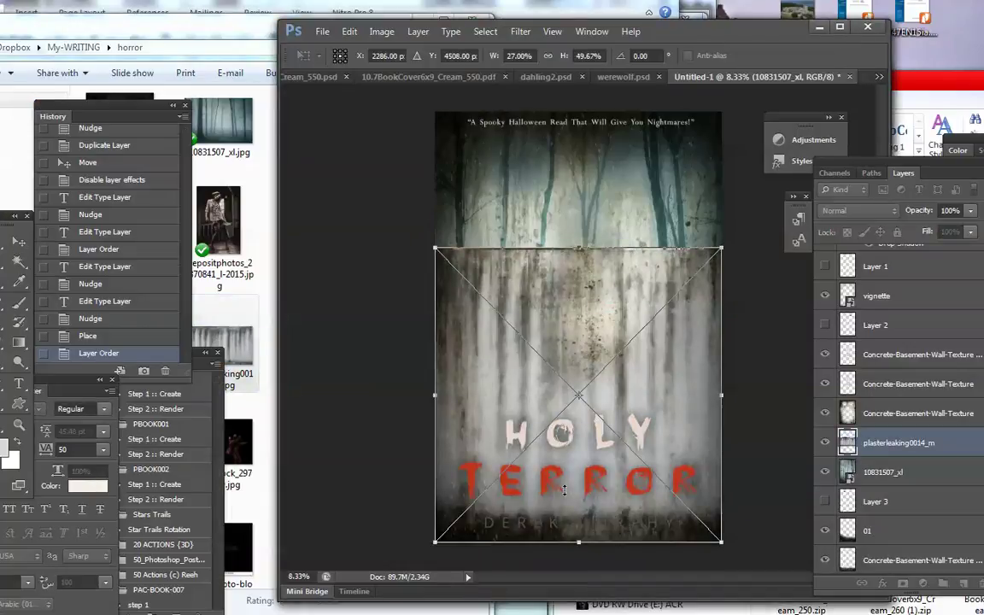
Stretch the plaster texture to the cover top and set it to Multiply blending.
left_click_drag(579, 248, 589, 111)
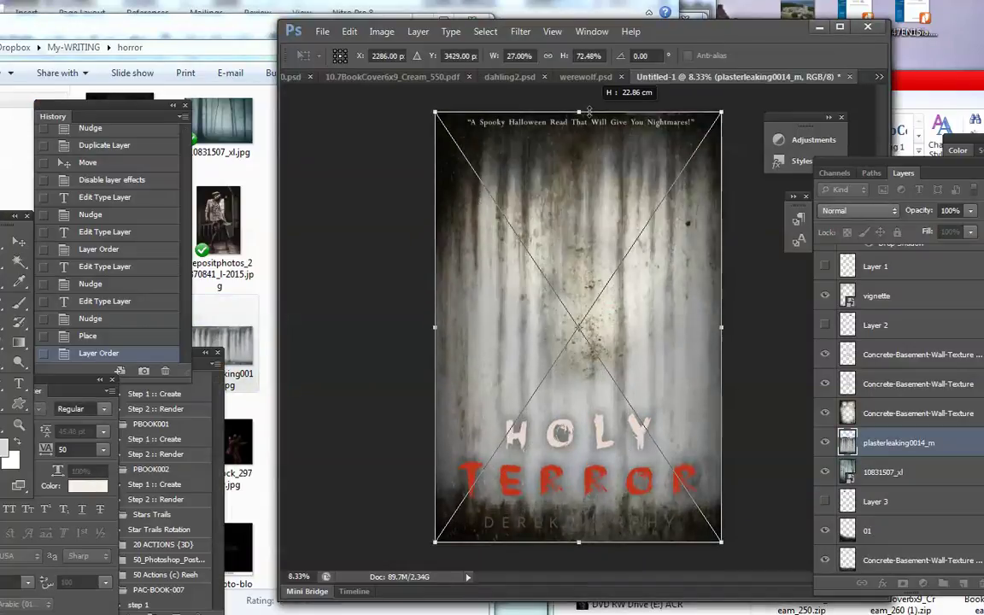
key("Return")
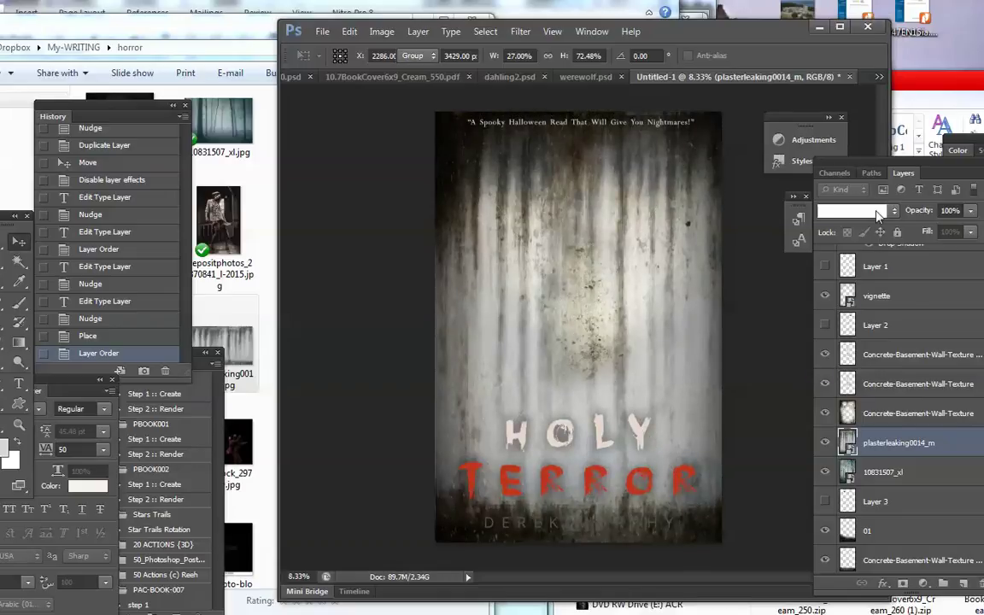
left_click(878, 216)
left_click(833, 274)
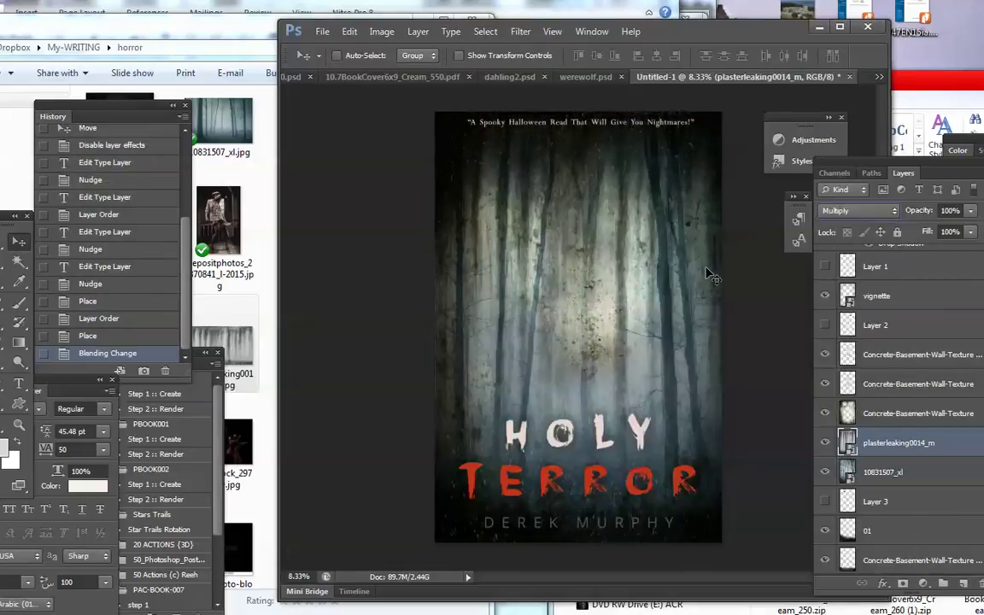
Hide one Concrete texture layer after comparing it on and off.
left_click(826, 415)
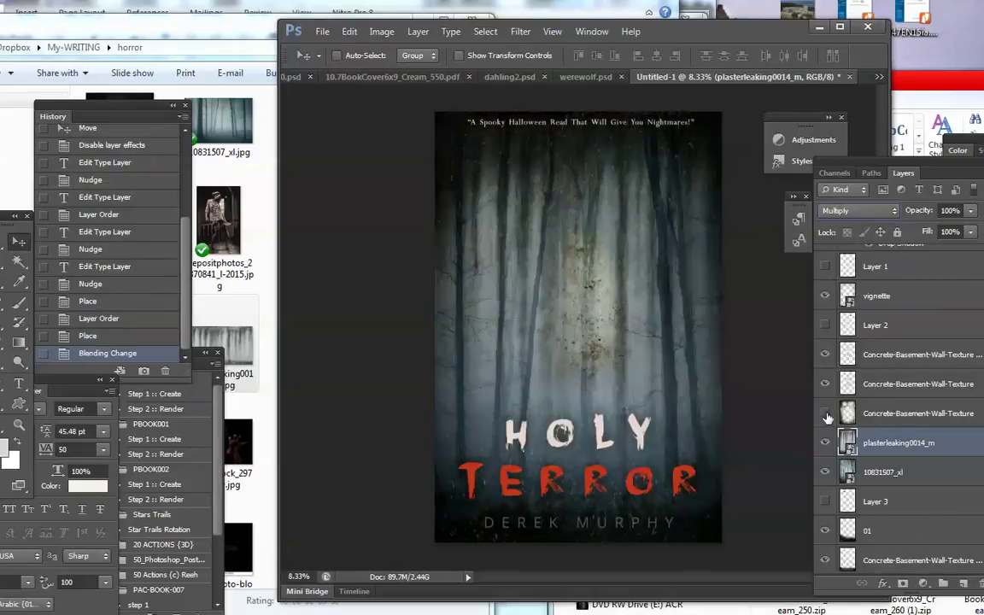
left_click(826, 415)
left_click(826, 415)
scroll(834, 464, "up", 3)
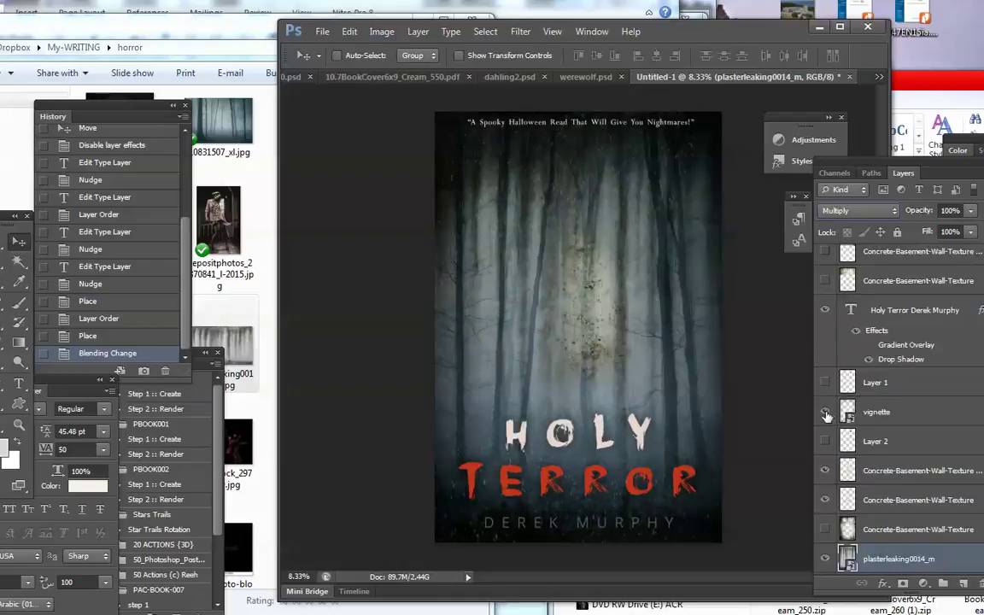
Toggle the vignette and 01 copy layers on and off to compare the cover edges.
left_click(825, 415)
scroll(825, 402, "up", 2)
scroll(824, 386, "up", 2)
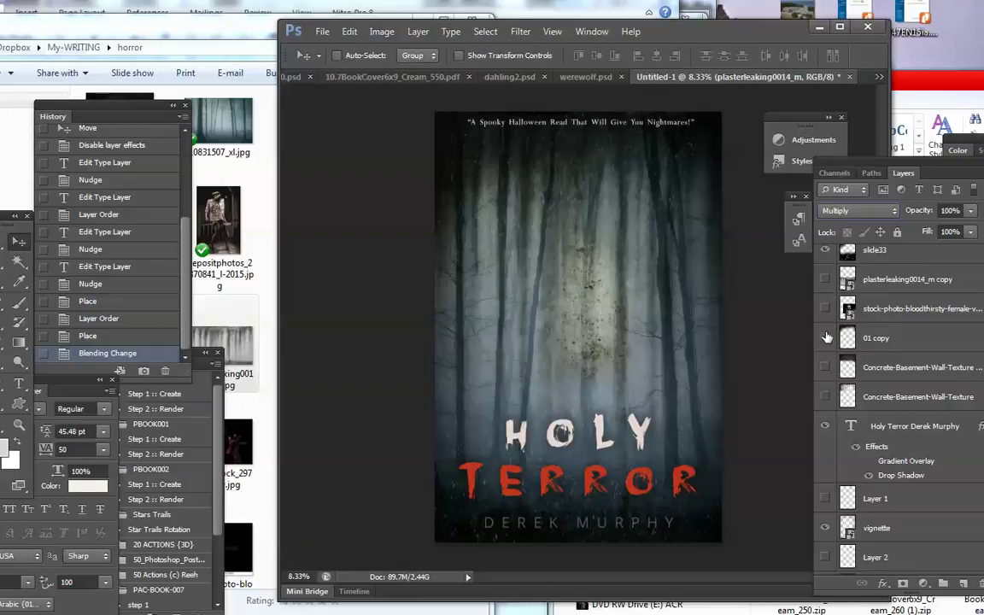
left_click(825, 337)
left_click(825, 337)
Hide the stained Concrete-Basement-Wall-Texture layer so the foggy forest shows mid-cover.
scroll(871, 364, "up", 2)
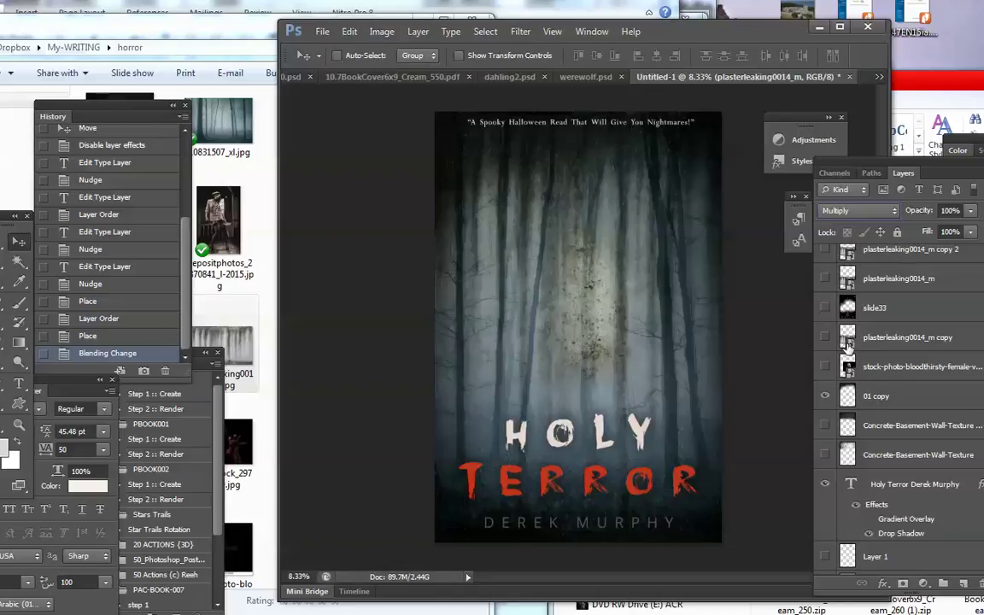
scroll(877, 398, "up", 2)
scroll(841, 393, "up", 3)
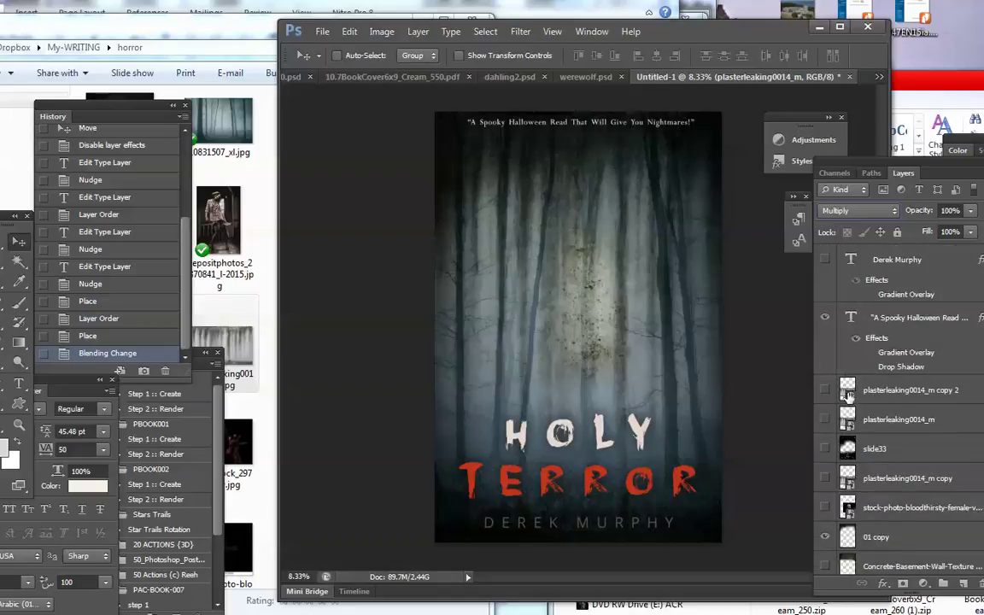
scroll(848, 395, "down", 6)
scroll(841, 401, "down", 3)
scroll(858, 427, "down", 3)
scroll(867, 440, "down", 4)
left_click(827, 351)
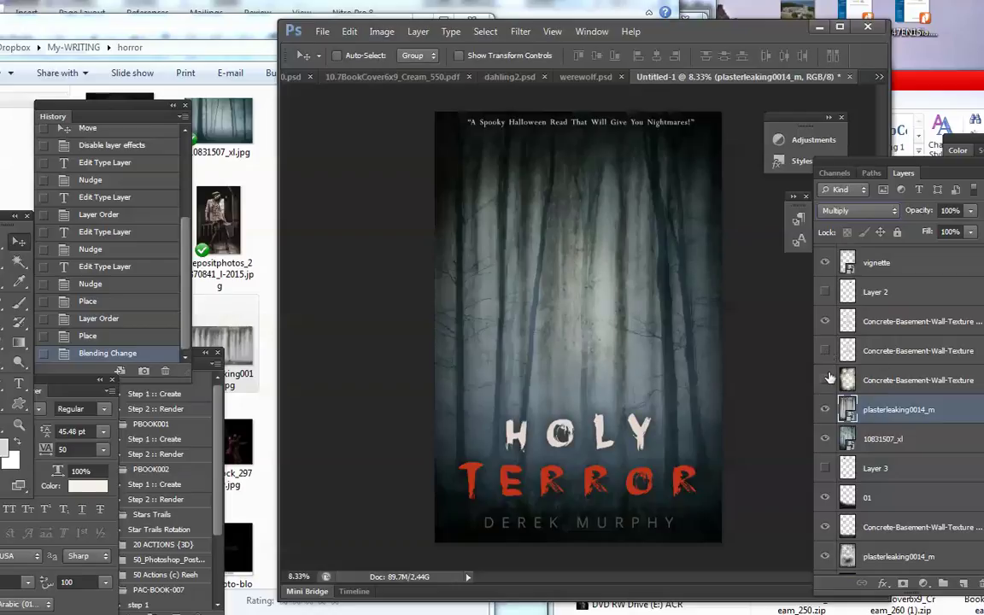
left_click(824, 413)
Glance through the horror image folder in Explorer, then return to the cover document.
left_click(219, 213)
scroll(282, 395, "down", 3)
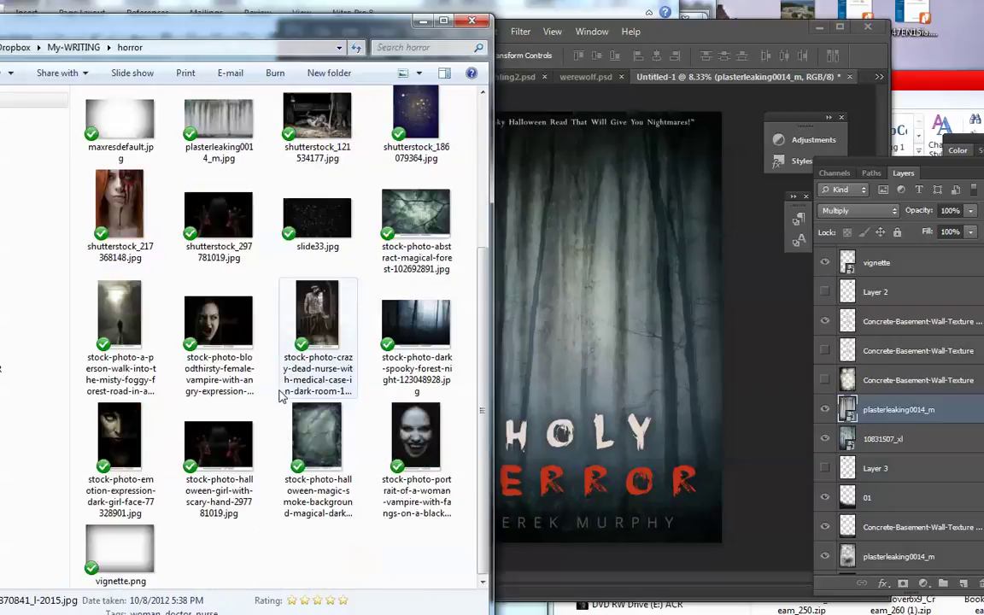
scroll(280, 404, "up", 3)
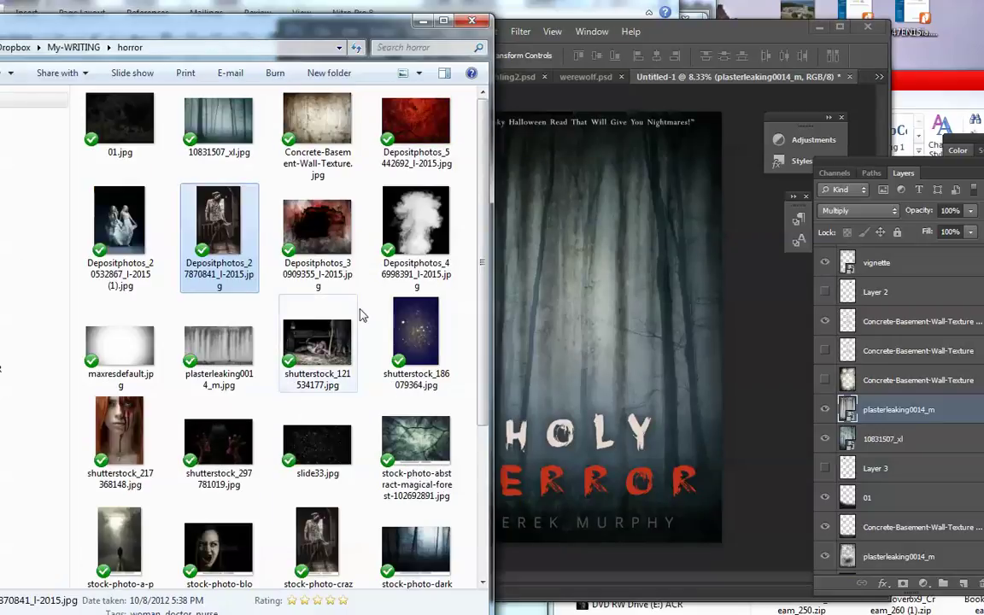
left_click(756, 387)
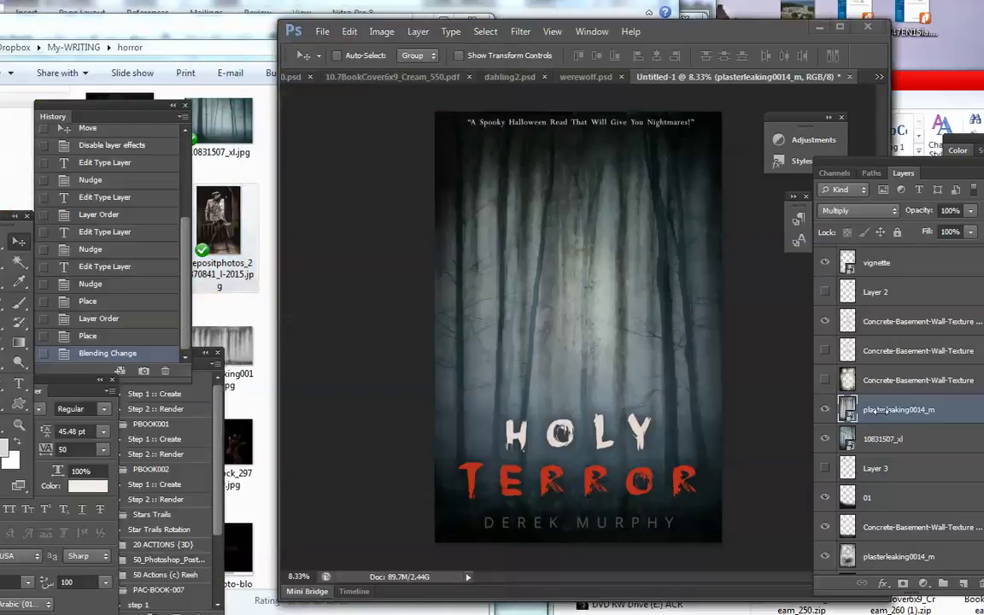
Rasterize the plasterleaking0014_m smart object for erasing, undoing the first test dab.
left_click(581, 309)
left_click(573, 268)
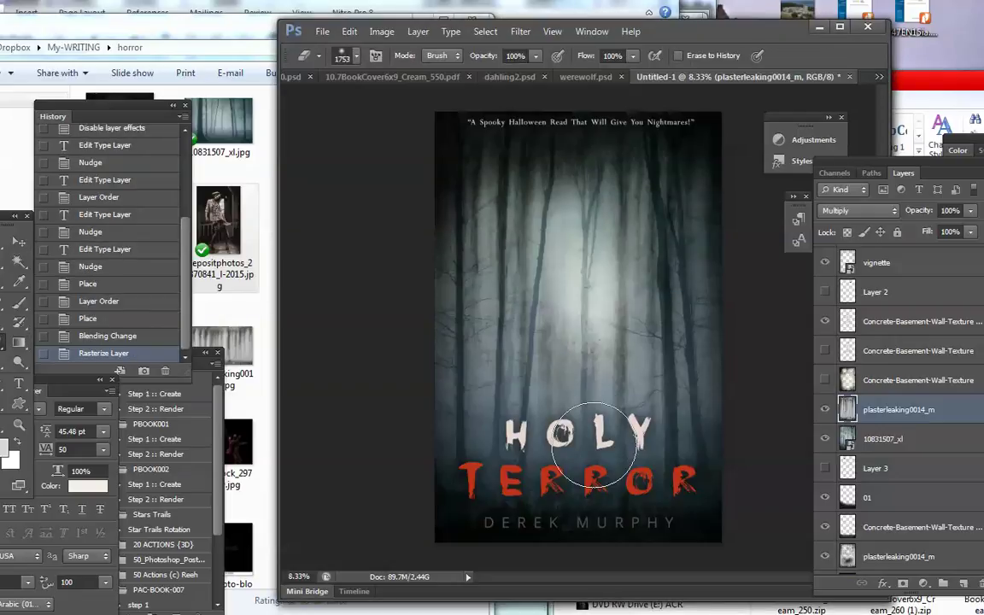
left_click(537, 404)
left_click(349, 31)
left_click(374, 48)
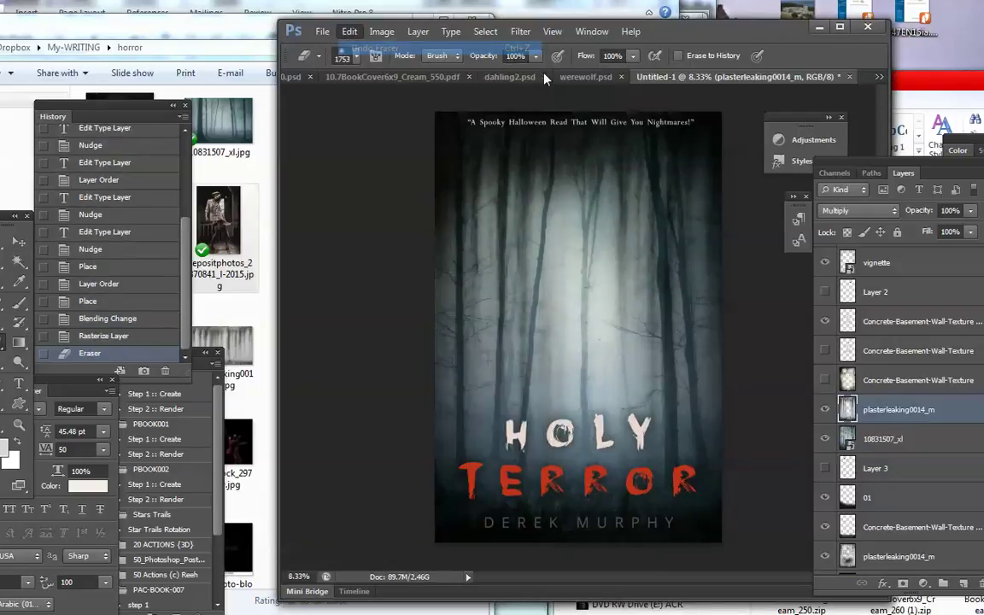
Erase the plaster grime over the central fog in three passes at 36% opacity.
key("3")
key("6")
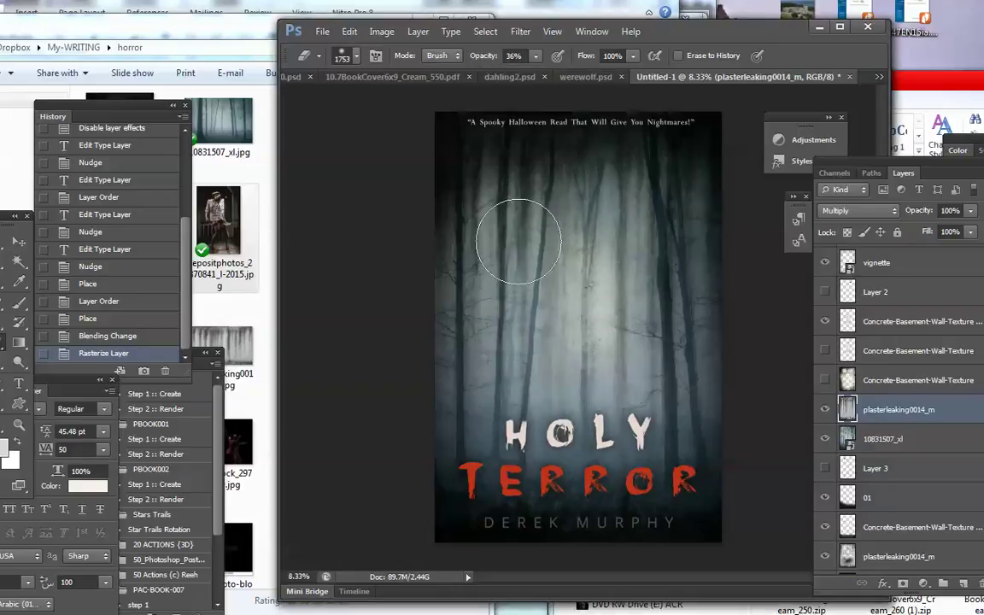
left_click_drag(527, 230, 601, 350)
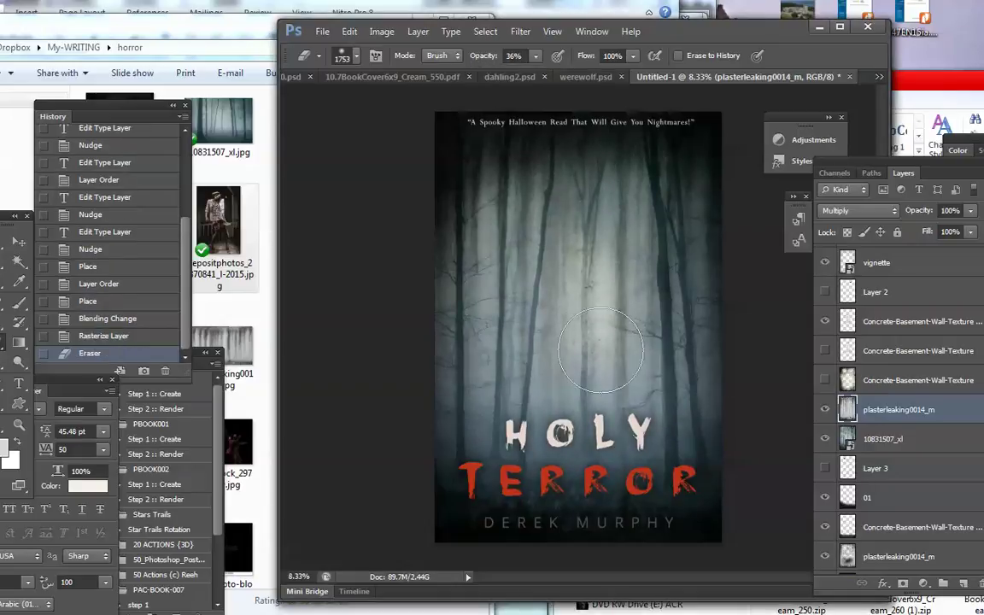
left_click(825, 409)
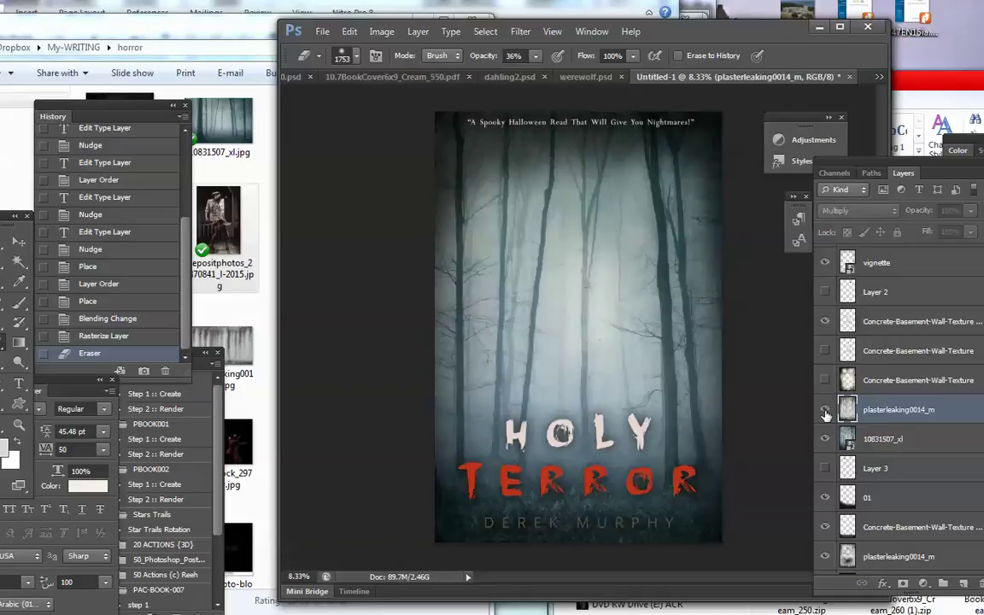
mouse_move(507, 183)
left_mouse_down()
mouse_move(521, 376)
mouse_move(547, 179)
left_mouse_up()
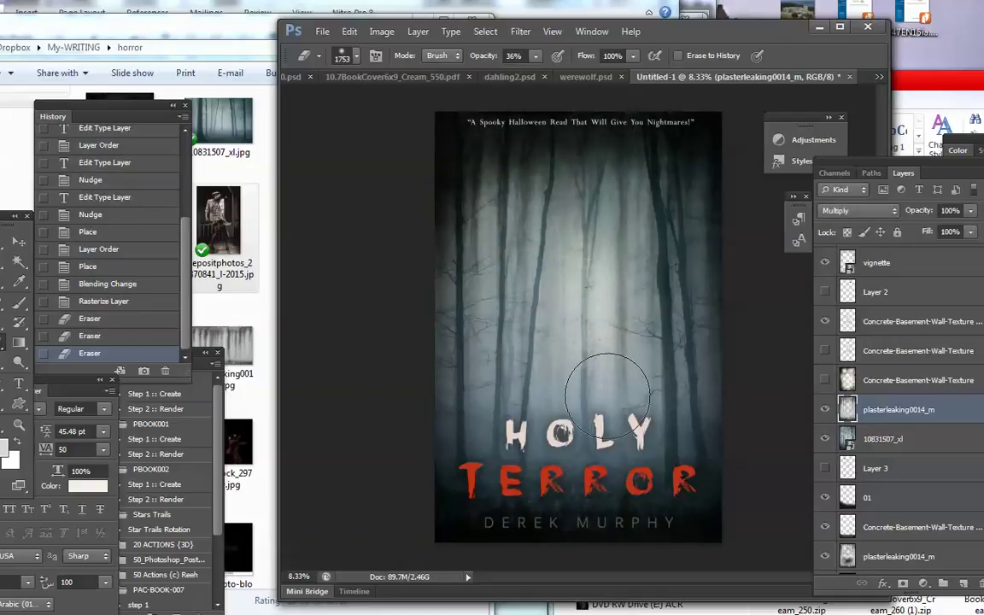
left_click_drag(576, 356, 658, 406)
left_click(236, 225)
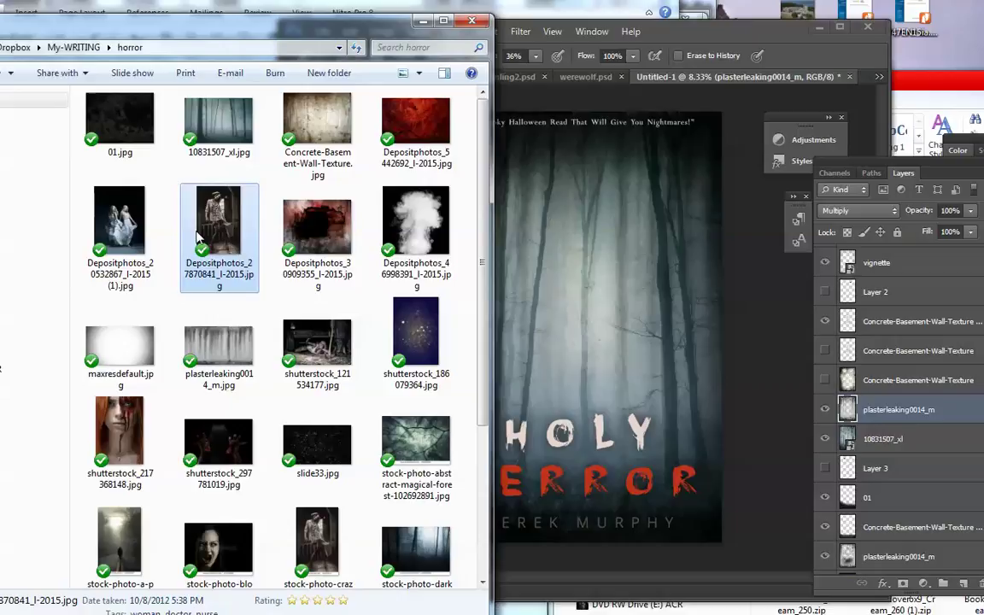
Scale the placed twin girls photo to 86% and position it behind the HOLY TERROR title.
left_click(630, 407)
key("ctrl+t")
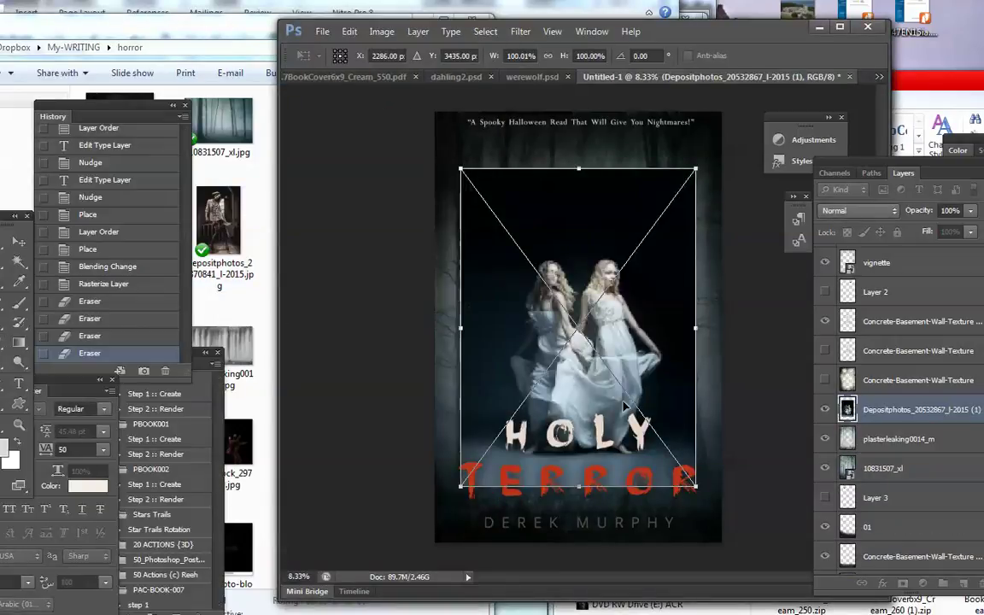
left_click_drag(693, 489, 728, 529)
left_click_drag(631, 519, 630, 521)
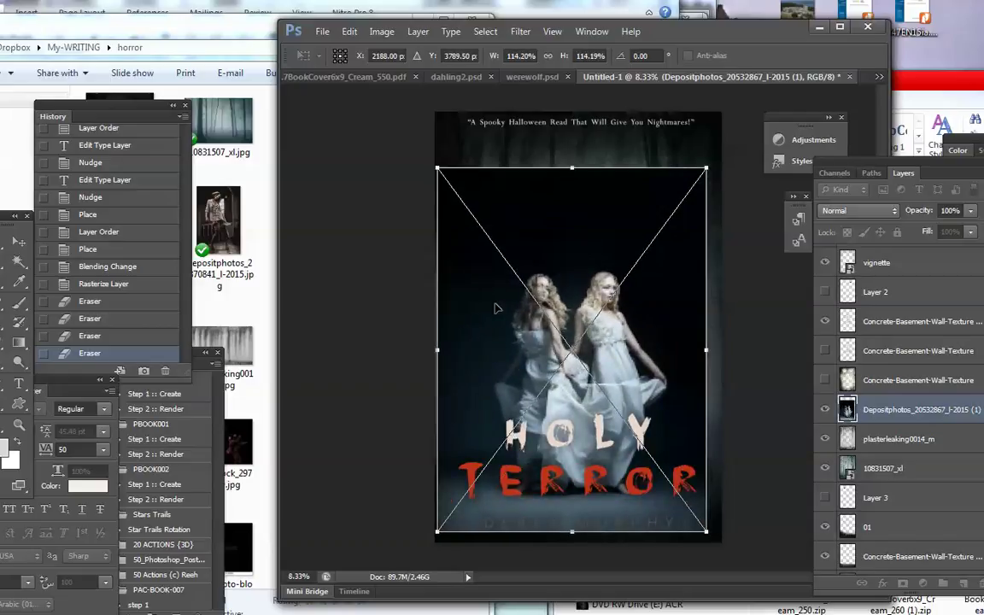
left_click_drag(433, 169, 503, 257)
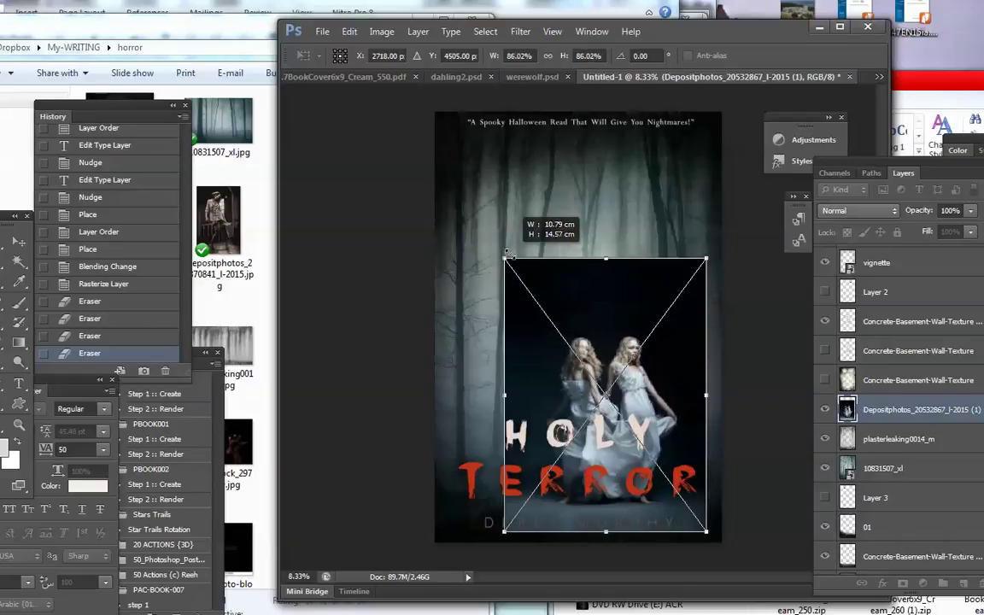
left_click_drag(541, 434, 476, 392)
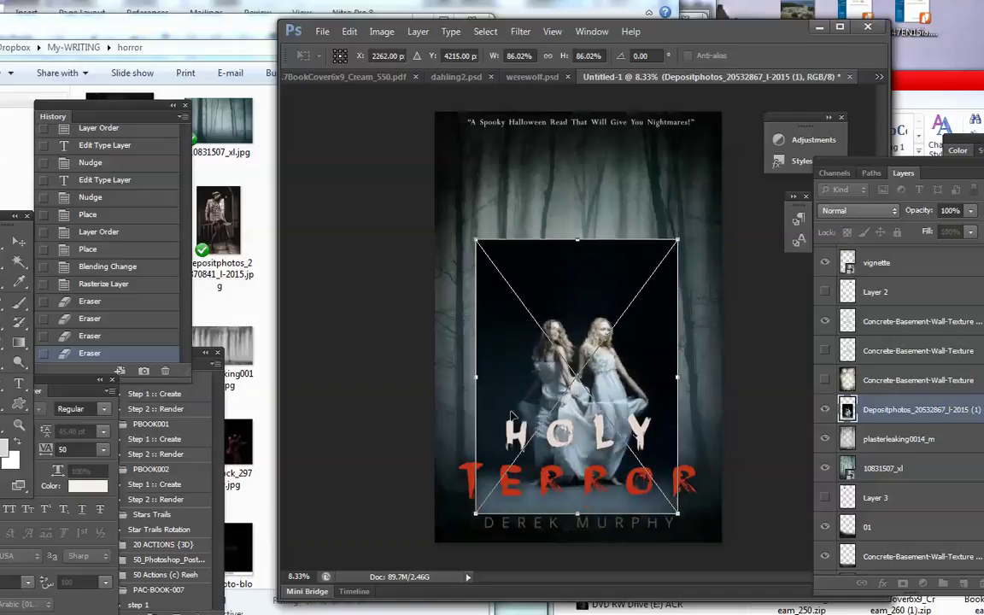
key("Return")
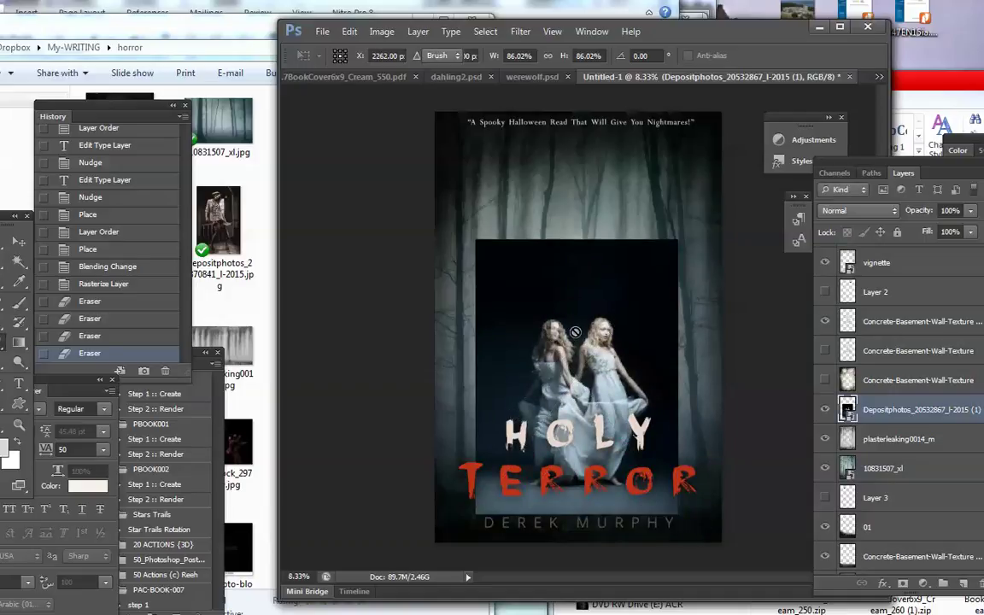
Nudge the twin girls photo slightly left with the Move tool.
left_click_drag(570, 413, 566, 408)
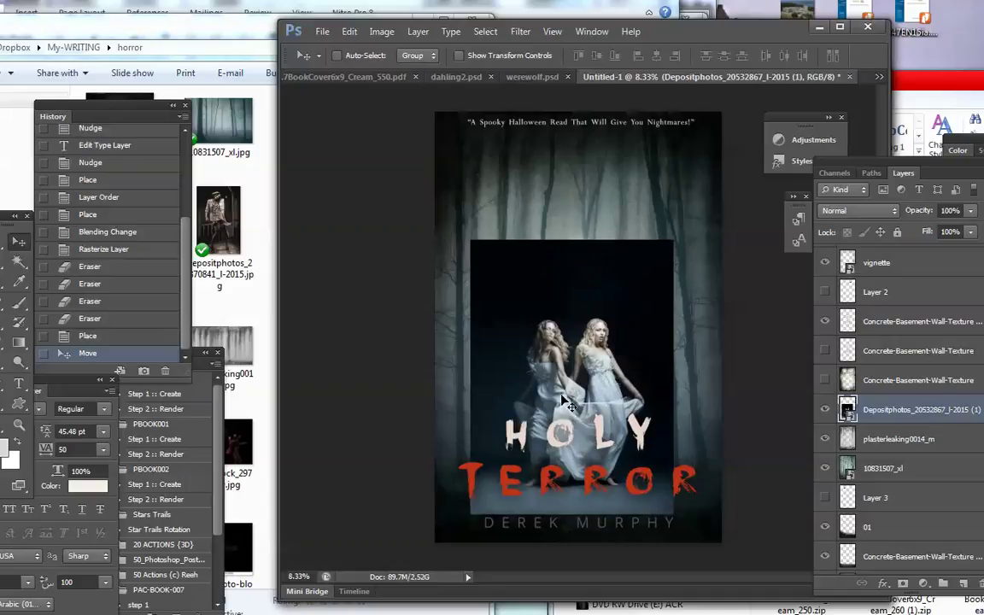
left_click_drag(513, 364, 509, 362)
key("w")
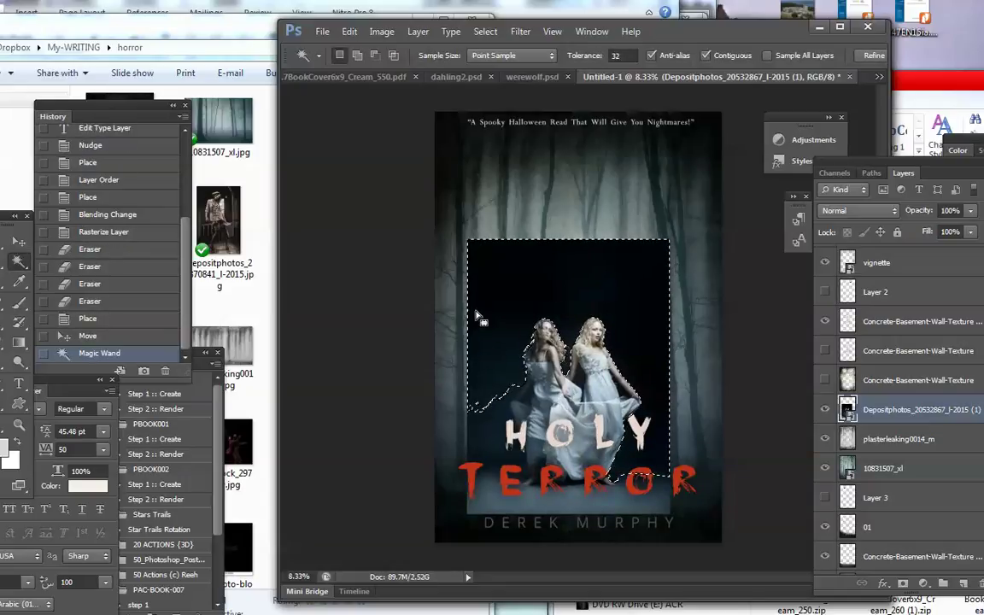
Clear the selection and blend the twin girls photo in Overlay mode after trying Screen and Lighter Color.
left_click(10, 225)
left_click(397, 274)
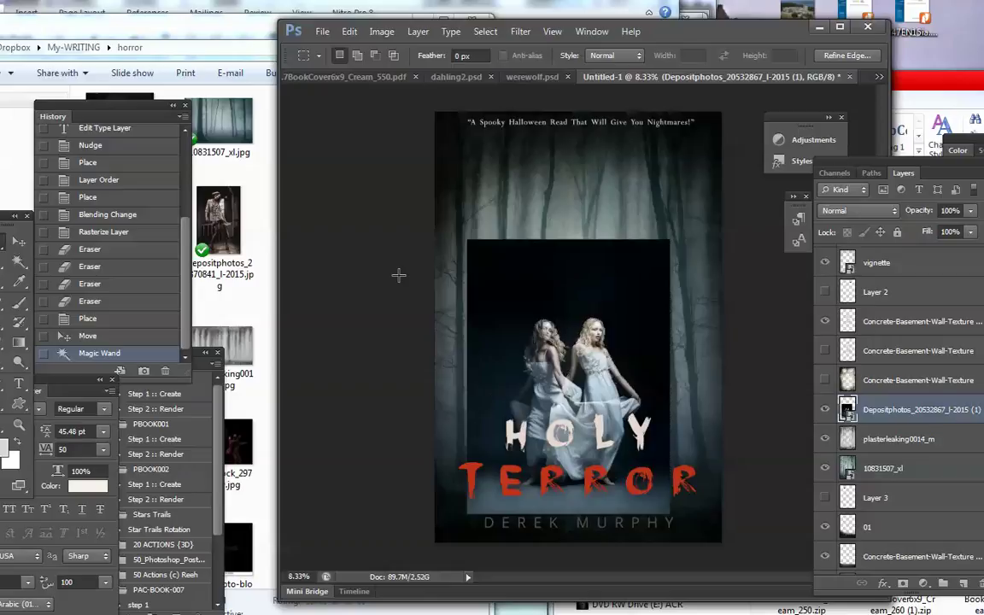
left_click(856, 210)
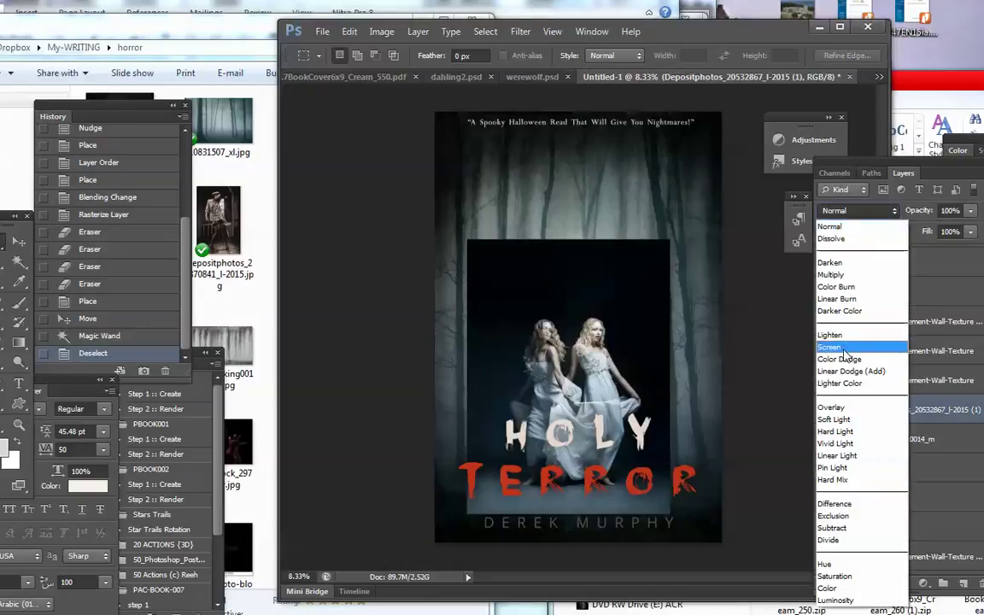
left_click(773, 342)
key("shift+plus")
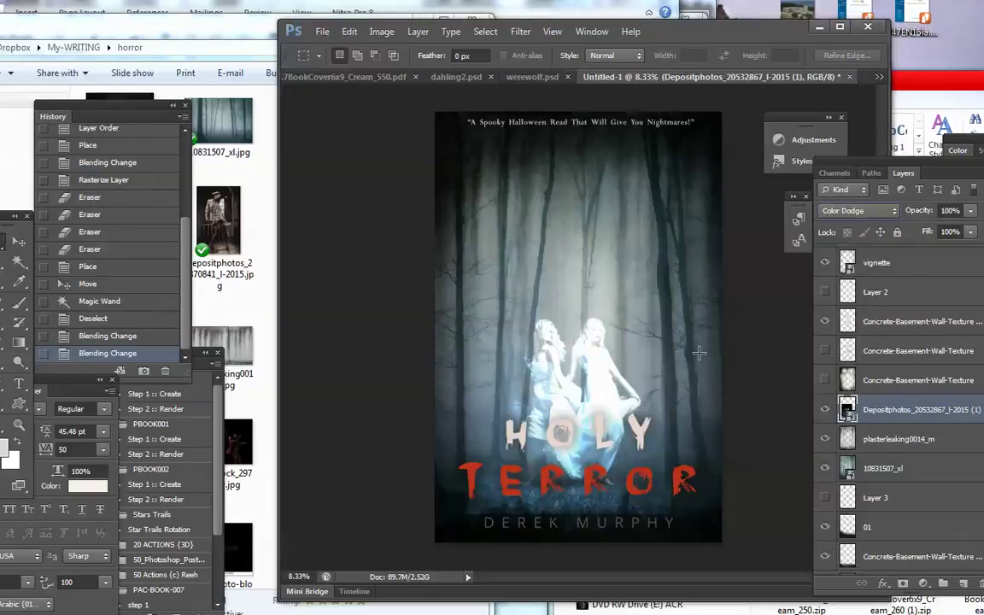
key("shift+plus")
key("shift+plus")
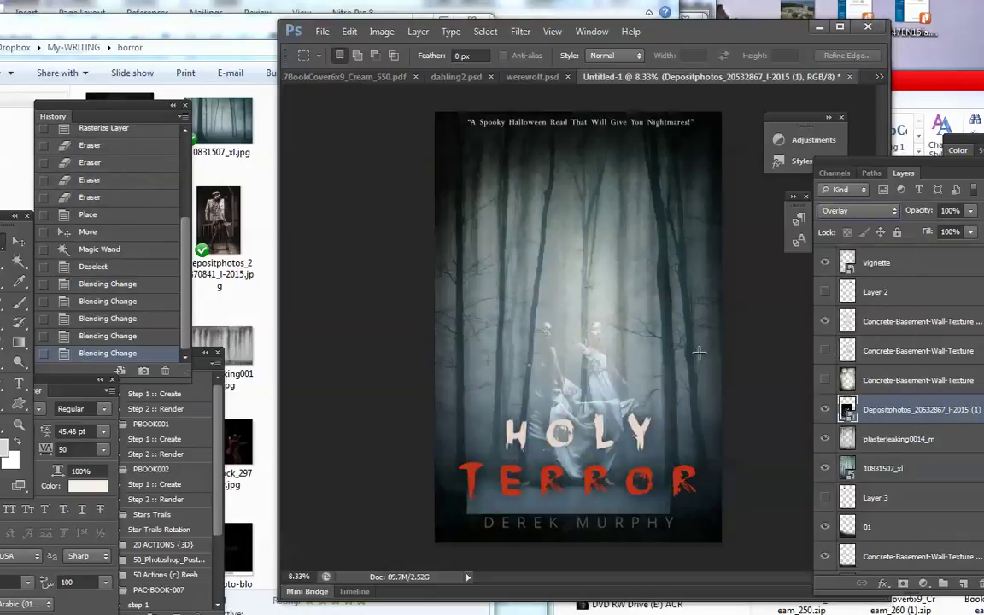
key("shift+plus")
key("shift+minus")
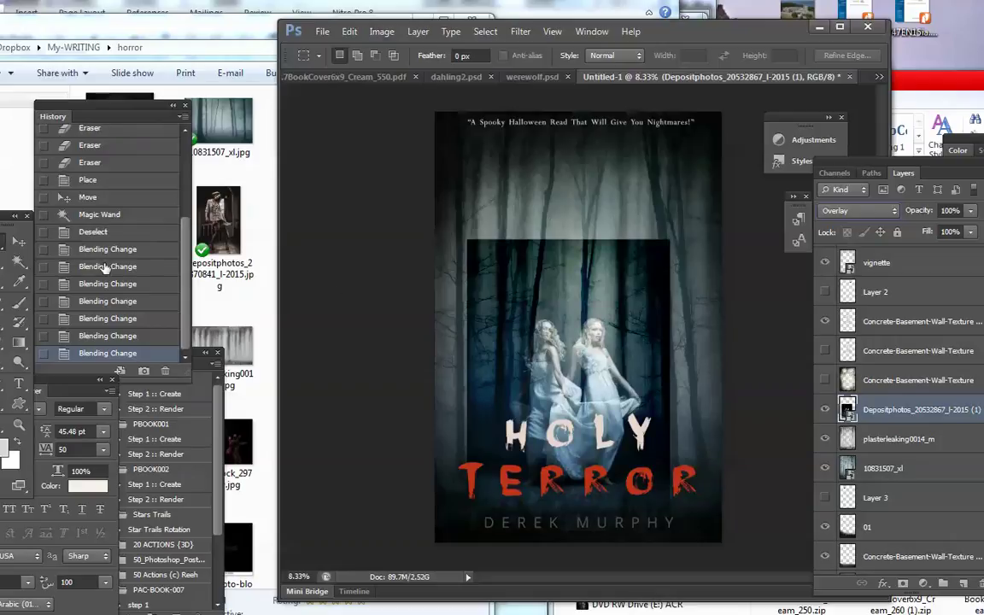
Move the twin girls photo slightly down and right, then raise its layer in the stack.
left_click(20, 242)
left_click_drag(649, 401, 658, 434)
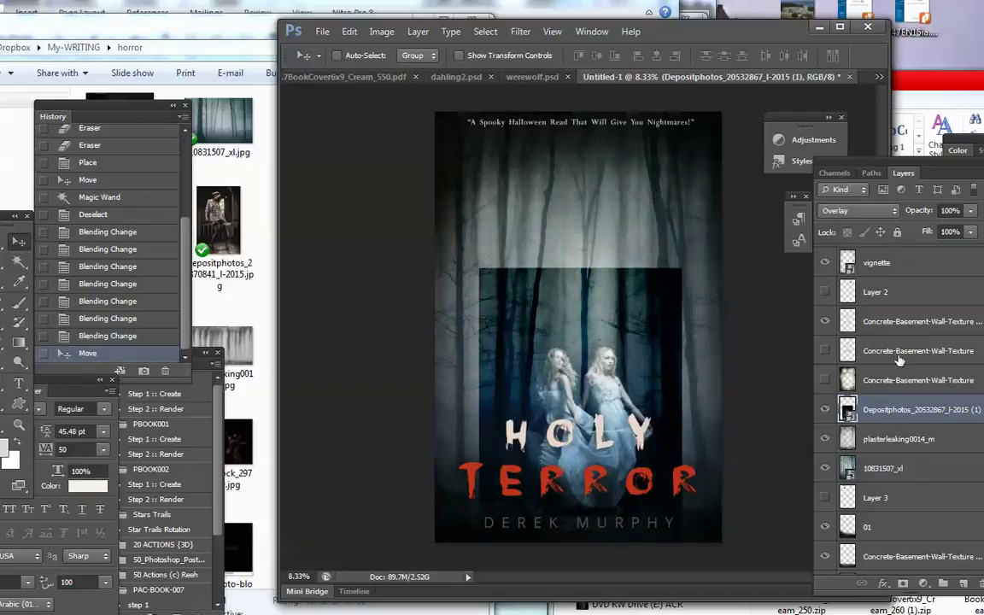
left_click_drag(886, 414, 875, 149)
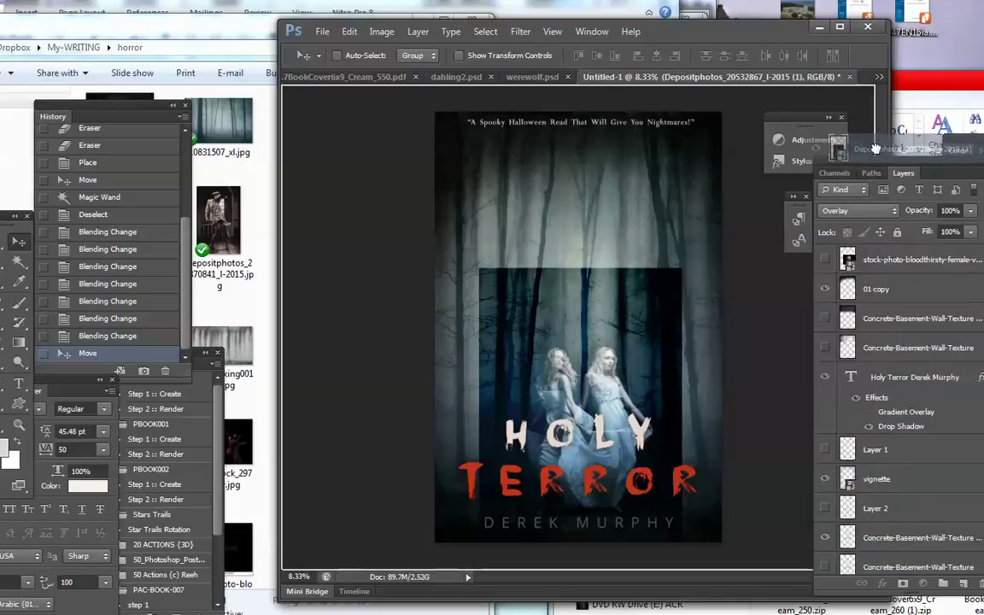
Put the twin girls layer at the top of the stack in Dissolve blend mode.
left_click_drag(875, 149, 853, 248)
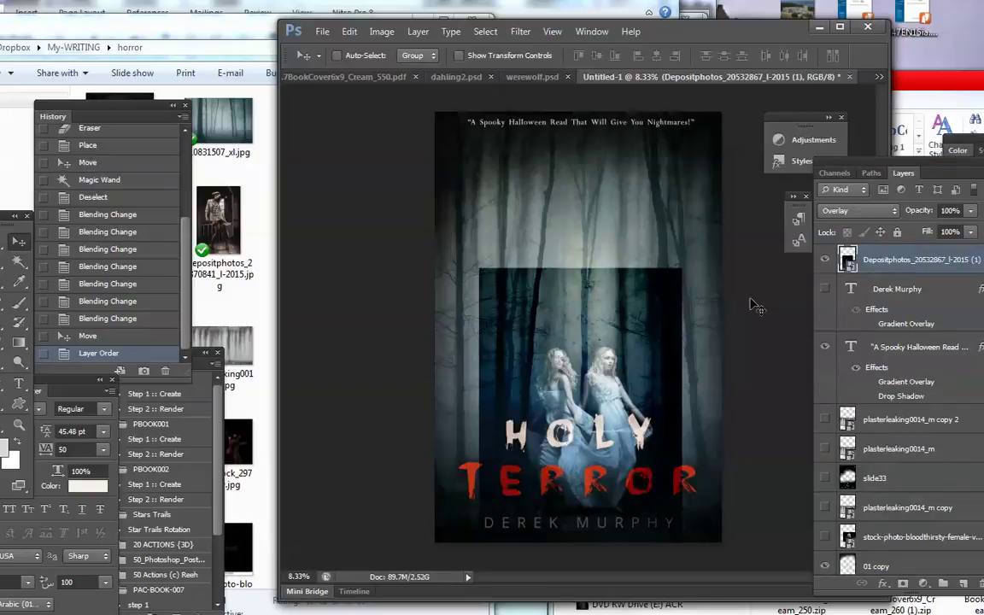
left_click(854, 210)
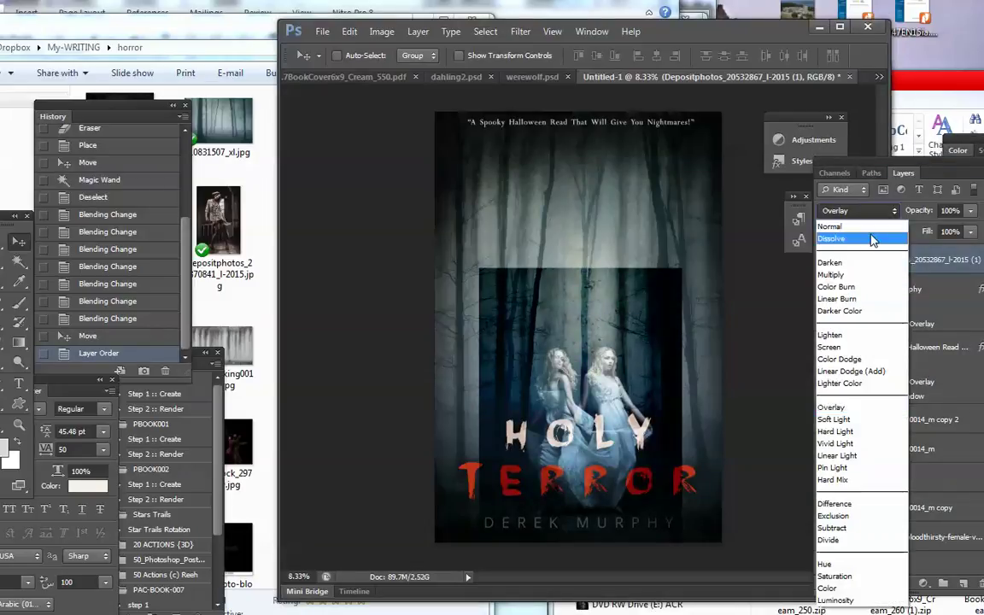
left_click(785, 237)
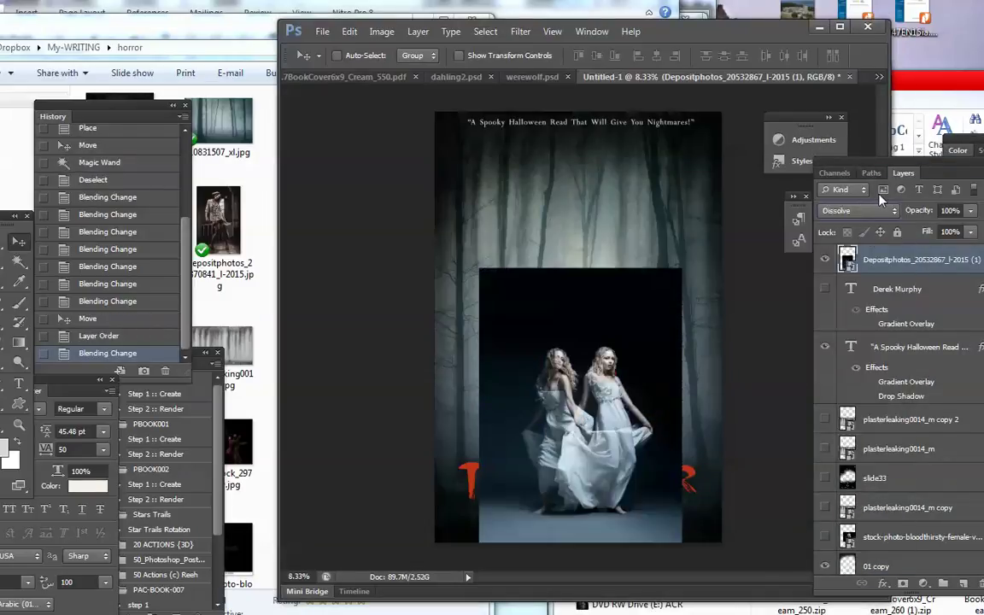
Sample black from the cover as the painting colour and start brushing on the twin girls photo.
left_click(18, 283)
left_click(481, 250)
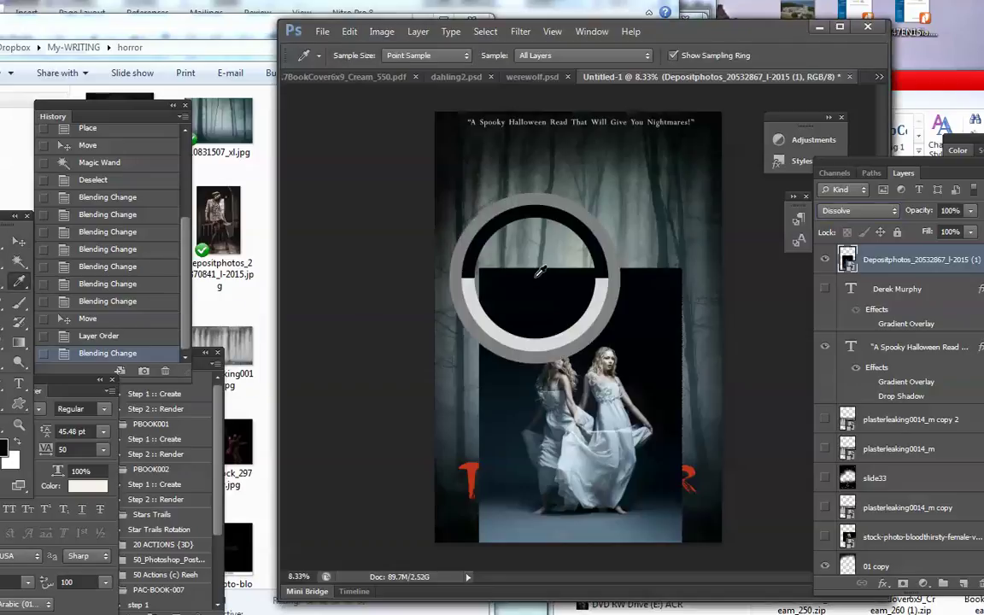
left_click(19, 302)
left_click(466, 224)
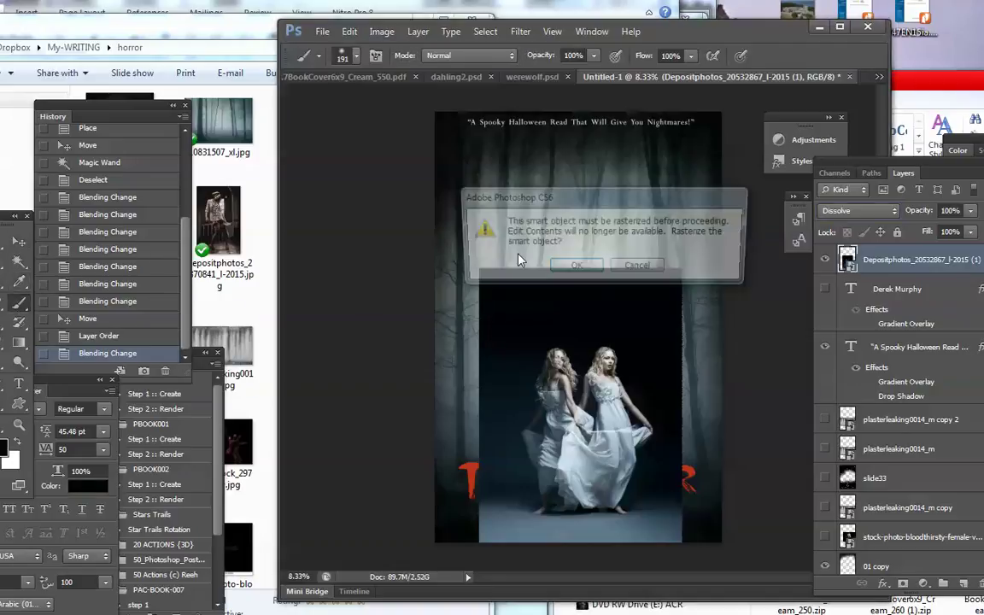
Rasterize the twins photo and paint black over the upper forest band with a soft round brush.
left_click(576, 267)
left_click(356, 57)
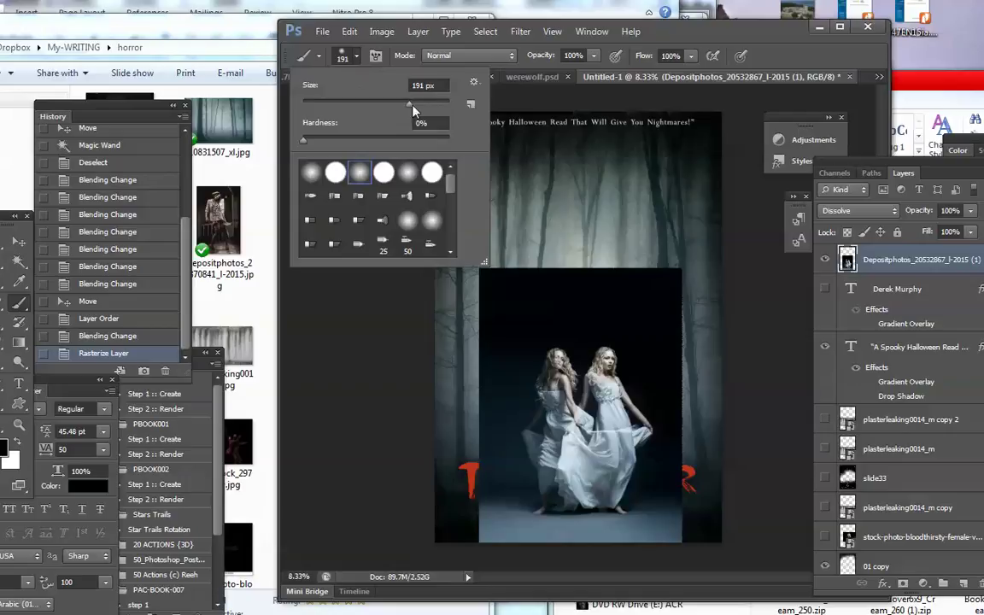
key("Return")
mouse_move(563, 222)
left_mouse_down()
mouse_move(439, 266)
mouse_move(711, 254)
mouse_move(606, 226)
mouse_move(358, 253)
left_mouse_up()
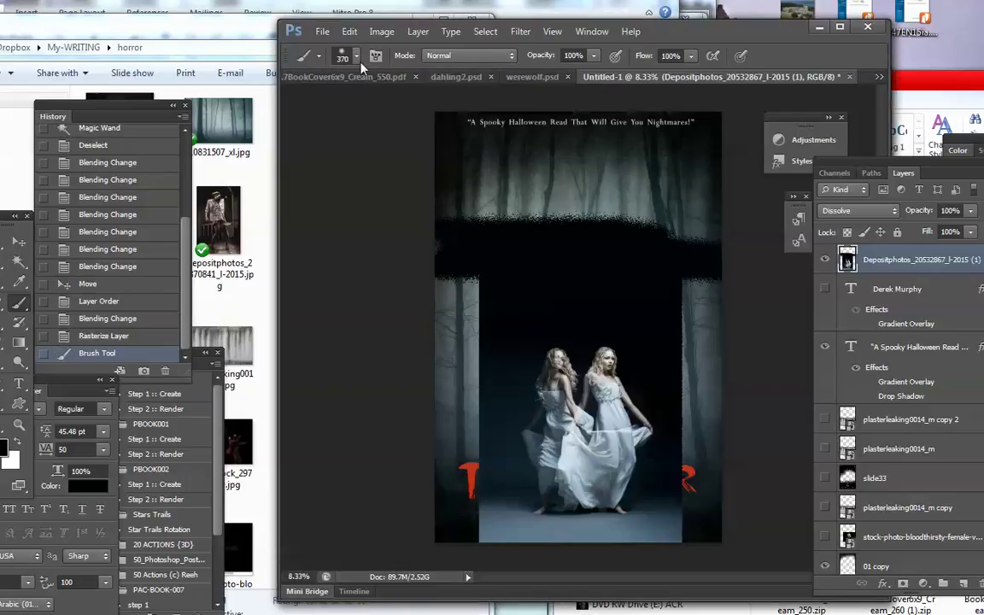
left_click(324, 54)
left_click(311, 173)
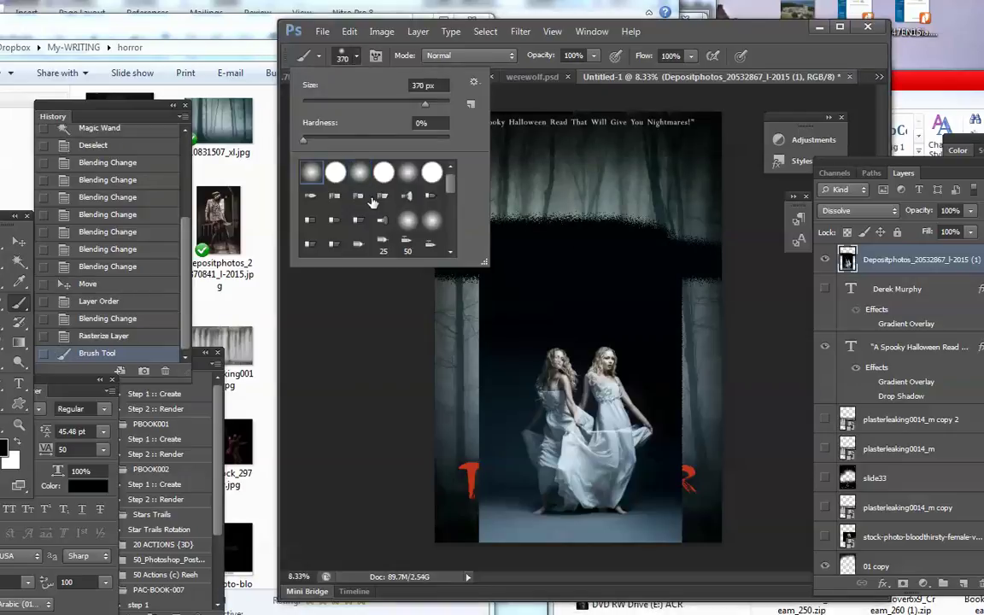
Set the photo layer to Normal and black out the top, right and left forest with a ~1289 px brush.
left_click(859, 210)
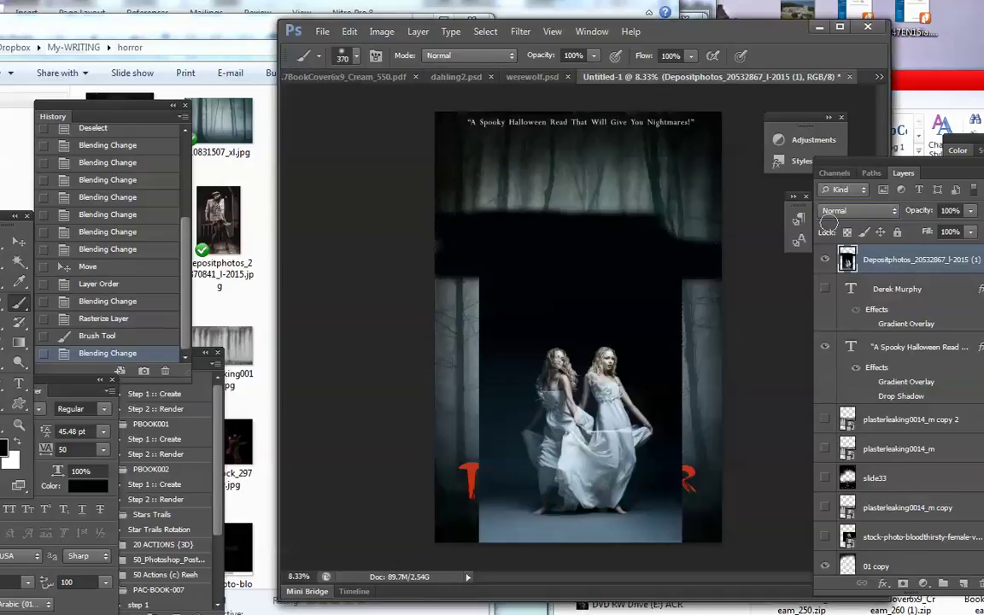
left_click_drag(649, 171, 503, 145)
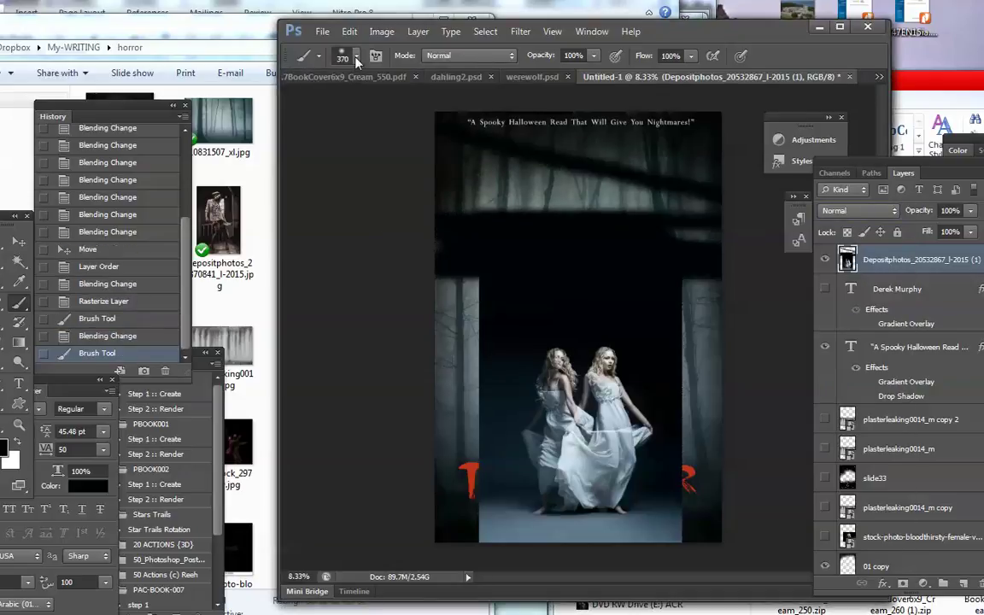
left_click(320, 56)
left_click_drag(393, 102, 437, 102)
mouse_move(606, 182)
left_mouse_down()
mouse_move(438, 171)
mouse_move(686, 136)
mouse_move(396, 143)
mouse_move(494, 119)
left_mouse_up()
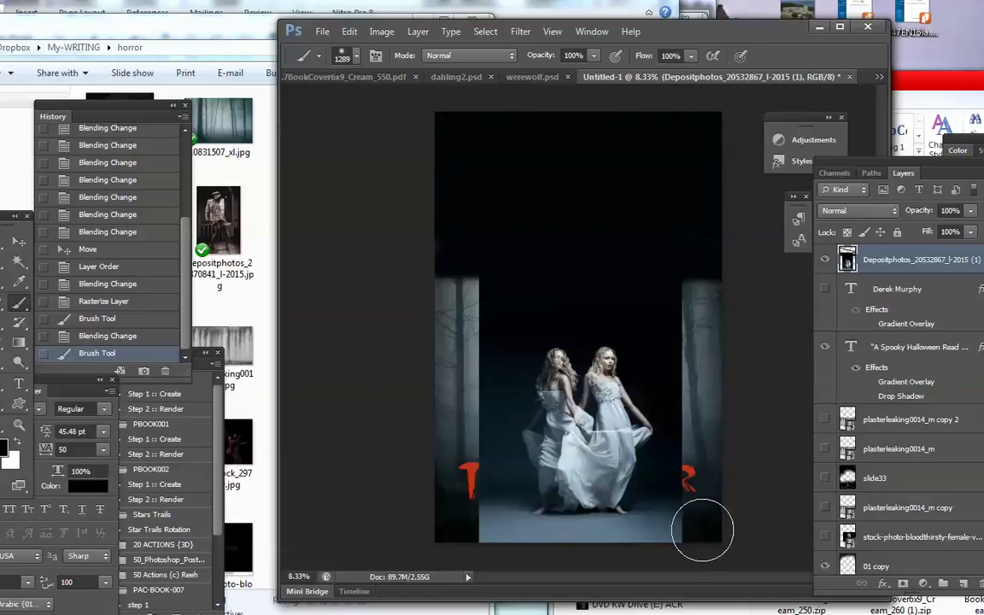
left_click_drag(699, 522, 703, 235)
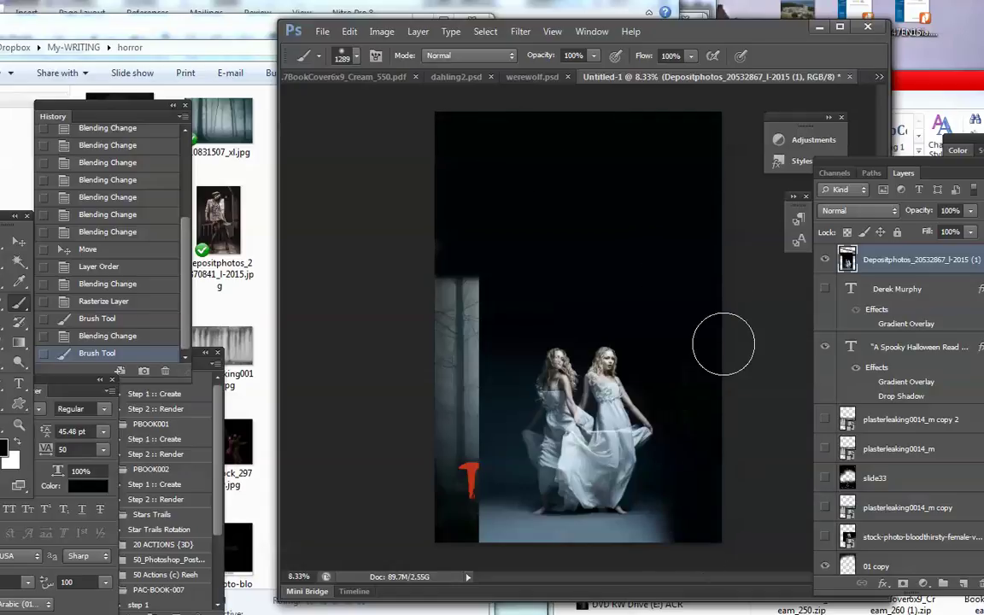
mouse_move(432, 248)
left_mouse_down()
mouse_move(483, 347)
mouse_move(442, 478)
mouse_move(461, 527)
mouse_move(687, 556)
mouse_move(530, 560)
mouse_move(545, 578)
mouse_move(637, 578)
left_mouse_up()
left_click(18, 243)
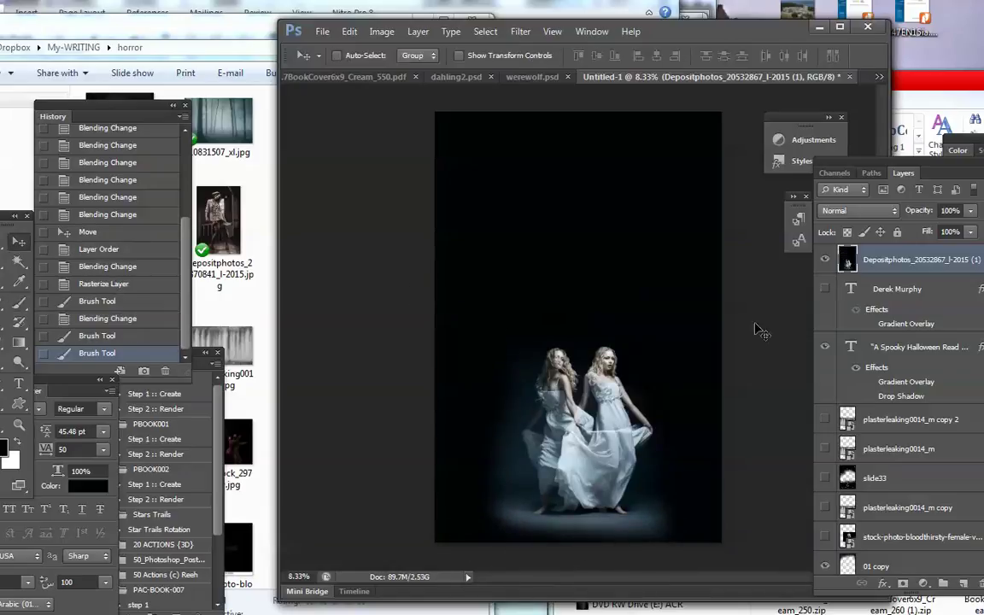
Switch the twin-girls photo layer to Overlay blending.
left_click(858, 210)
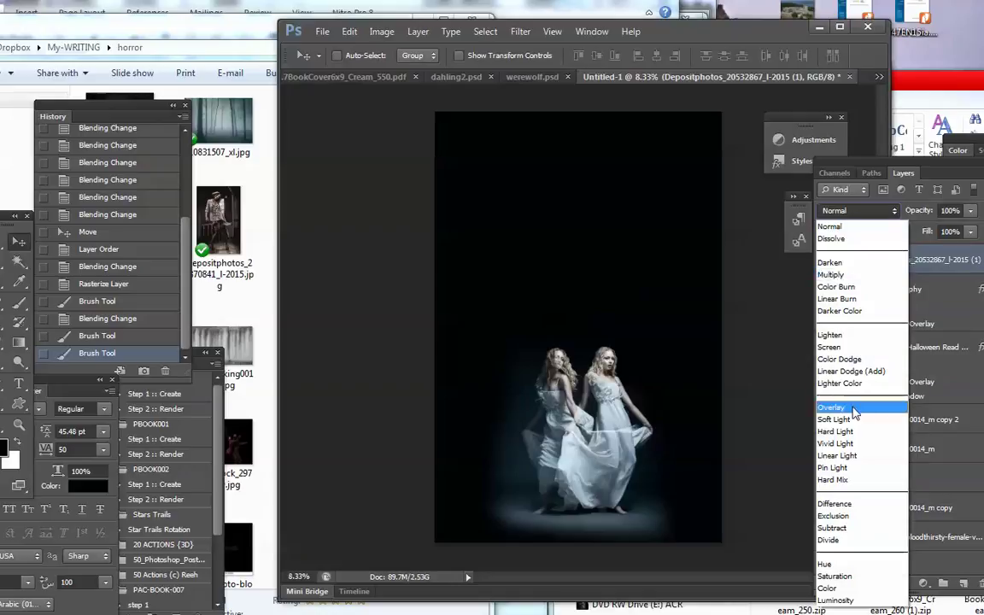
left_click(824, 404)
scroll(888, 260, "down", 2)
scroll(888, 260, "down", 2)
scroll(888, 260, "down", 2)
Drag the twins layer below the title and plaster texture layers, then begin a Free Transform.
left_click_drag(888, 256, 888, 517)
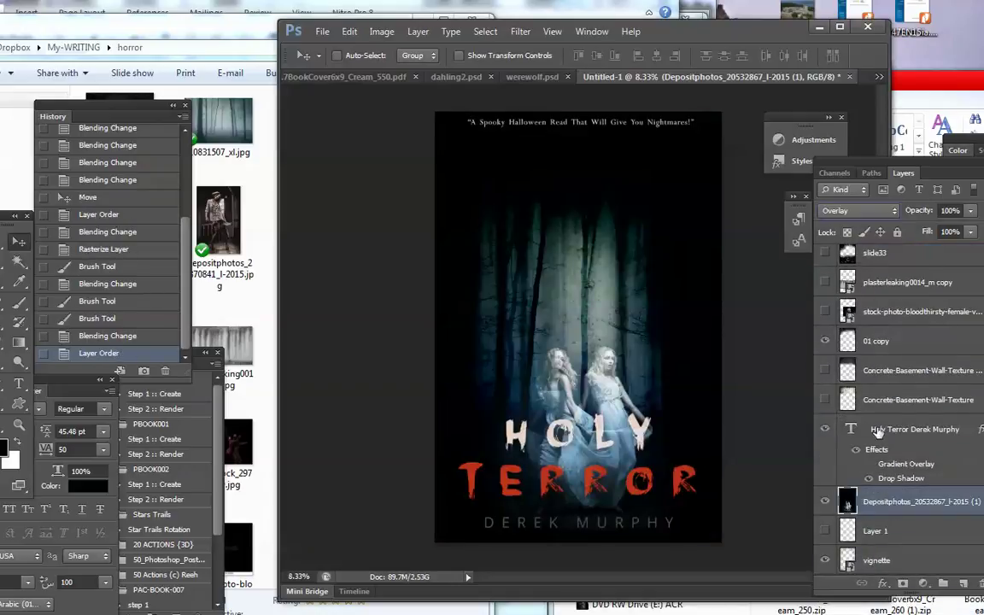
scroll(867, 392, "down", 2)
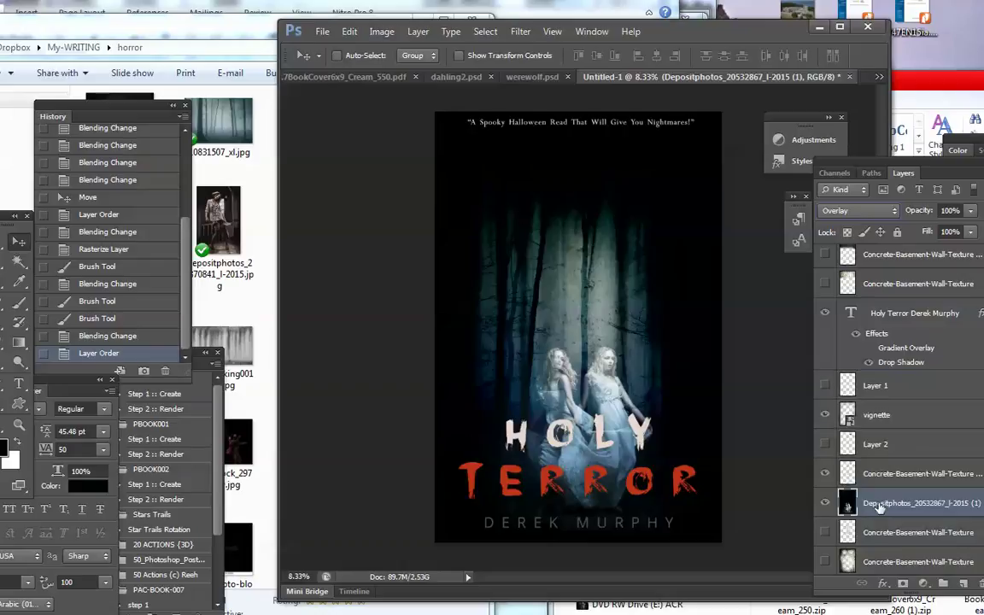
left_click_drag(867, 393, 880, 512)
scroll(880, 481, "down", 2)
left_click_drag(880, 445, 880, 538)
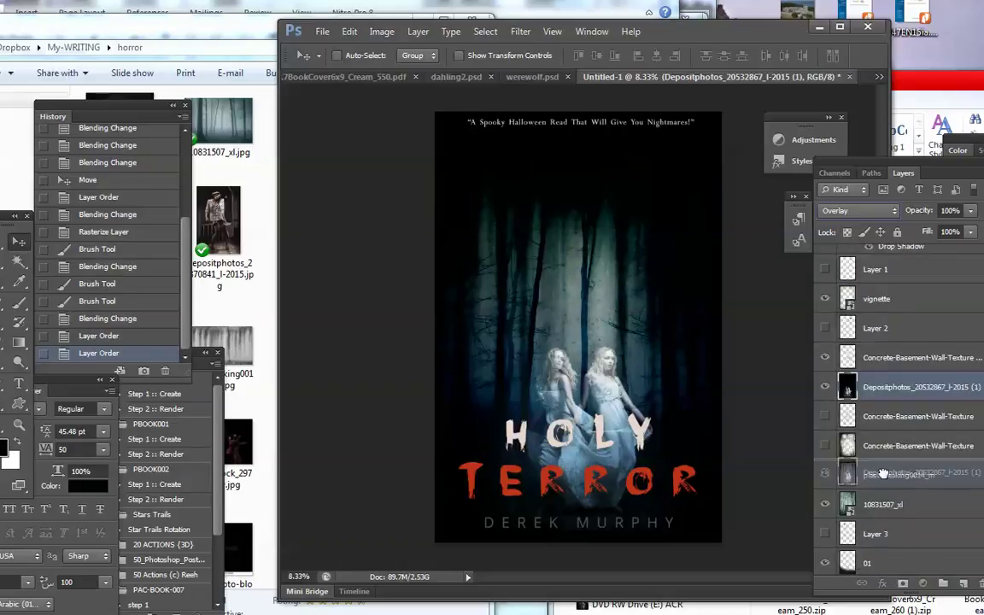
scroll(878, 476, "down", 2)
scroll(875, 448, "down", 2)
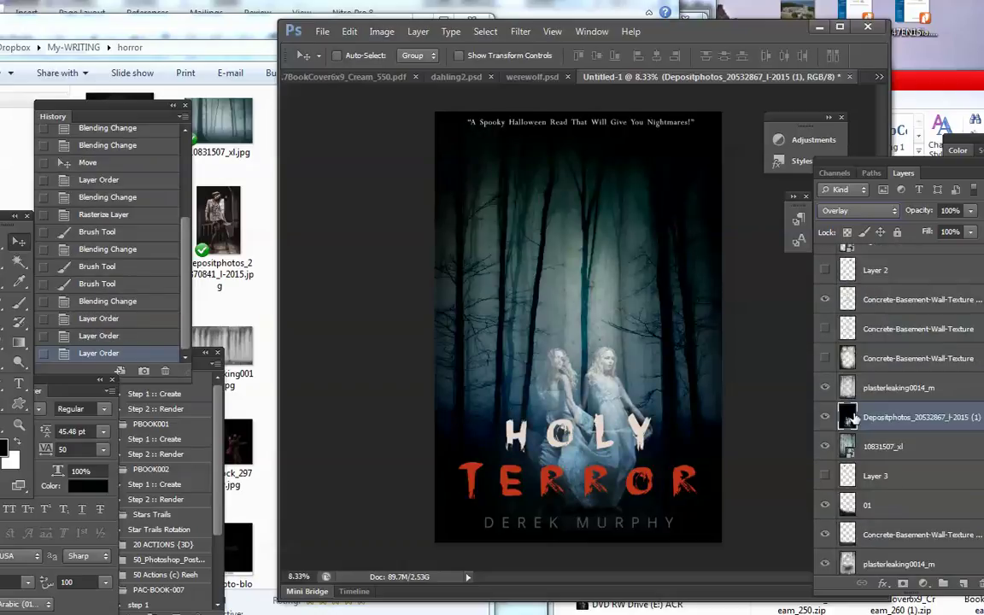
left_click(826, 417)
left_click(355, 37)
left_click(405, 312)
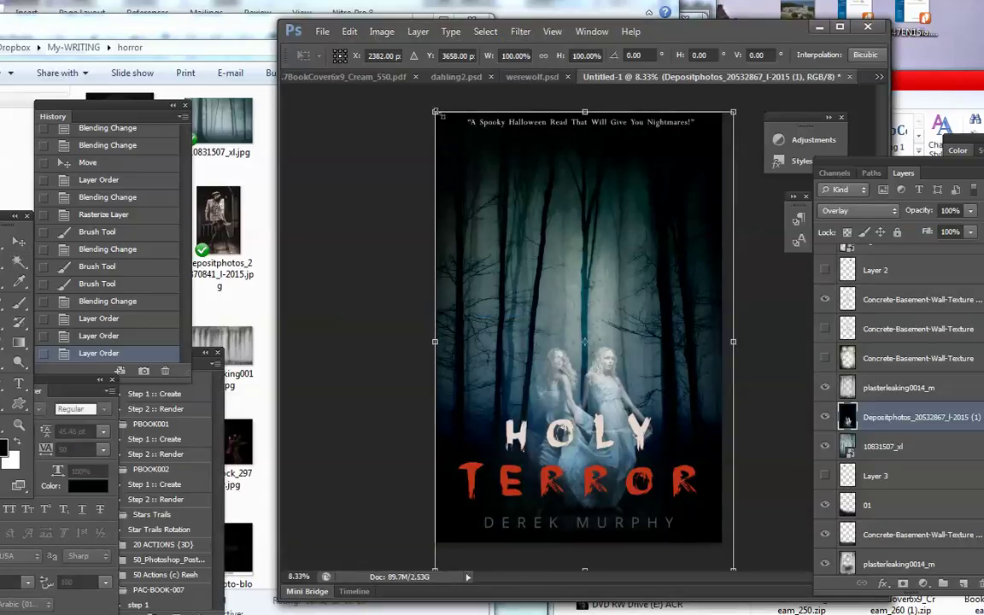
Enlarge the twins to about 126% and nudge them slightly on the cover.
left_click_drag(406, 100, 242, 77)
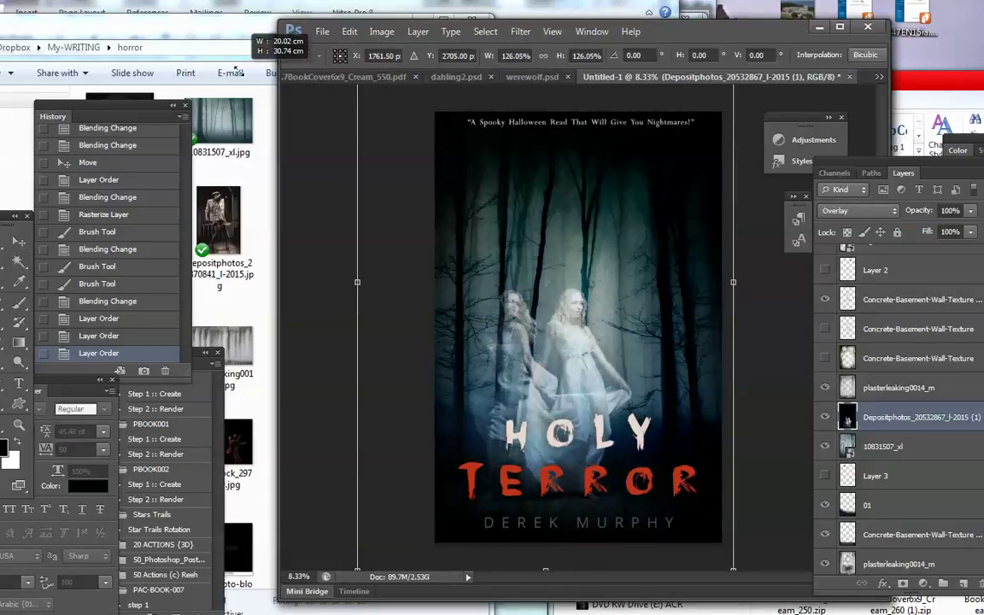
key("Return")
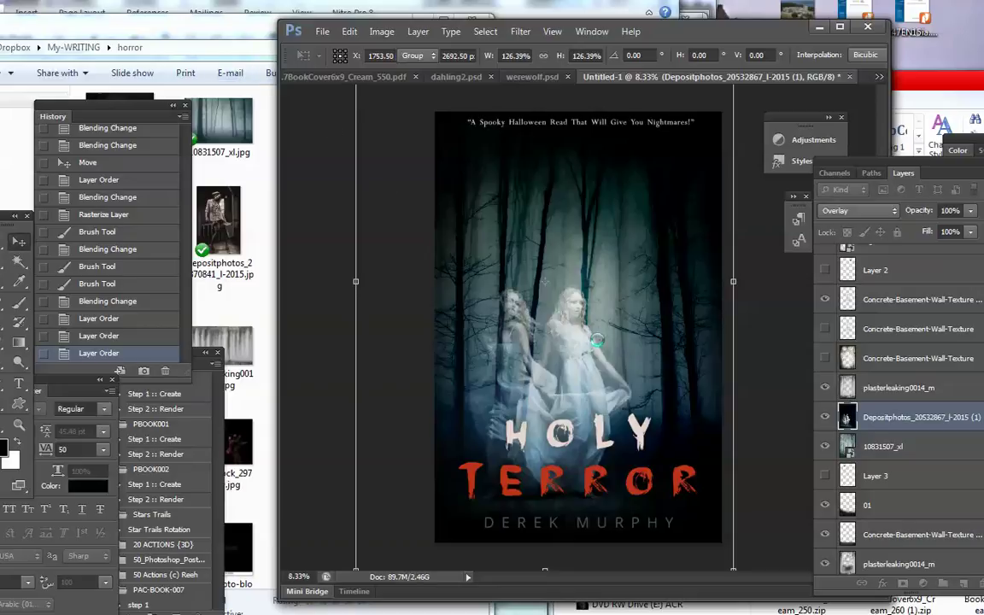
mouse_move(581, 369)
left_mouse_down()
mouse_move(605, 363)
mouse_move(612, 378)
left_mouse_up()
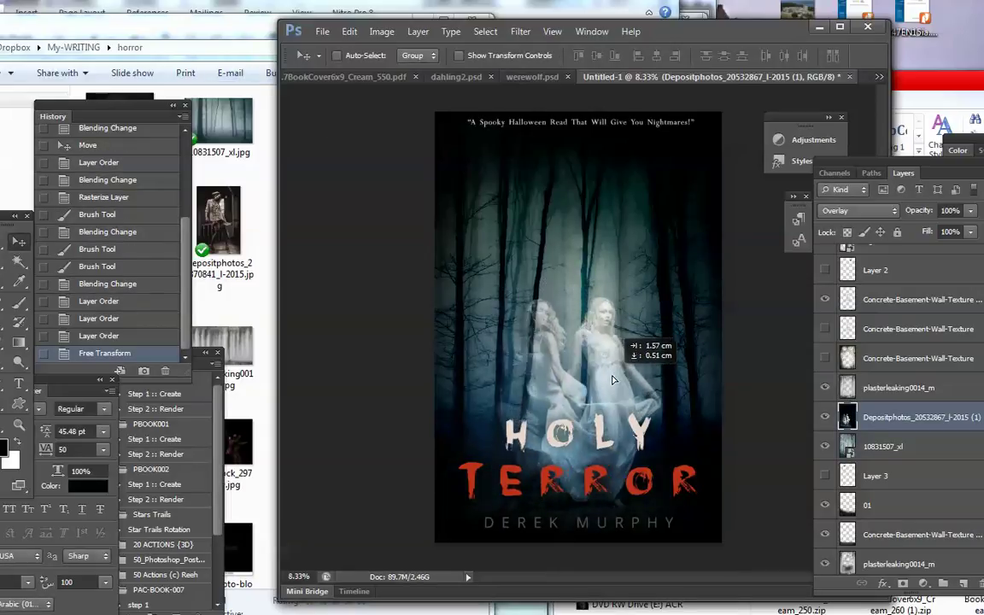
left_click_drag(611, 378, 610, 380)
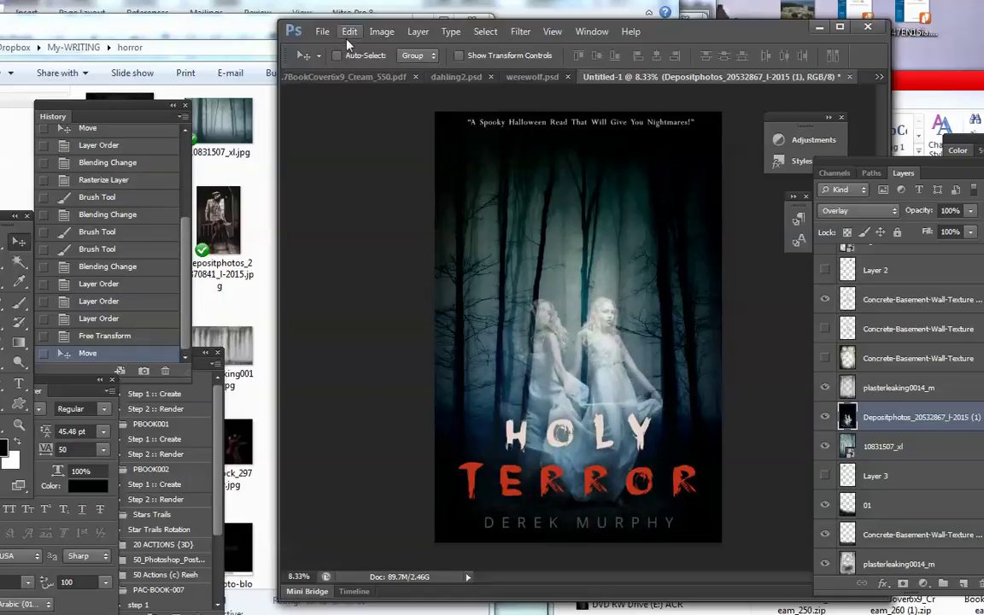
Rescale the twins to about 85% and centre them just above the HOLY TERROR title.
left_click(349, 31)
left_click(427, 311)
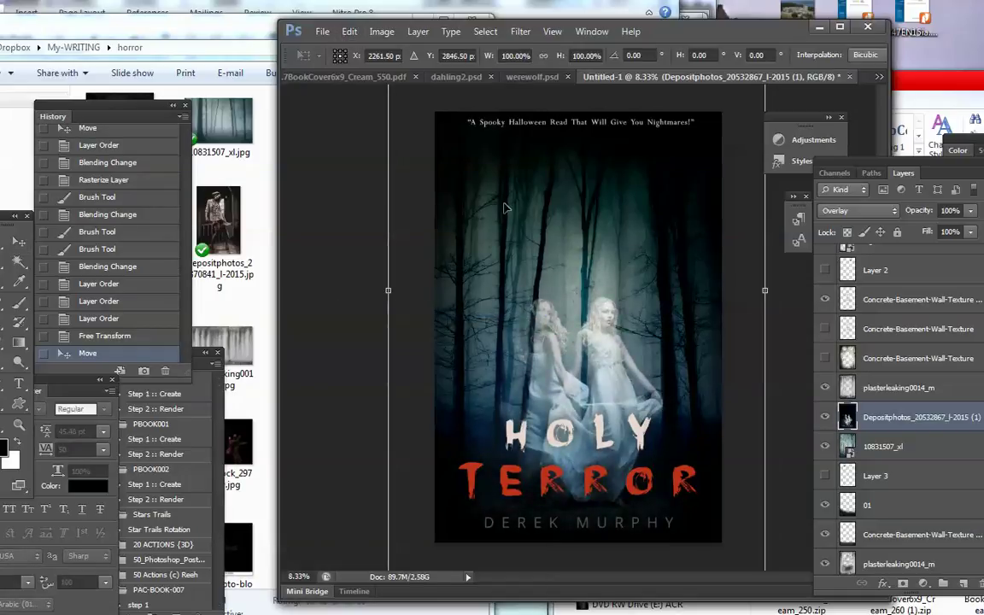
left_click_drag(528, 276, 431, 152)
left_click_drag(700, 405, 757, 487)
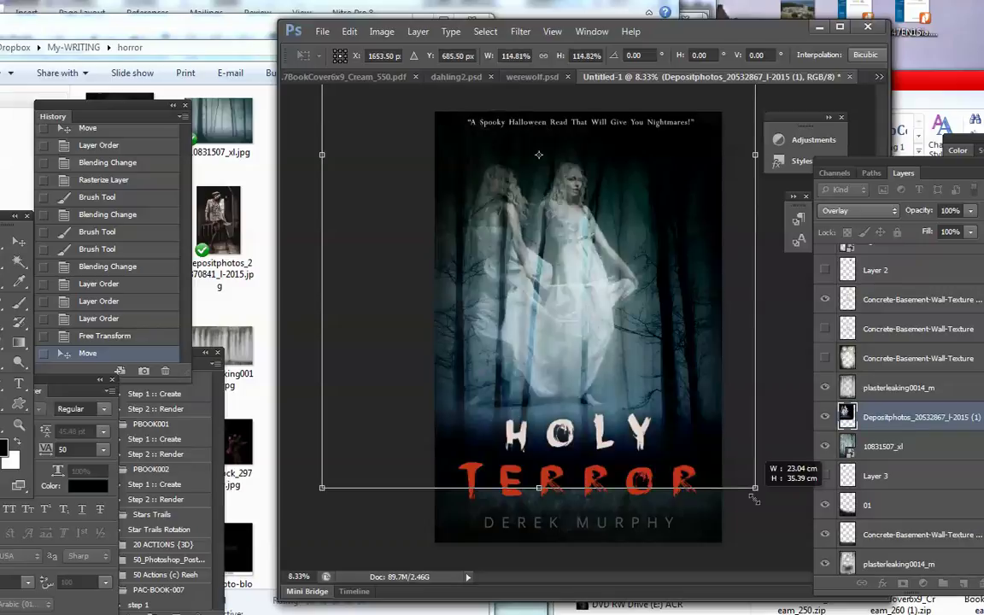
left_click_drag(588, 395, 602, 444)
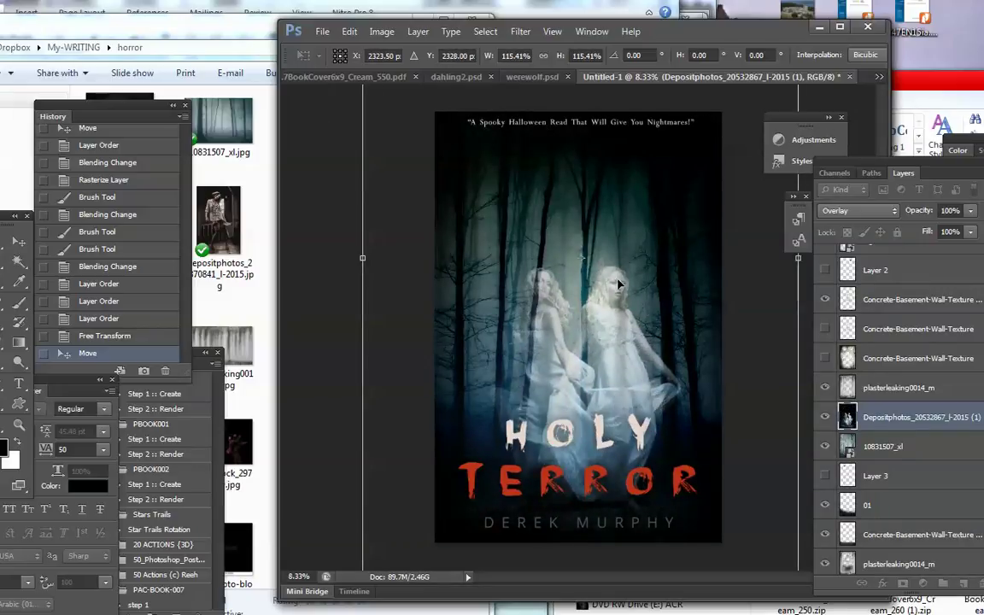
left_click_drag(633, 291, 616, 199)
left_click_drag(784, 512, 670, 338)
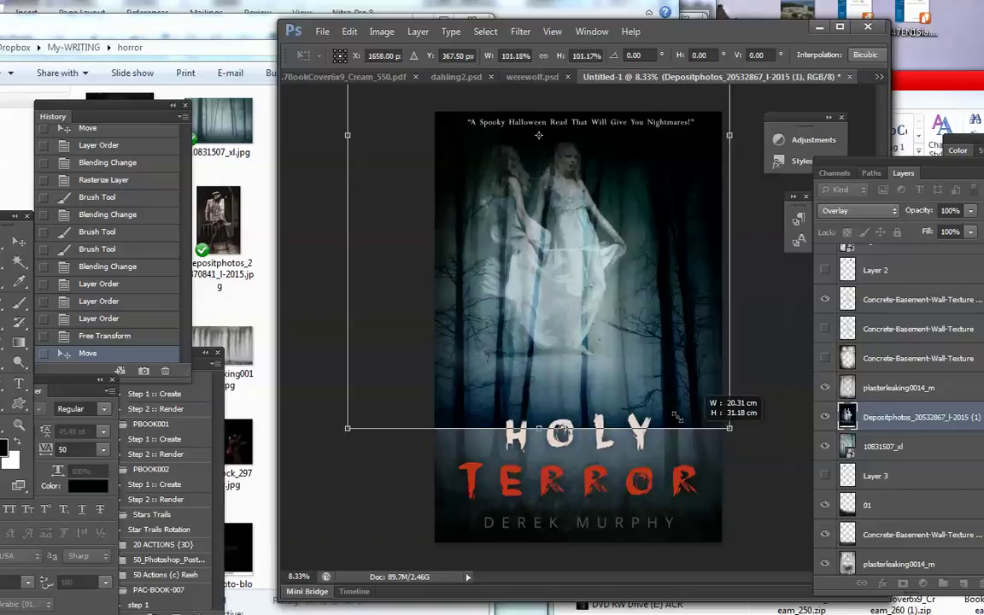
mouse_move(545, 254)
left_mouse_down()
mouse_move(597, 444)
mouse_move(615, 439)
mouse_move(606, 461)
left_mouse_up()
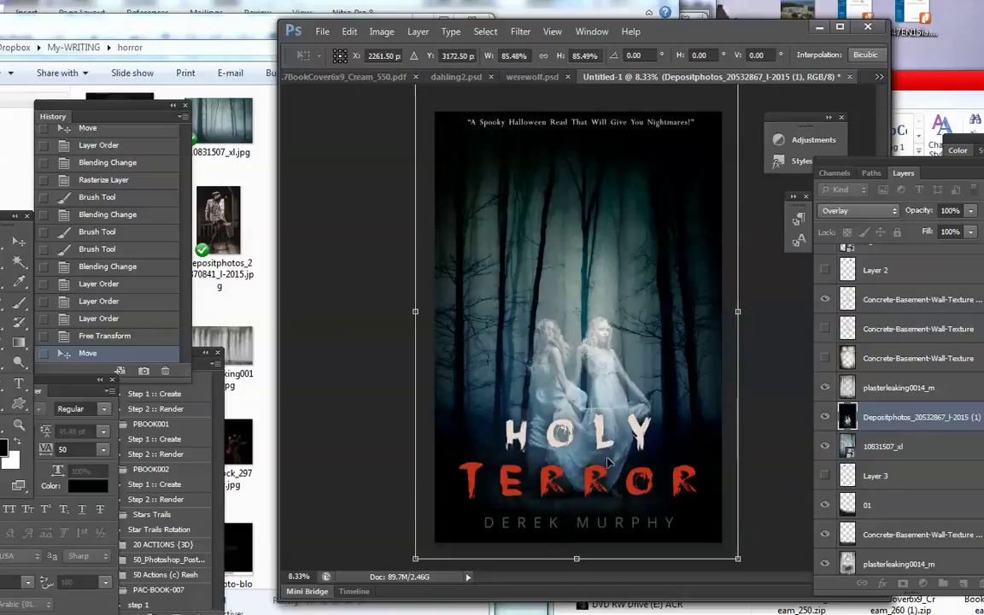
key("Return")
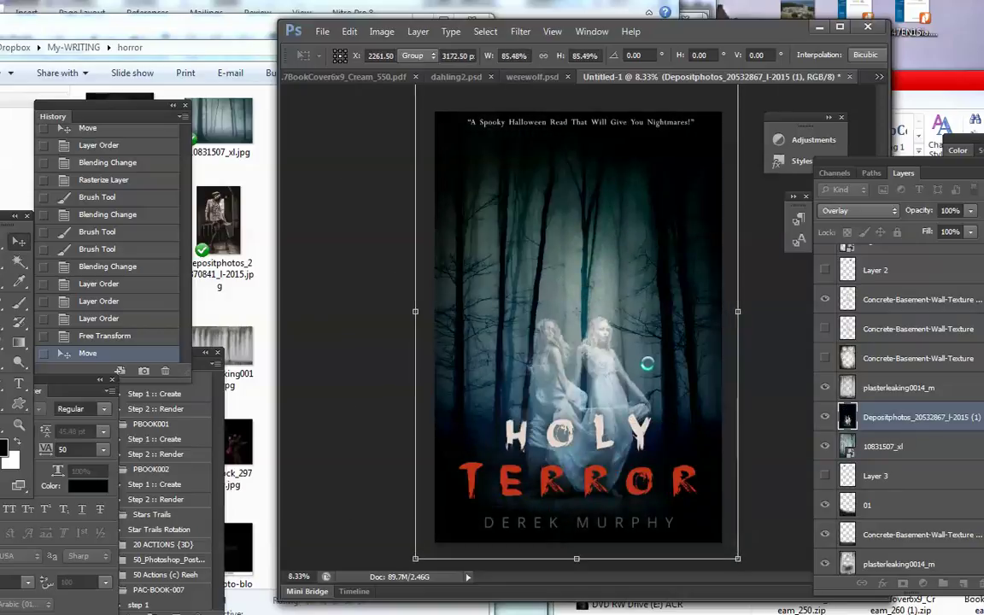
right_click(892, 418)
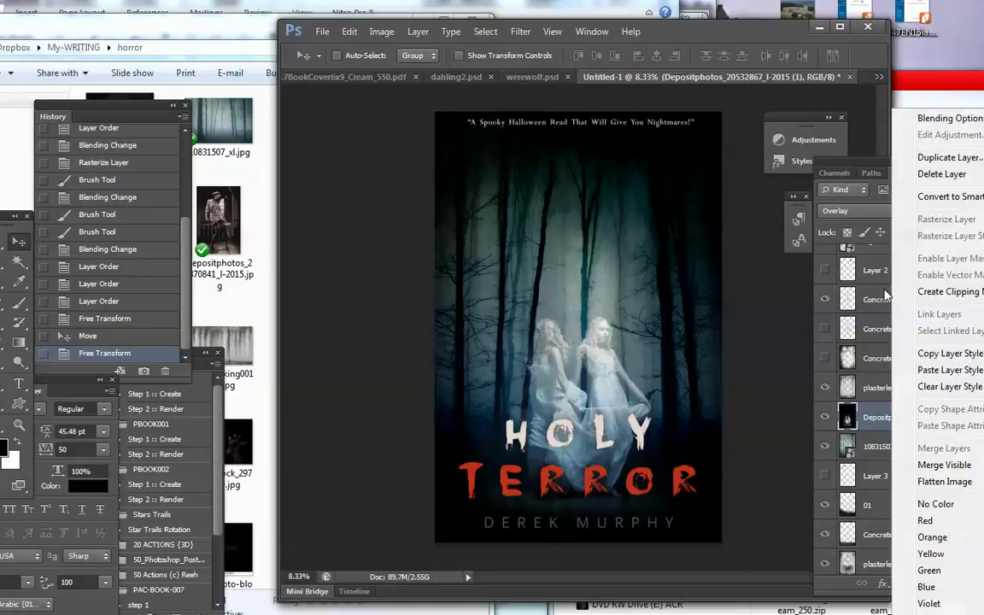
Duplicate the twins layer and set the copy's blending to Normal.
left_click(942, 158)
key("Return")
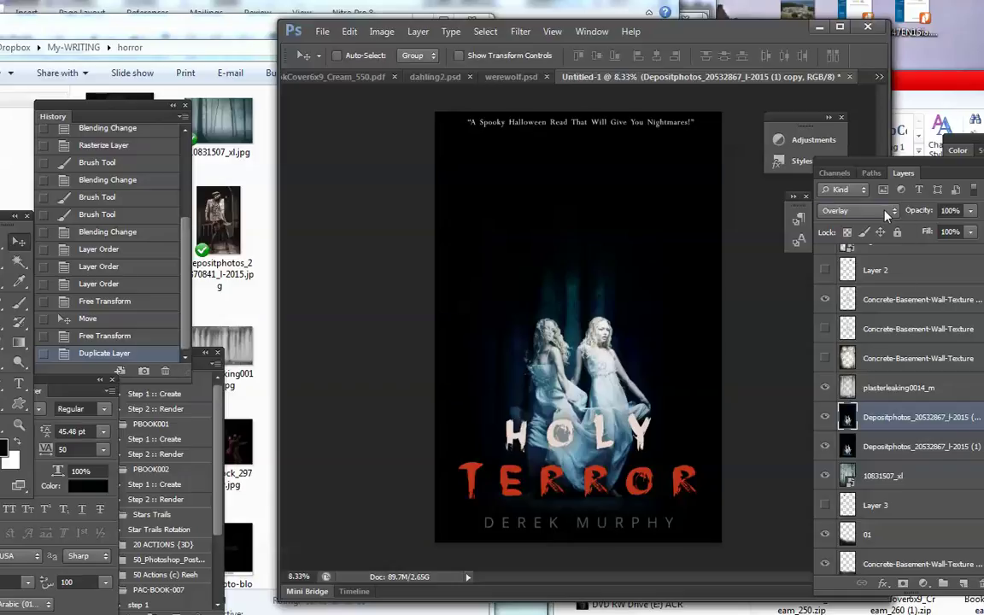
left_click(886, 210)
left_click(824, 213)
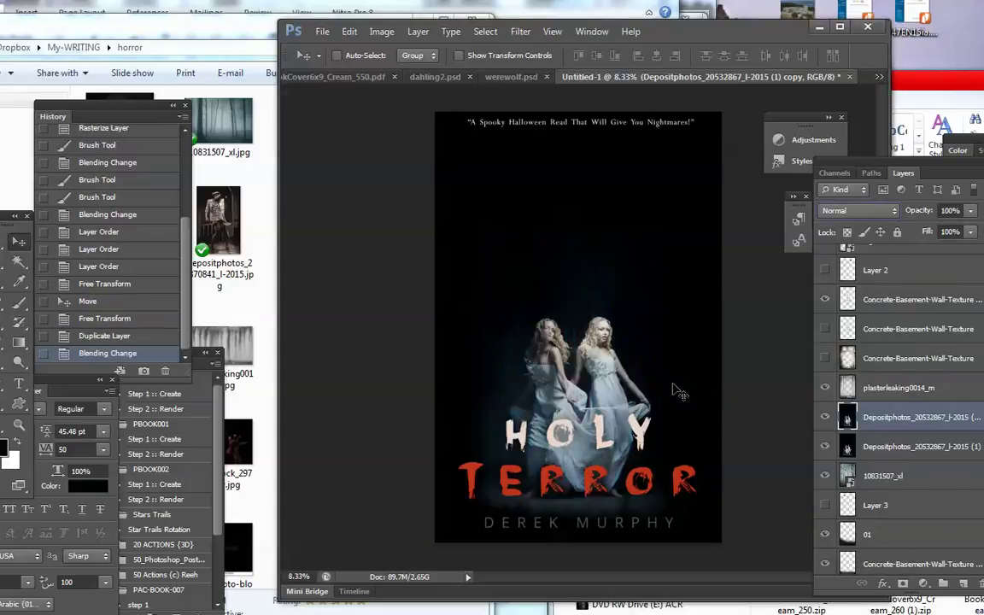
left_click(826, 417)
Erase across the top of the copy to reveal the forest trees.
left_click(19, 260)
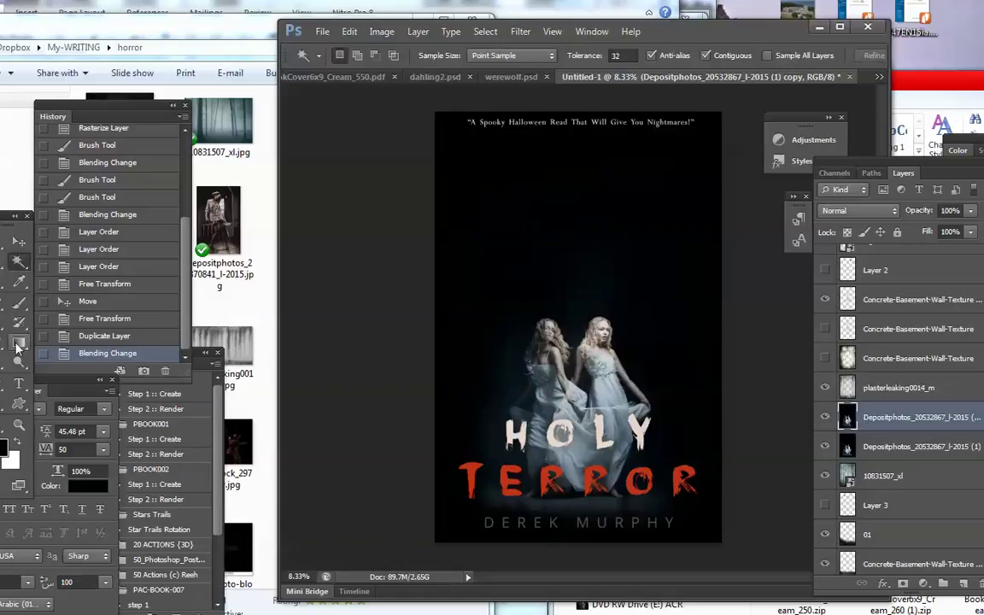
key("e")
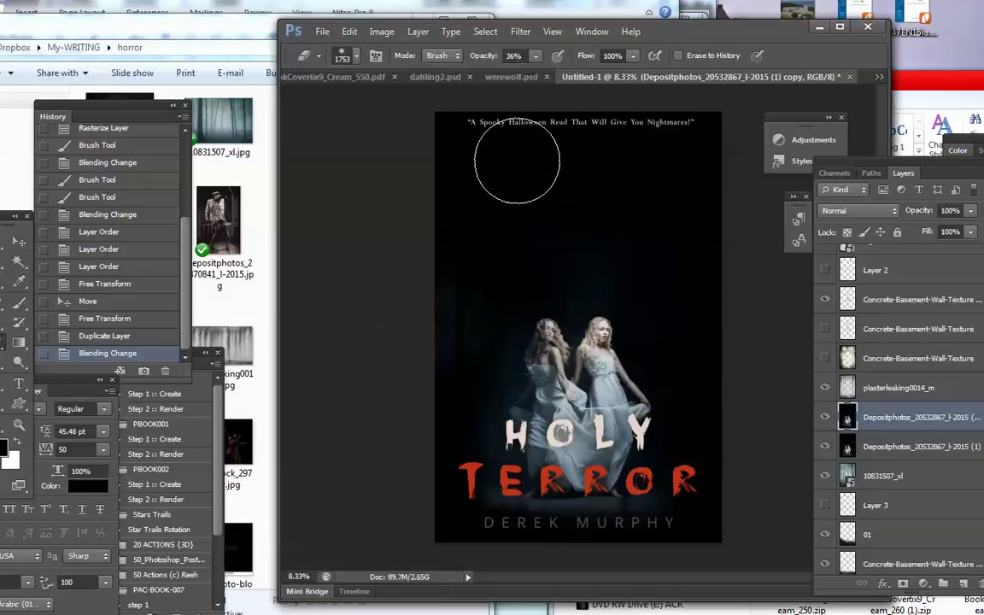
left_click_drag(444, 214, 589, 214)
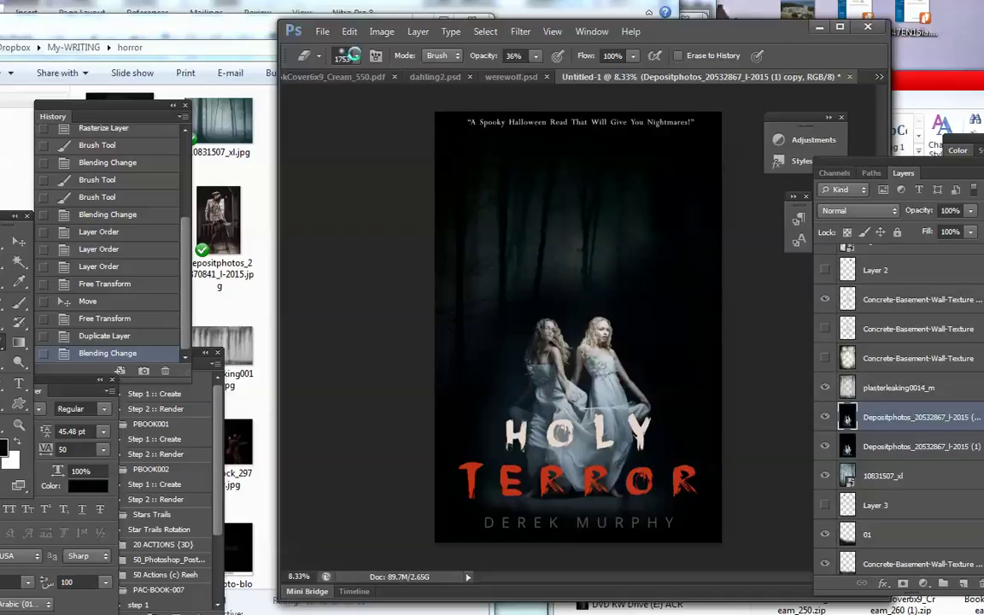
Erase the upper forest band, the area behind the girls' heads and around them.
left_click(354, 56)
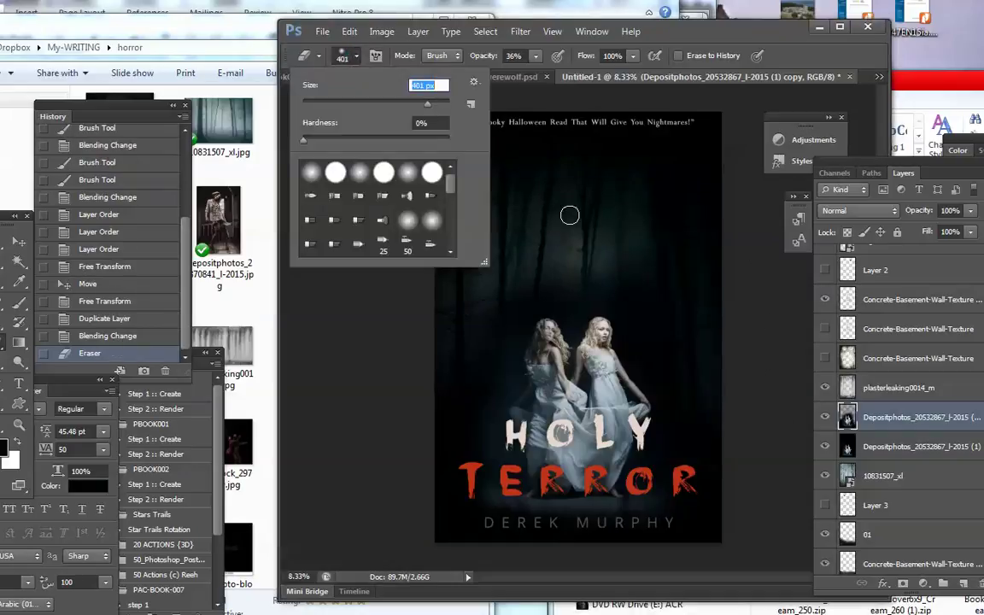
left_click(601, 268)
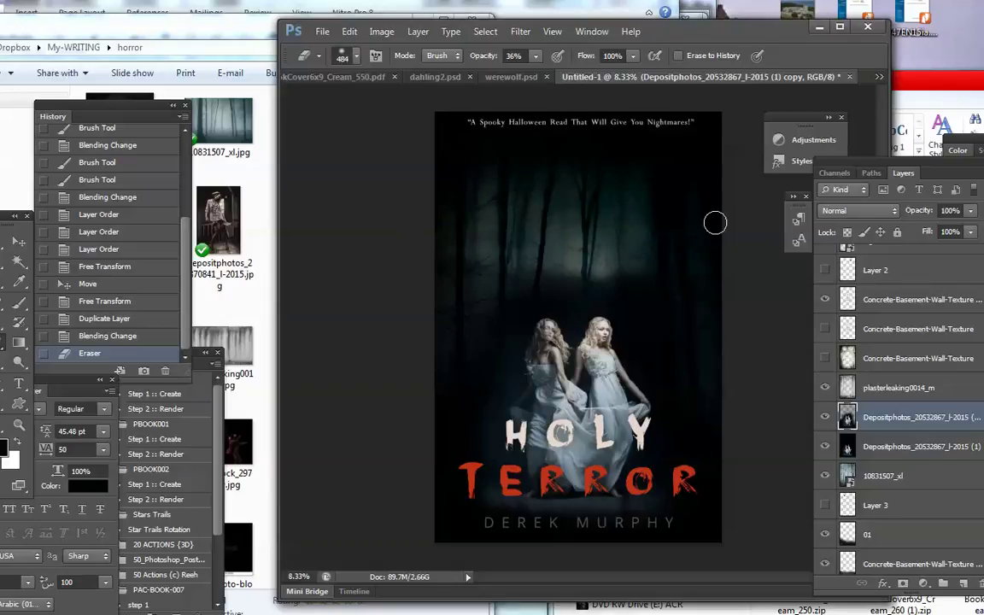
mouse_move(566, 283)
left_mouse_down()
mouse_move(508, 270)
mouse_move(713, 227)
left_mouse_up()
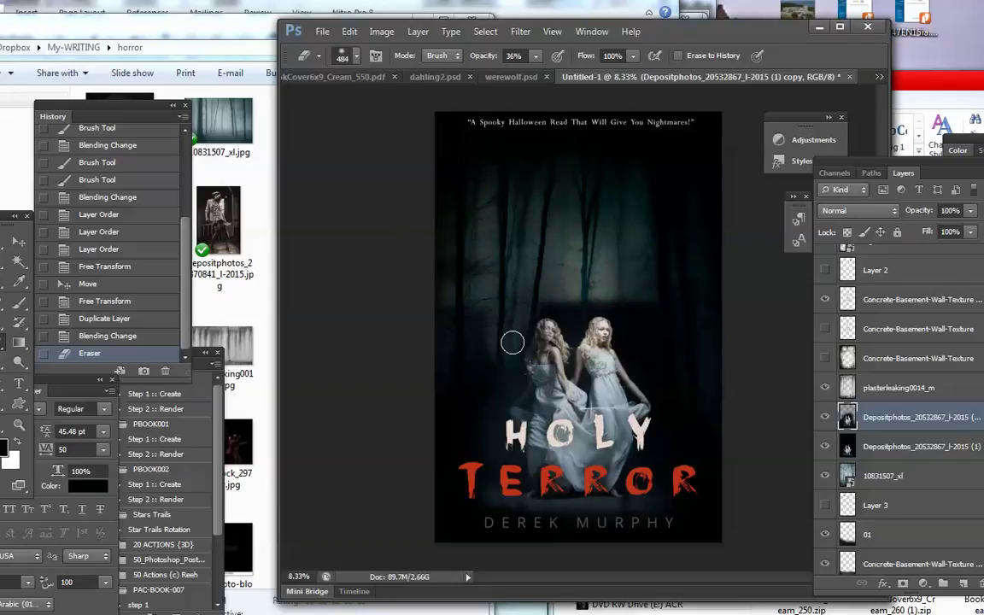
mouse_move(570, 319)
left_mouse_down()
mouse_move(613, 292)
mouse_move(601, 296)
mouse_move(627, 326)
mouse_move(626, 345)
mouse_move(617, 283)
mouse_move(630, 362)
mouse_move(667, 392)
left_mouse_up()
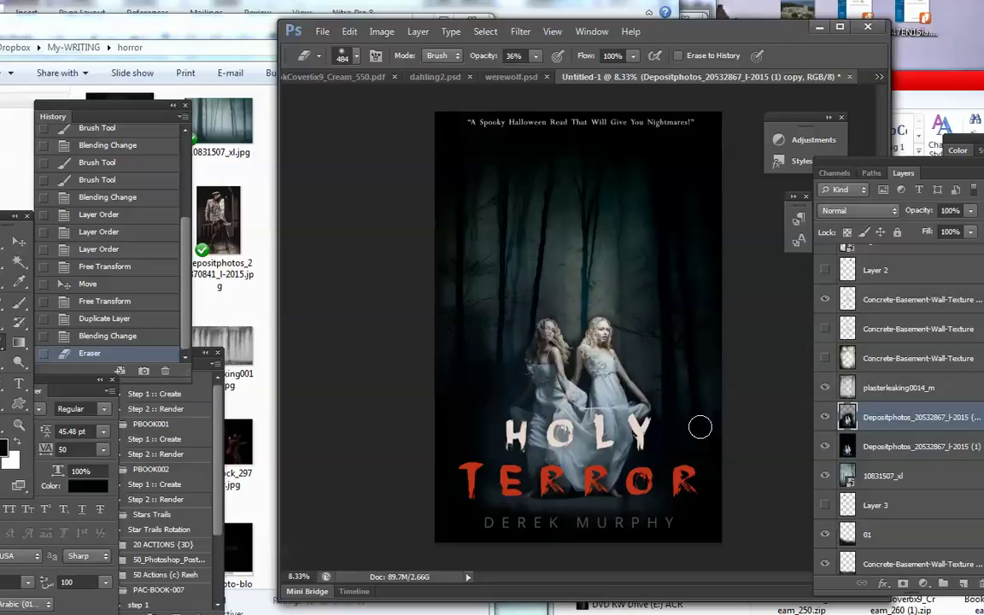
left_click_drag(721, 411, 644, 373)
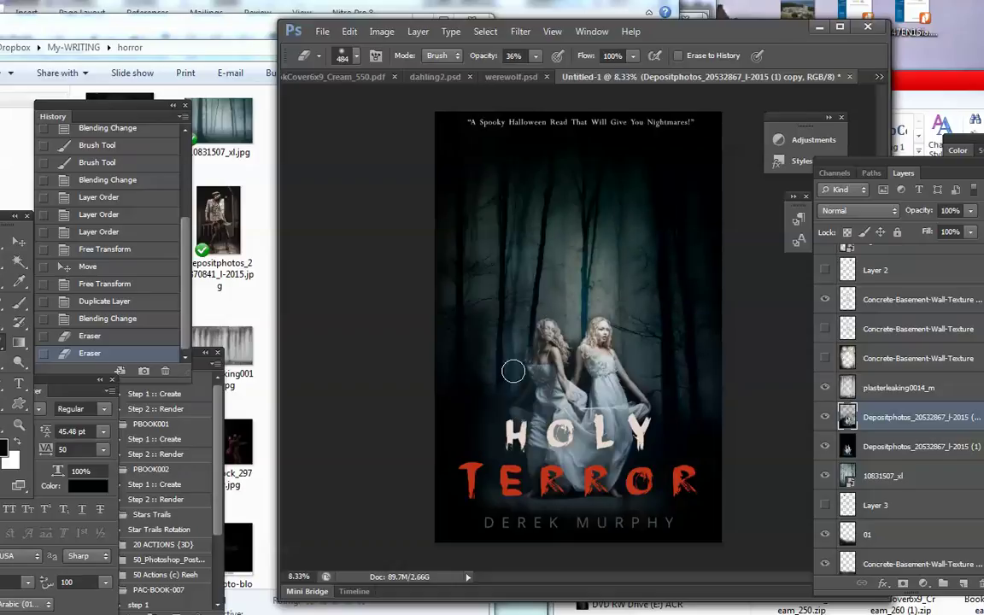
mouse_move(466, 473)
left_mouse_down()
mouse_move(642, 401)
mouse_move(643, 368)
mouse_move(584, 381)
left_mouse_up()
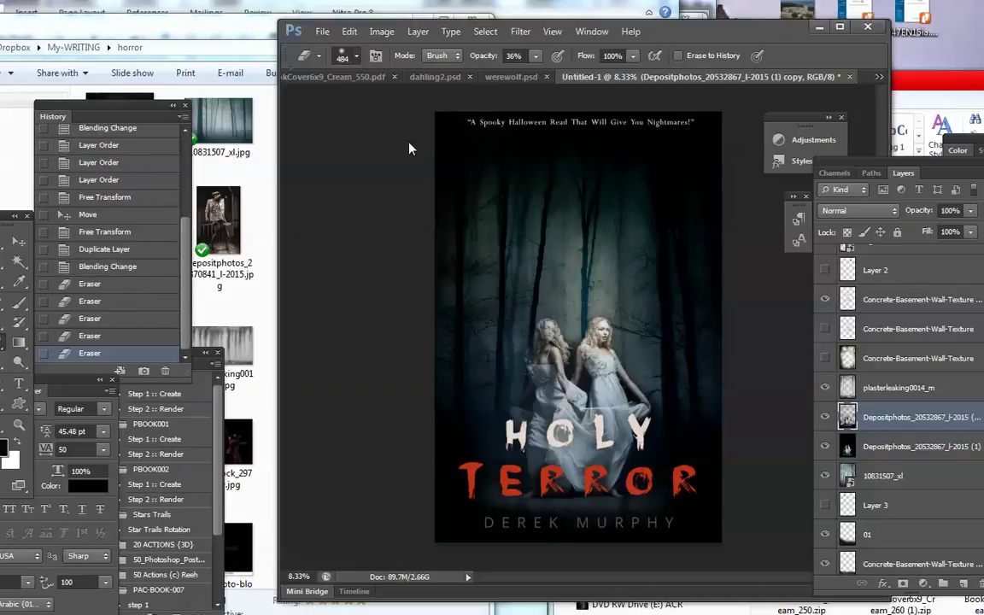
Faintly fade the photo near the left girl's hair and over the girls, then compare.
left_click(345, 55)
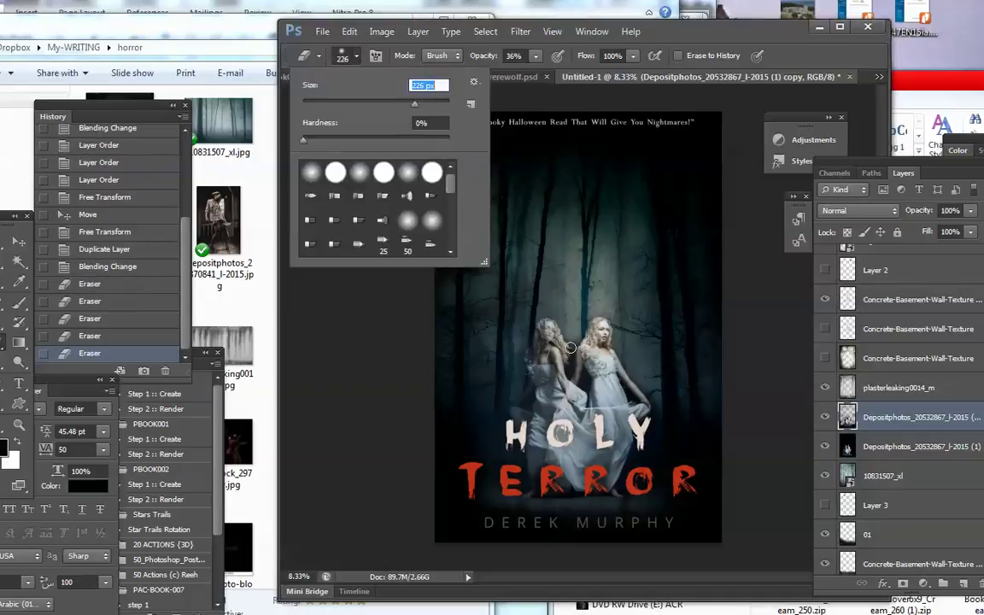
left_click(583, 388)
mouse_move(527, 341)
left_mouse_down()
mouse_move(517, 333)
mouse_move(571, 344)
mouse_move(627, 393)
mouse_move(480, 351)
mouse_move(521, 363)
left_mouse_up()
left_click_drag(521, 363, 558, 373)
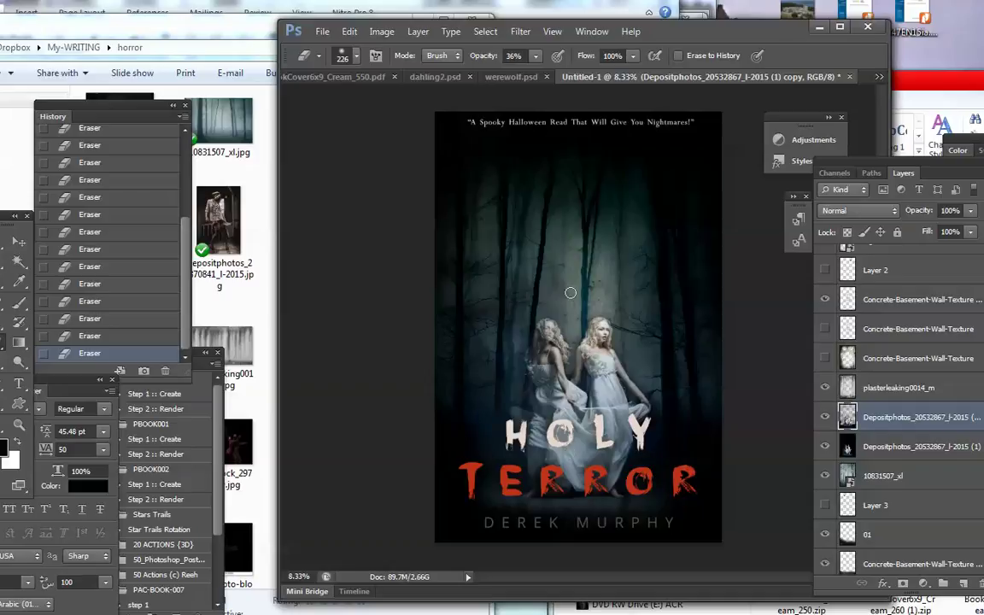
left_click(824, 417)
Set the eraser brush size to 453 px, then enlarge it to 1057 px.
left_click(349, 30)
left_click(326, 45)
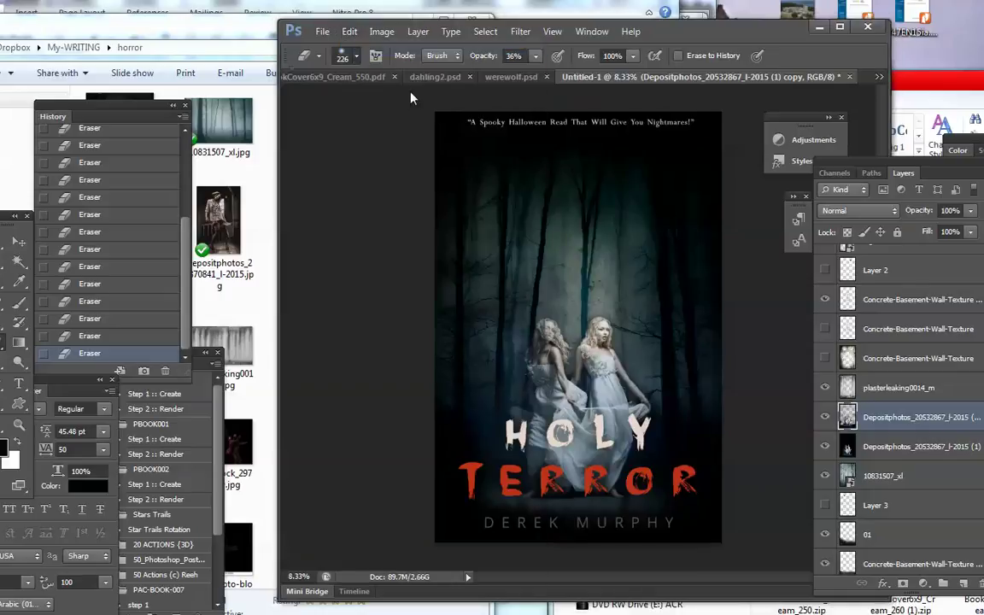
left_click(356, 55)
double_click(413, 84)
type("453")
key("Return")
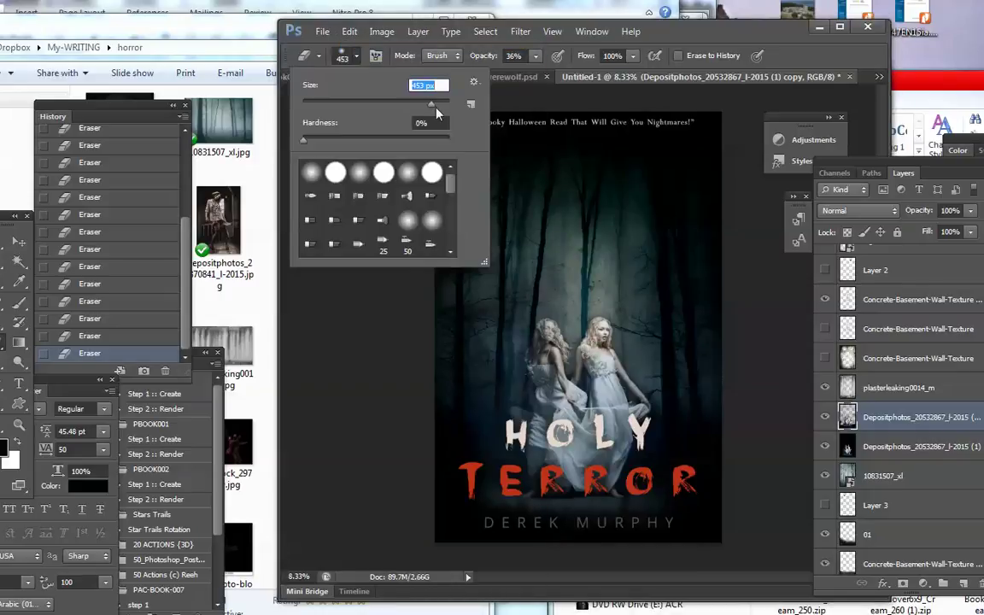
left_click_drag(430, 104, 446, 104)
key("Return")
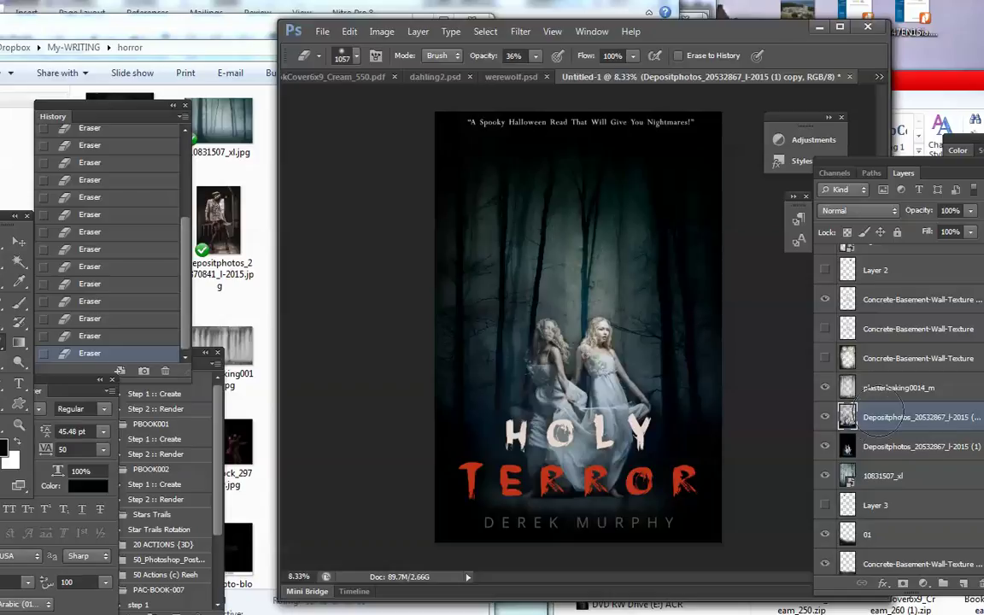
Duplicate the twins' photo layer as copy 2 and set it to Multiply blending.
right_click(879, 414)
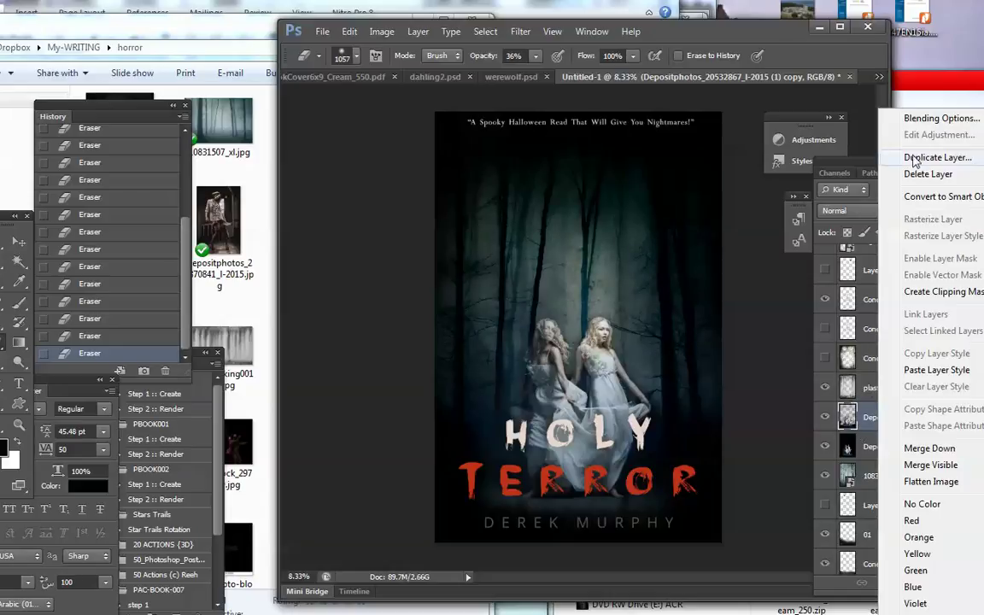
left_click(854, 157)
key("Return")
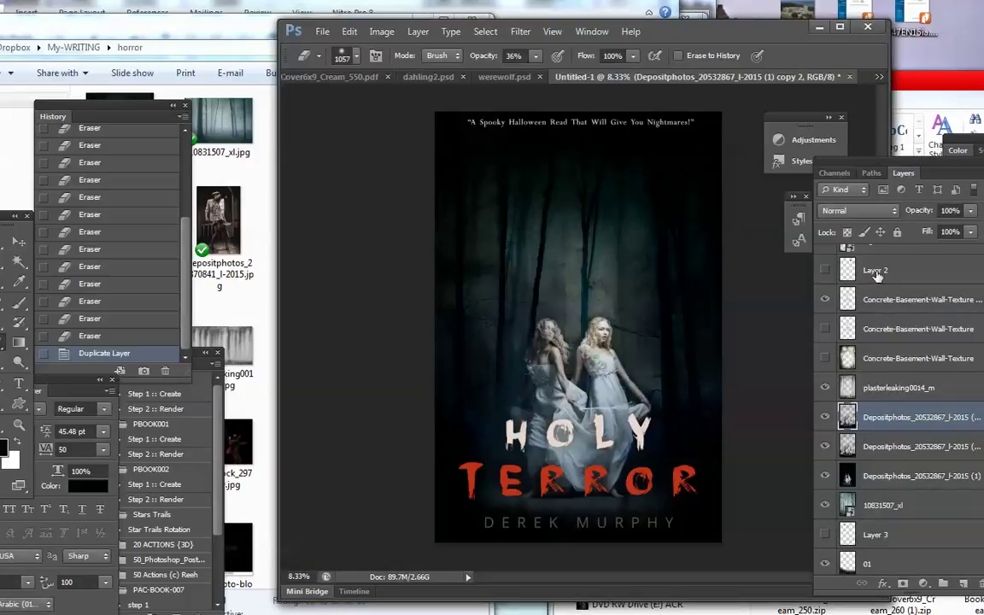
left_click(858, 210)
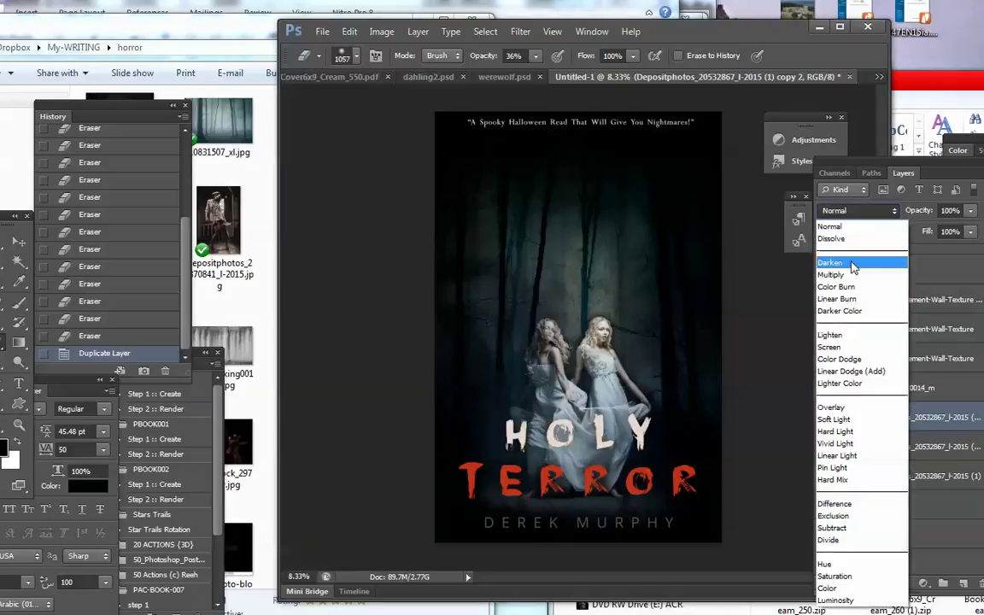
left_click(768, 247)
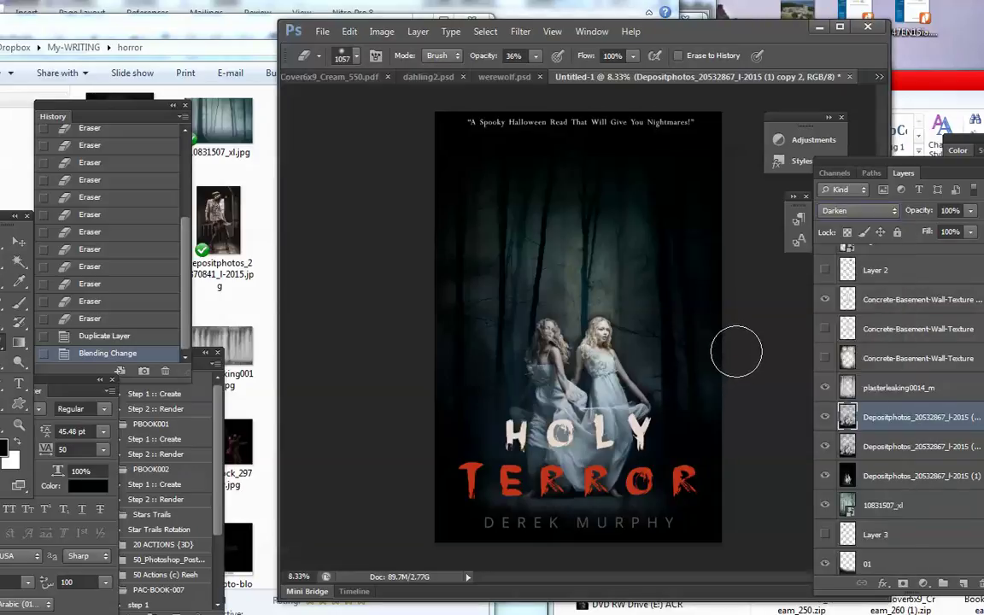
key("shift+plus")
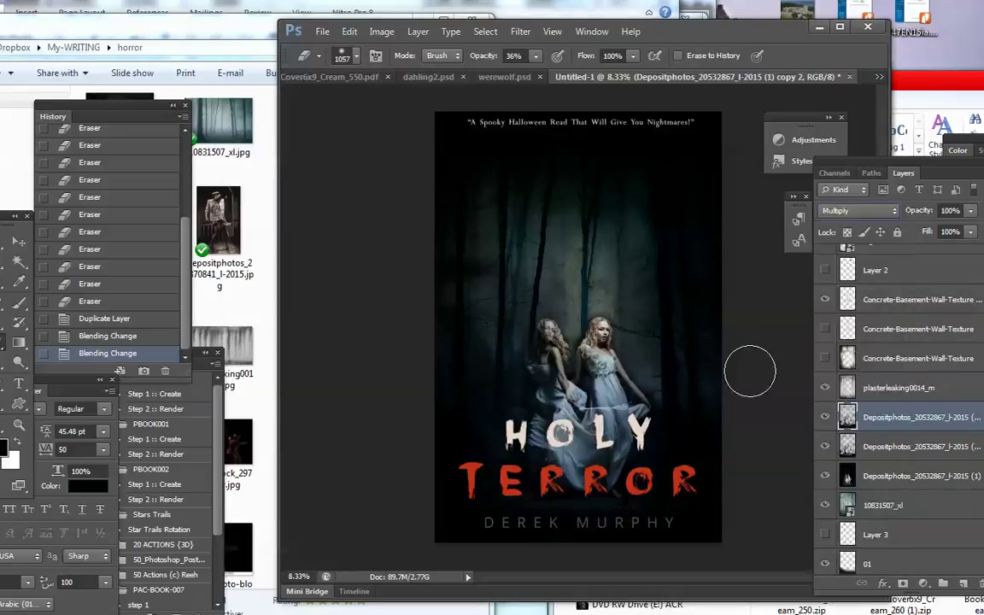
key("shift+plus")
key("shift+minus")
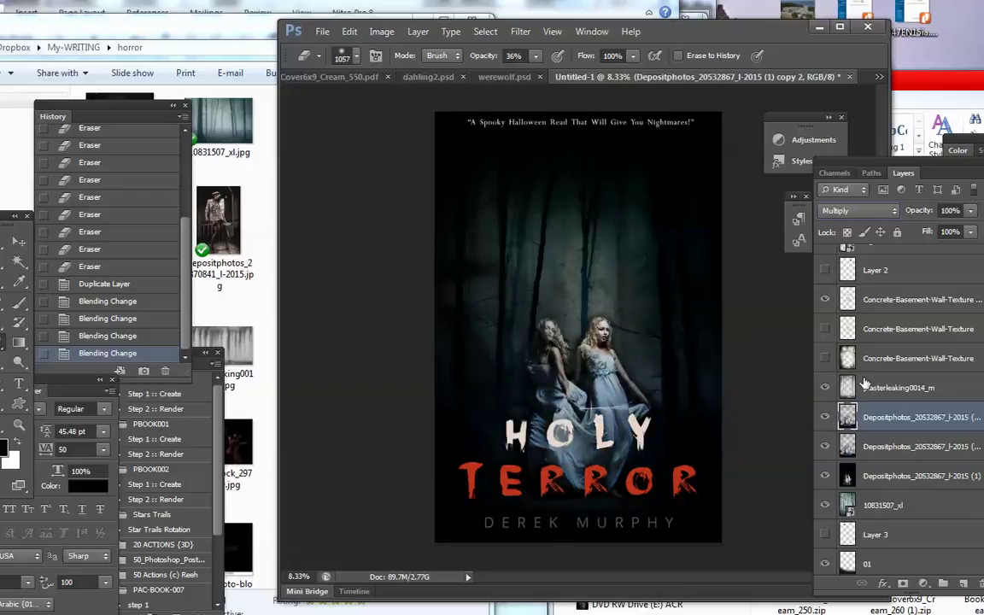
left_click(824, 418)
left_click(824, 417)
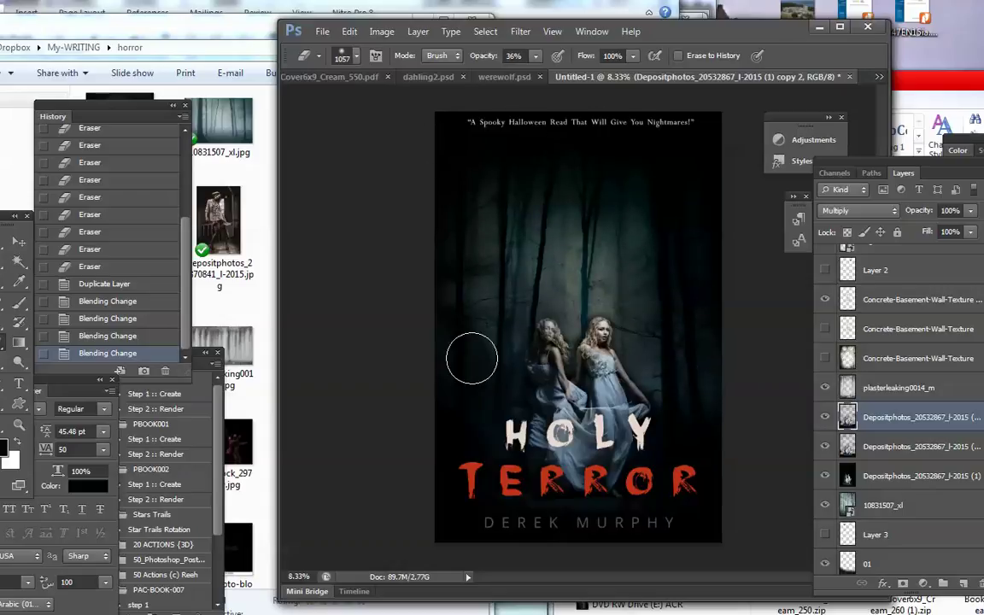
Erase some darkening on the left, above the girls, and near them on the copy below.
left_click_drag(431, 359, 489, 437)
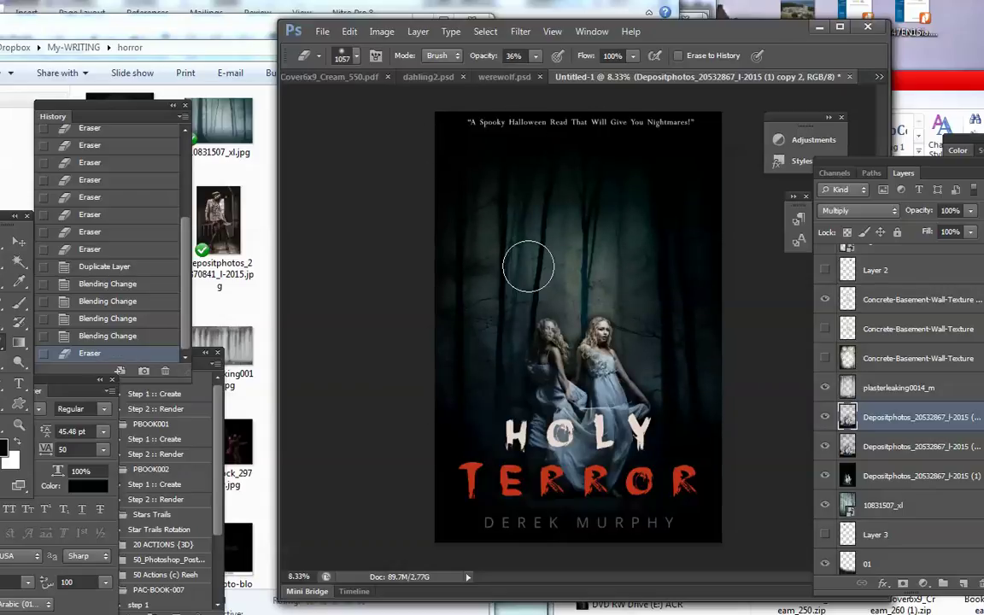
left_click_drag(610, 311, 589, 287)
mouse_move(514, 255)
left_mouse_down()
mouse_move(584, 290)
mouse_move(504, 319)
mouse_move(483, 292)
mouse_move(563, 210)
mouse_move(516, 176)
mouse_move(670, 158)
mouse_move(699, 401)
mouse_move(687, 212)
left_mouse_up()
key("alt+bracketleft")
left_click_drag(402, 387, 718, 376)
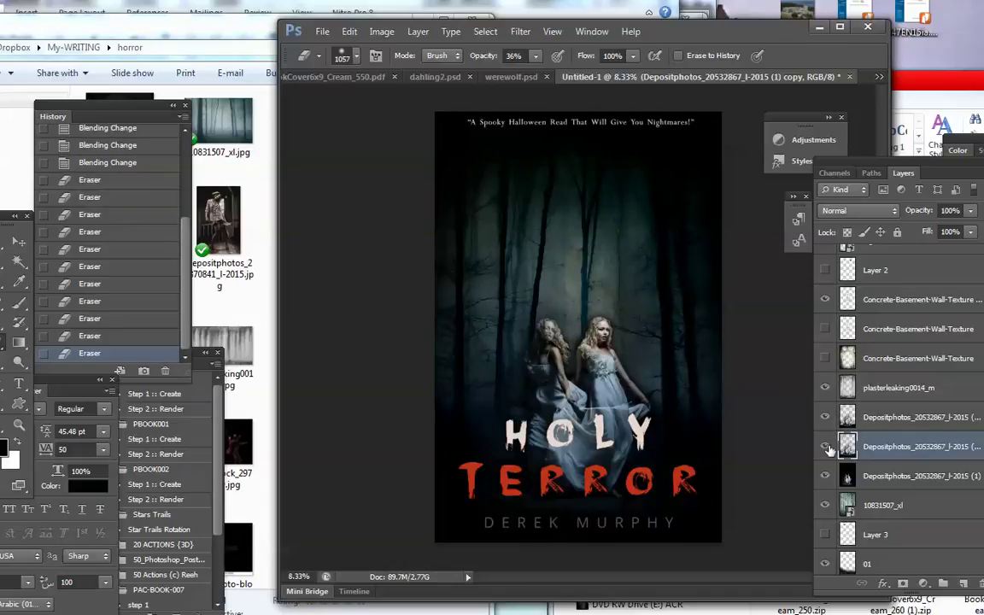
Lower the photo copy's opacity to 68%.
left_click(823, 447)
left_click(825, 447)
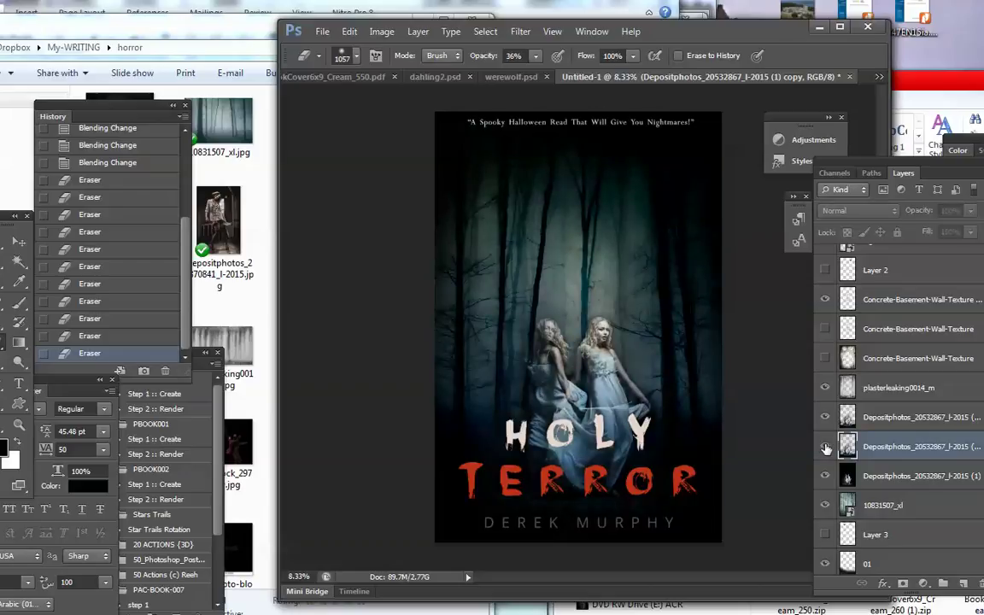
left_click(825, 447)
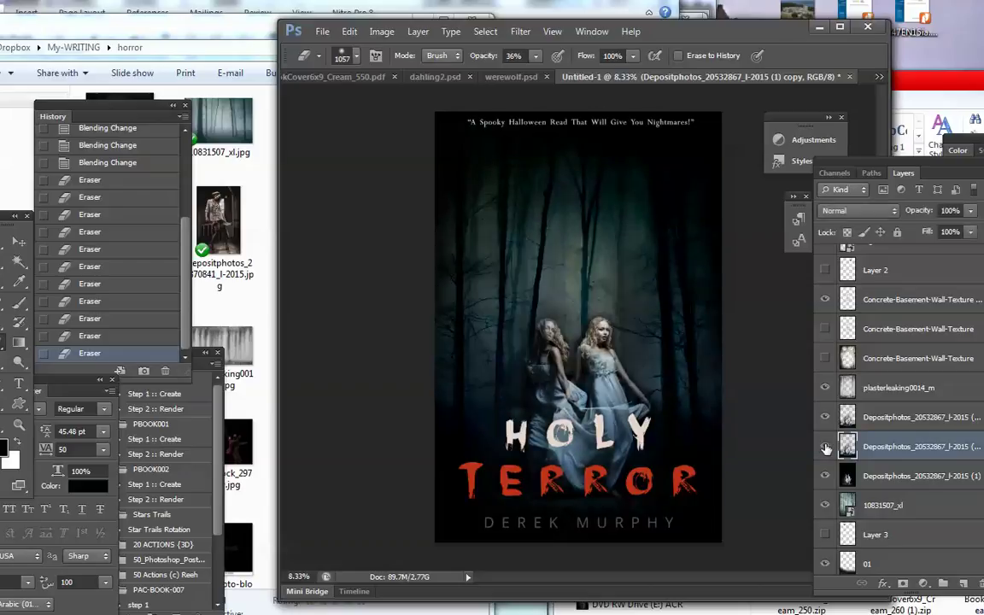
left_click(970, 210)
left_click_drag(946, 233, 946, 232)
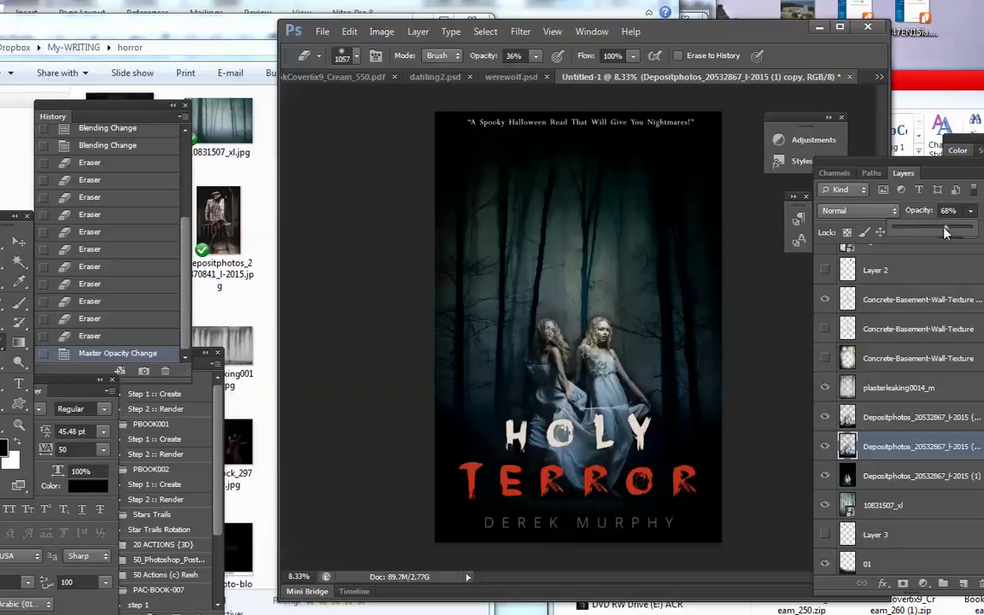
Duplicate the dark twins layer as copy 3 in Normal mode, one position lower.
right_click(869, 475)
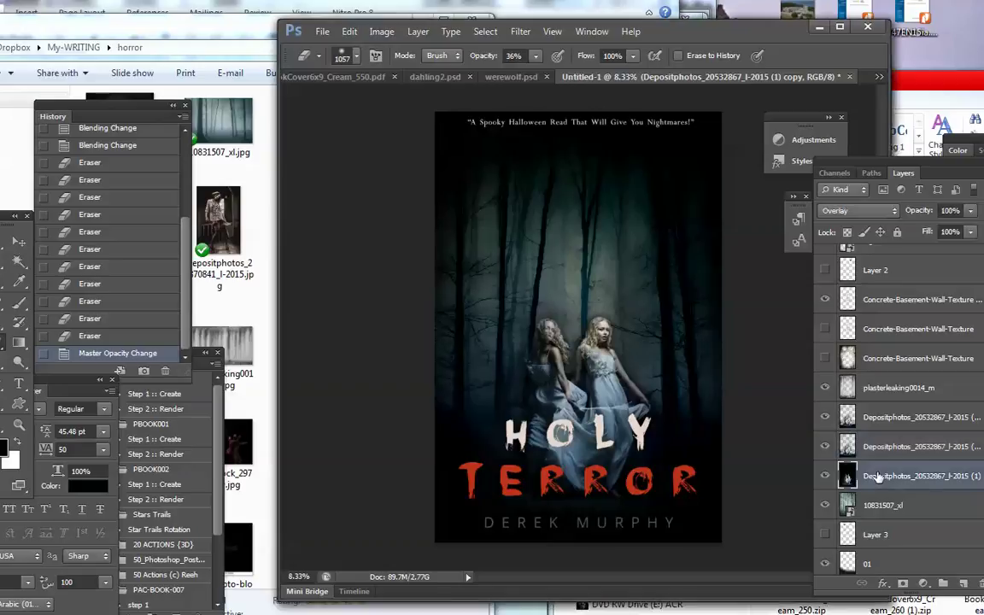
left_click(906, 159)
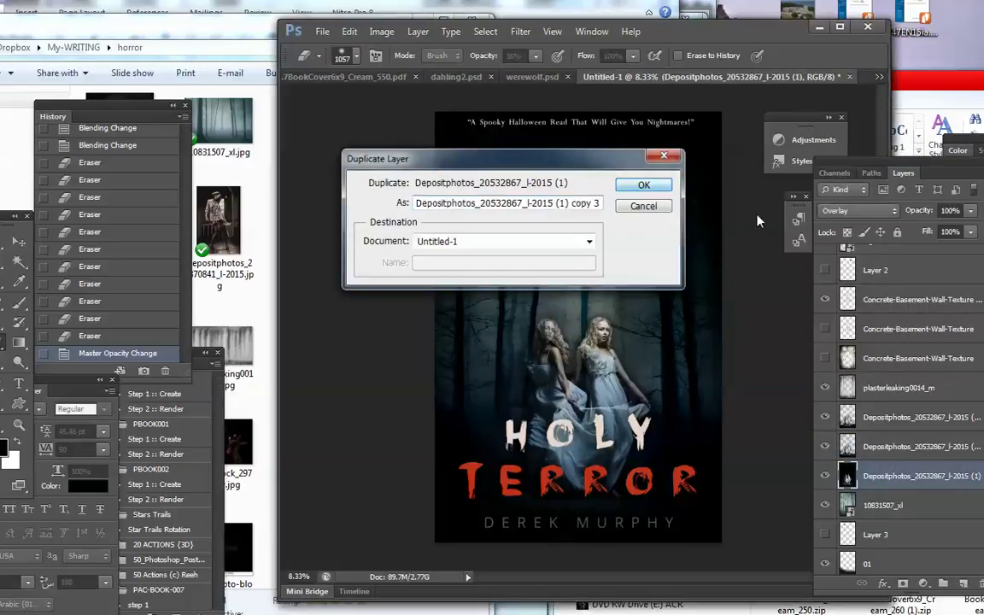
key("Return")
left_click(854, 210)
left_click(858, 227)
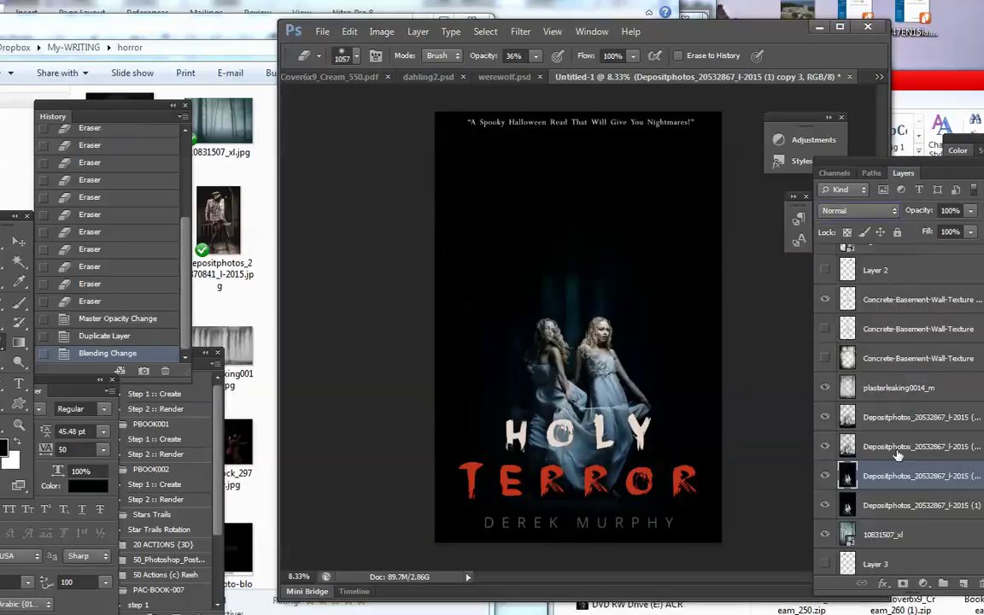
left_click_drag(854, 475, 881, 520)
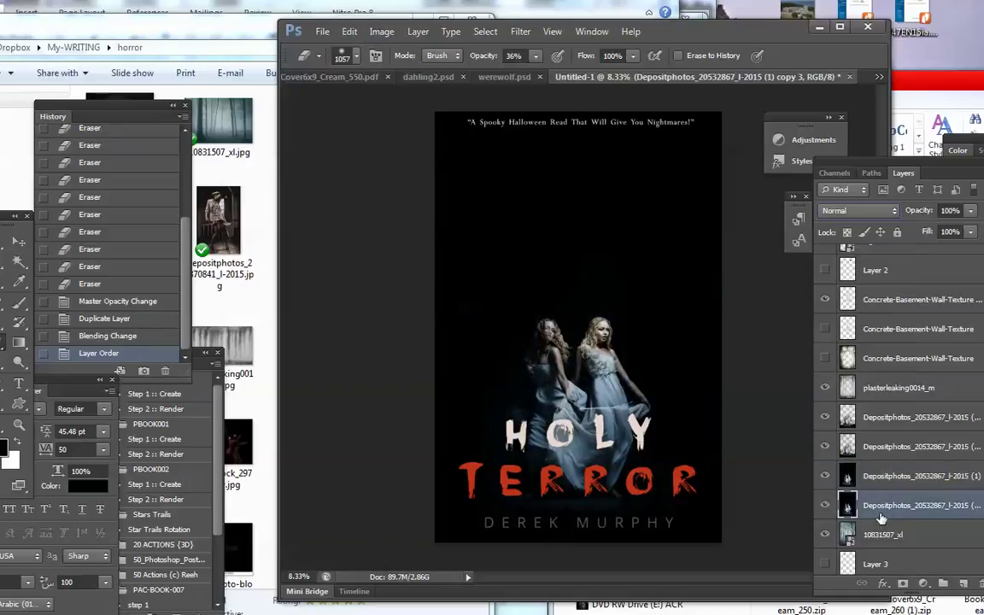
left_click(18, 262)
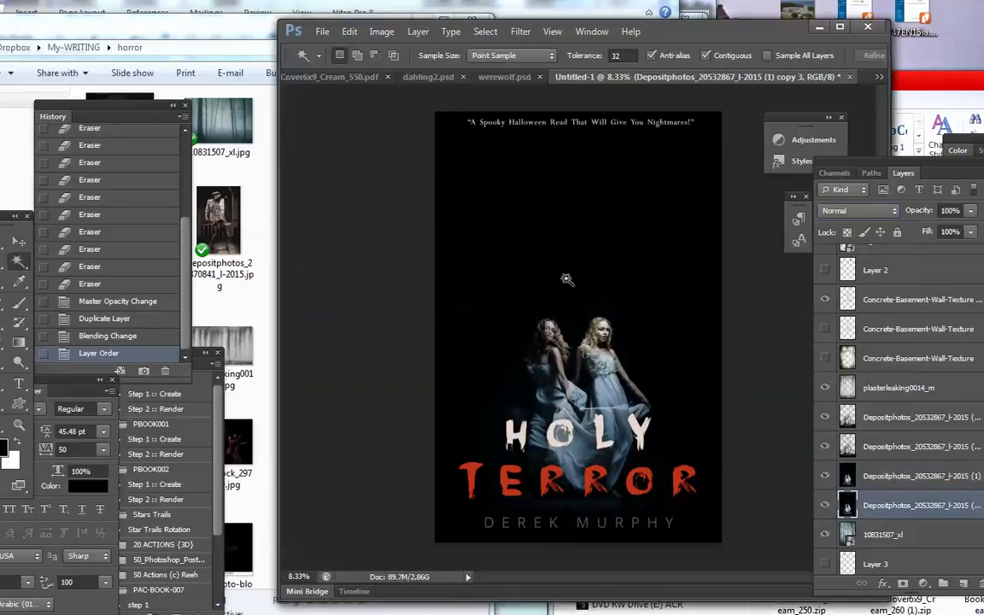
left_click(495, 294)
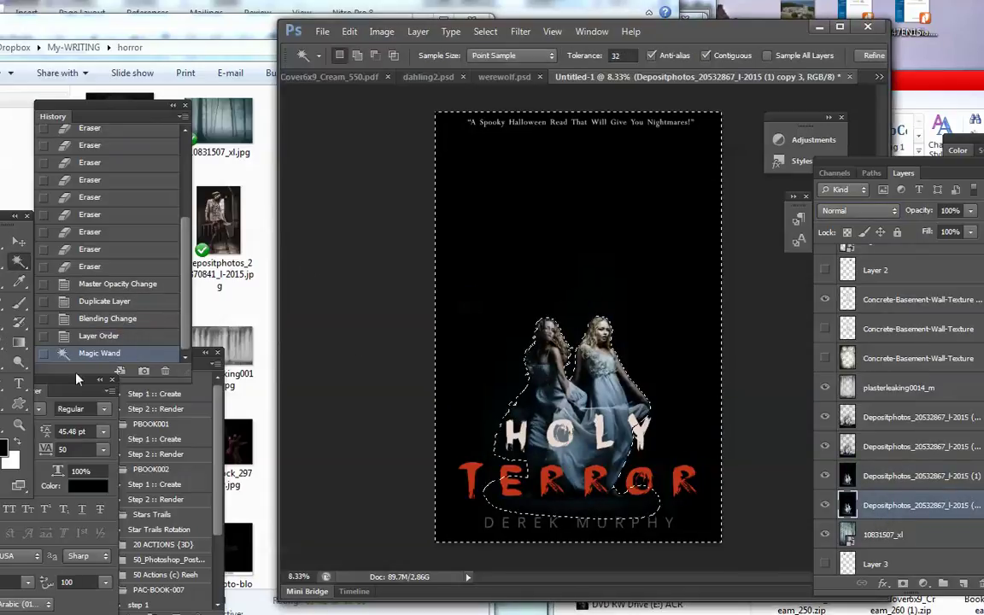
key("e")
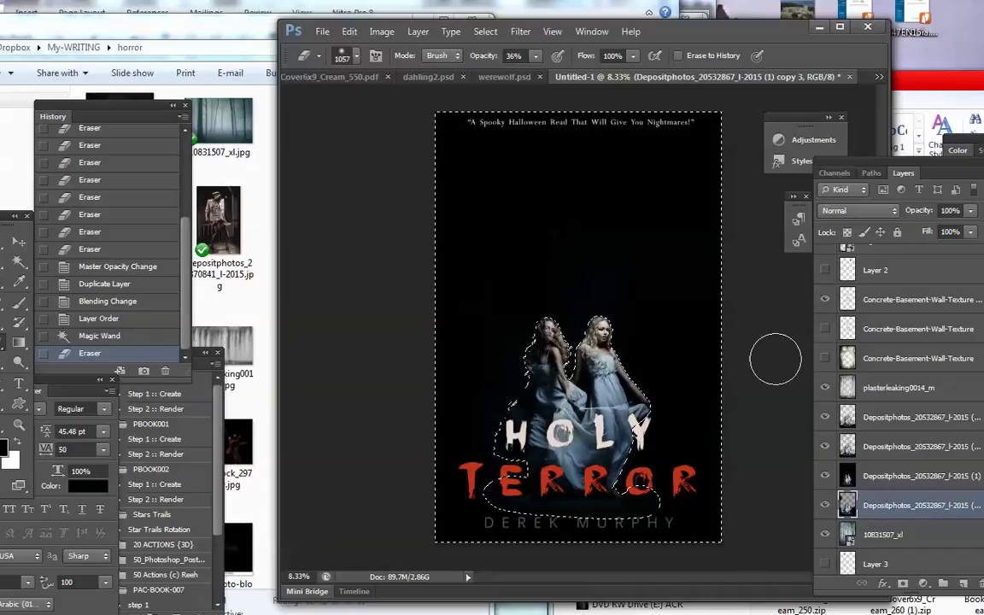
left_click(880, 483)
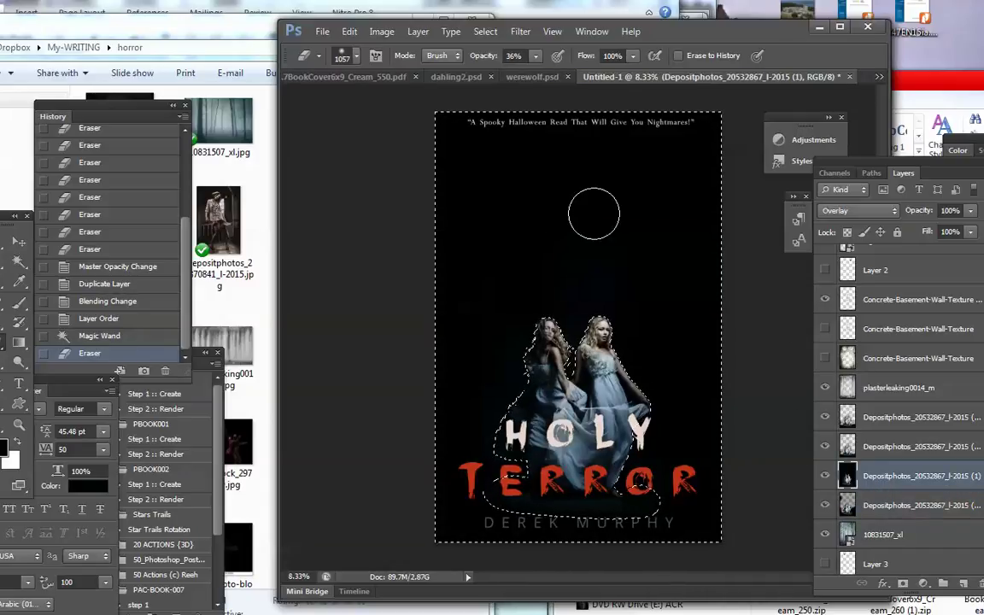
left_click(537, 77)
key("0")
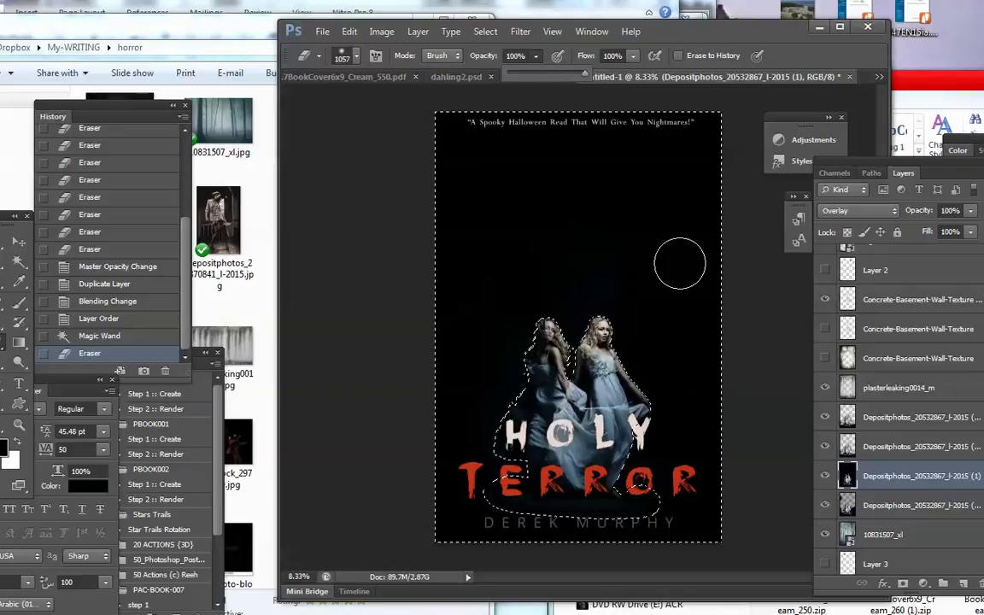
left_click_drag(452, 256, 691, 264)
mouse_move(568, 210)
left_mouse_down()
mouse_move(432, 114)
mouse_move(598, 124)
mouse_move(581, 235)
mouse_move(519, 322)
left_mouse_up()
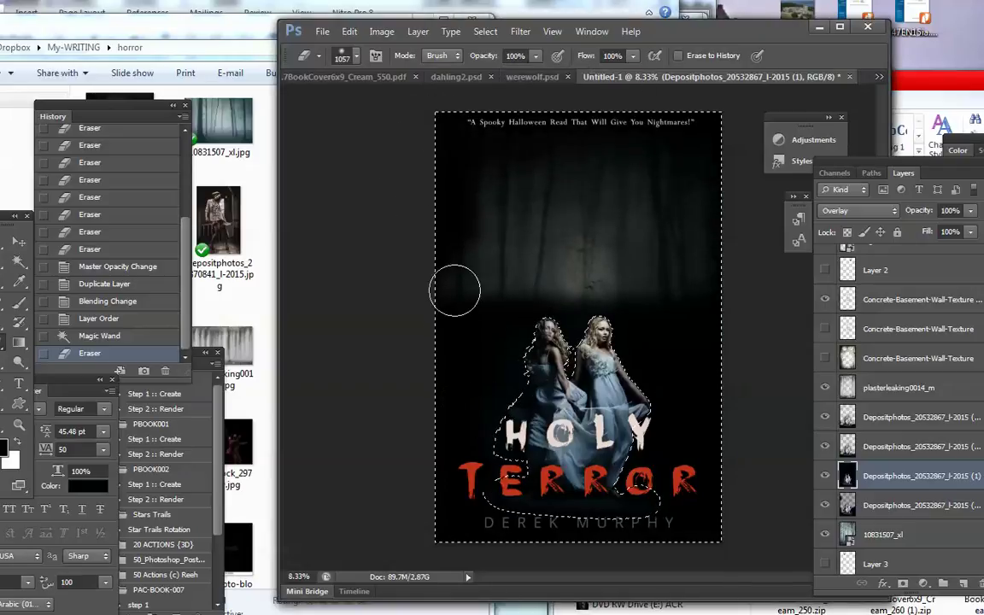
mouse_move(680, 472)
left_mouse_down()
mouse_move(669, 279)
mouse_move(703, 333)
mouse_move(472, 111)
left_mouse_up()
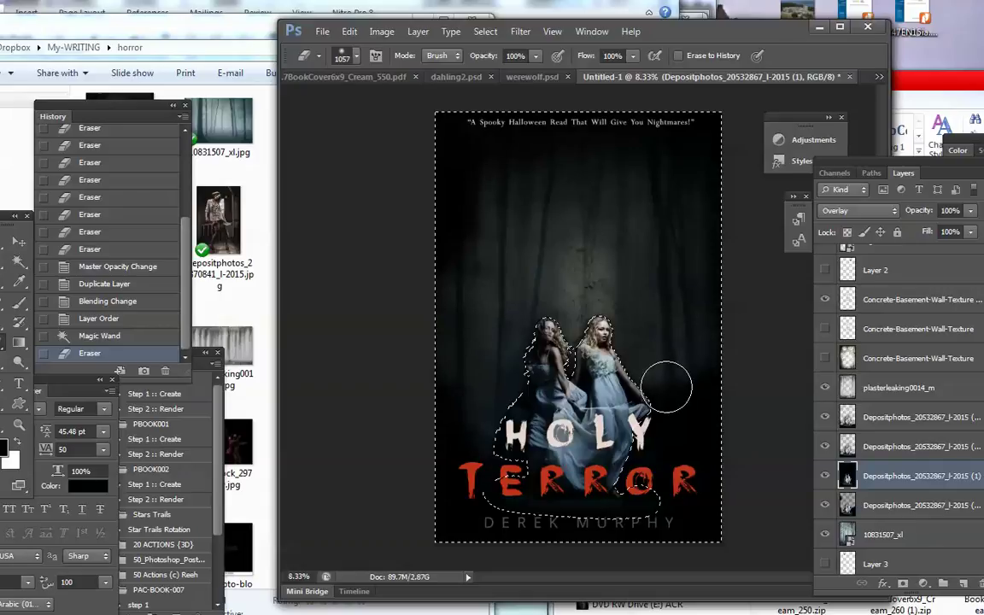
left_click_drag(525, 315, 550, 360)
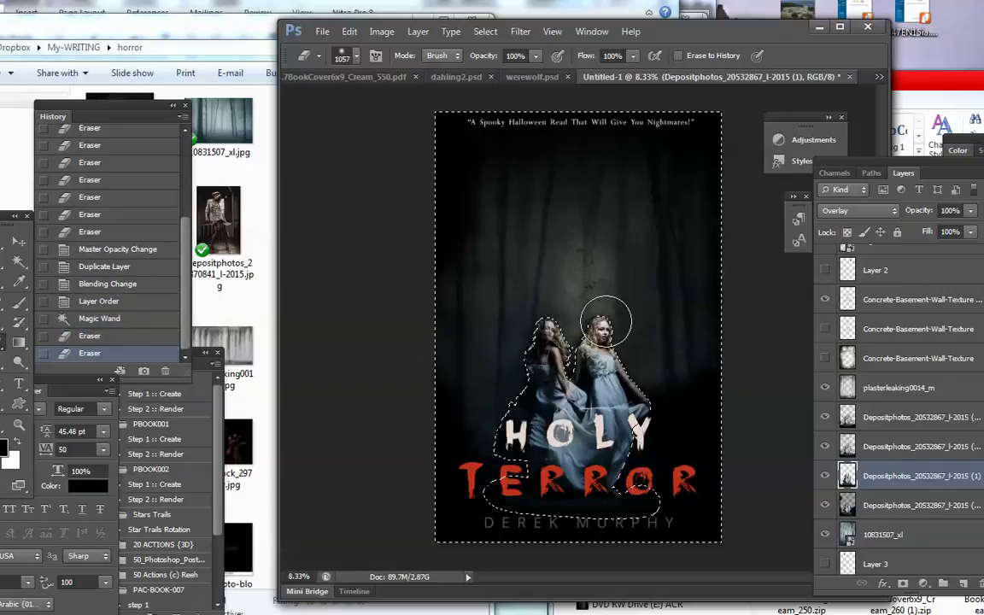
key("m")
key("ctrl+d")
left_click(816, 484)
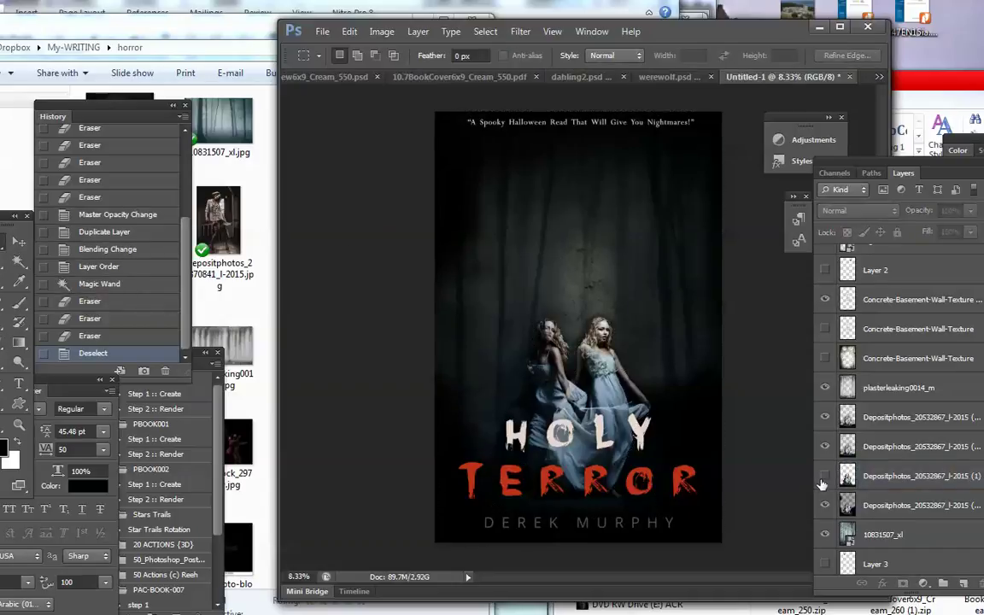
left_click(872, 503)
left_click(18, 260)
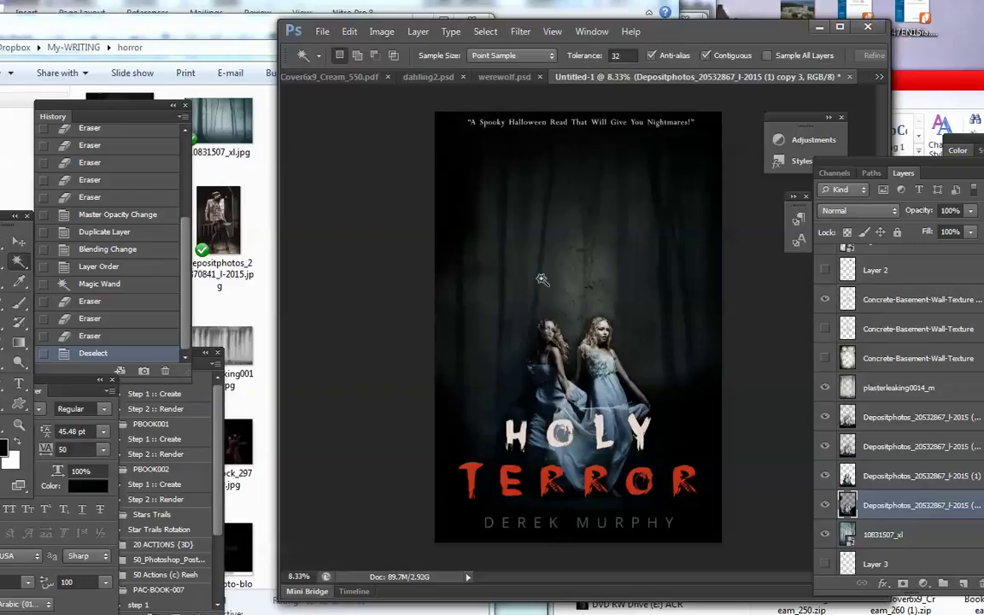
left_click(478, 214)
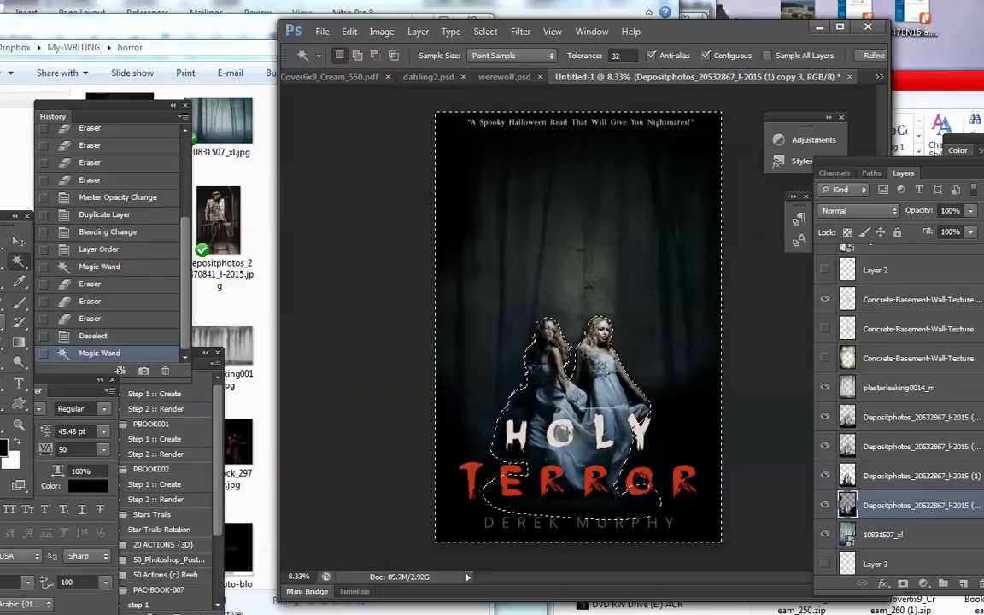
key("e")
left_click_drag(589, 305, 724, 308)
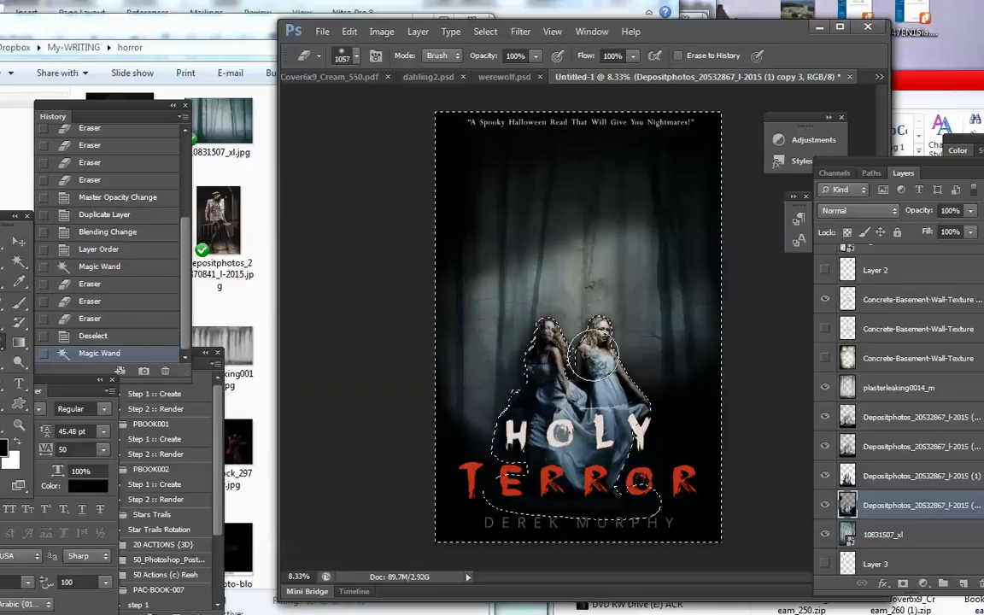
mouse_move(807, 287)
left_mouse_down()
mouse_move(698, 193)
mouse_move(406, 141)
mouse_move(704, 131)
mouse_move(396, 103)
mouse_move(457, 204)
mouse_move(450, 412)
mouse_move(513, 363)
mouse_move(679, 183)
mouse_move(669, 292)
mouse_move(590, 401)
mouse_move(365, 366)
left_mouse_up()
key("m")
key("ctrl+d")
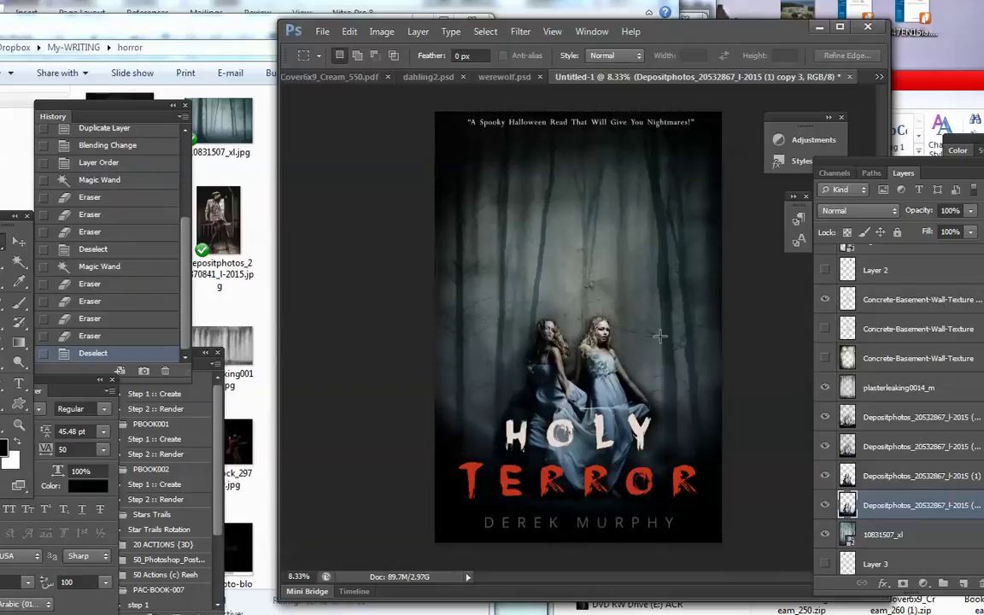
left_click(90, 284)
left_click(92, 249)
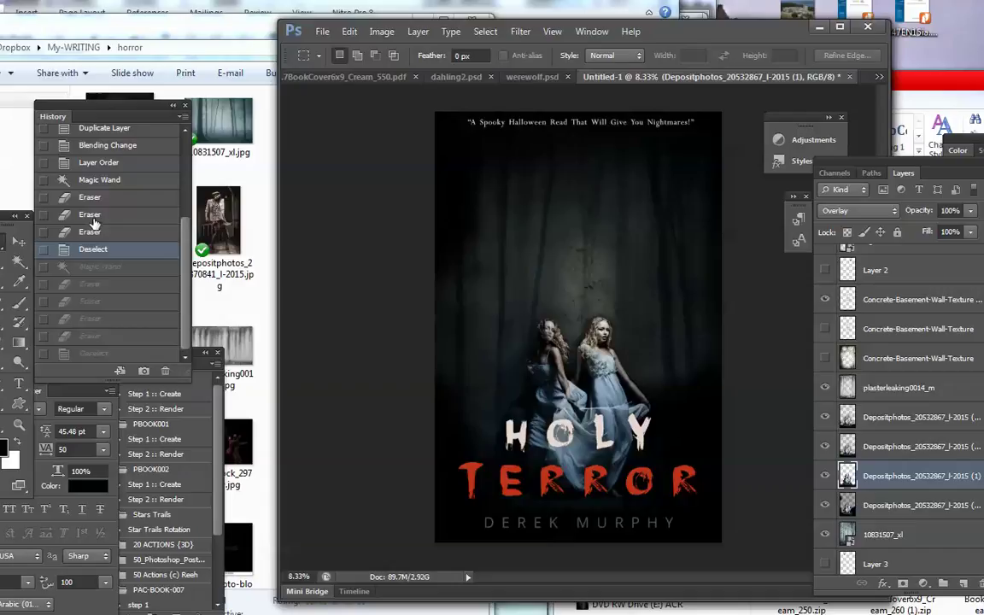
left_click(89, 196)
left_click(99, 180)
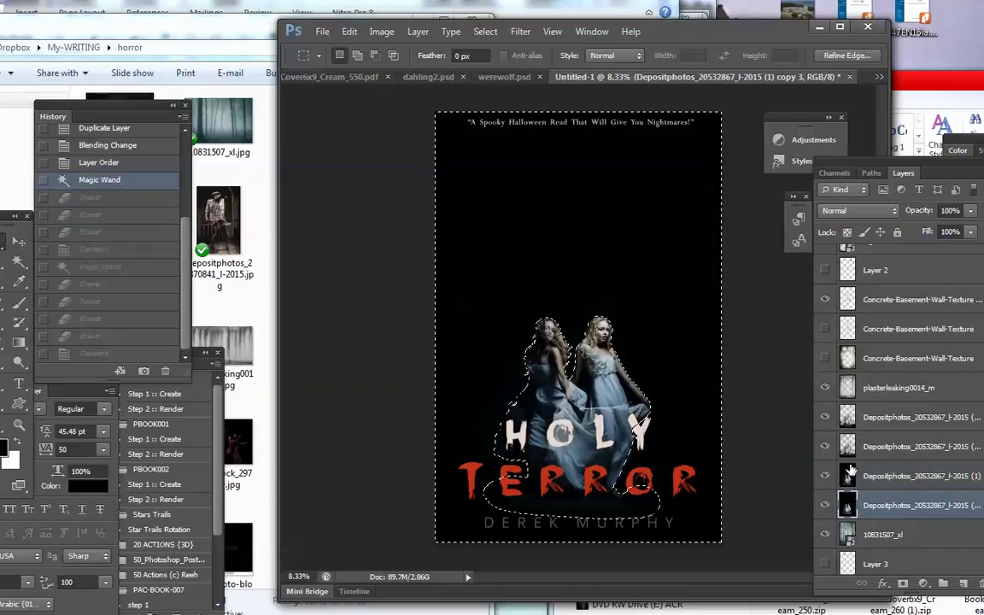
left_click(884, 475)
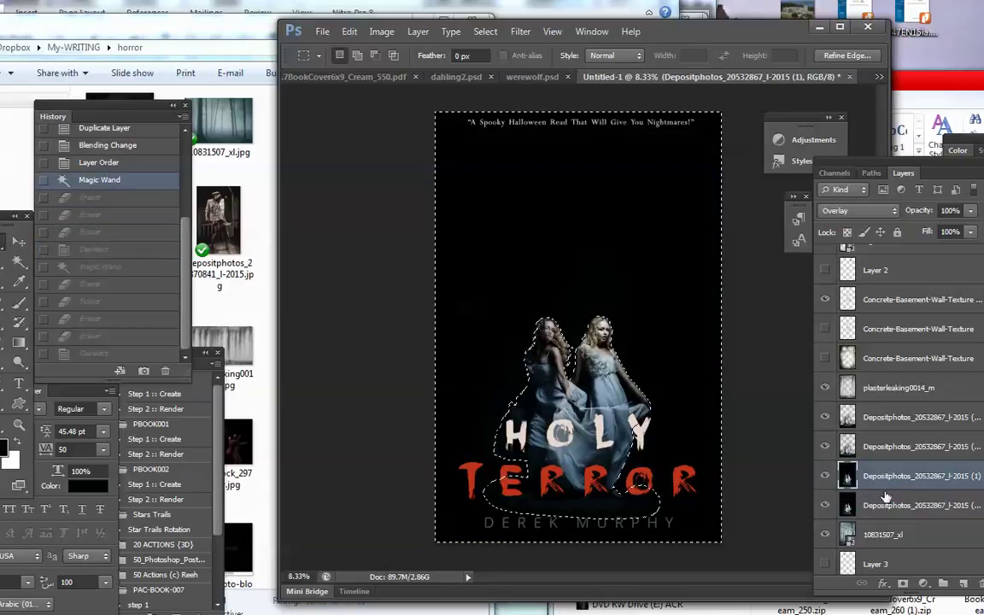
left_click(885, 499)
left_click(512, 274)
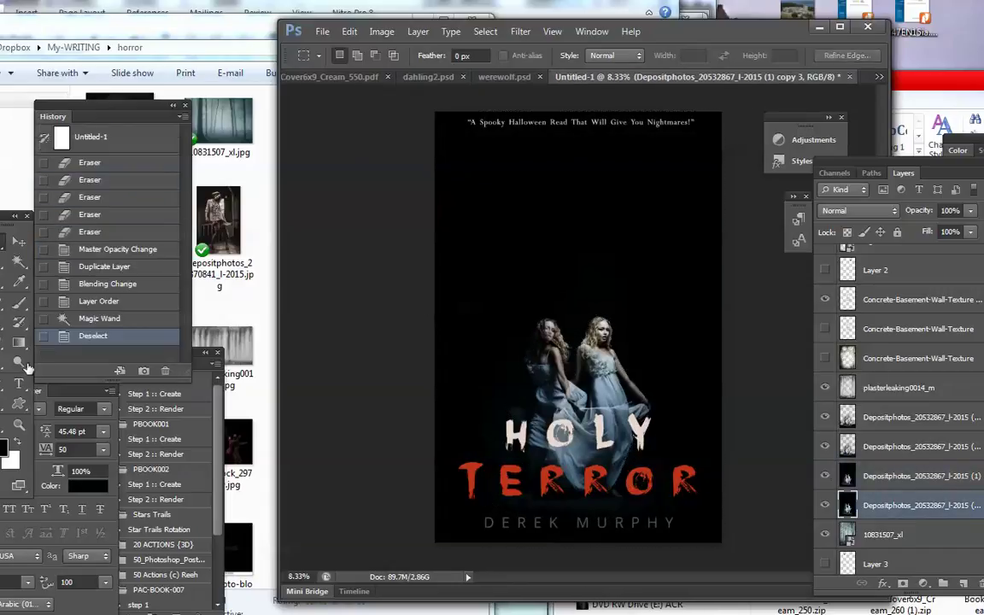
key("e")
left_click_drag(476, 337, 683, 315)
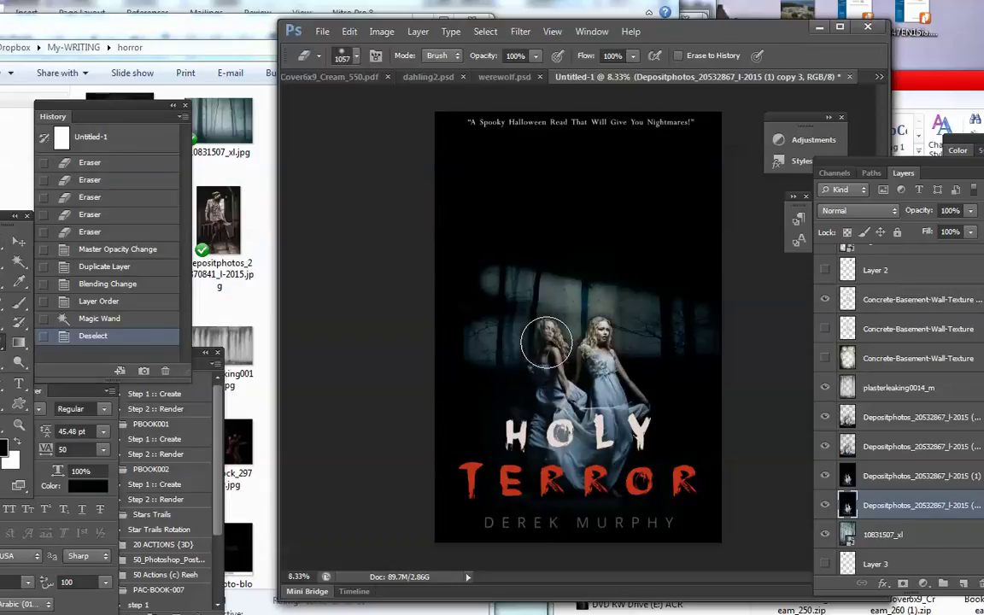
left_click(349, 30)
key("w")
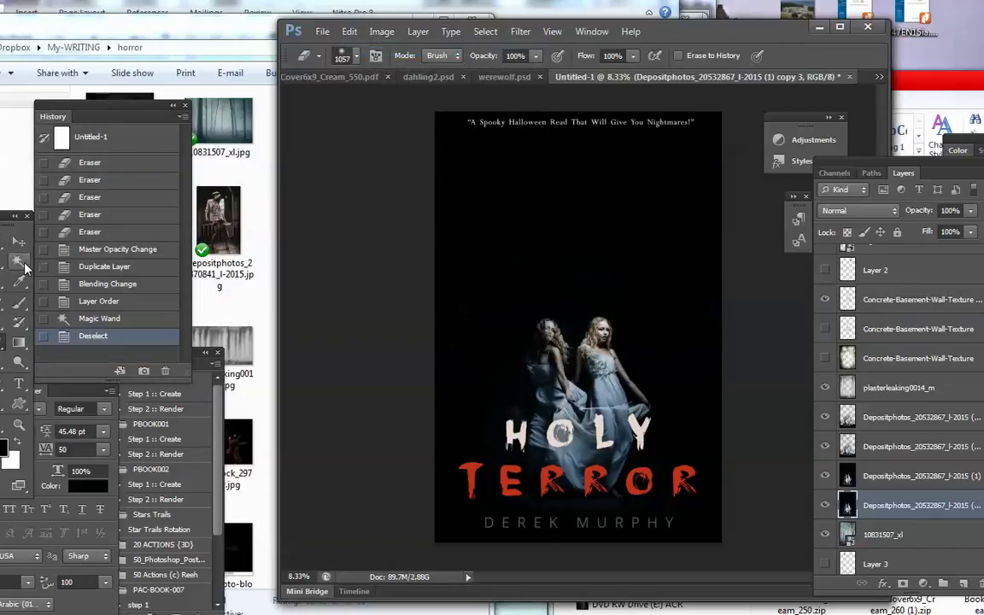
left_click(512, 213)
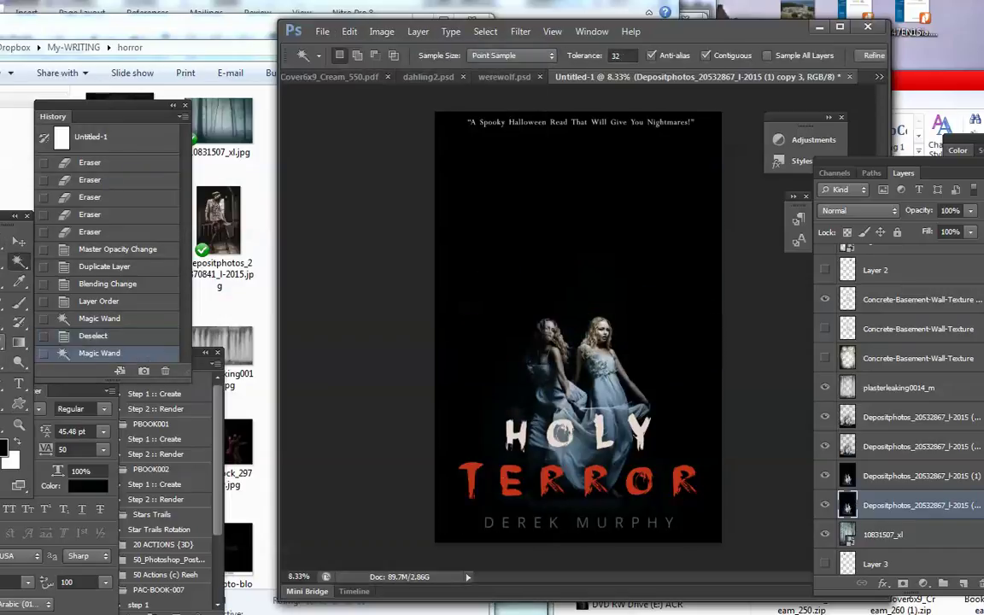
Erase copy 3 to reveal the forest and clear around TERROR and the author name.
key("e")
mouse_move(519, 294)
left_mouse_down()
mouse_move(709, 310)
mouse_move(726, 208)
mouse_move(512, 196)
left_mouse_up()
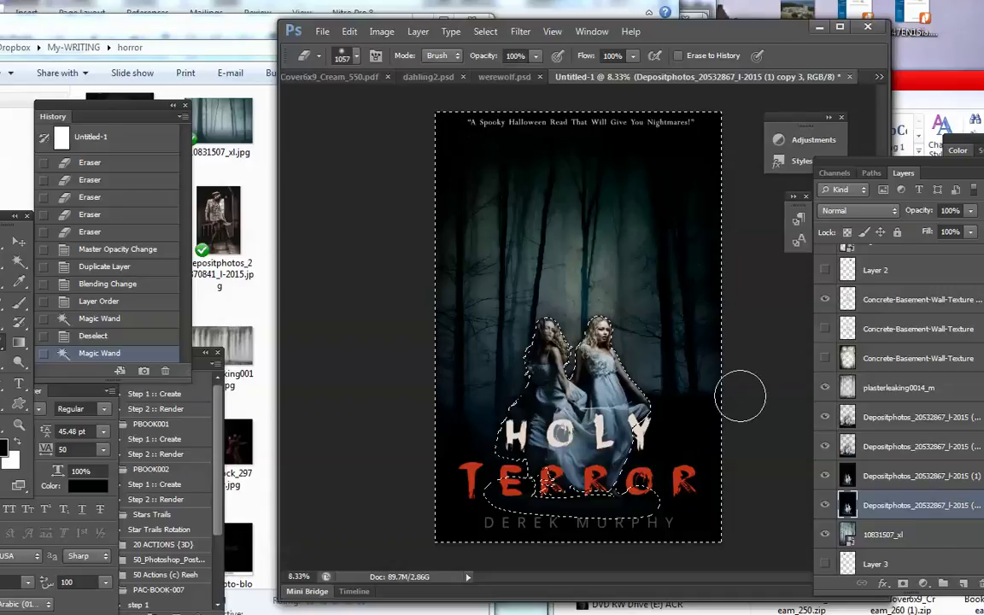
mouse_move(675, 461)
left_mouse_down()
mouse_move(607, 414)
mouse_move(623, 465)
left_mouse_up()
mouse_move(466, 465)
left_mouse_down()
mouse_move(520, 538)
mouse_move(657, 572)
left_mouse_up()
left_click_drag(508, 512, 546, 448)
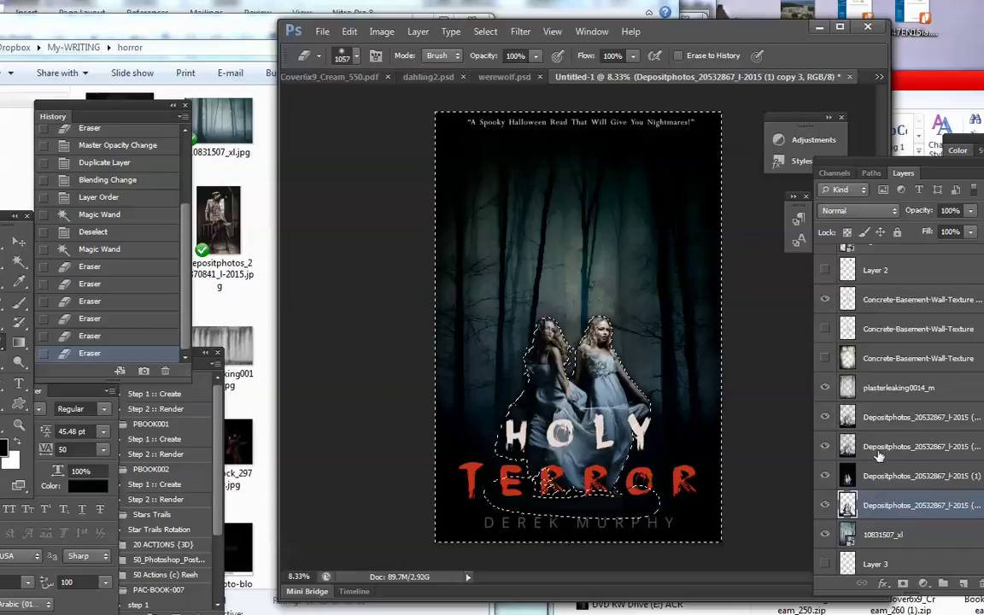
Erase remaining dark patches on the copy 2 and 65% copy layers, then deselect.
left_click(877, 419)
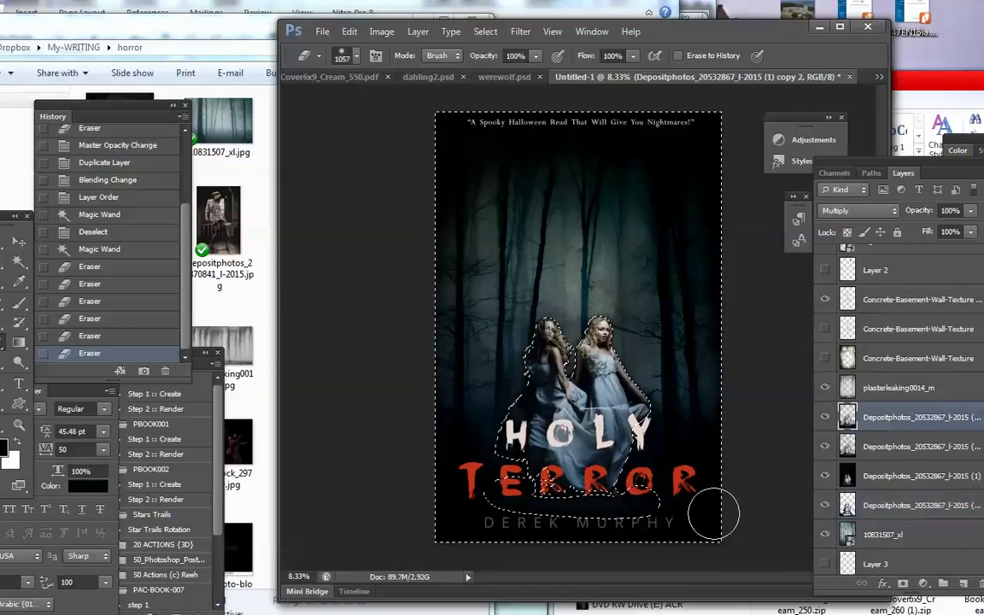
mouse_move(624, 512)
left_mouse_down()
mouse_move(546, 517)
mouse_move(478, 465)
left_mouse_up()
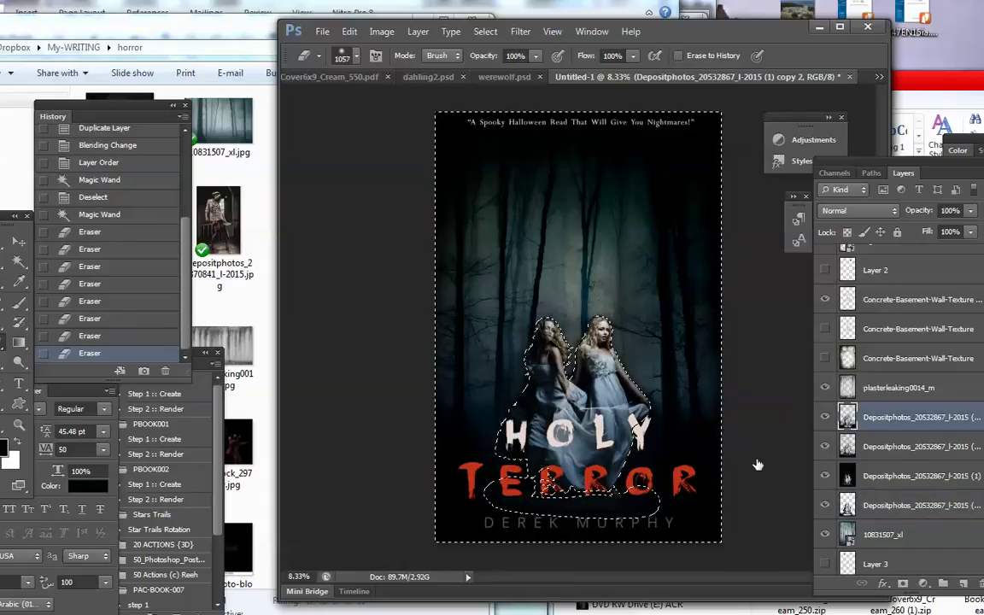
left_click(877, 446)
left_click_drag(546, 465, 483, 521)
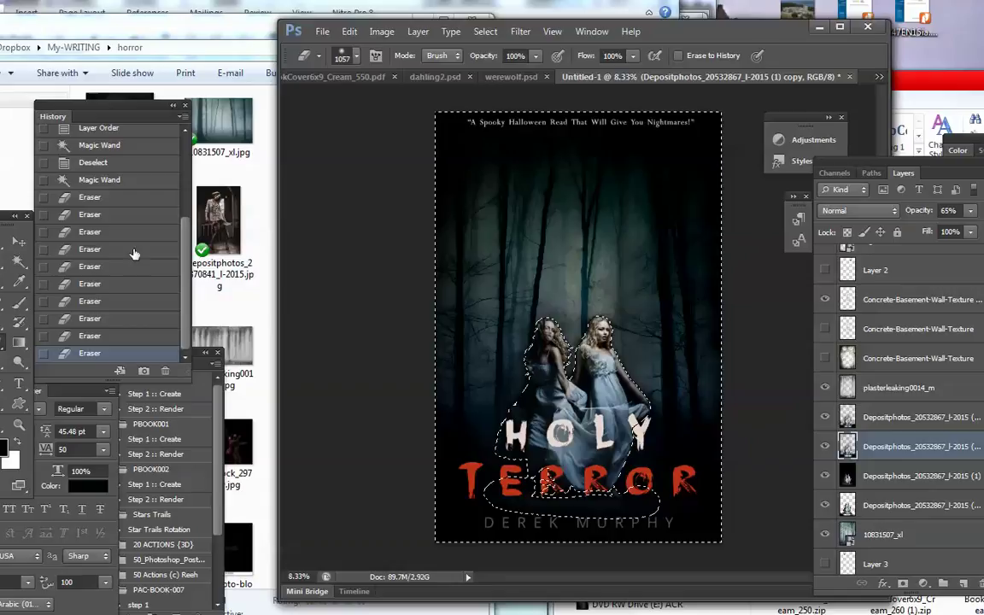
left_click(19, 242)
left_click(376, 266)
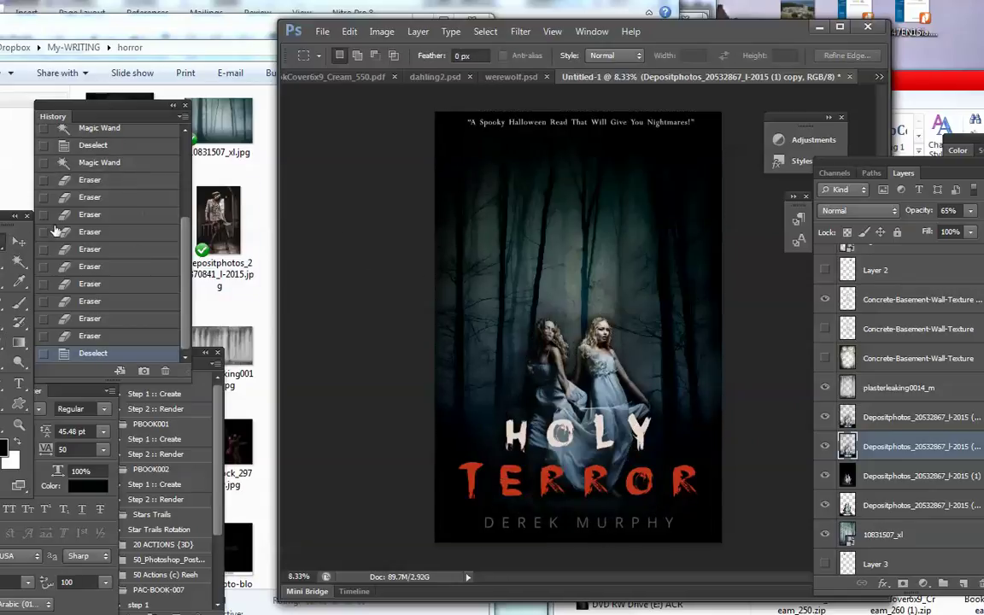
left_click(21, 242)
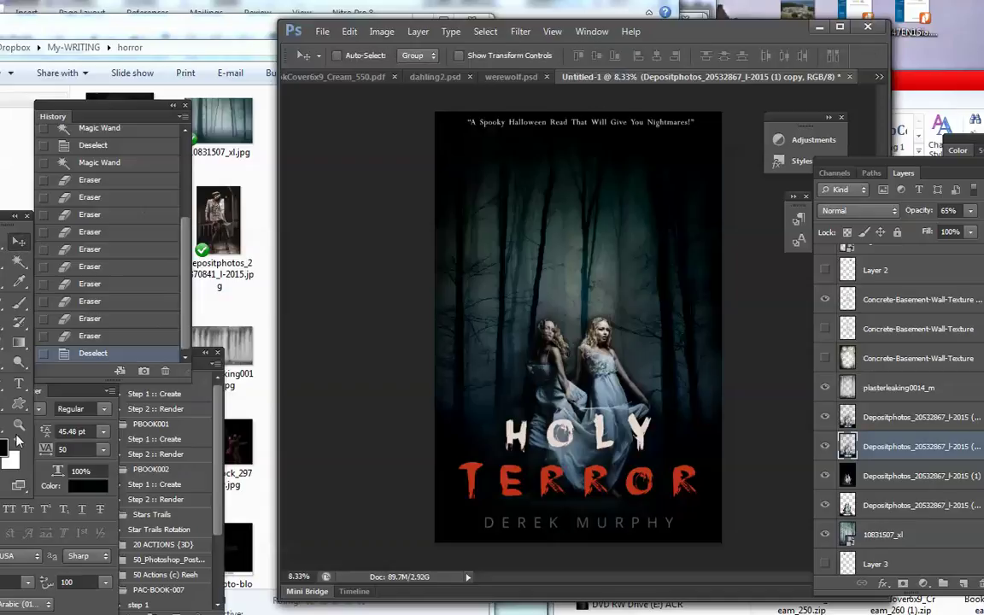
Move the HOLY TERROR title and author name to the top of the cover.
left_click(19, 384)
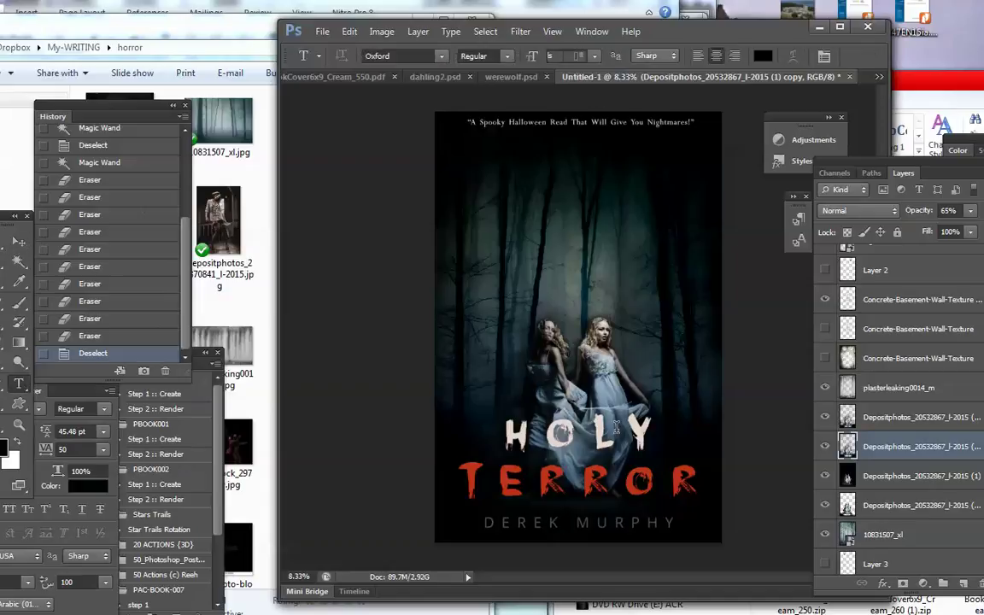
left_click(605, 427)
left_click(20, 244)
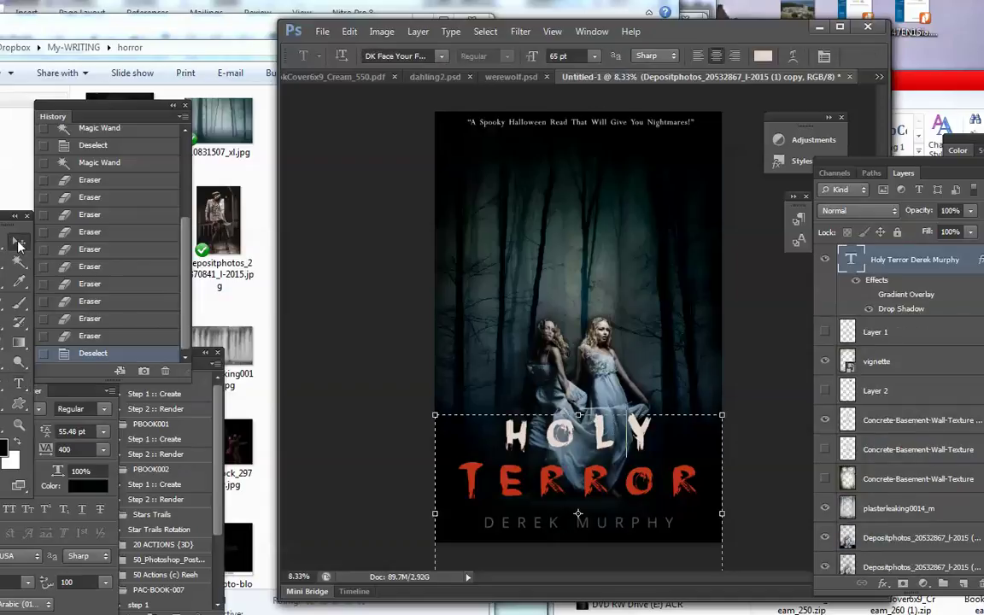
left_click(602, 443)
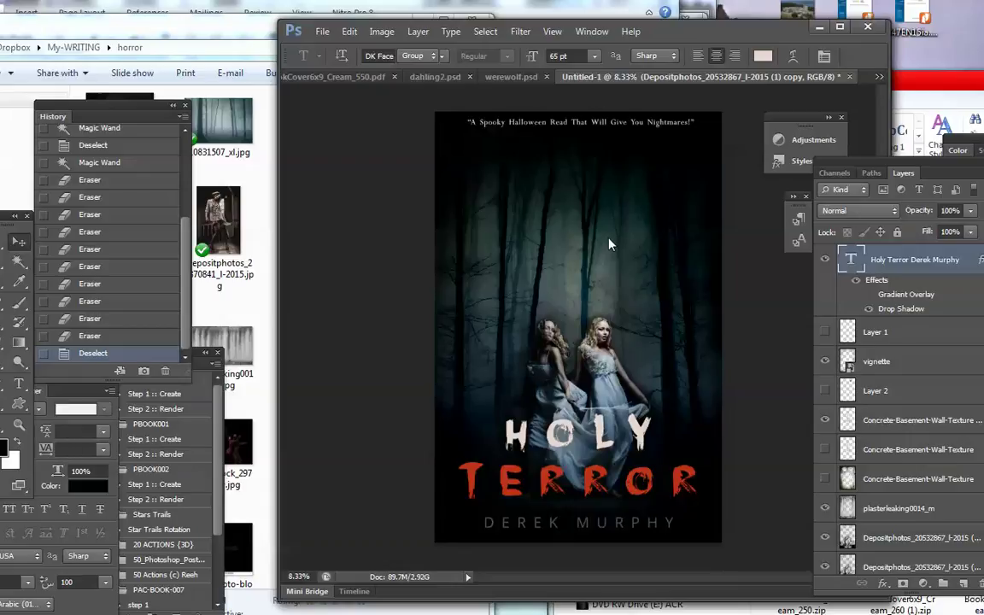
left_click_drag(554, 465, 553, 205)
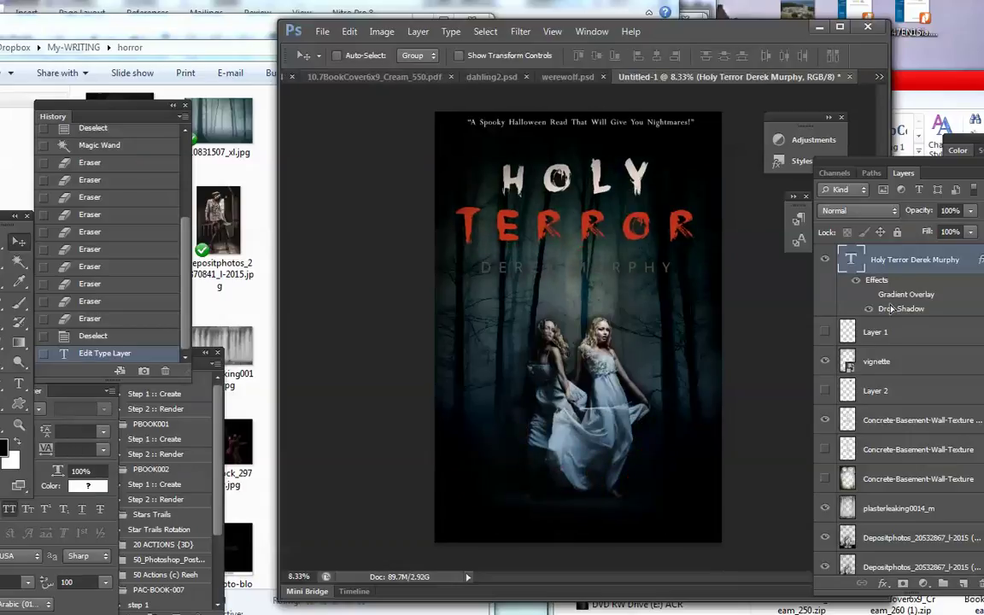
Duplicate the title layer and place the copy at the bottom of the cover.
right_click(890, 261)
left_click(944, 102)
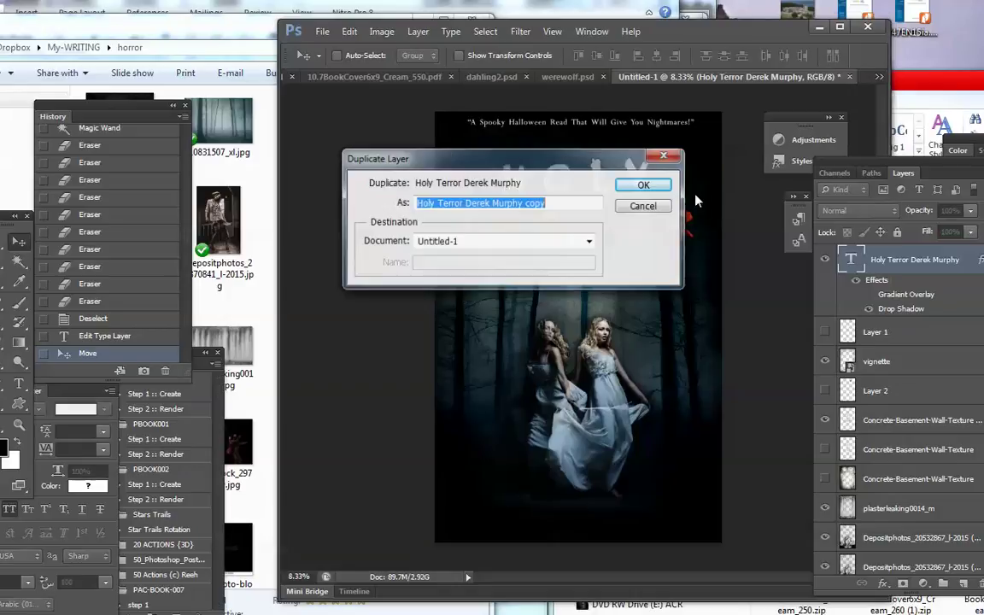
left_click(638, 187)
left_click_drag(581, 240, 582, 484)
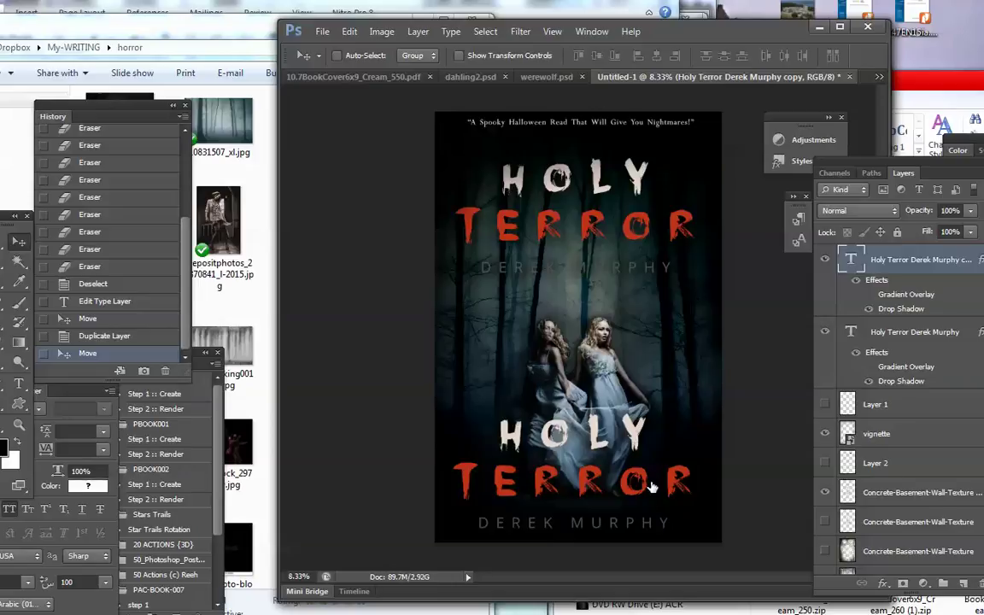
Delete the HOLY TERROR lines from the bottom copy, leaving DEREK MURPHY selected.
key("t")
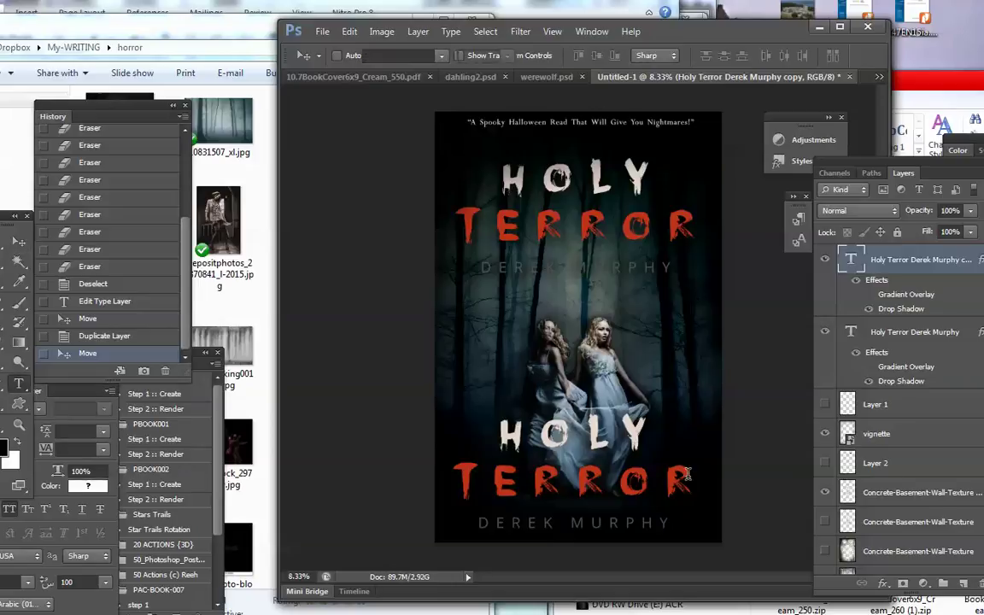
double_click(679, 473)
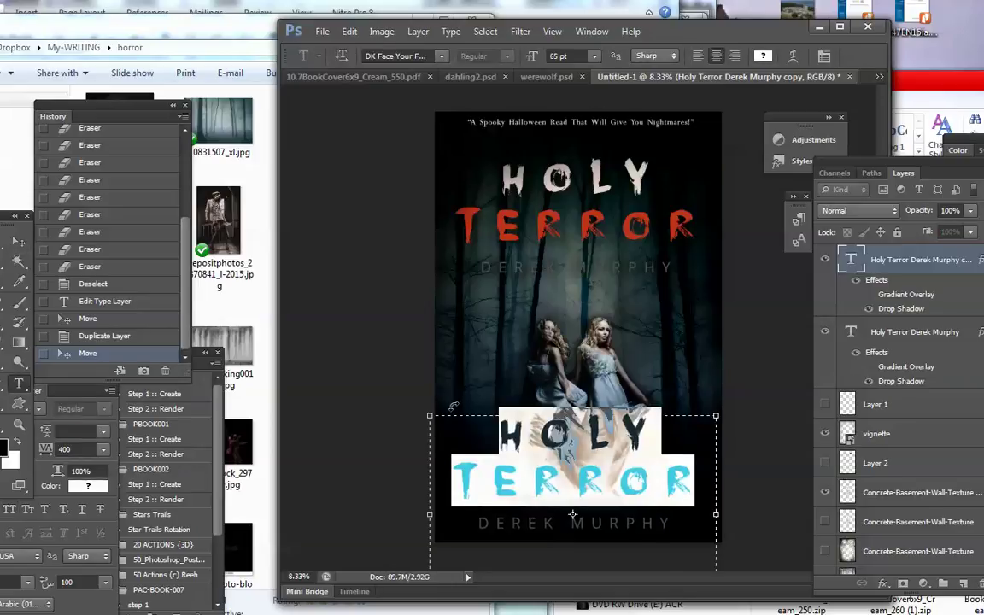
key("BackSpace")
key("ctrl+a")
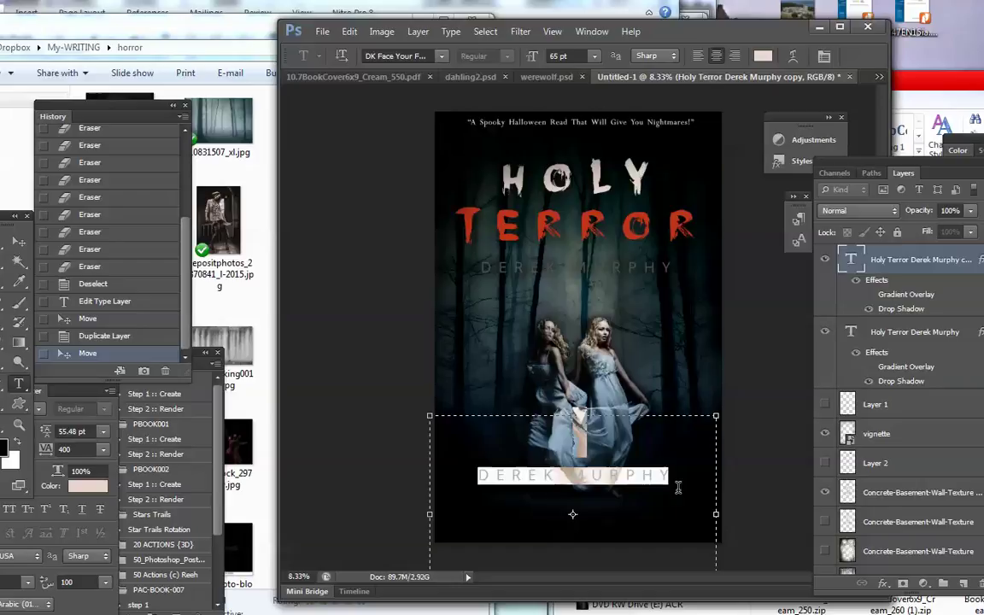
Tint DEREK MURPHY a muted grey sampled from the cover and nudge it down.
left_click(763, 56)
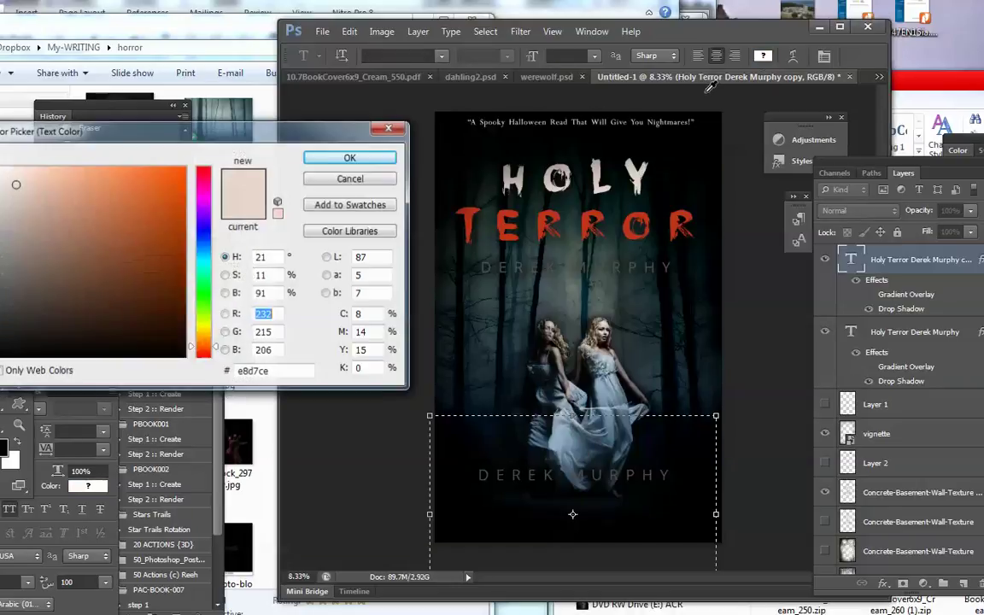
left_click(600, 159)
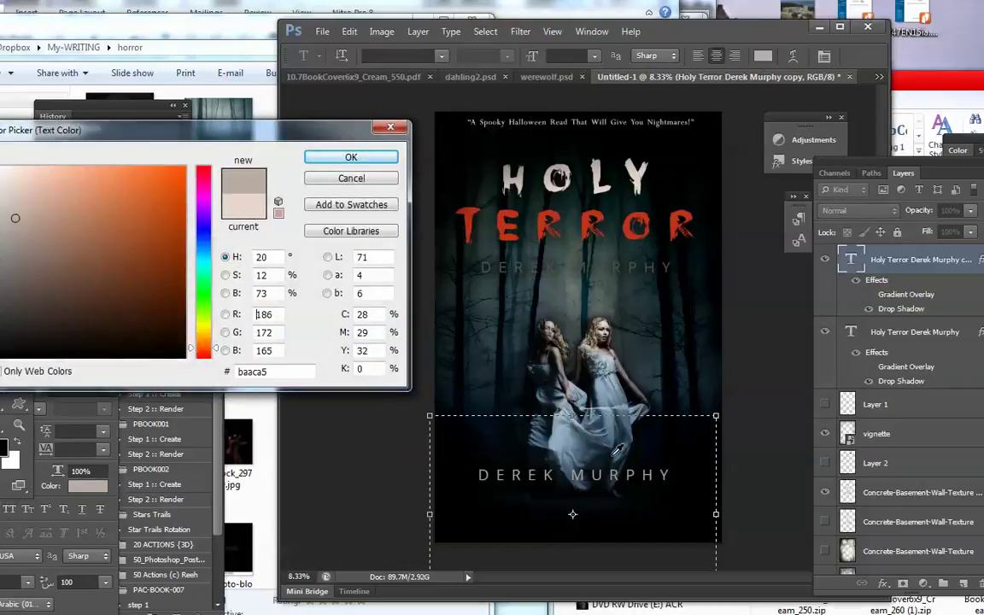
left_click(350, 158)
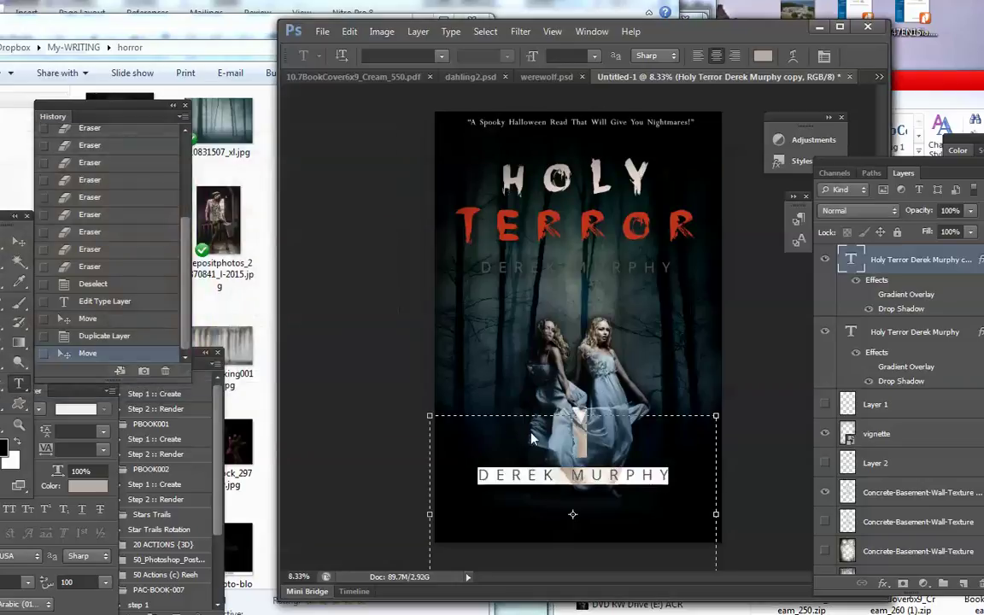
left_click(21, 242)
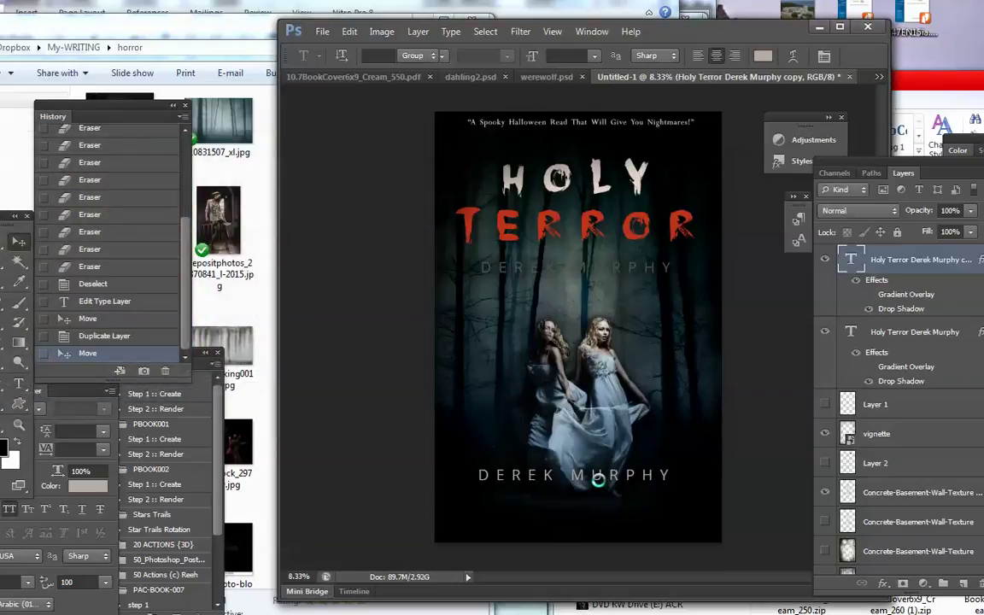
key("shift+Down")
key("shift+Down")
key("shift+Down")
key("shift+Down")
key("shift+Down")
key("shift+Down")
key("shift+Down")
key("shift+Down")
key("shift+Down")
key("shift+Down")
key("shift+Down")
key("shift+Down")
key("shift+Down")
key("shift+Down")
key("shift+Down")
key("shift+Down")
key("shift+Down")
key("shift+Down")
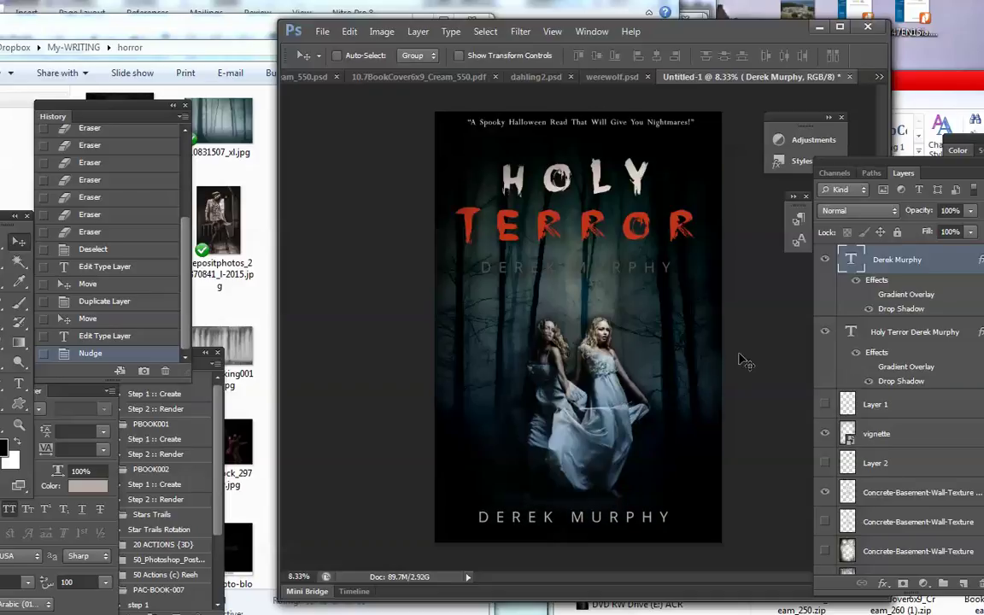
Nudge the author name down and delete the old DEREK MURPHY line from the title.
key("shift+Down")
key("shift+Down")
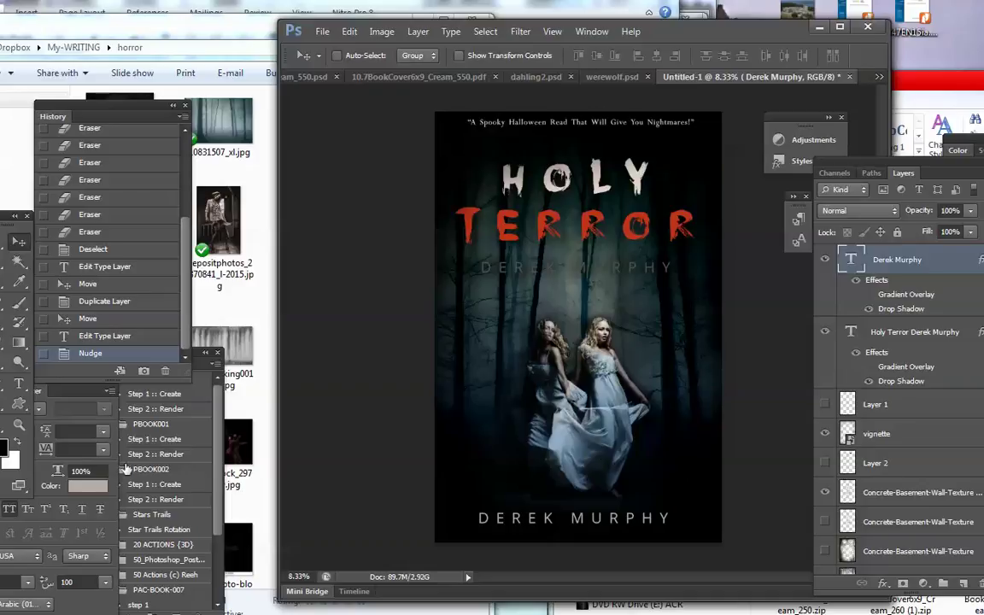
left_click(17, 385)
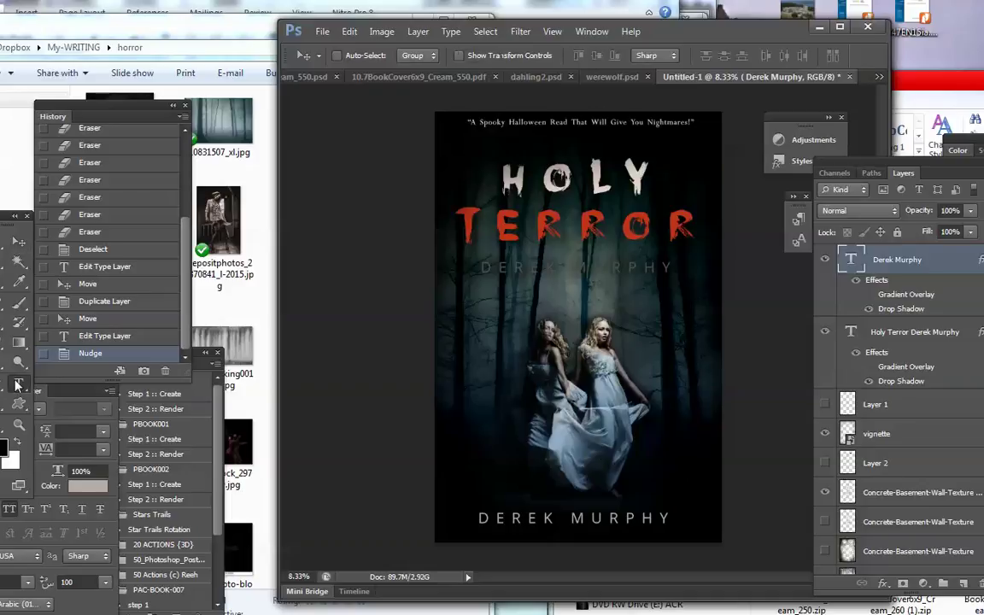
left_click(621, 256)
left_click_drag(636, 269, 411, 270)
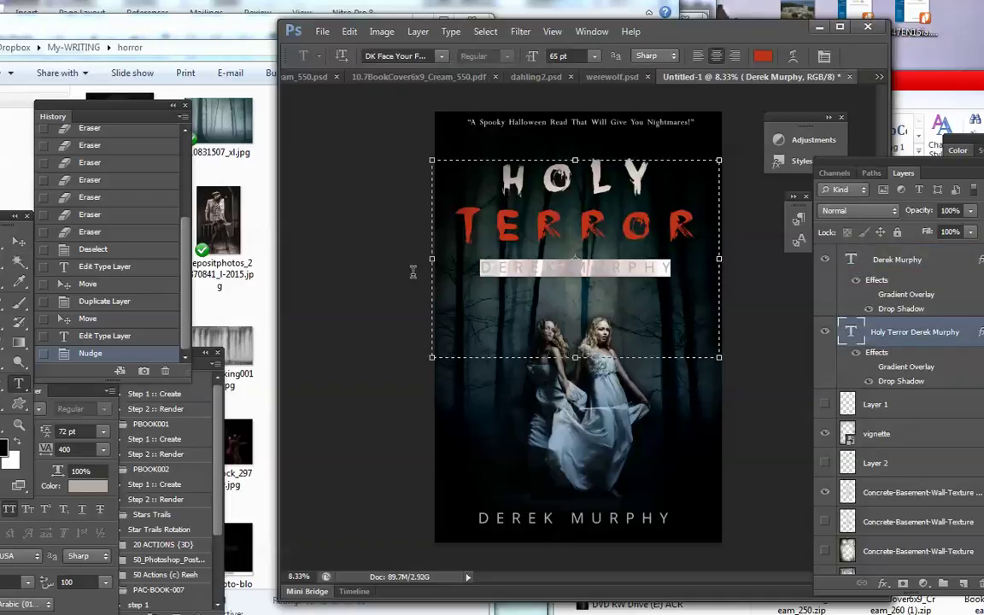
key("BackSpace")
Delete the TERROR line and replace HOLY with SISTERS, then switch to the browser.
left_click_drag(696, 224, 440, 218)
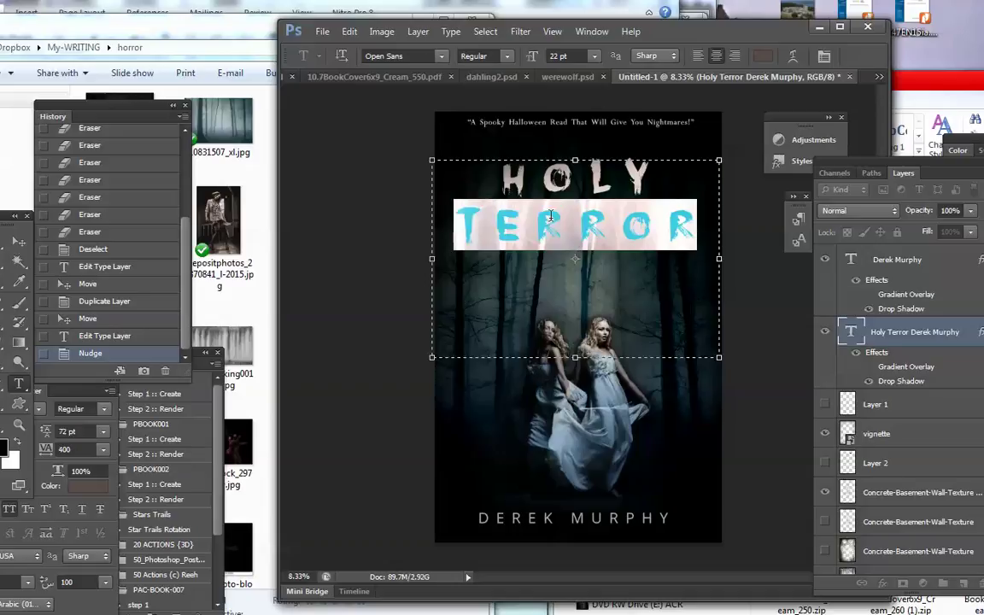
key("BackSpace")
key("BackSpace")
left_click_drag(659, 179, 475, 178)
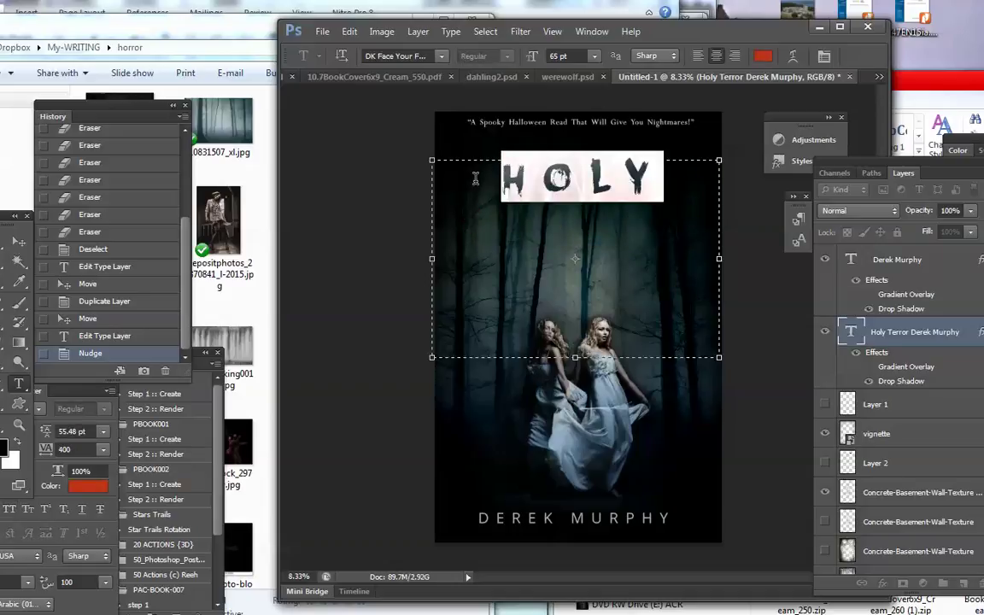
type("SISTER")
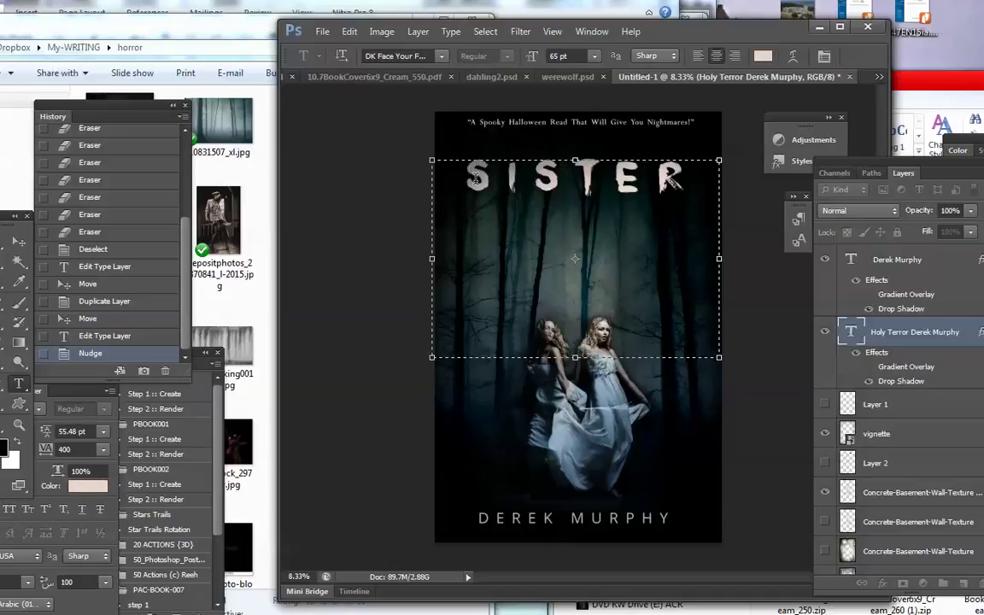
type("S")
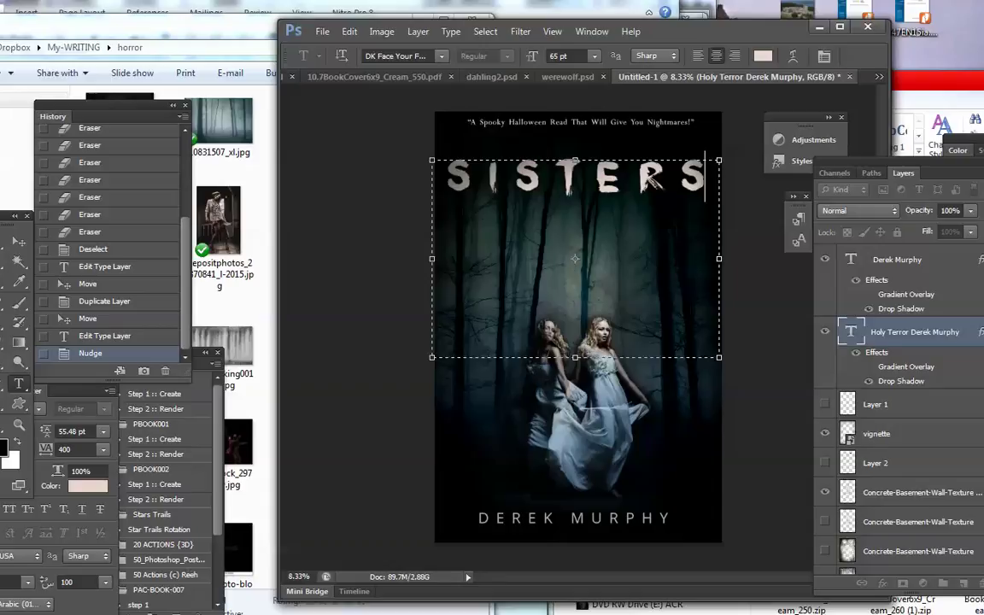
key("alt+Tab")
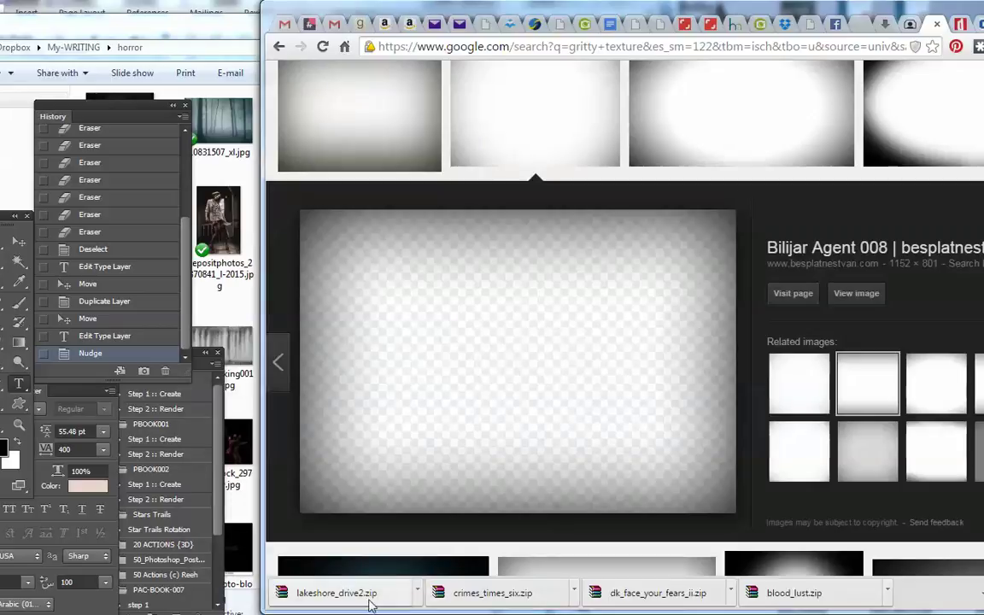
Install the Lakeshore Drive font from lakeshore_drive2.zip, then minimize the font viewer and WinRAR.
left_click(370, 602)
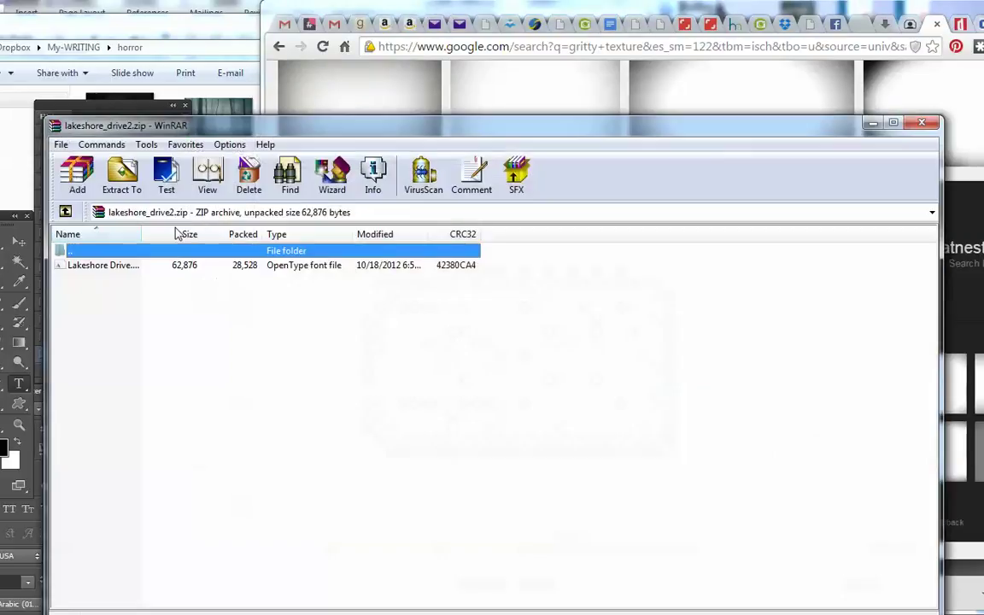
left_click(120, 267)
double_click(120, 267)
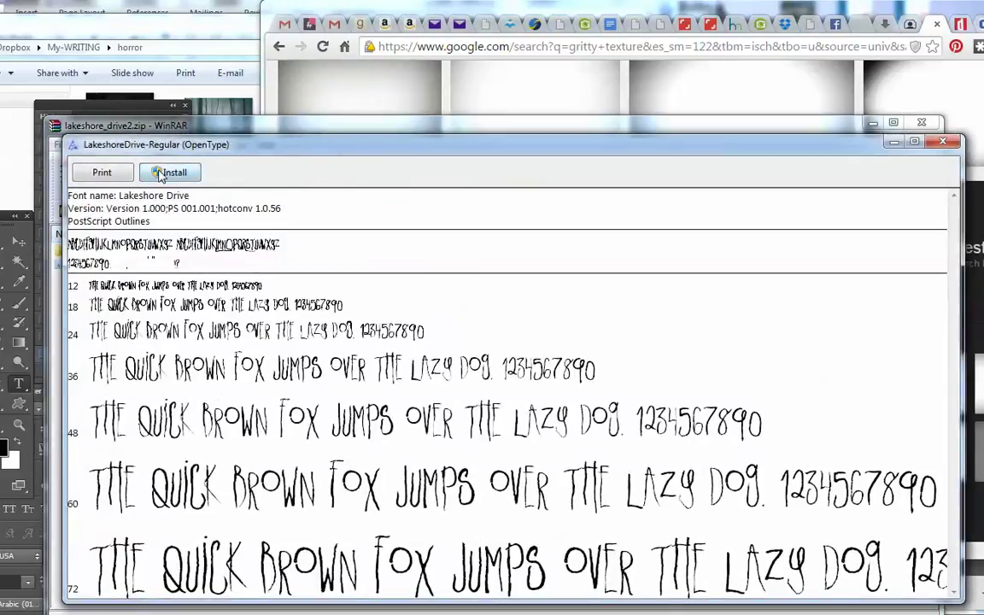
left_click(158, 174)
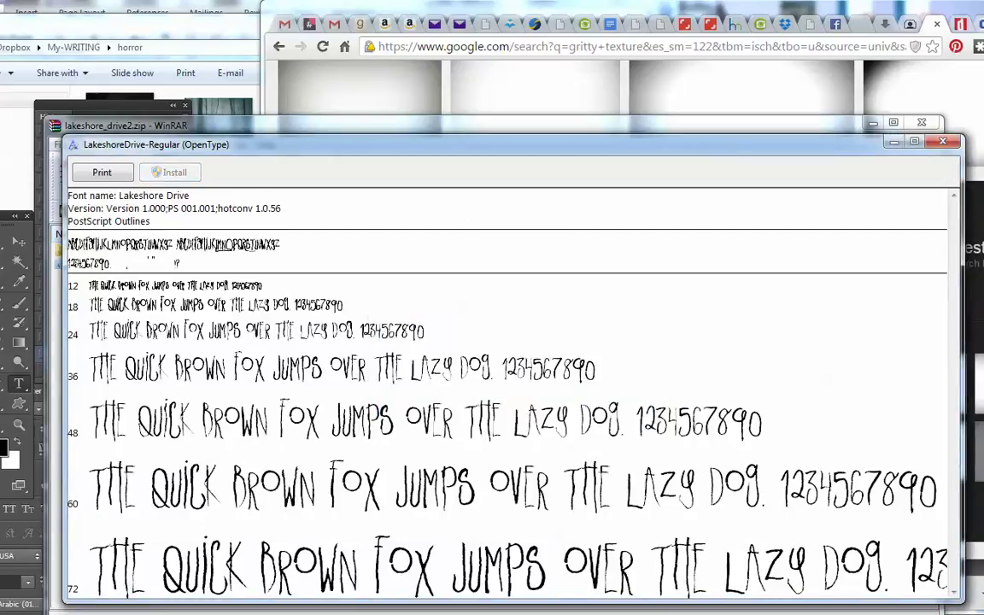
left_click(894, 143)
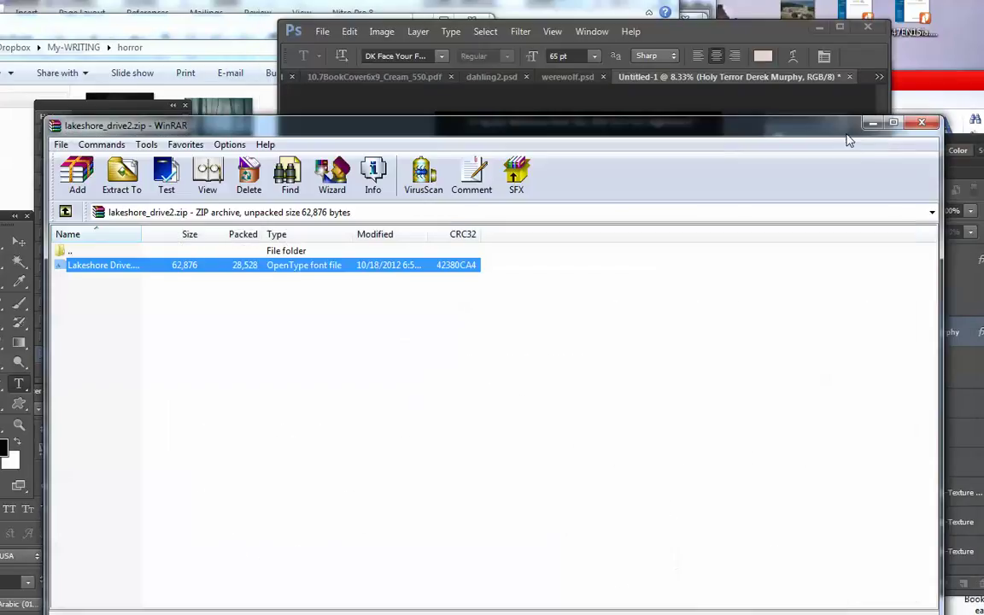
left_click(872, 123)
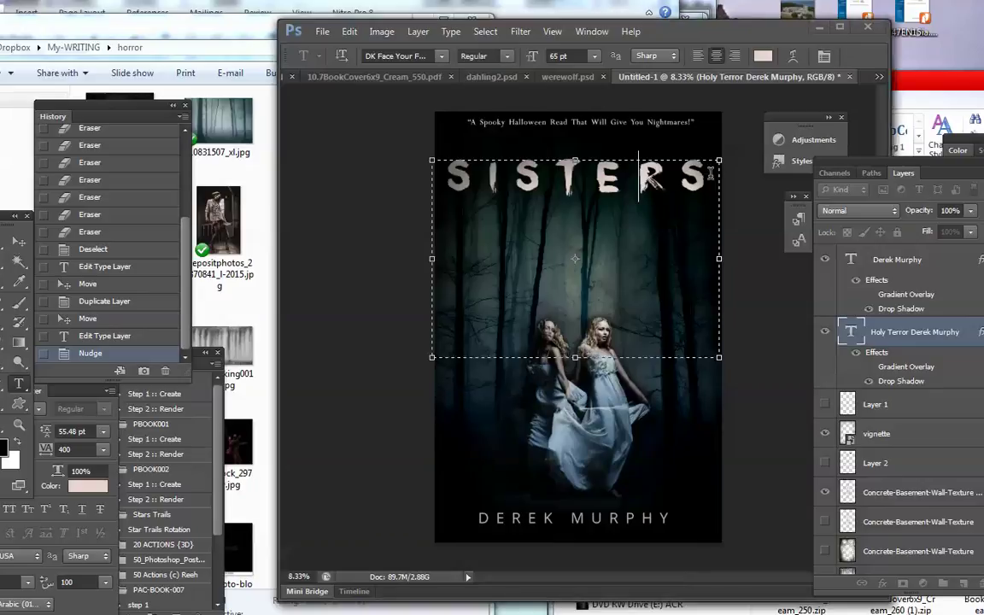
Set the SISTERS title to the Lakeshore Drive font with letter spacing 200.
key("ctrl+a")
left_click(389, 55)
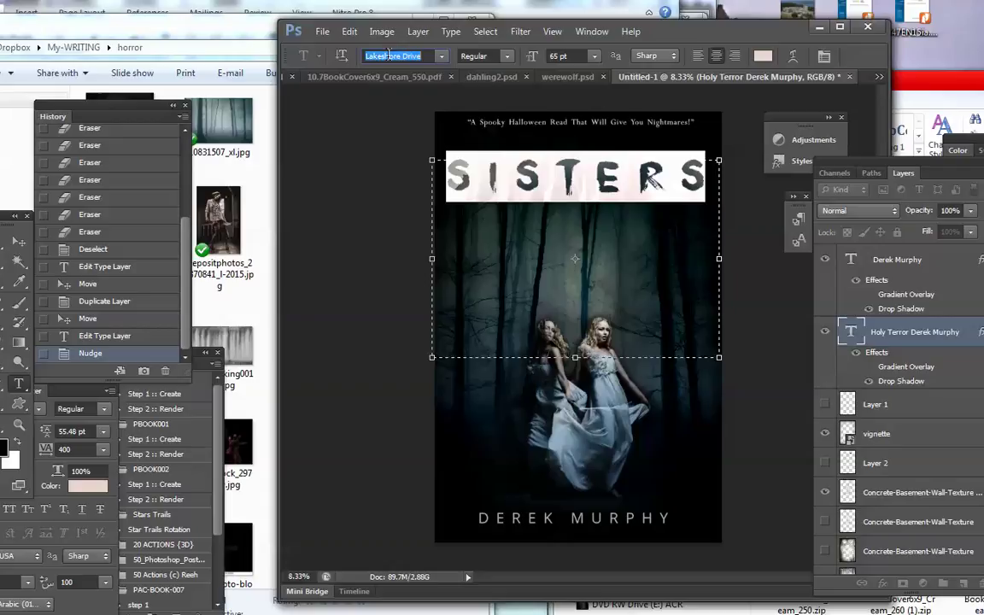
key("Return")
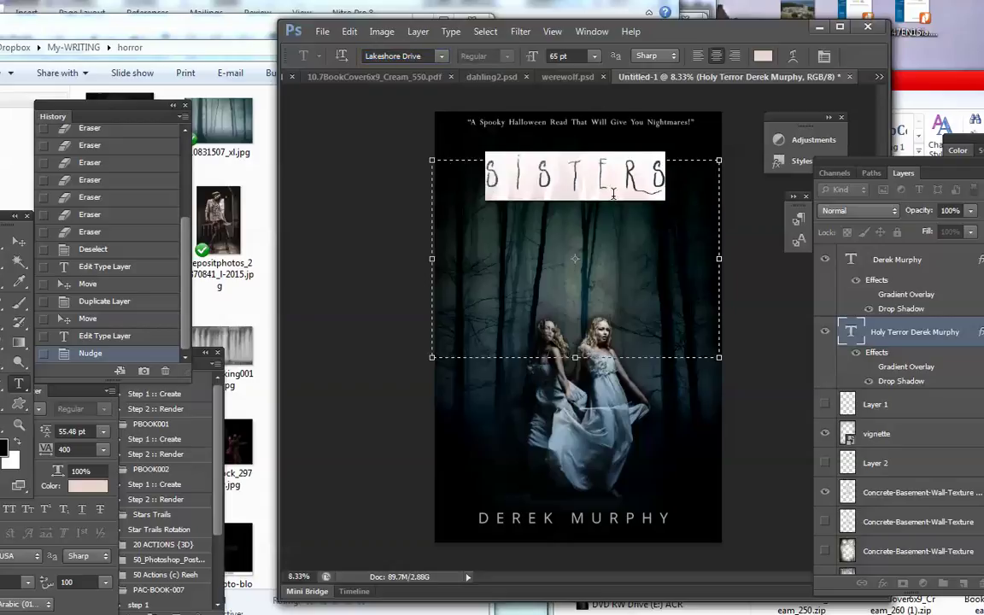
left_click(692, 175)
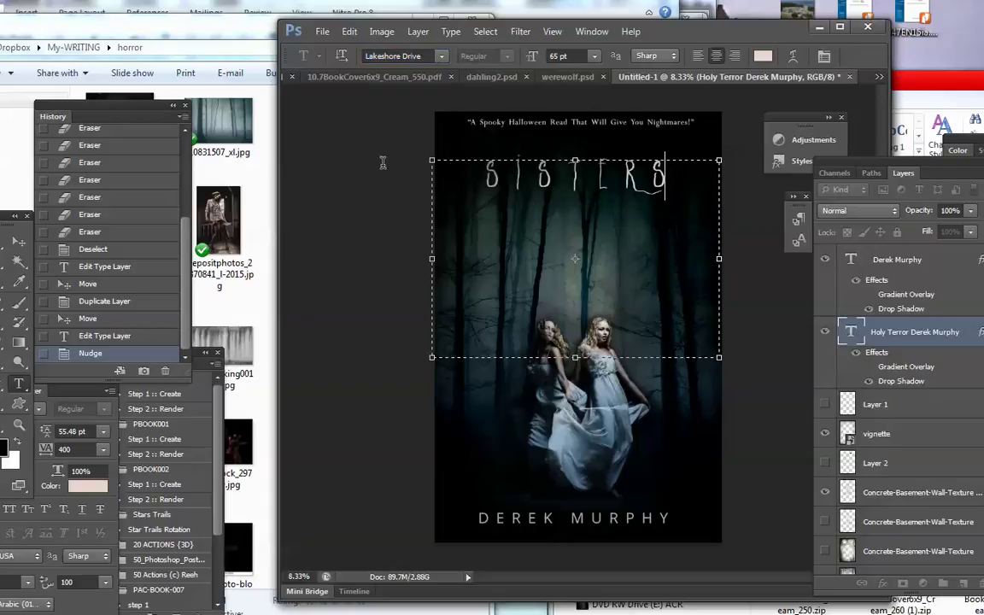
key("ctrl+a")
left_click(102, 450)
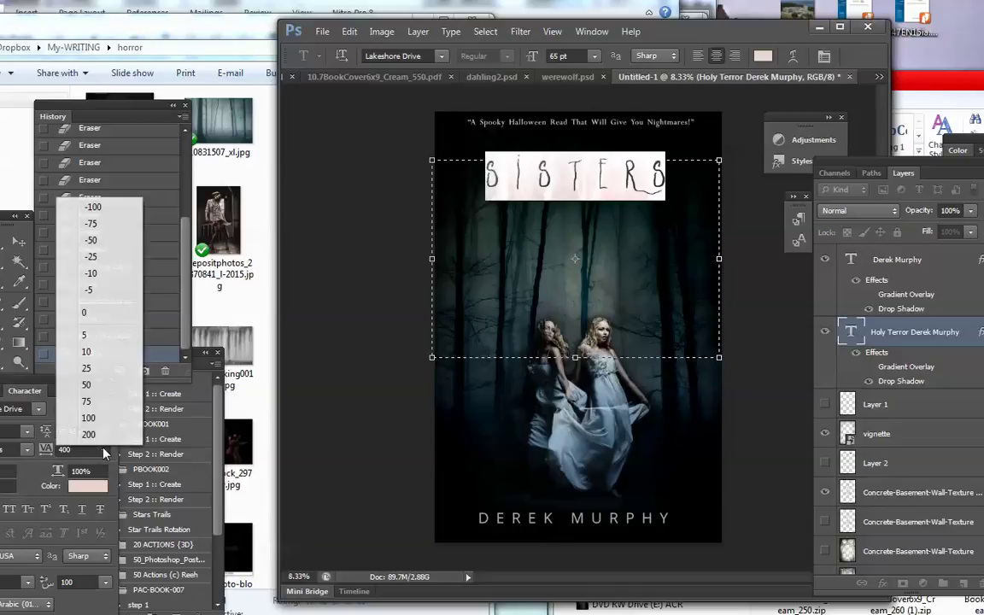
left_click(85, 380)
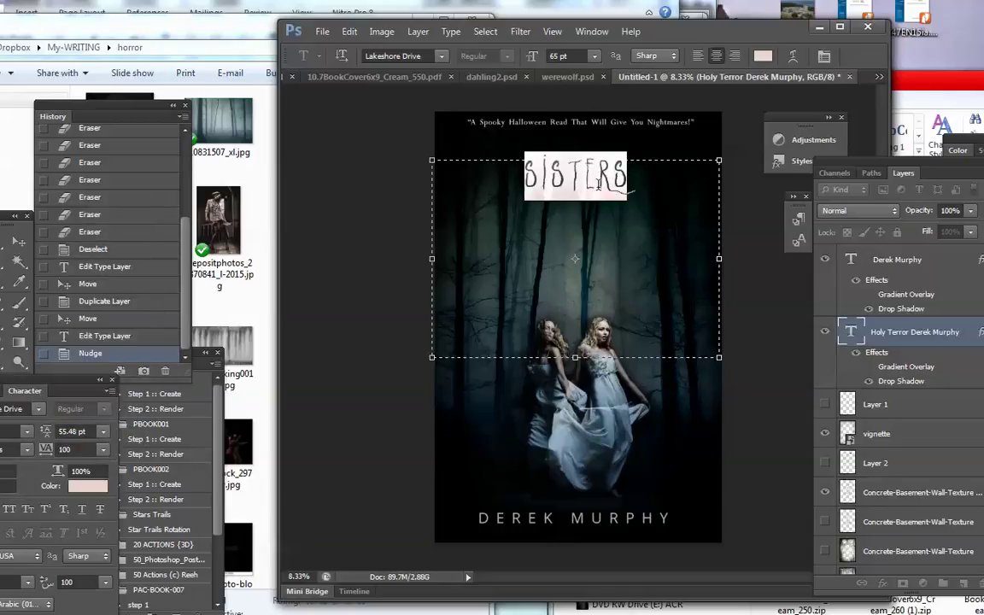
left_click(65, 446)
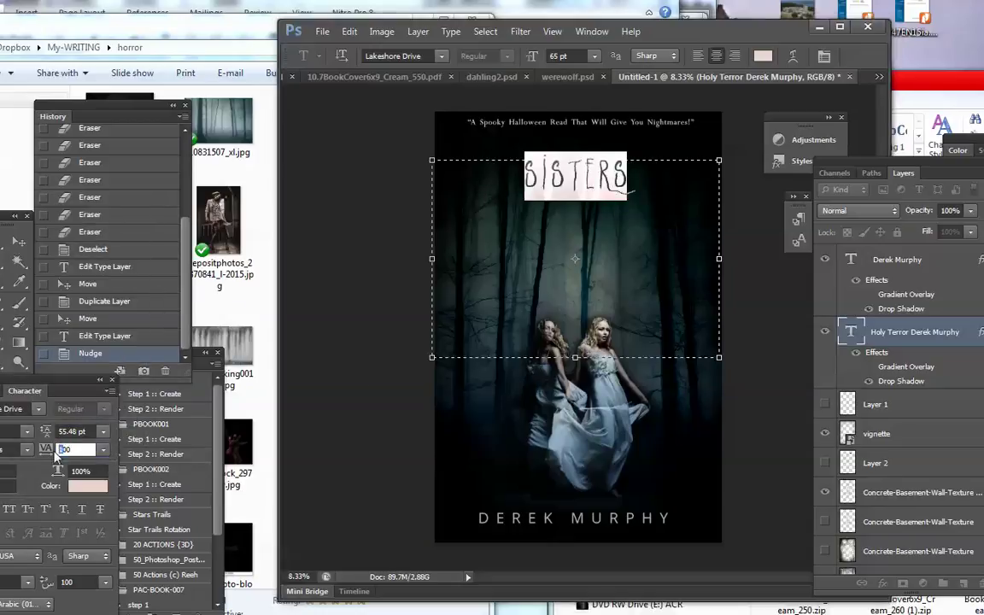
type("200")
key("Return")
Enlarge SISTERS to 99 pt and widen its letter spacing to 300.
left_click(668, 179)
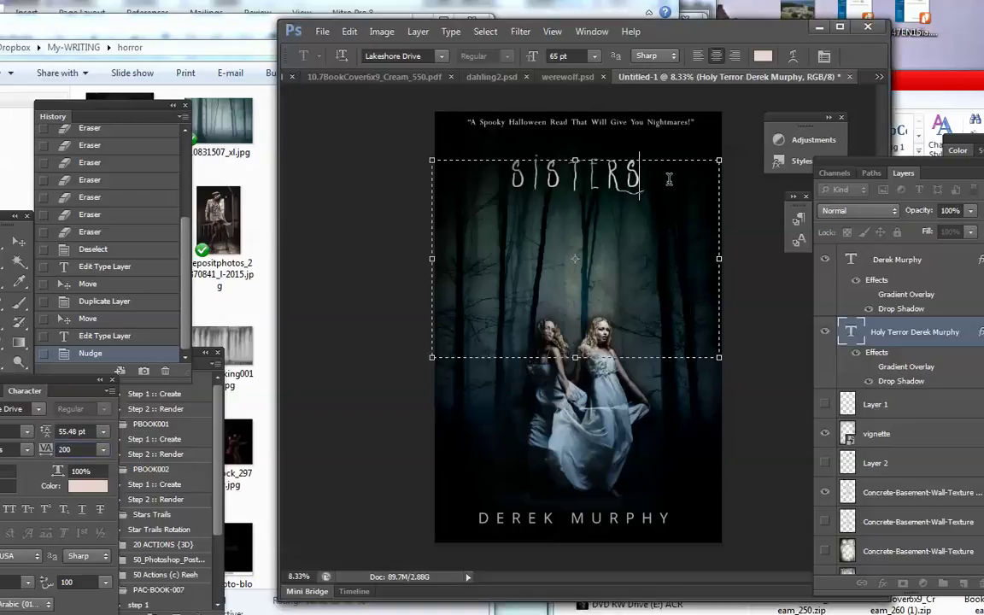
key("ctrl+a")
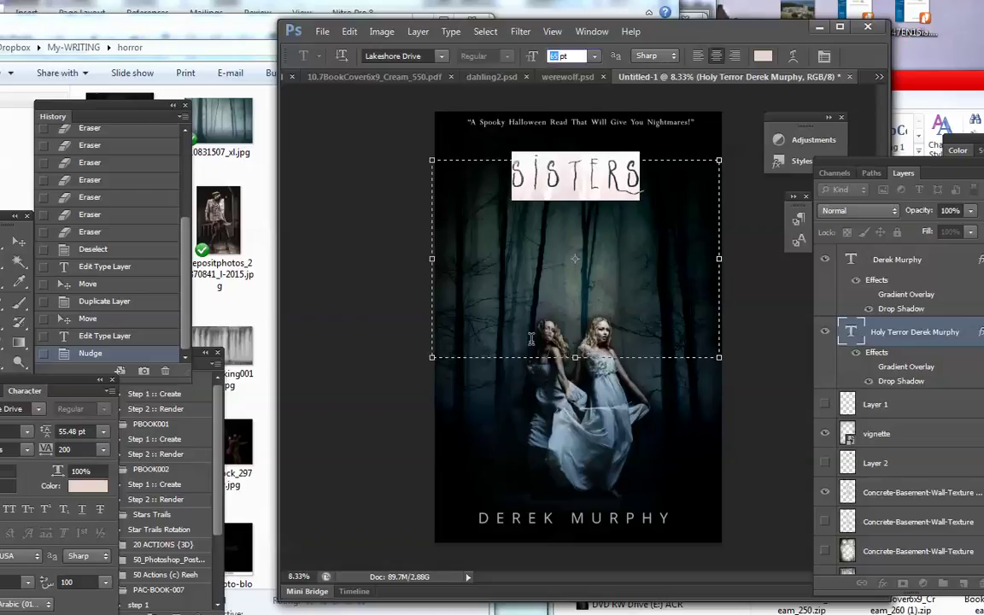
type("99")
key("Return")
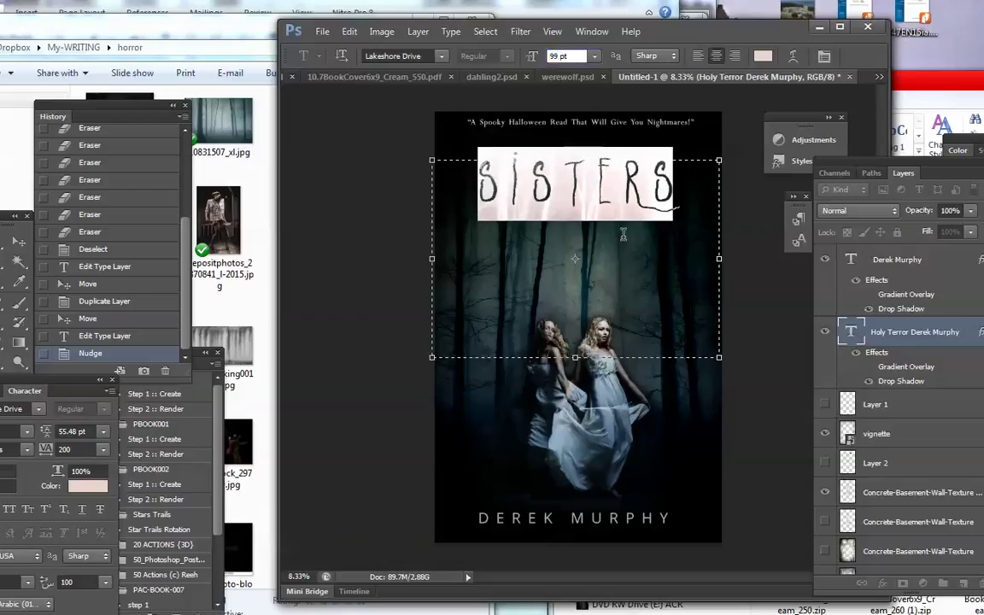
left_click(571, 213)
left_click_drag(694, 184, 431, 161)
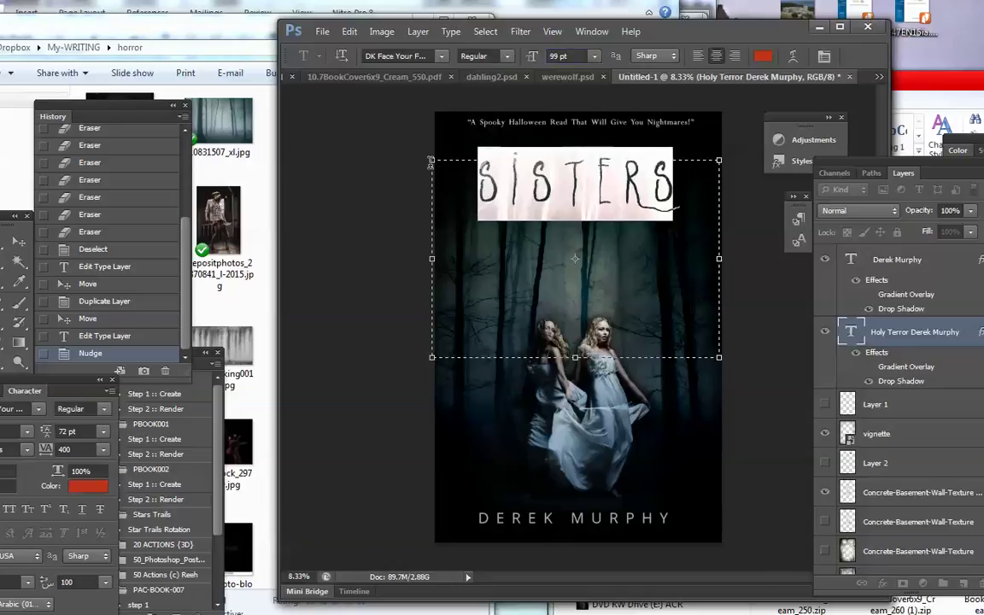
left_click(77, 449)
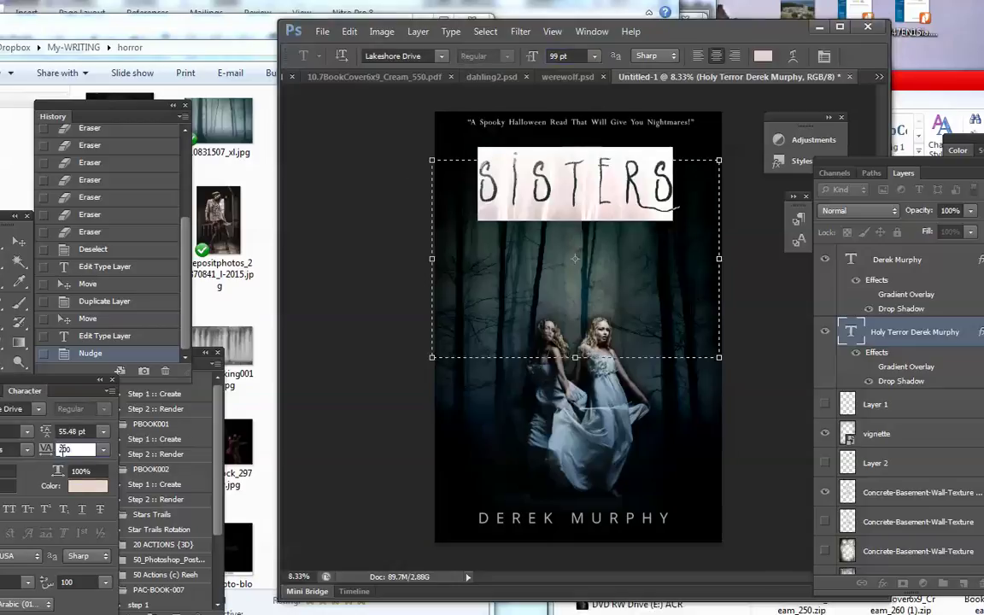
type("300")
key("Return")
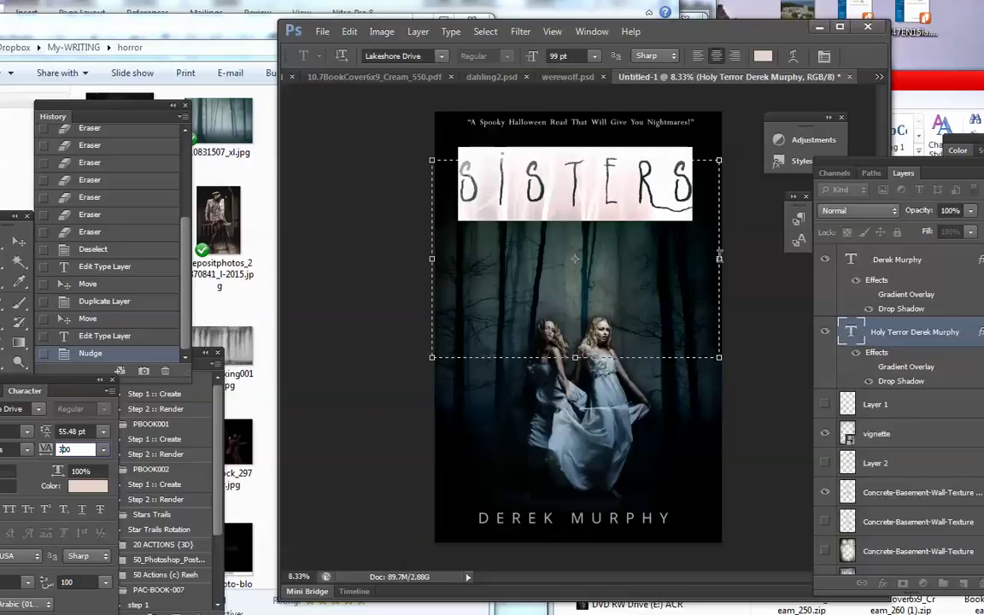
Adjust the width of the title's text box and commit the text edit.
left_click_drag(719, 258, 722, 258)
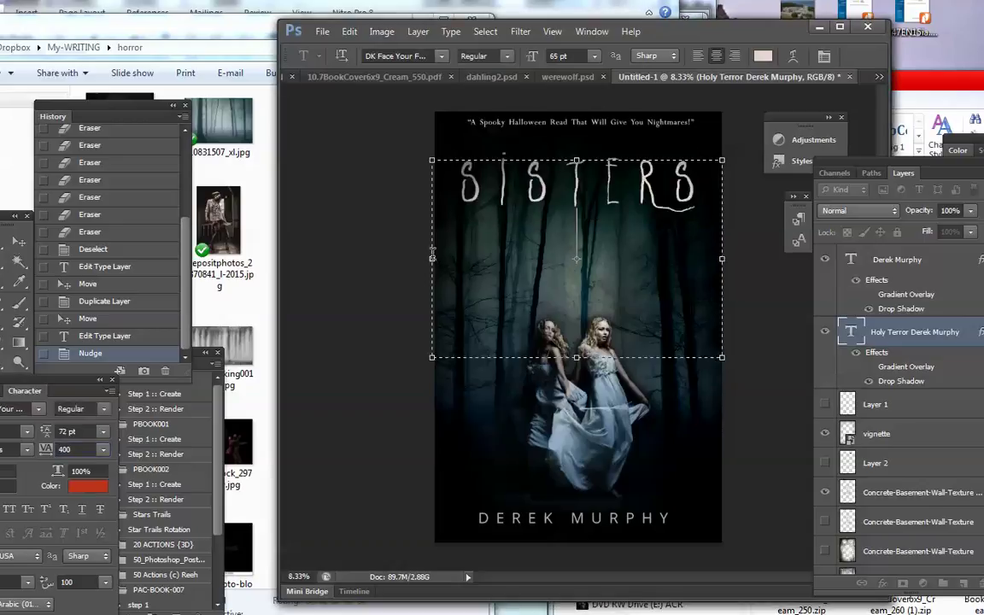
left_click_drag(433, 258, 435, 258)
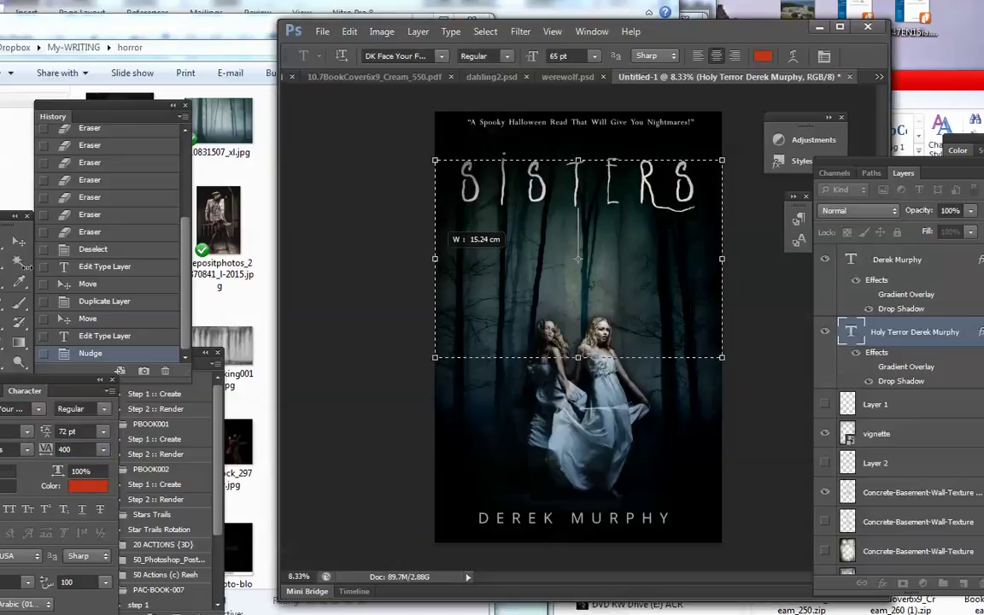
key("Return")
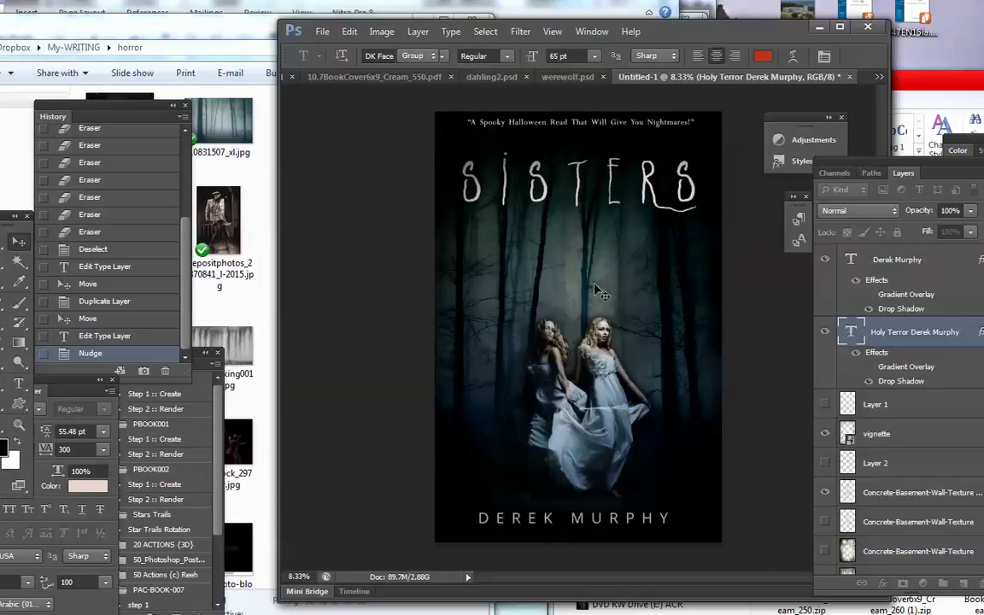
key("ctrl+Return")
Nudge the title down with the Move tool and show the Styles panel.
key("v")
key("Down")
key("Down")
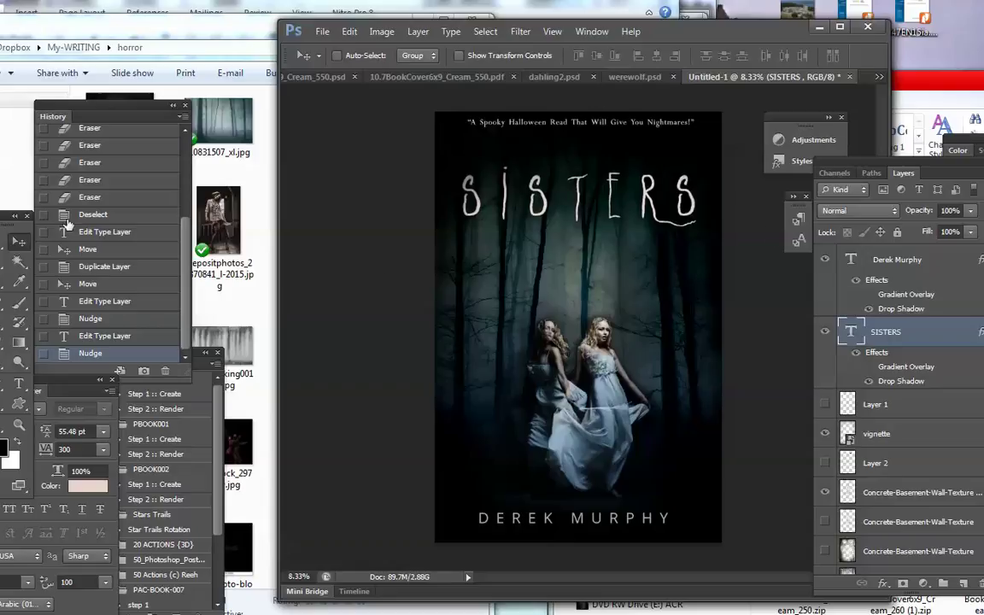
left_click(877, 78)
left_click(553, 32)
left_click(552, 32)
left_click(593, 31)
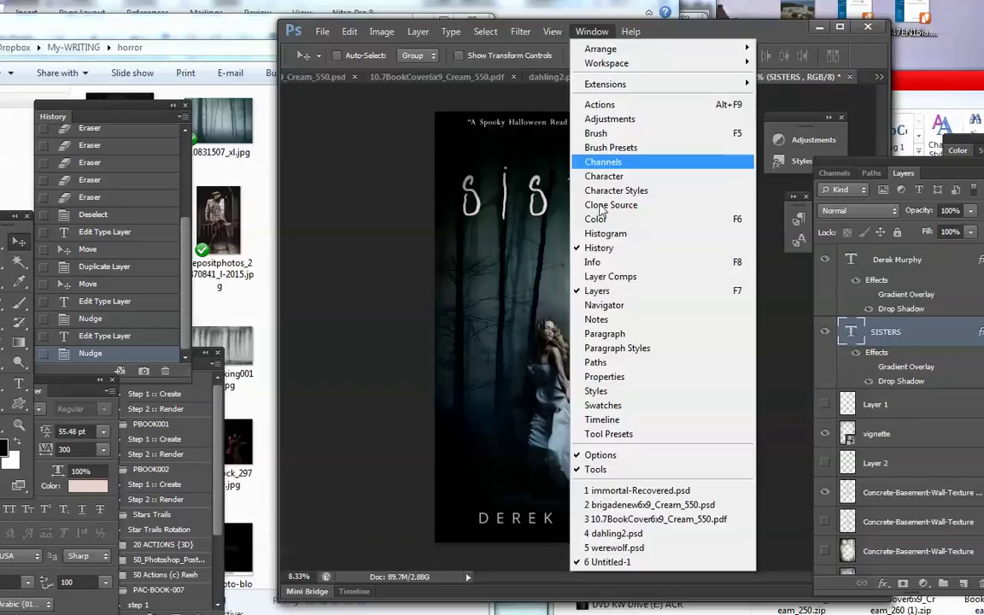
left_click(598, 390)
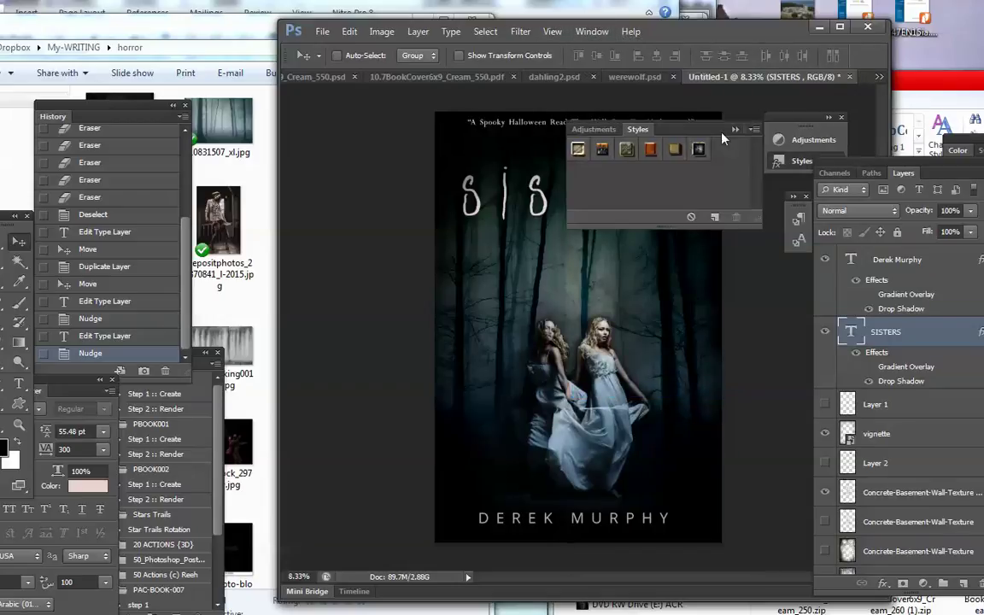
Load the Glowing Light Text Effect styles, saving the current styles first.
left_click(754, 129)
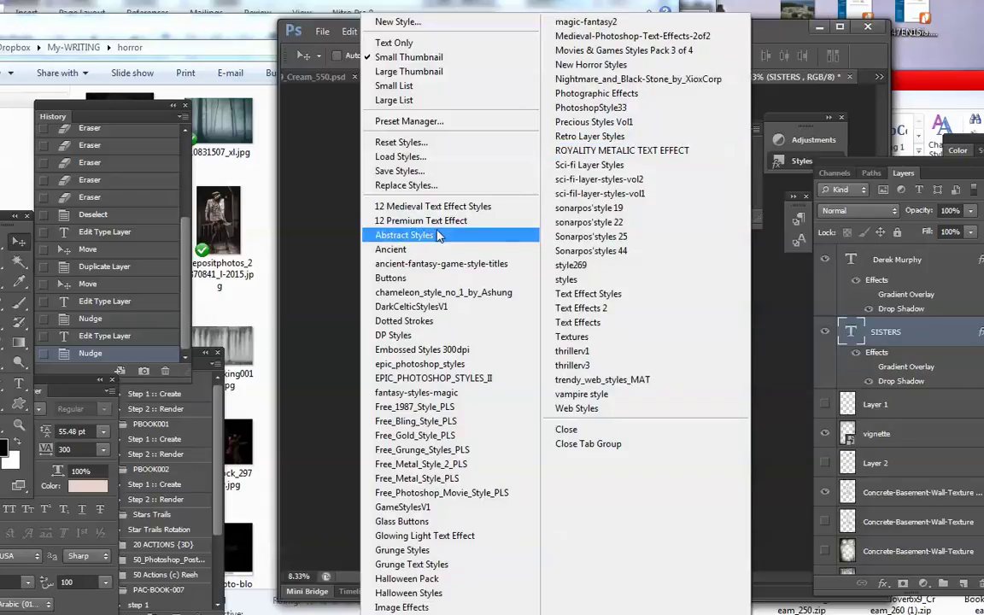
left_click(436, 535)
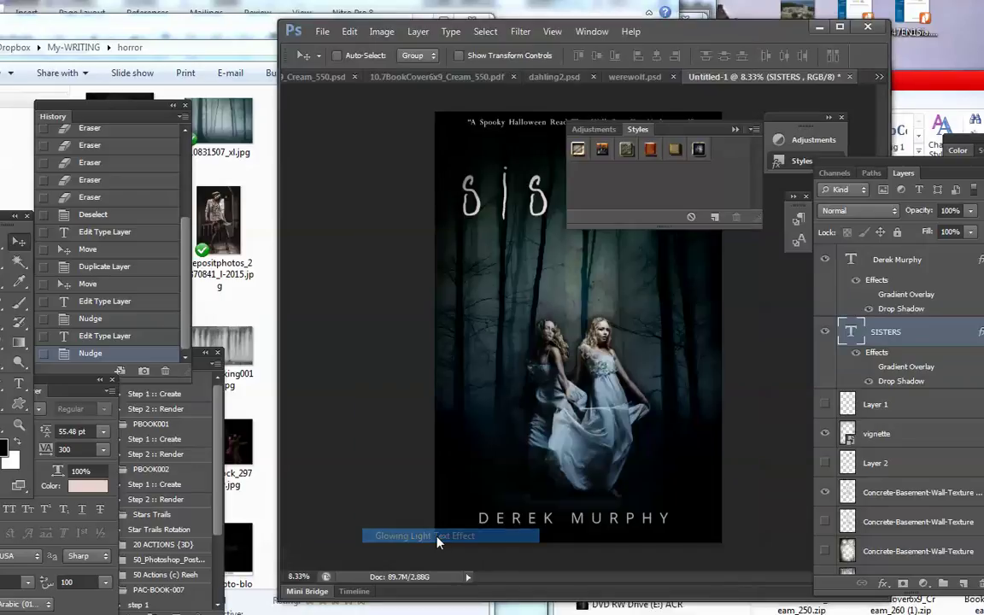
left_click(539, 259)
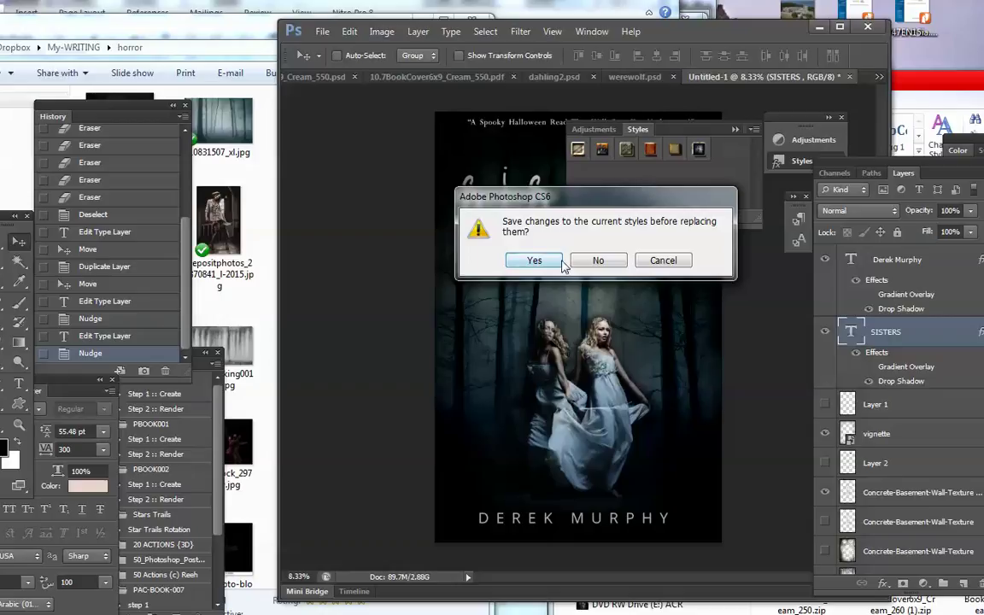
left_click(534, 261)
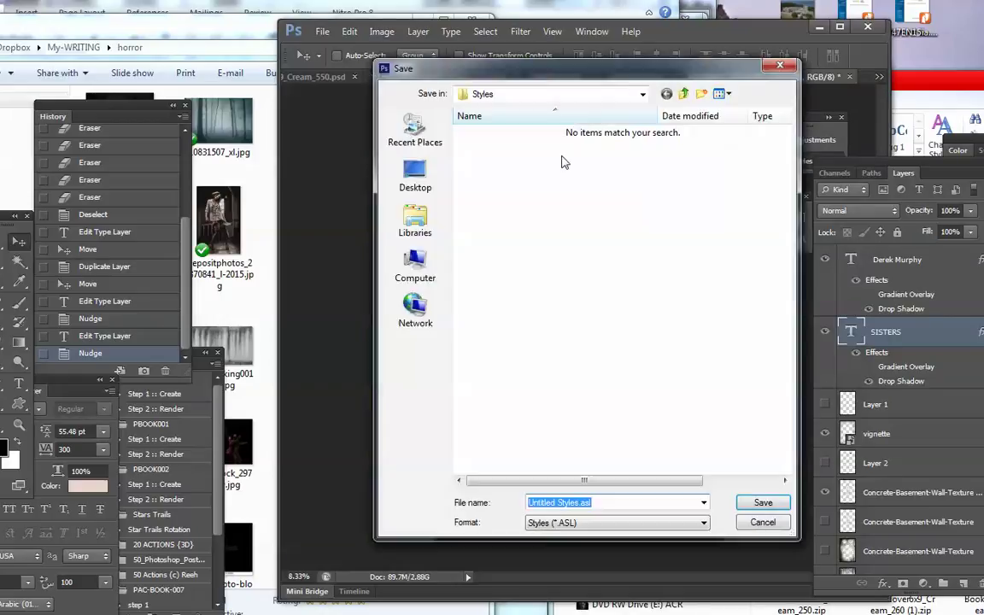
left_click(762, 522)
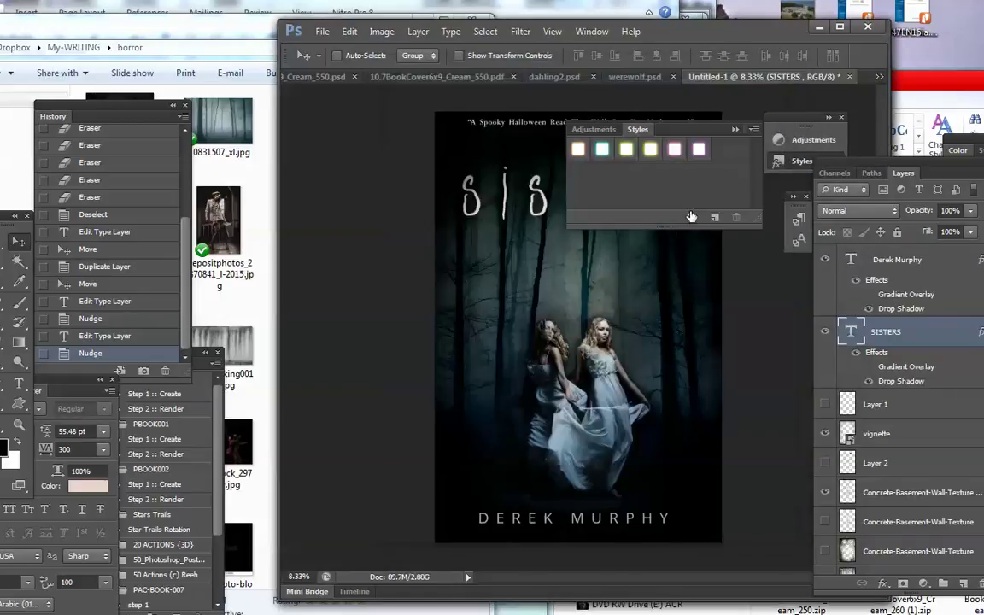
Apply a glow style to SISTERS, then try a cyan glow style.
left_click(653, 151)
left_click_drag(675, 132, 386, 272)
left_click(316, 290)
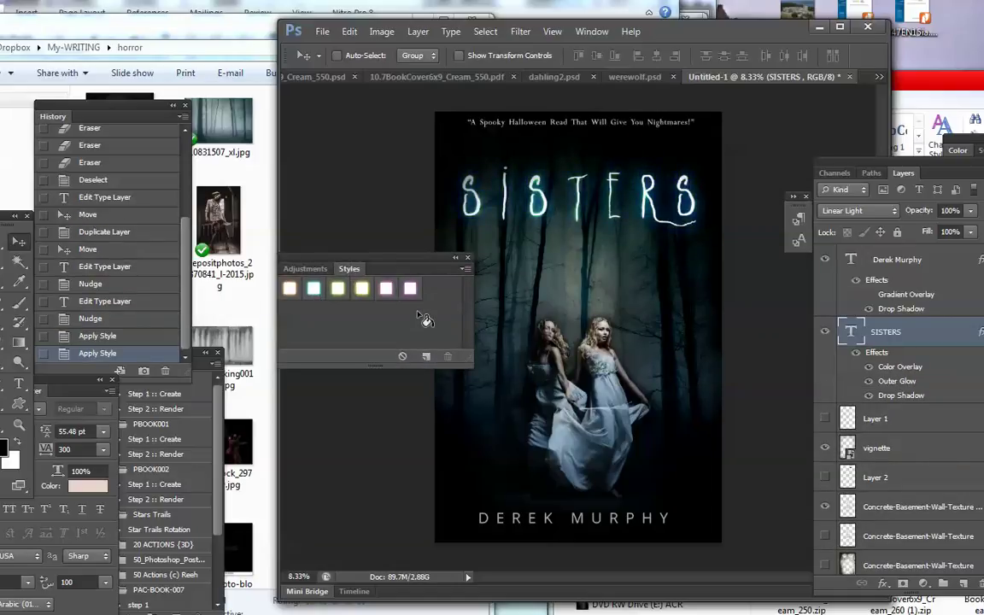
Apply the warm white glow style, switch off the title's Outer Glow, and open its settings.
left_click(290, 290)
left_click_drag(315, 294, 471, 214)
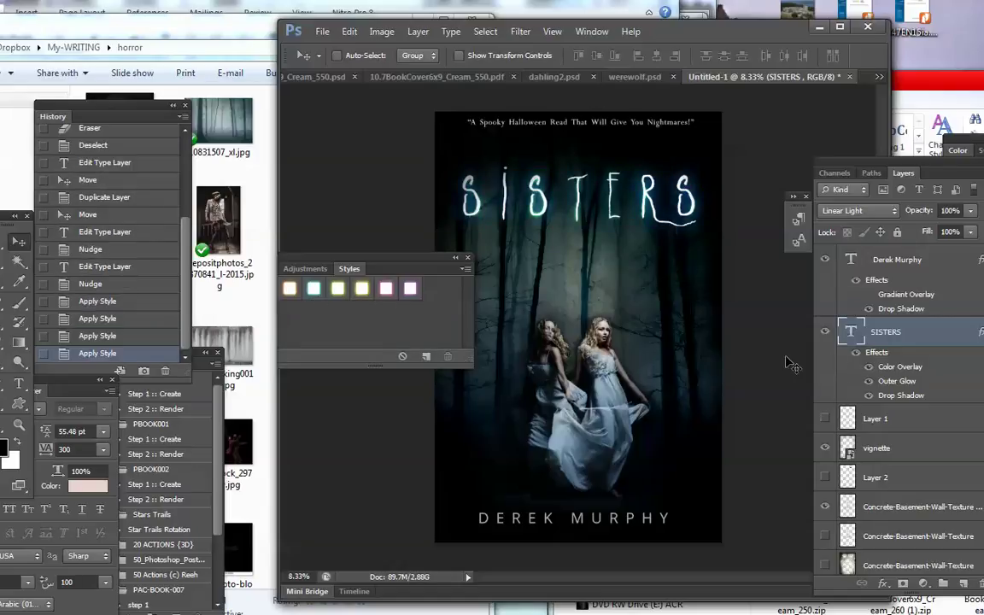
left_click(869, 367)
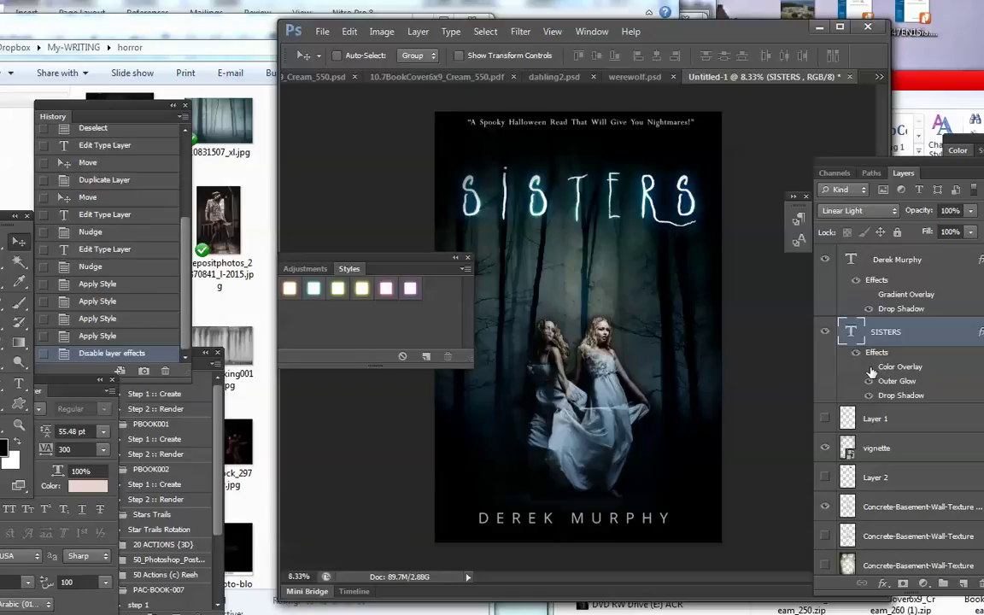
left_click(873, 381)
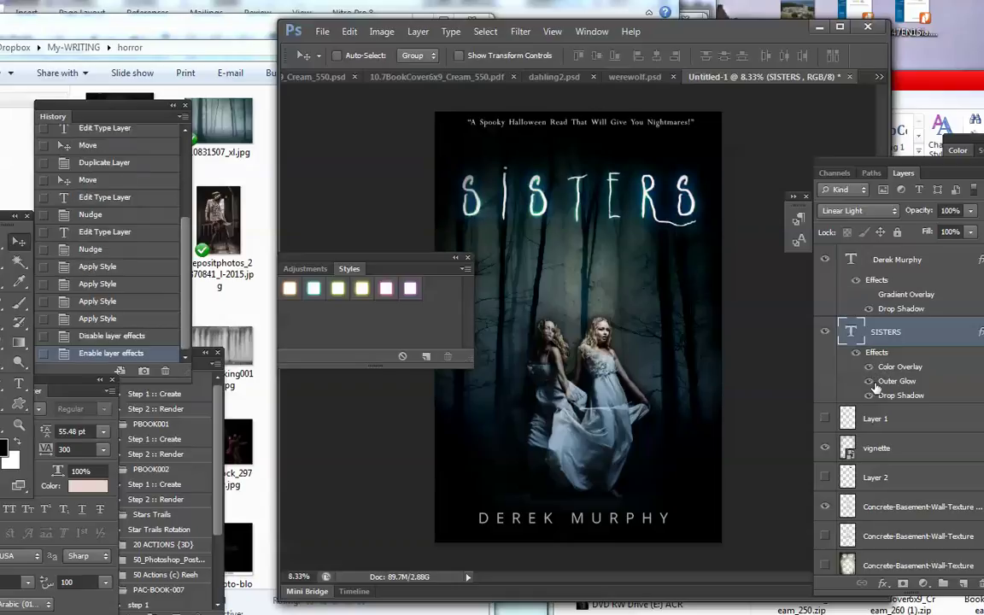
left_click(872, 384)
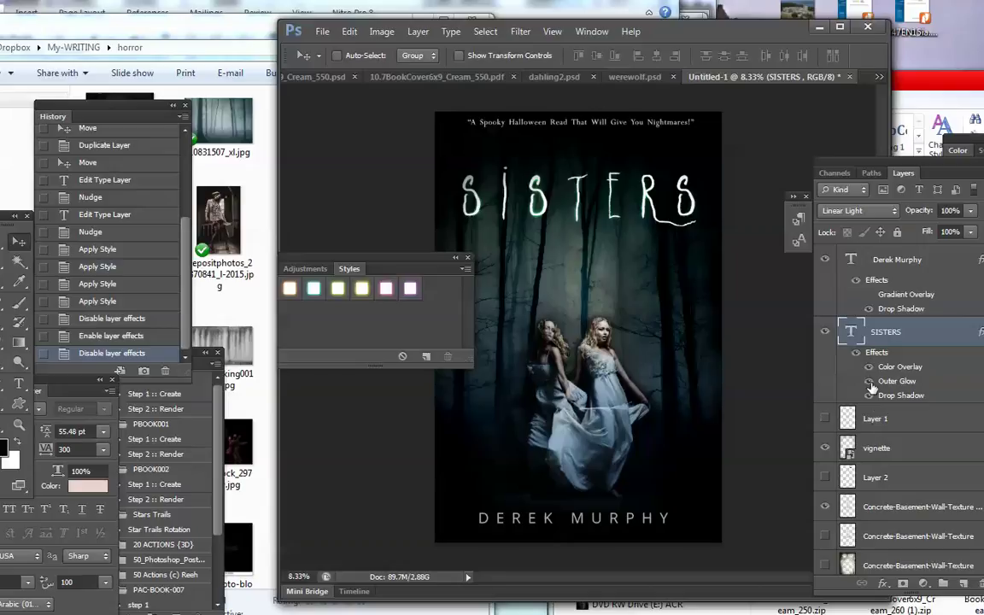
left_click(870, 382)
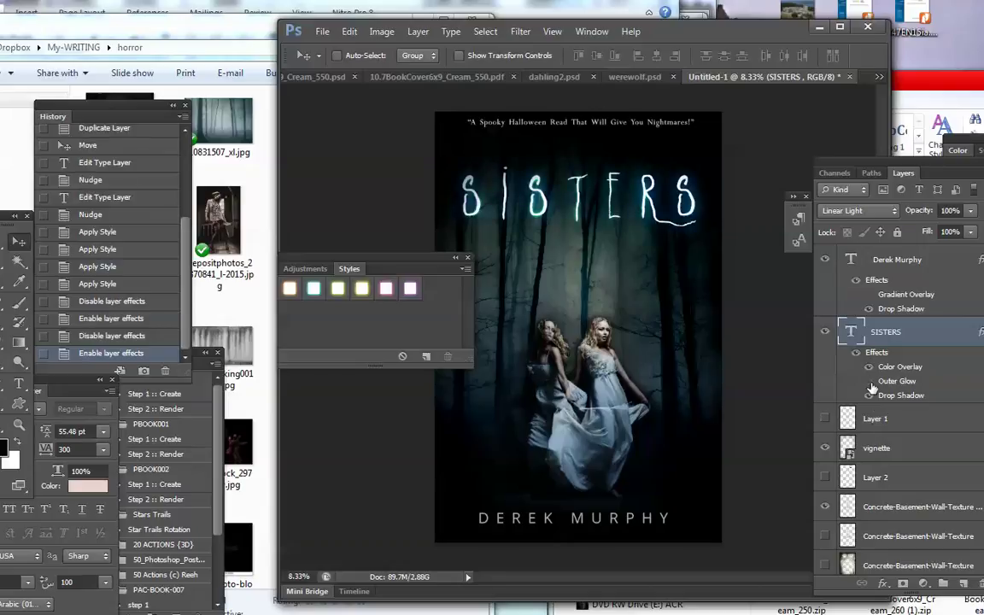
left_click(870, 382)
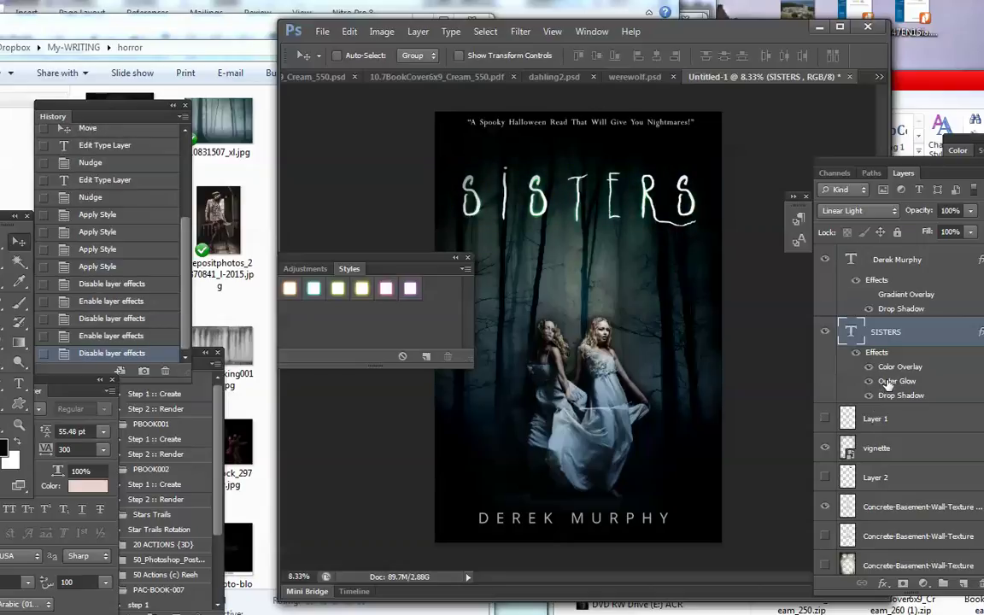
double_click(886, 381)
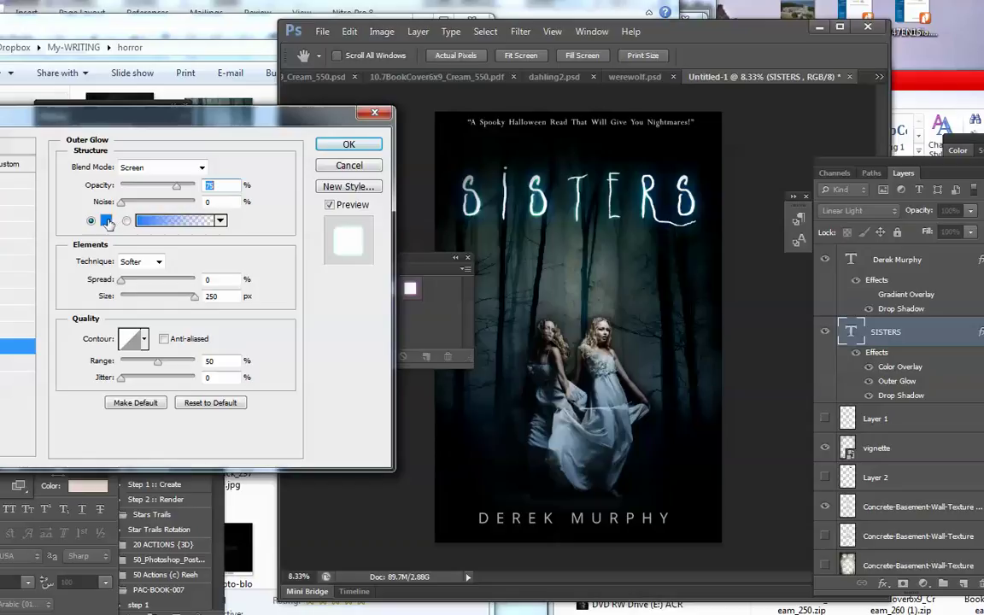
Make the title's outer glow light blue (abd6ff) at about 44% opacity.
left_click(106, 221)
left_click_drag(101, 183, 58, 168)
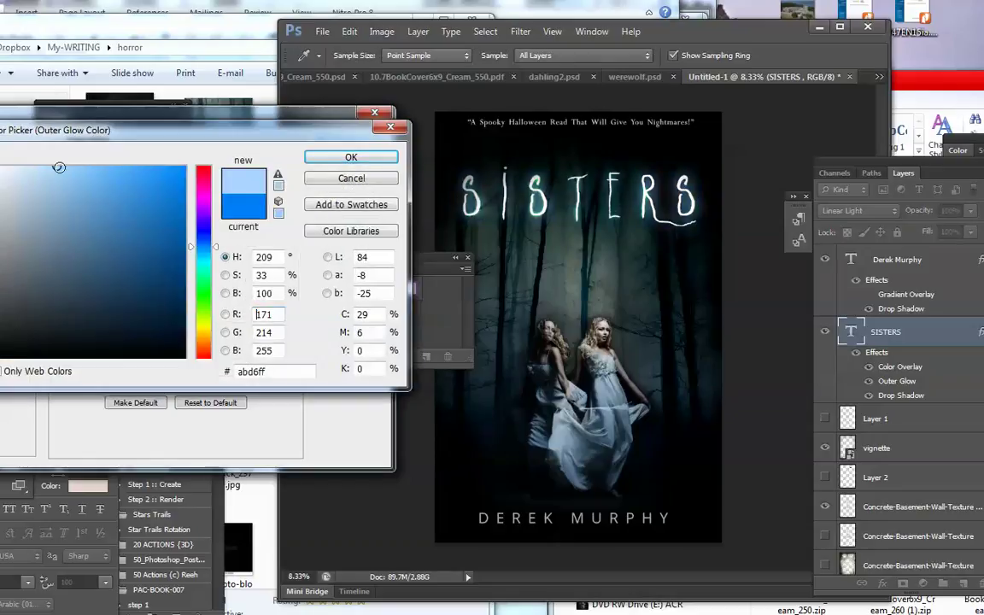
left_click(346, 158)
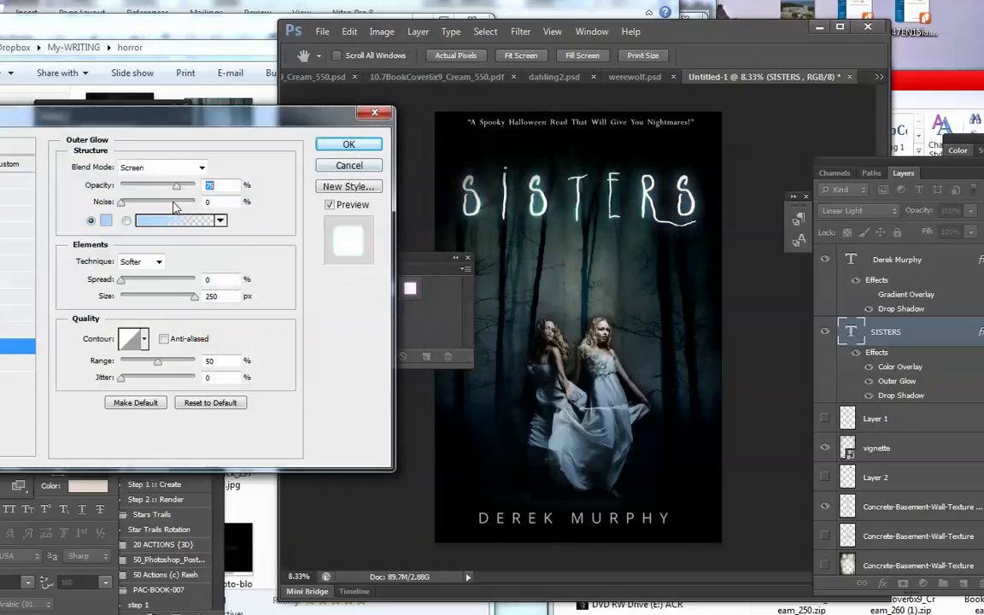
mouse_move(143, 185)
left_mouse_down()
mouse_move(82, 199)
mouse_move(209, 203)
left_mouse_up()
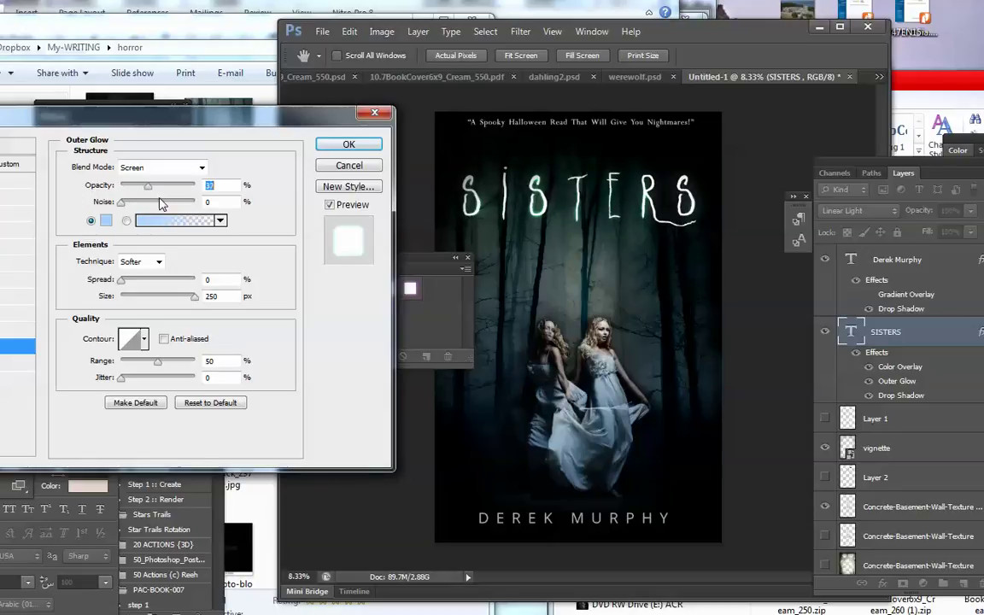
key("ctrl+z")
key("ctrl+z")
mouse_move(208, 209)
left_mouse_down()
mouse_move(156, 205)
mouse_move(147, 185)
left_mouse_up()
left_click(343, 145)
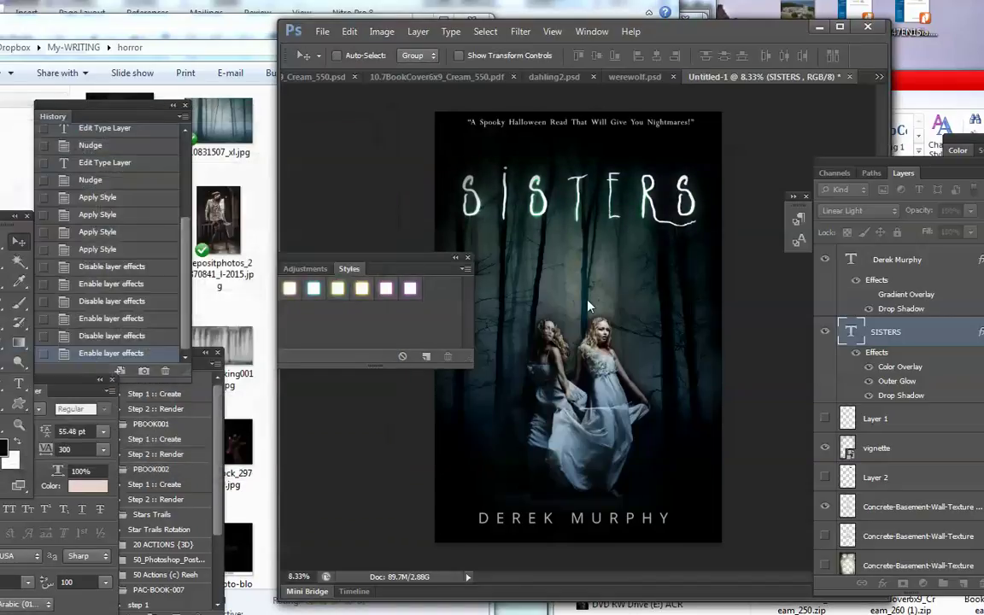
Duplicate SISTERS beneath the original, disable the copy's Color Overlay, and select the Smudge tool.
left_click(825, 332)
left_click(825, 332)
right_click(888, 332)
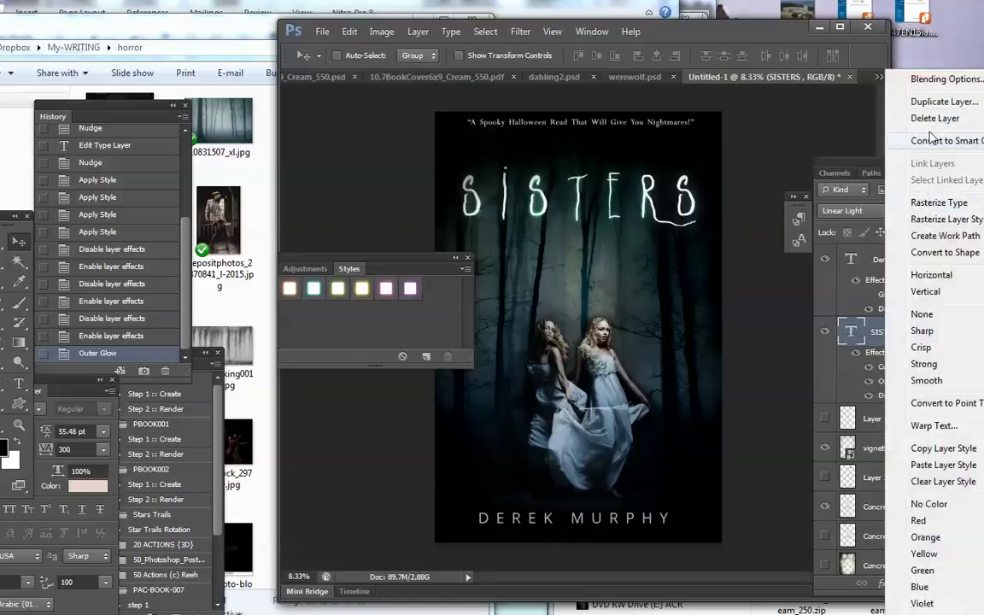
left_click(923, 102)
left_click(647, 185)
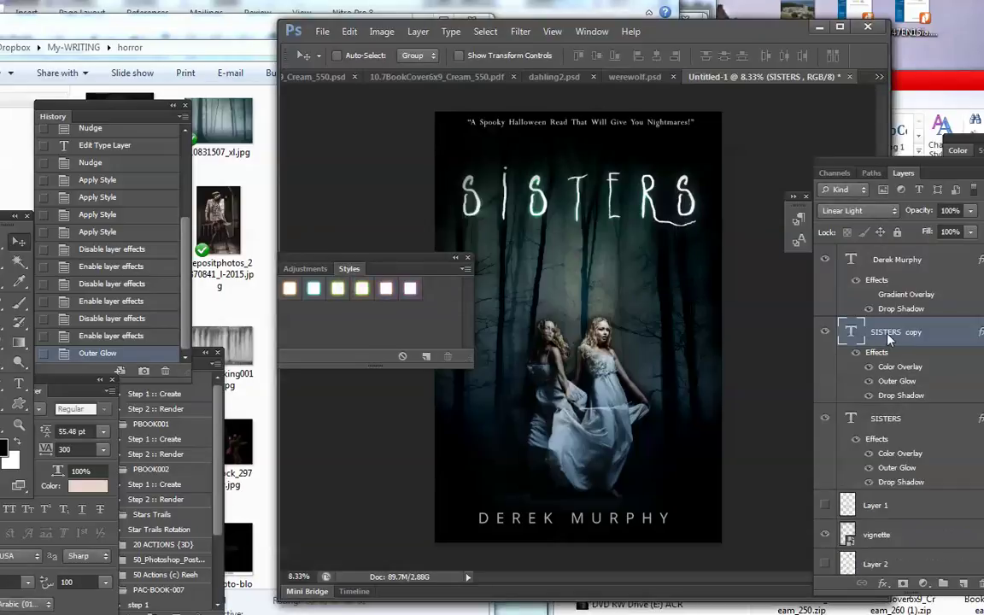
left_click_drag(888, 337, 879, 417)
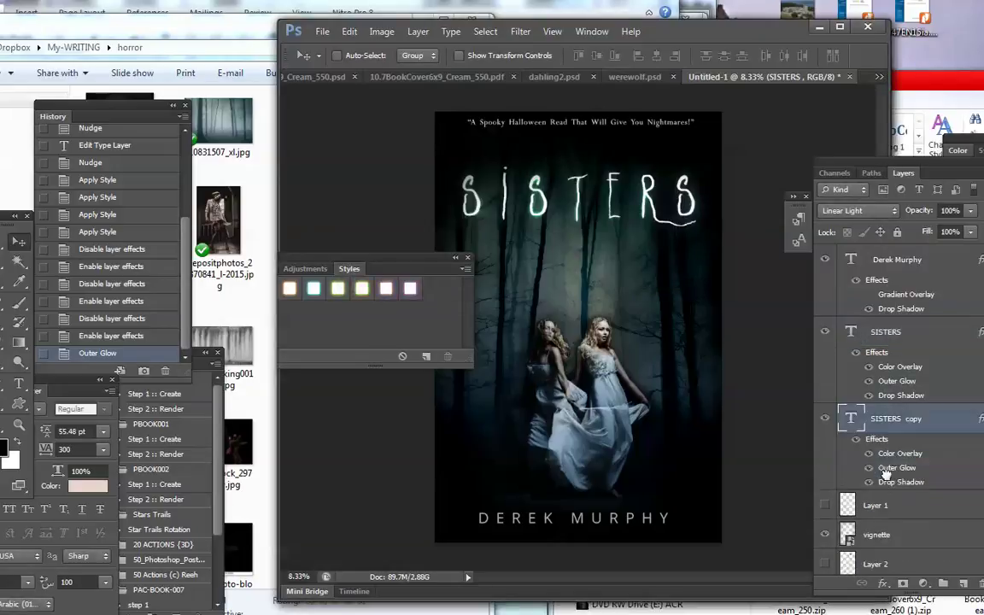
left_click(869, 453)
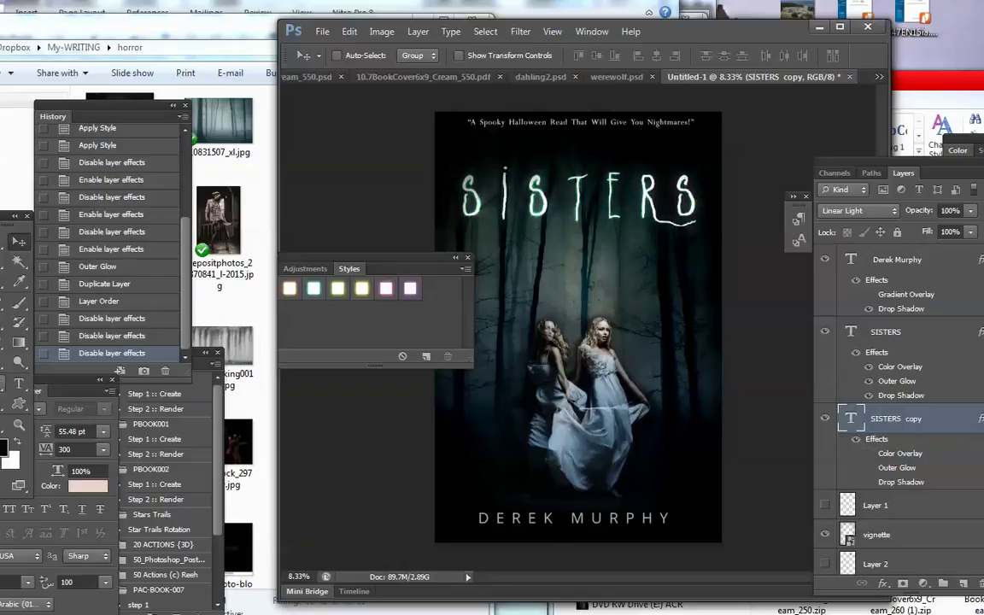
left_click(19, 361)
left_click(37, 387)
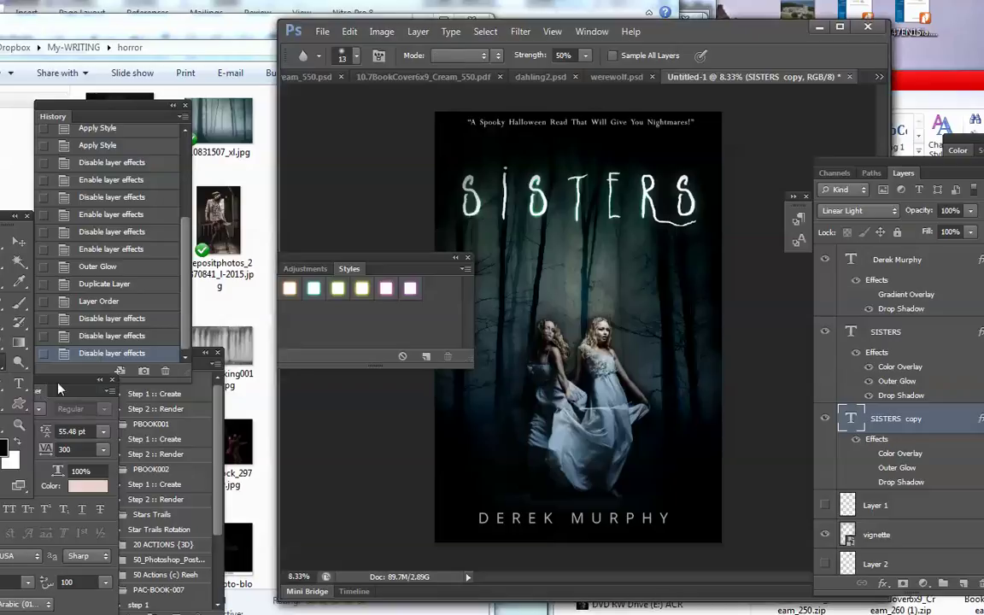
Rasterize the SISTERS copy and set the smudge brush size to 329 px.
left_click(527, 224)
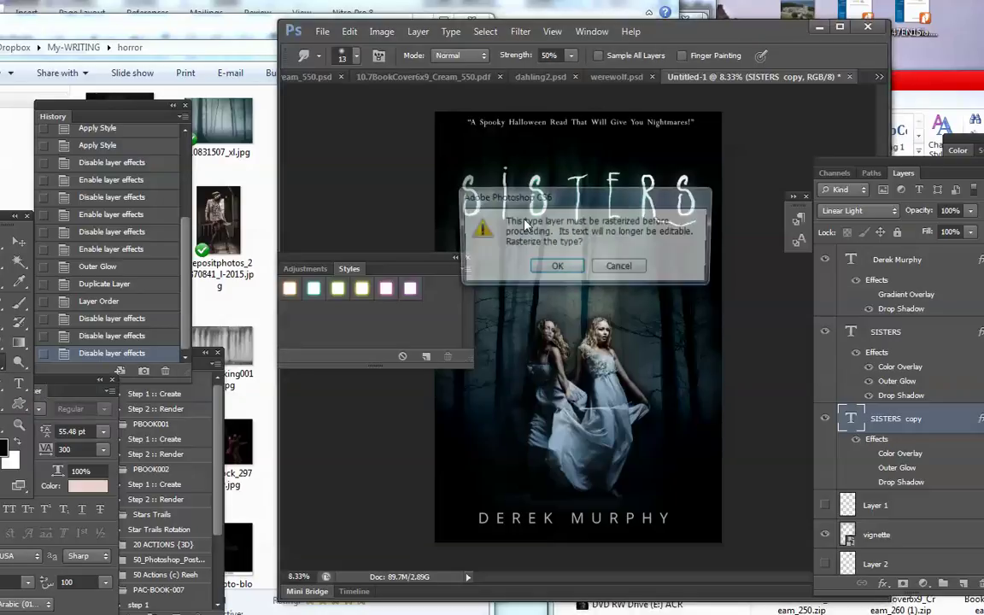
left_click(555, 267)
left_click(341, 55)
left_click(422, 103)
left_click(629, 174)
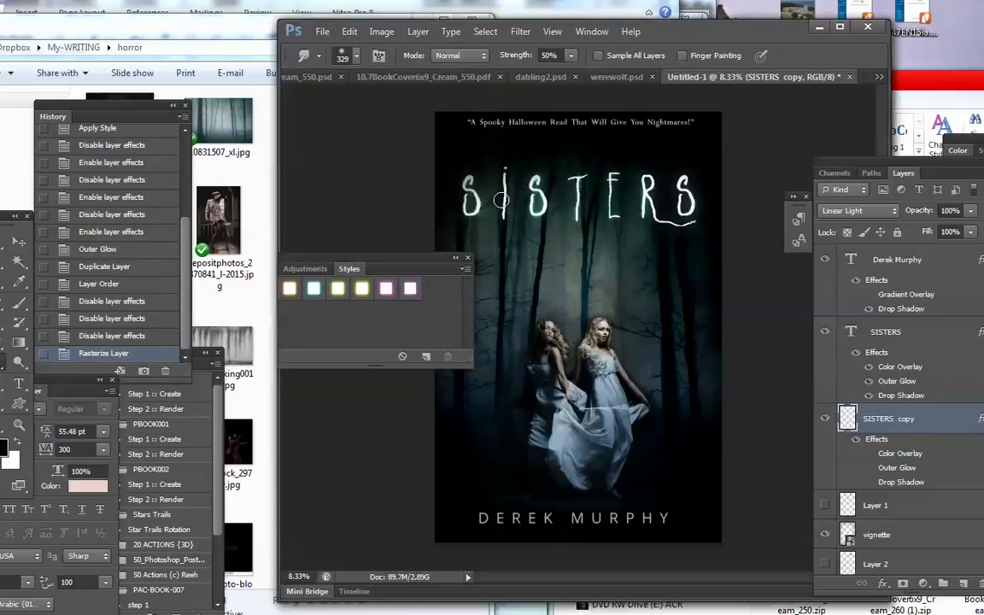
Smudge the letters, pulling the R's leg down and curling the first T's foot.
left_click_drag(425, 209, 425, 212)
left_click_drag(651, 209, 652, 229)
left_click_drag(540, 214, 566, 218)
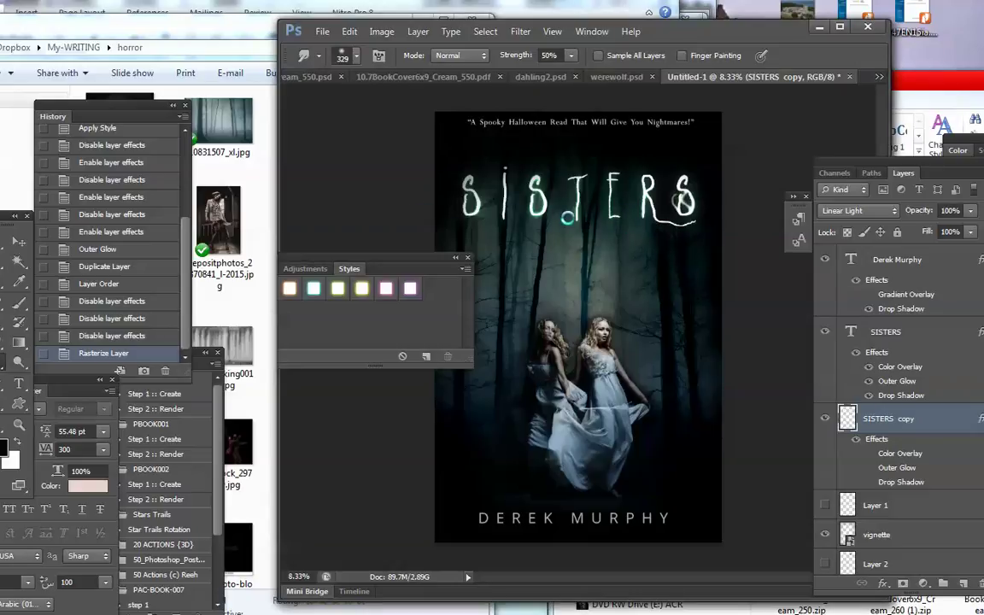
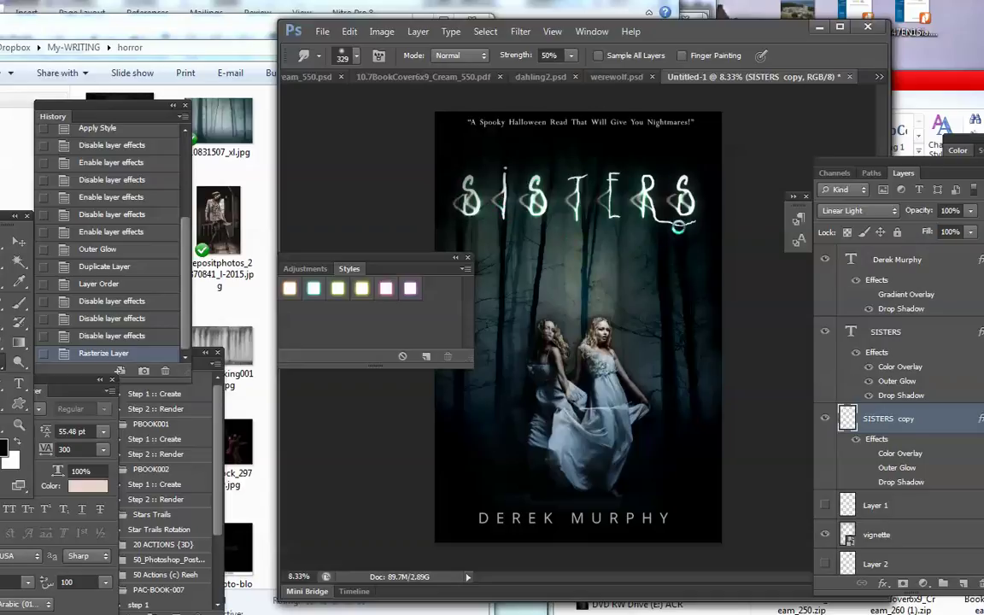
Smudge the glow trailing off the title's end and fade SISTERS copy to 9% opacity.
left_click_drag(634, 195, 704, 217)
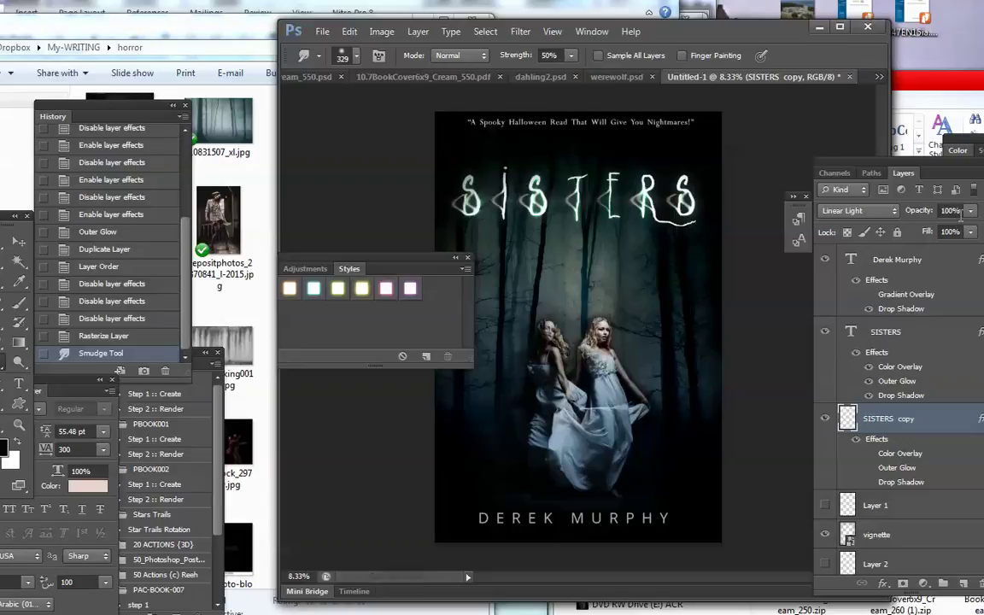
left_click(970, 210)
left_click_drag(933, 230, 932, 230)
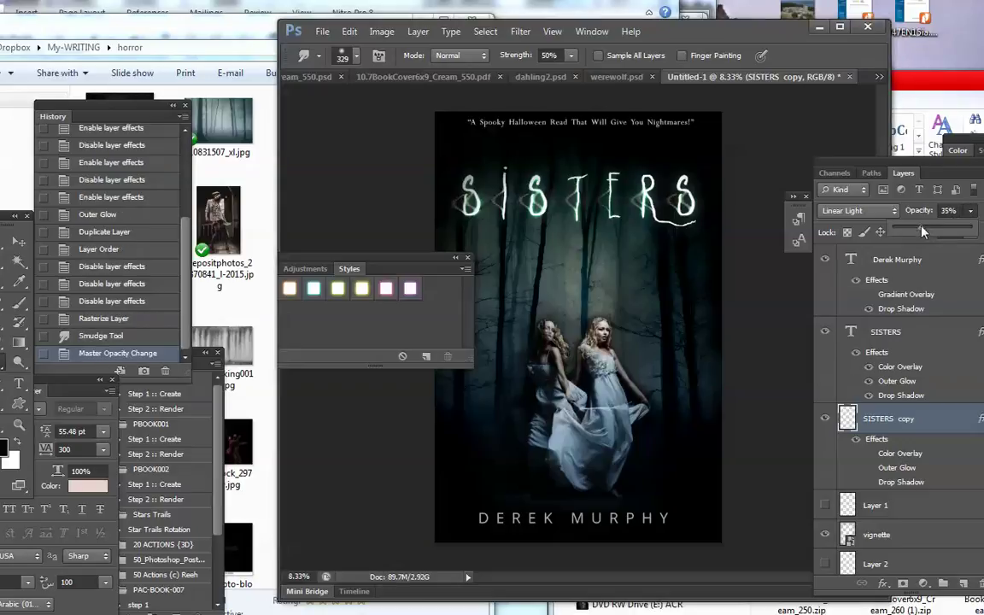
left_click_drag(915, 232, 914, 235)
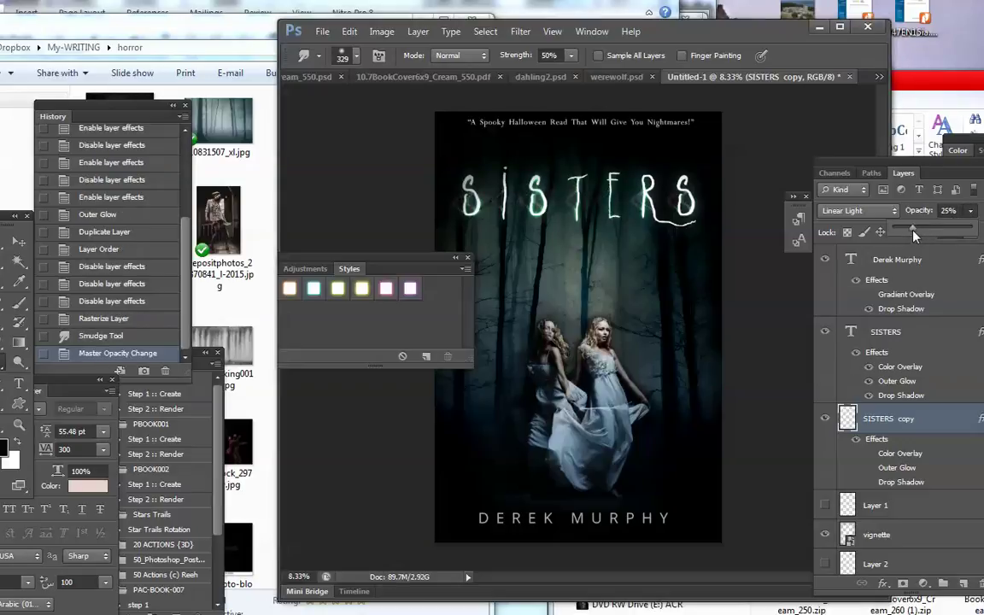
mouse_move(912, 230)
left_mouse_down()
mouse_move(928, 237)
mouse_move(899, 237)
left_mouse_up()
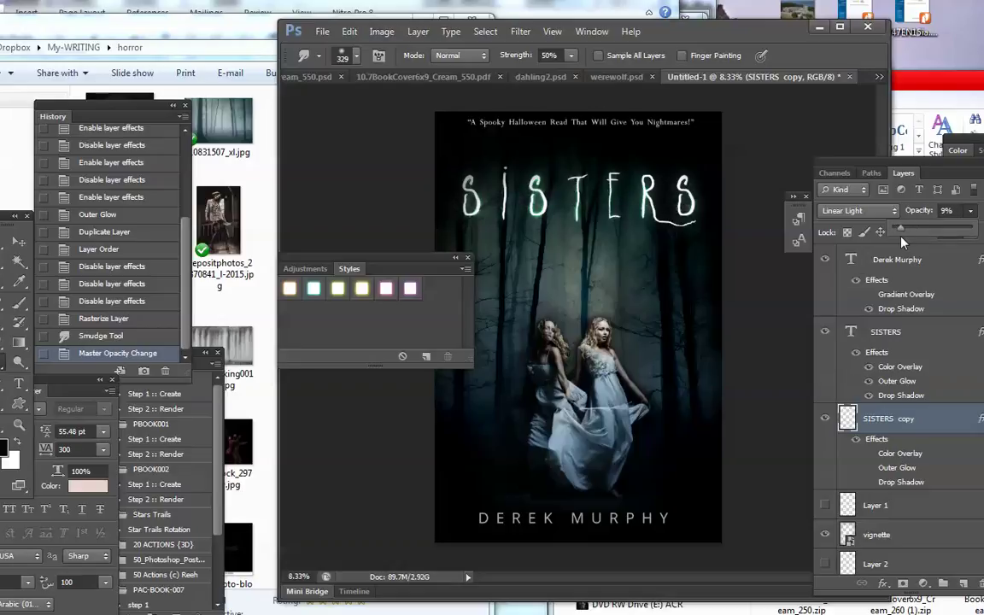
Duplicate the glow layer as SISTERS copy 2 and nudge it slightly over the title.
right_click(886, 419)
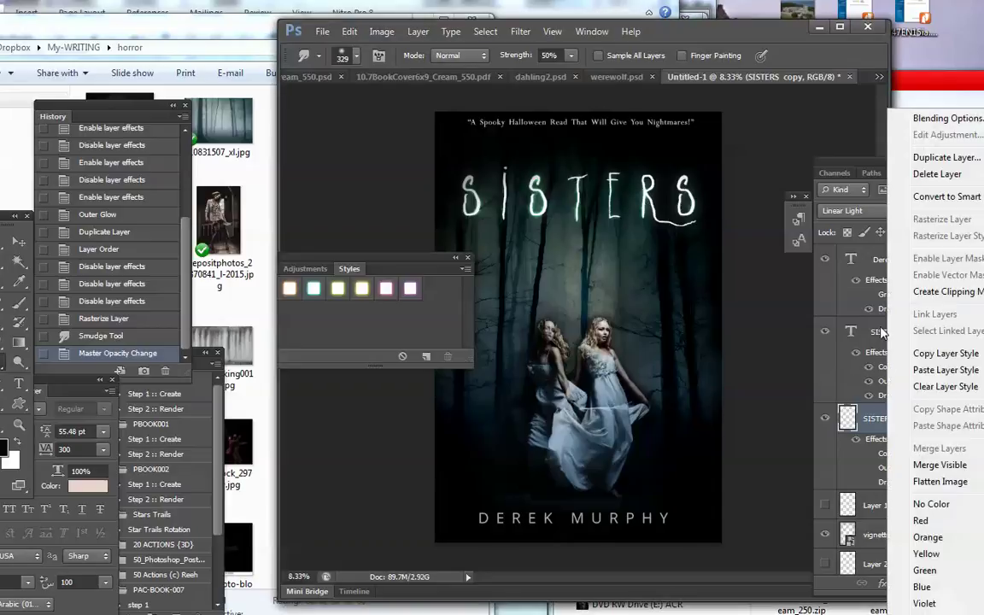
left_click(940, 99)
key("Return")
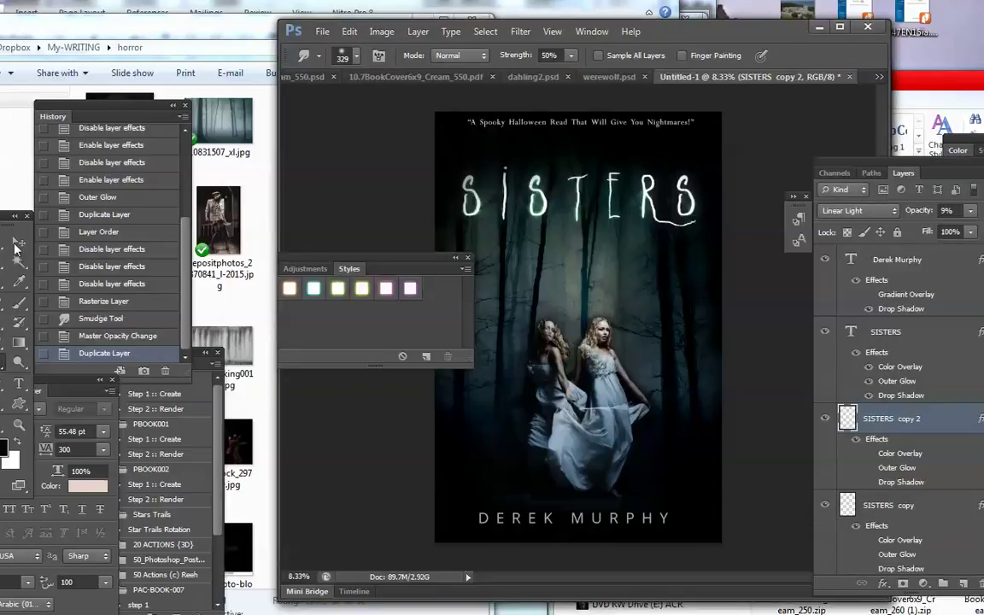
key("v")
left_click_drag(552, 194, 570, 217)
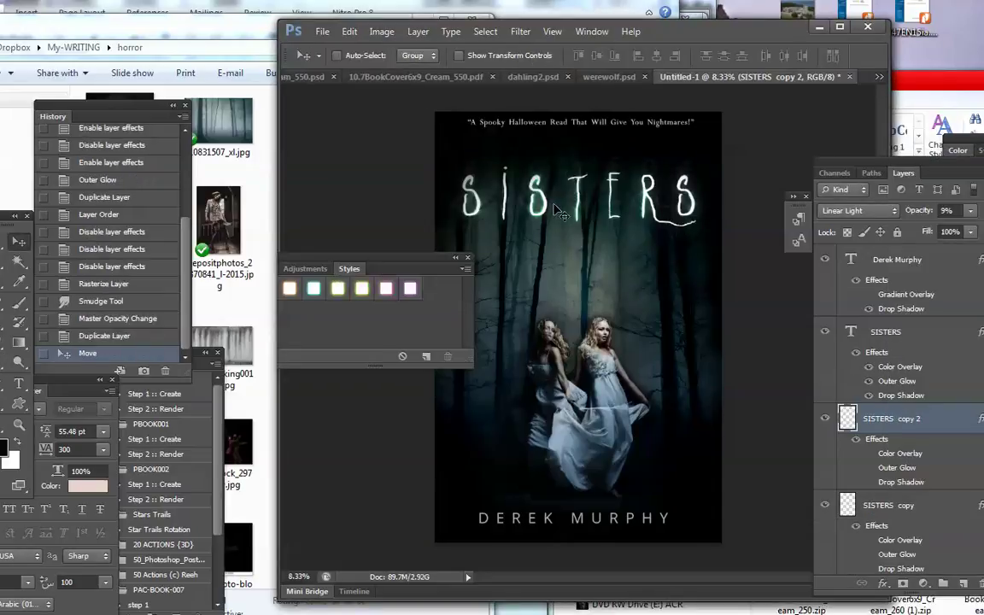
left_click_drag(557, 188, 560, 192)
left_click_drag(621, 179, 624, 182)
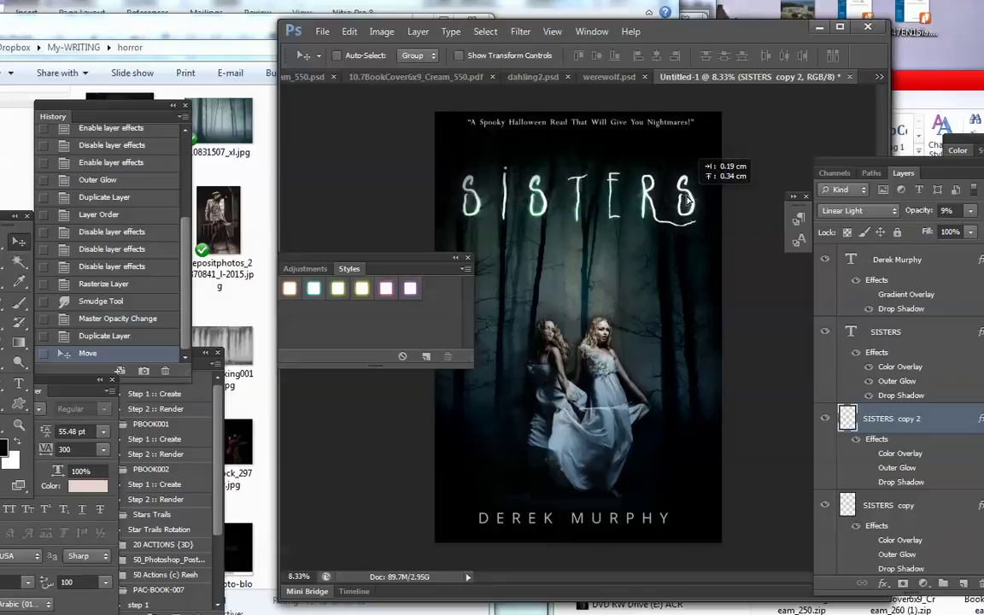
left_click_drag(420, 263, 365, 239)
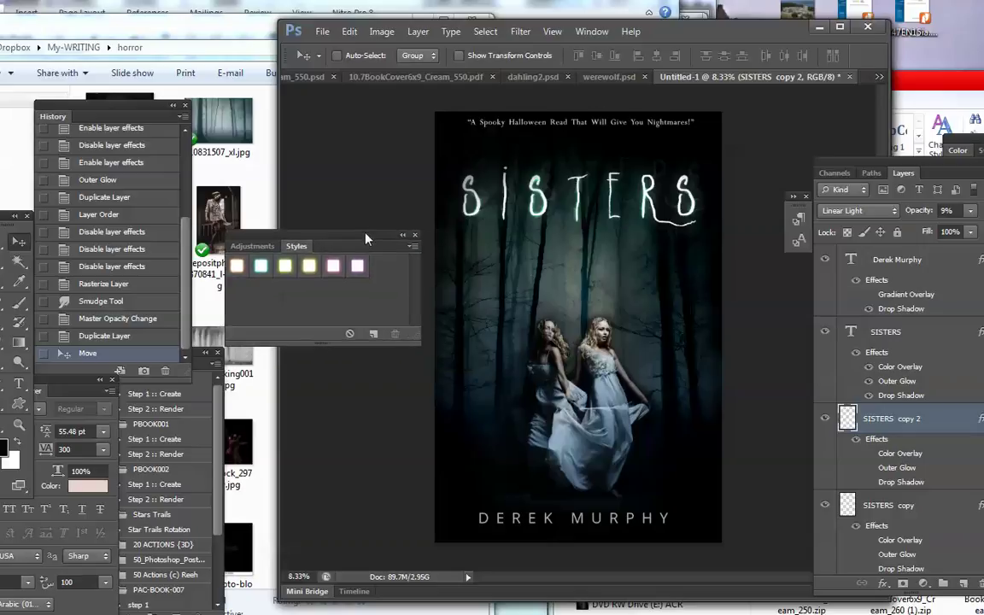
left_click(19, 383)
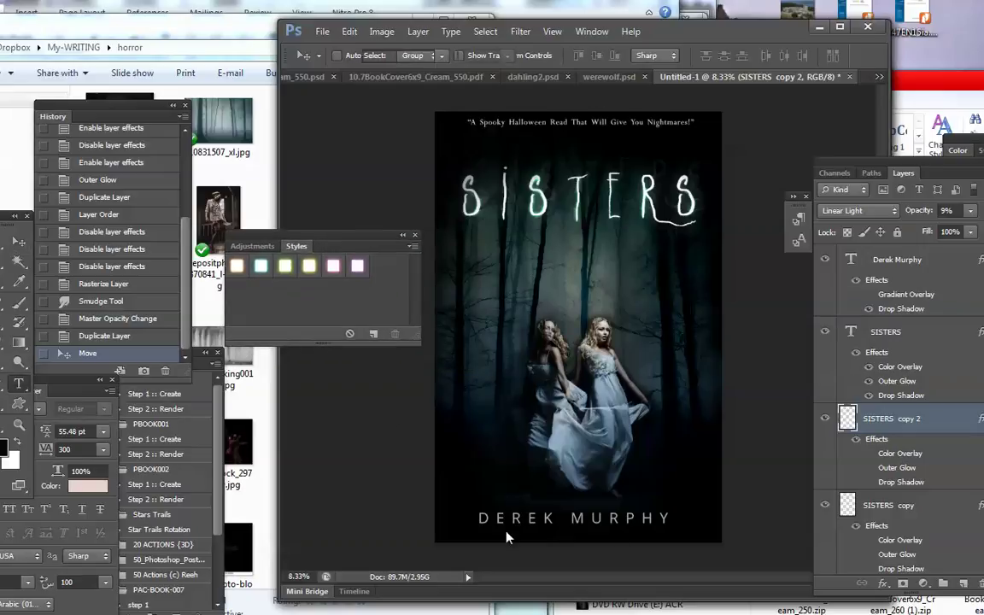
Copy the SISTERS text layer's style, then place the cursor in the DEREK MURPHY text.
left_click(623, 193)
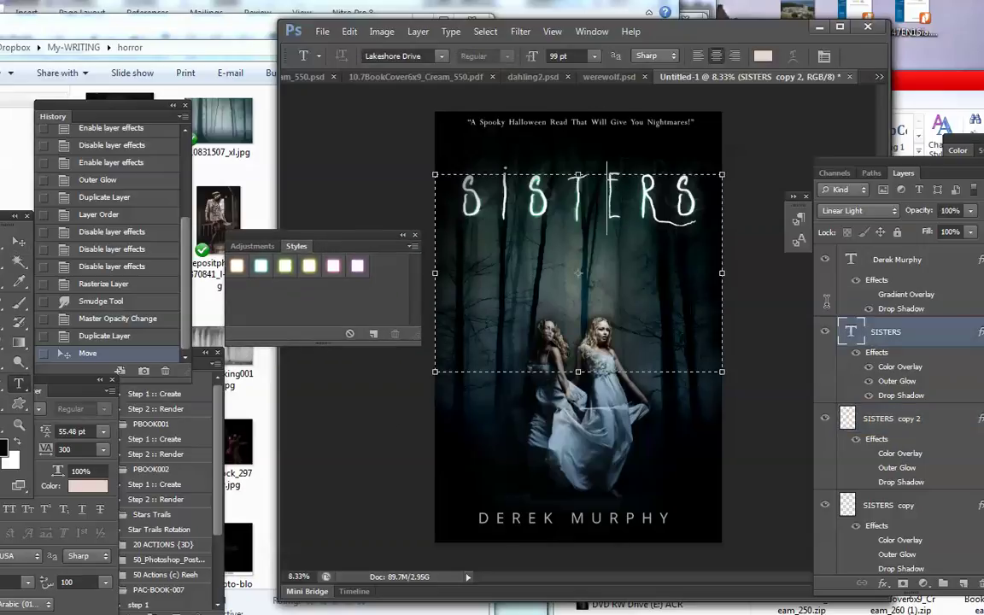
left_click(894, 341)
right_click(894, 341)
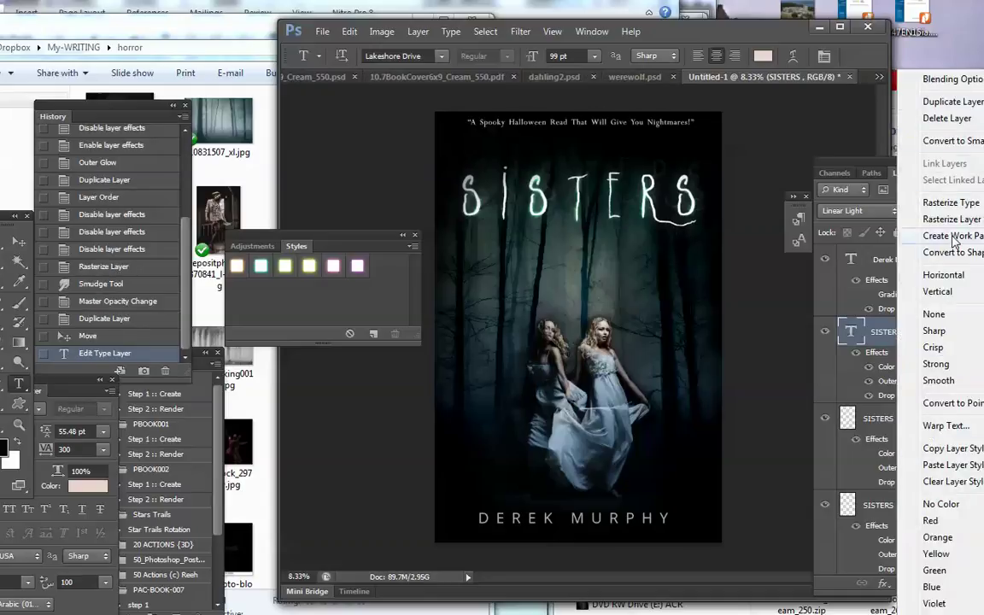
left_click(932, 449)
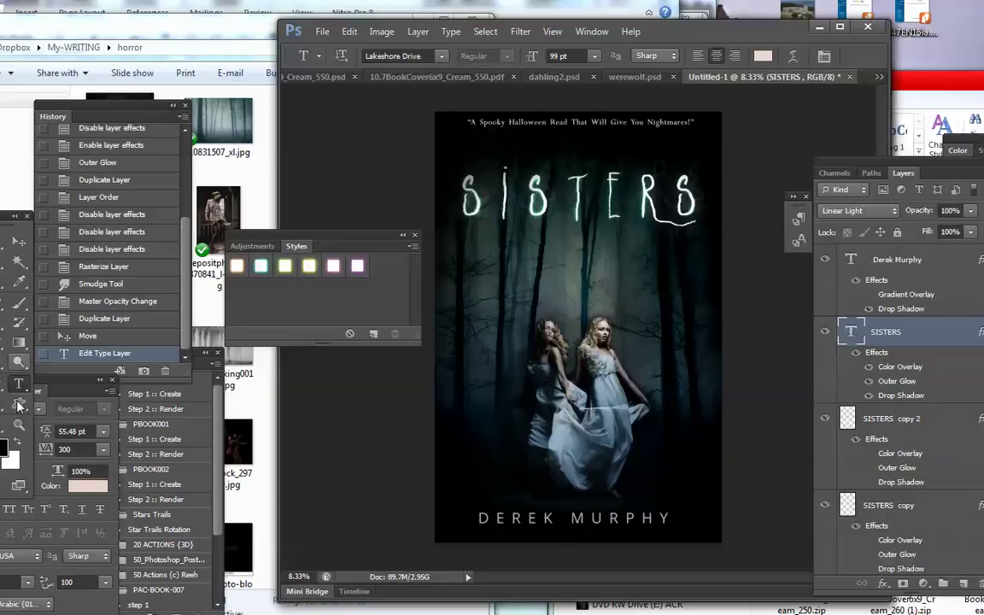
left_click(608, 517)
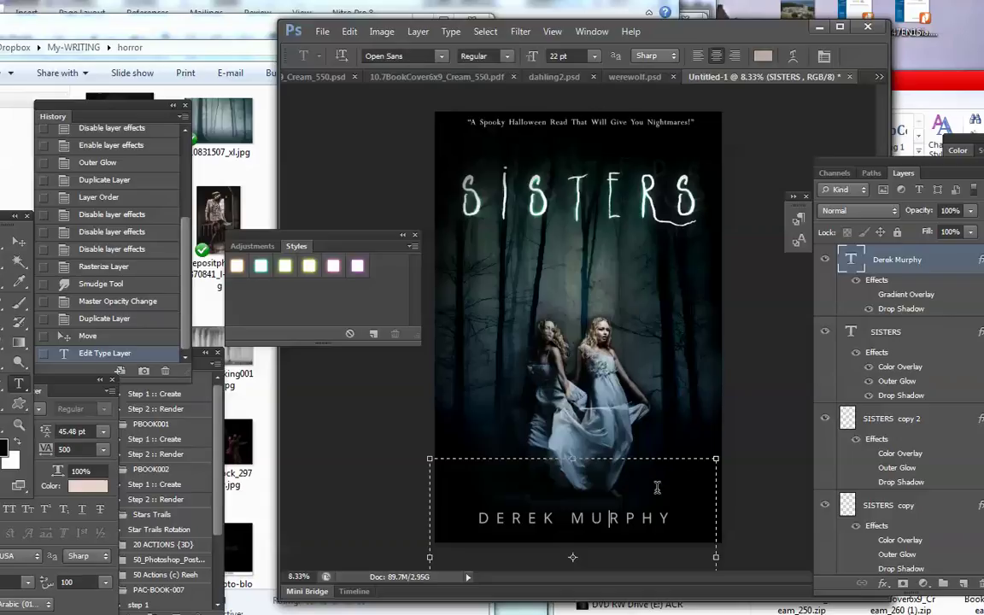
Set the DEREK MURPHY author name to 18 pt with 600 tracking.
mouse_move(674, 518)
left_mouse_down()
mouse_move(472, 510)
mouse_move(457, 497)
left_mouse_up()
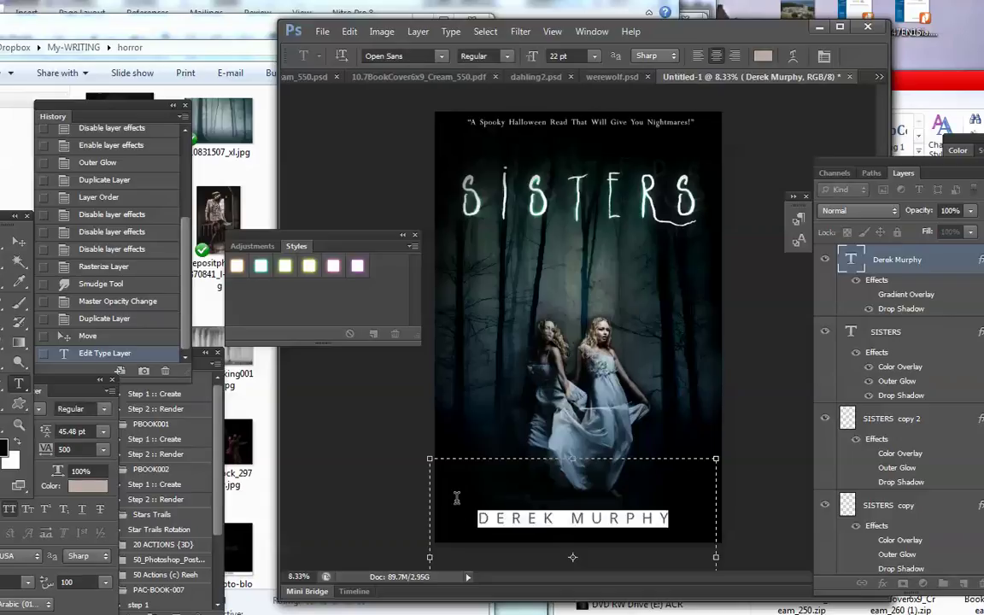
left_click(598, 56)
left_click(560, 211)
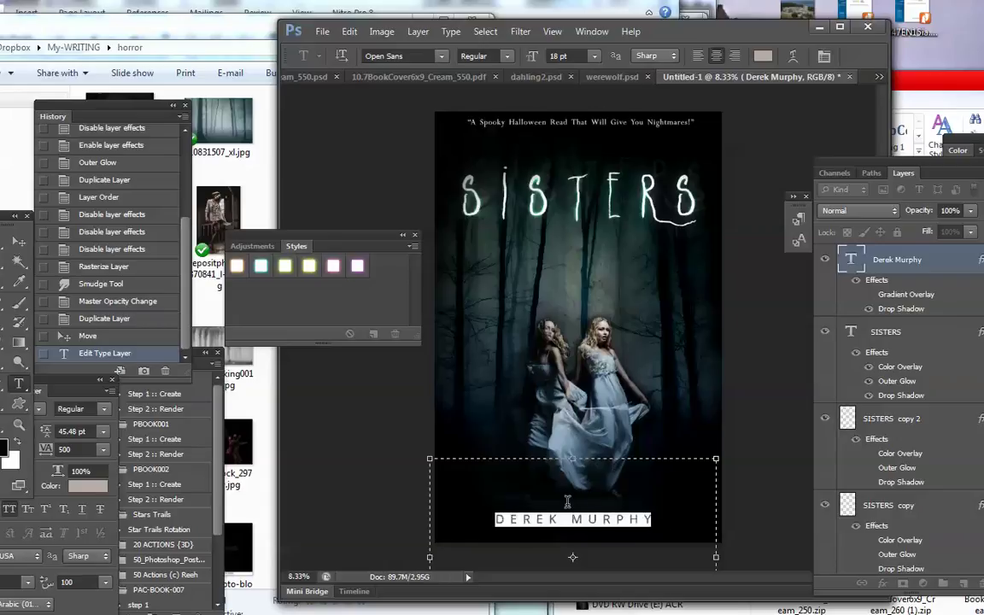
left_click(63, 449)
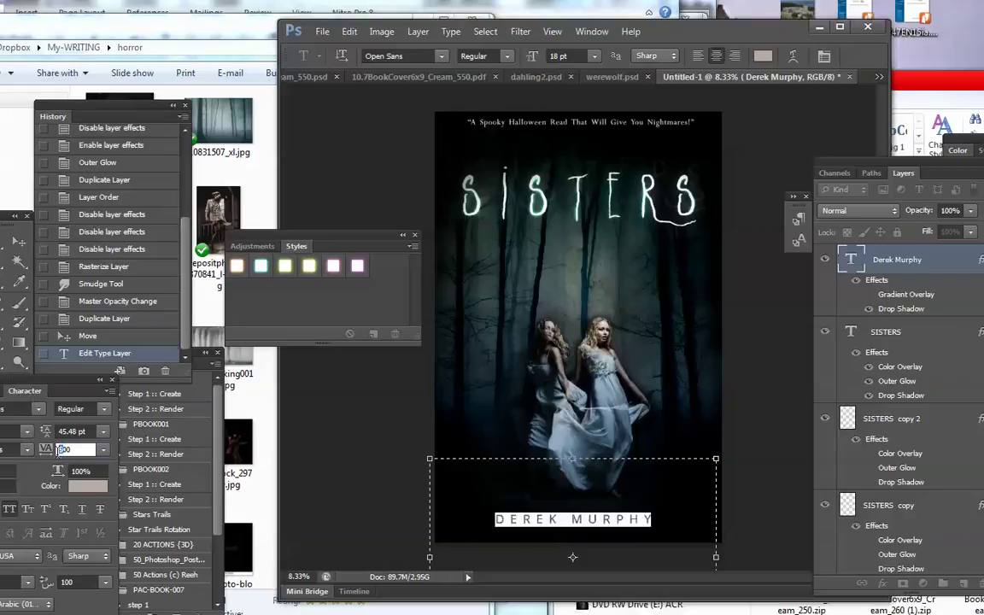
type("600")
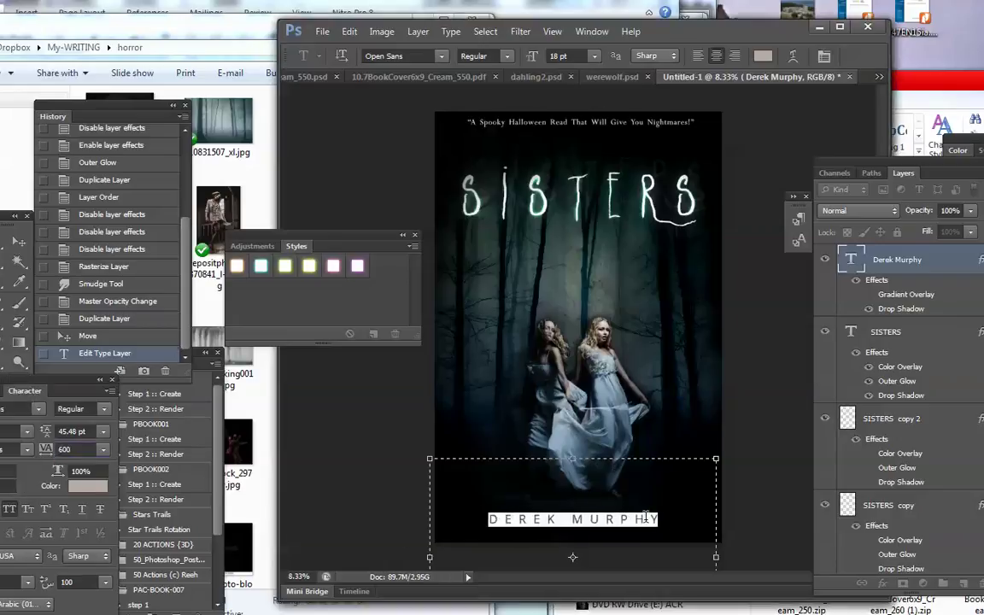
left_click(677, 524)
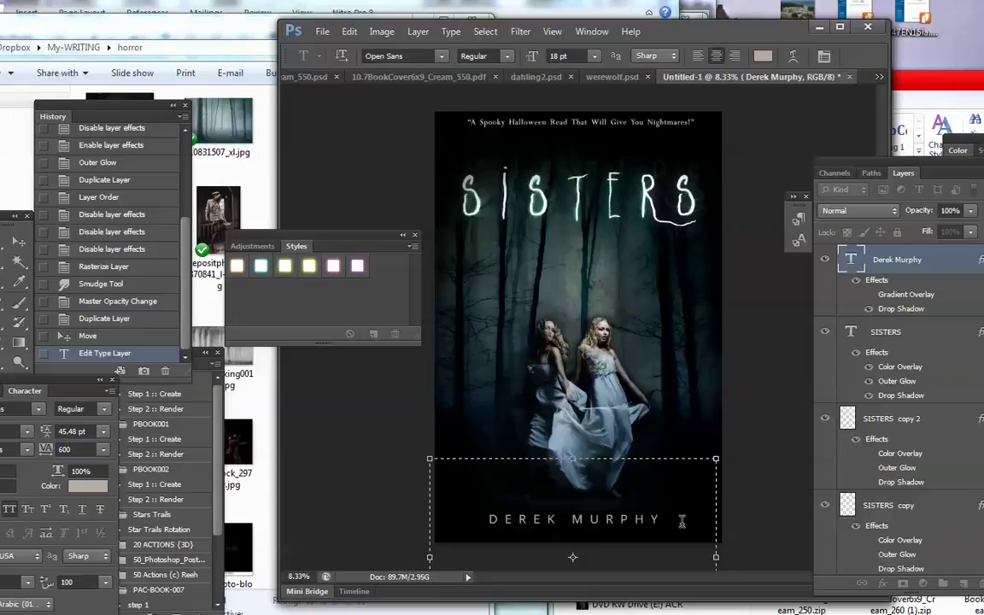
left_click_drag(682, 518, 433, 518)
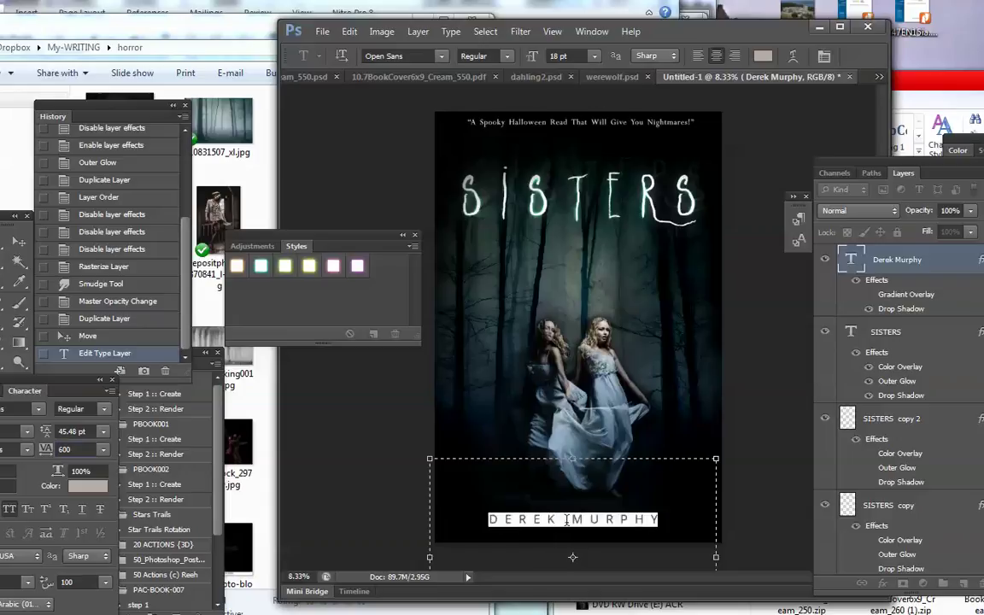
left_click(407, 58)
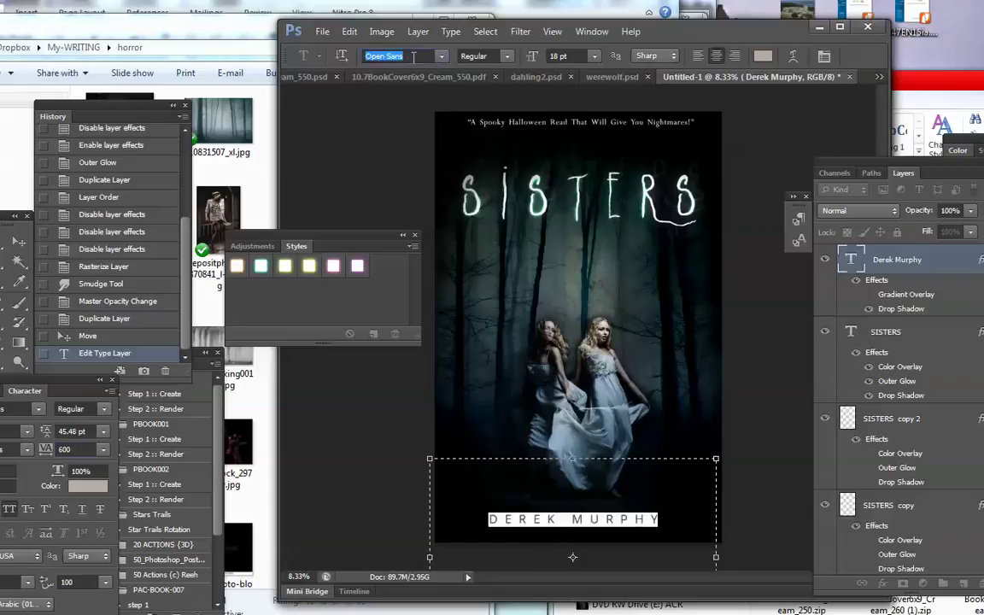
Try the author name in Helvetica Neue with the 37 Thin weight.
type("Helvetica Neue ...")
key("Return")
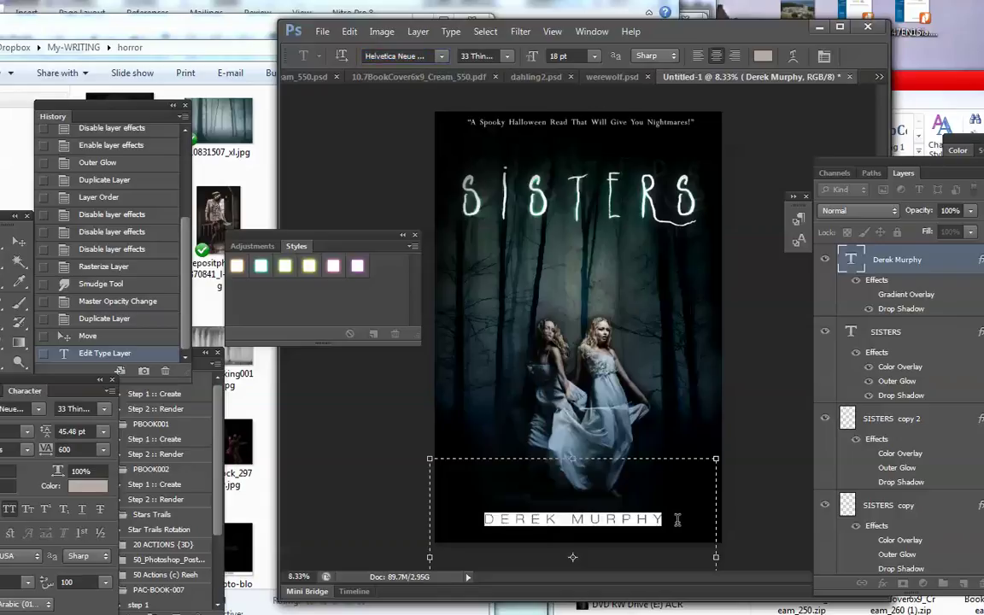
left_click(478, 55)
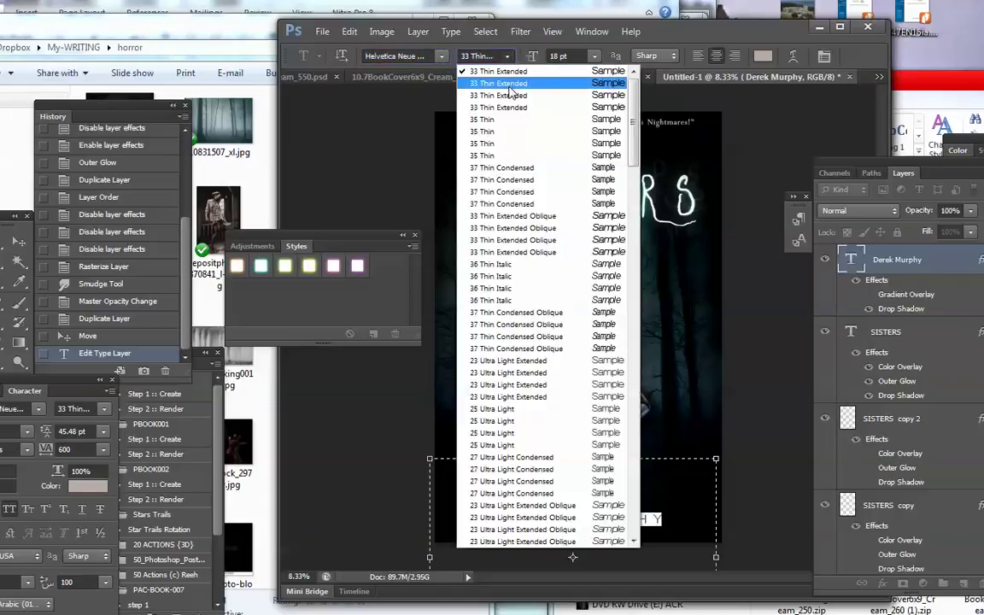
left_click(517, 197)
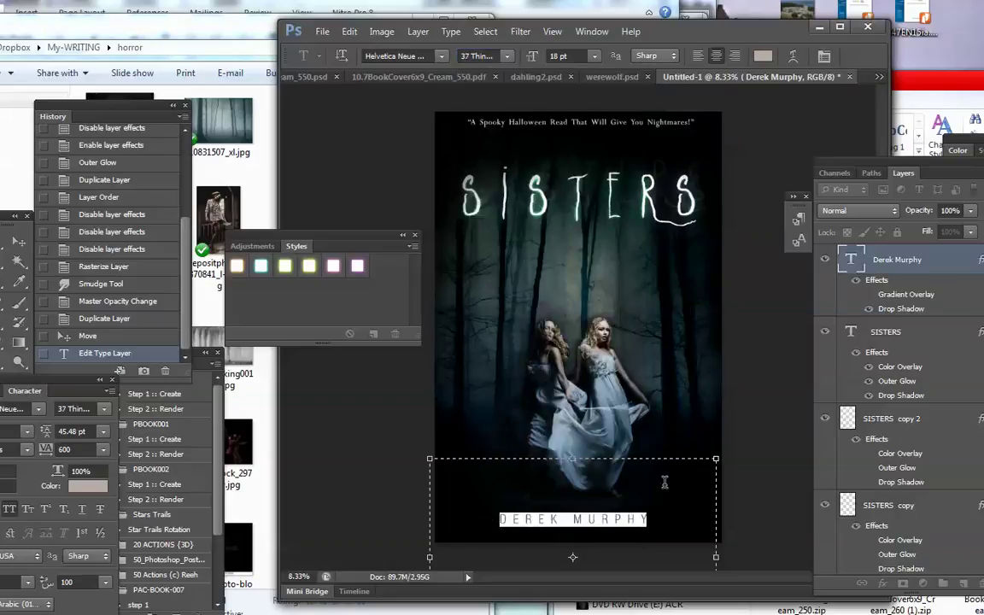
left_click(670, 519)
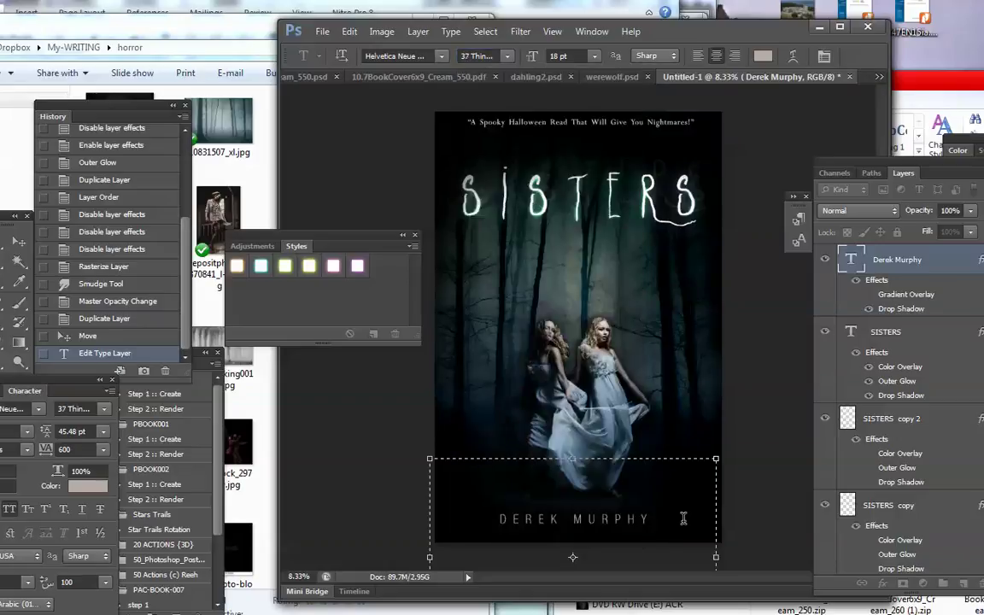
Switch the author name's font to Ostrich Sans.
left_click_drag(684, 519, 391, 516)
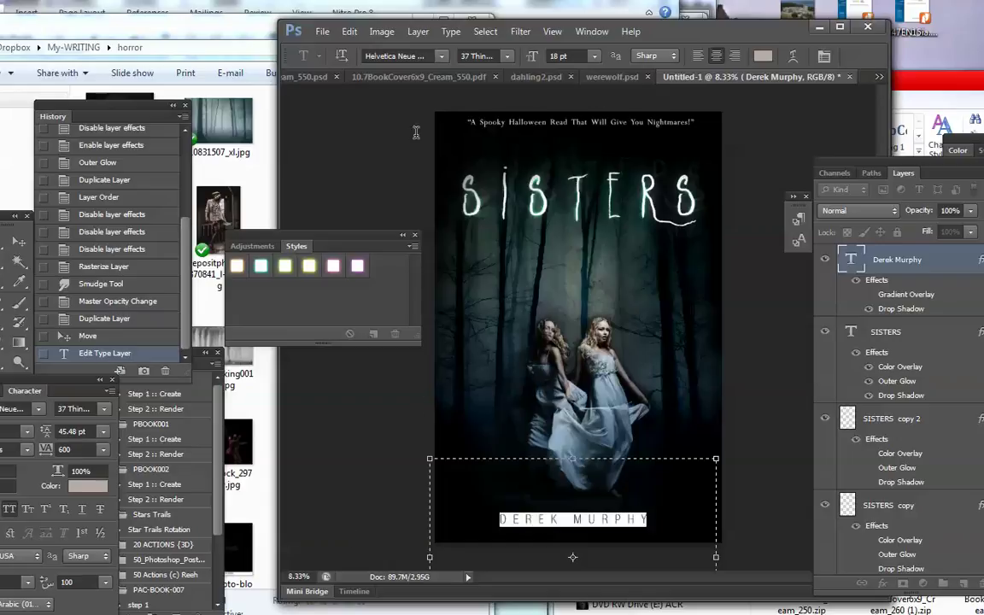
left_click(408, 53)
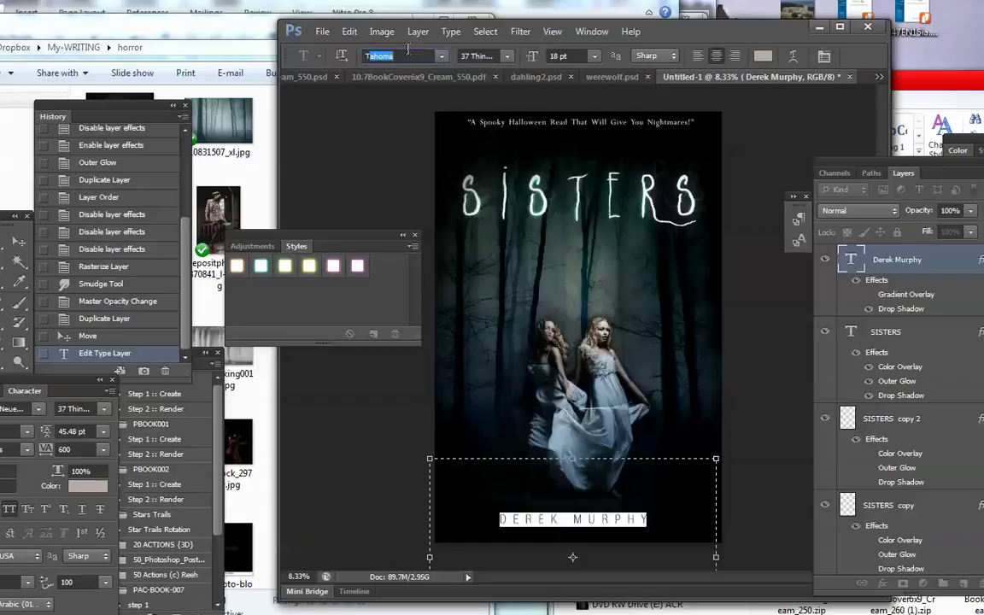
type("Ostrich Sans")
key("Return")
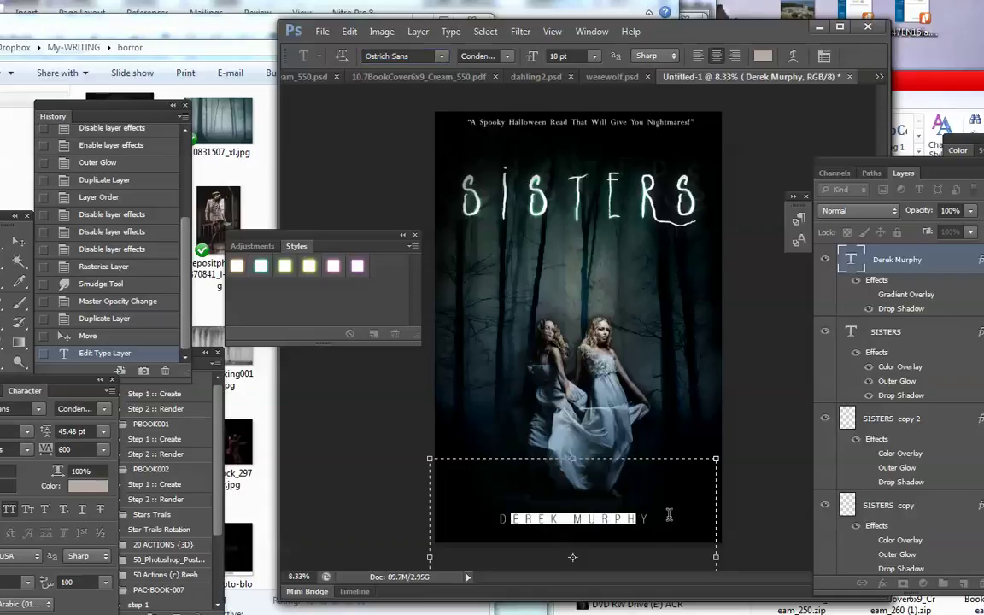
Enlarge the author name to 24 pt.
left_click_drag(683, 516, 460, 516)
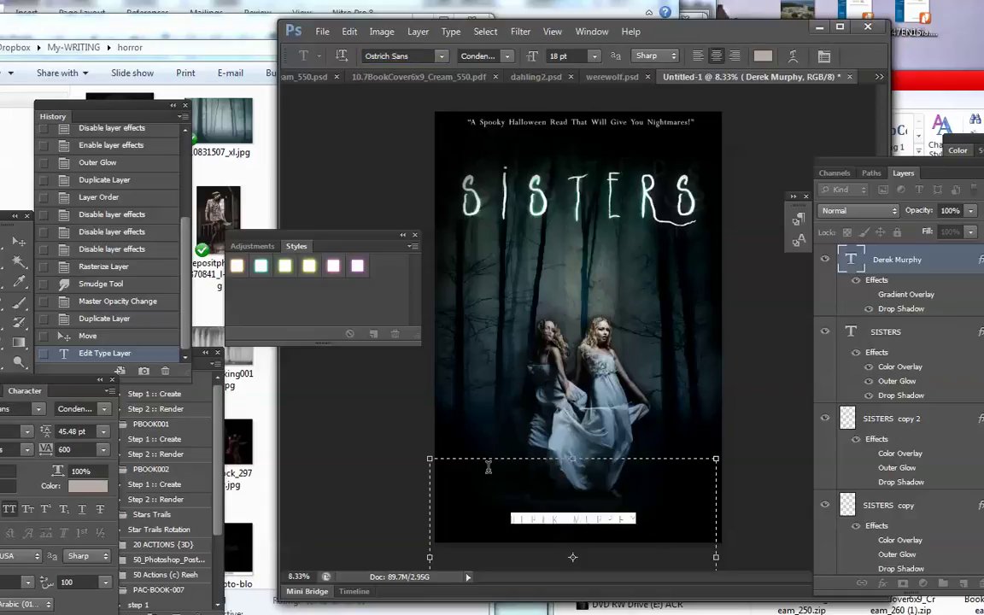
left_click(595, 56)
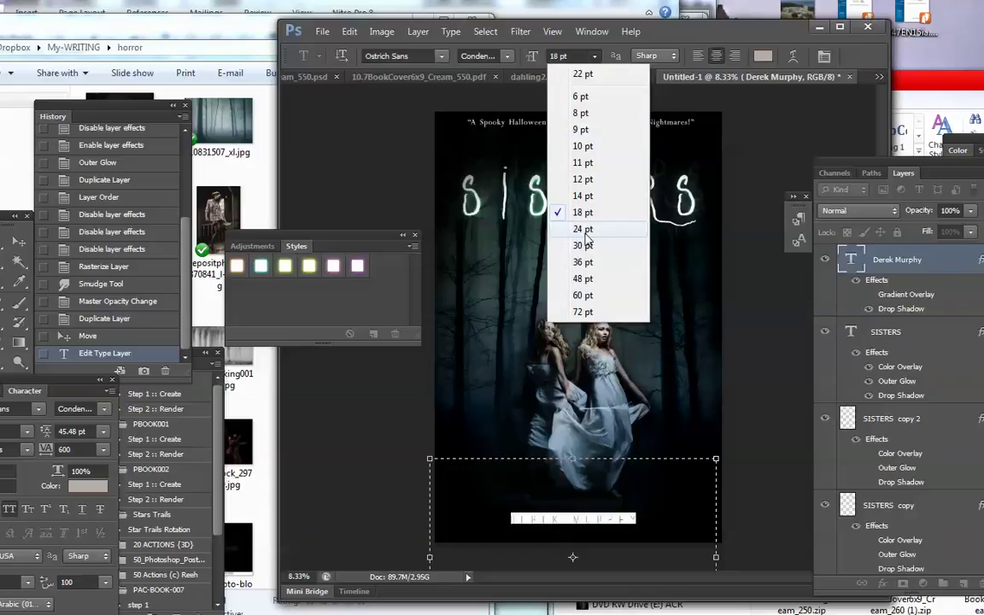
left_click(586, 229)
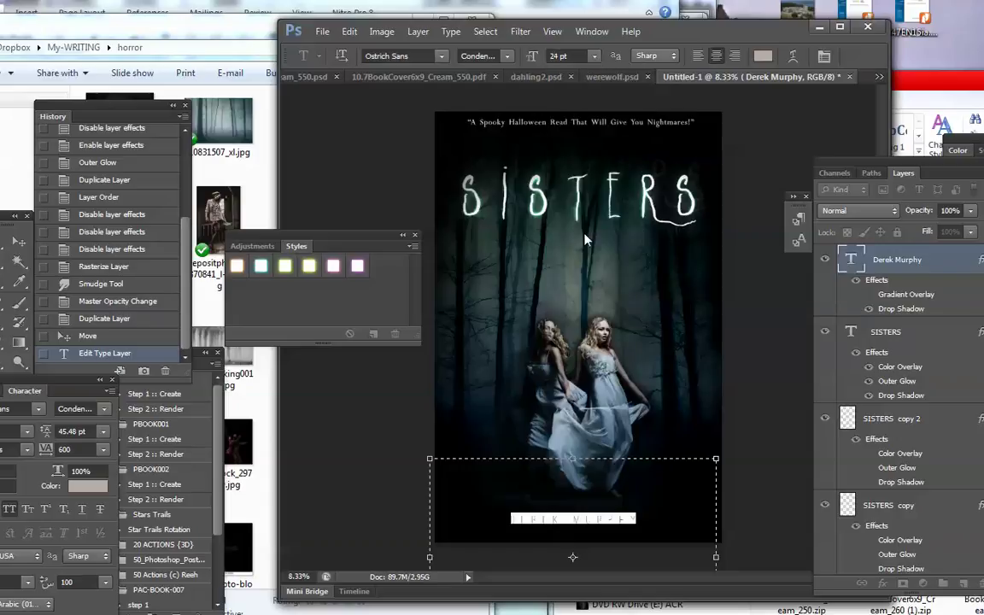
left_click(628, 518)
left_click_drag(475, 508, 658, 517)
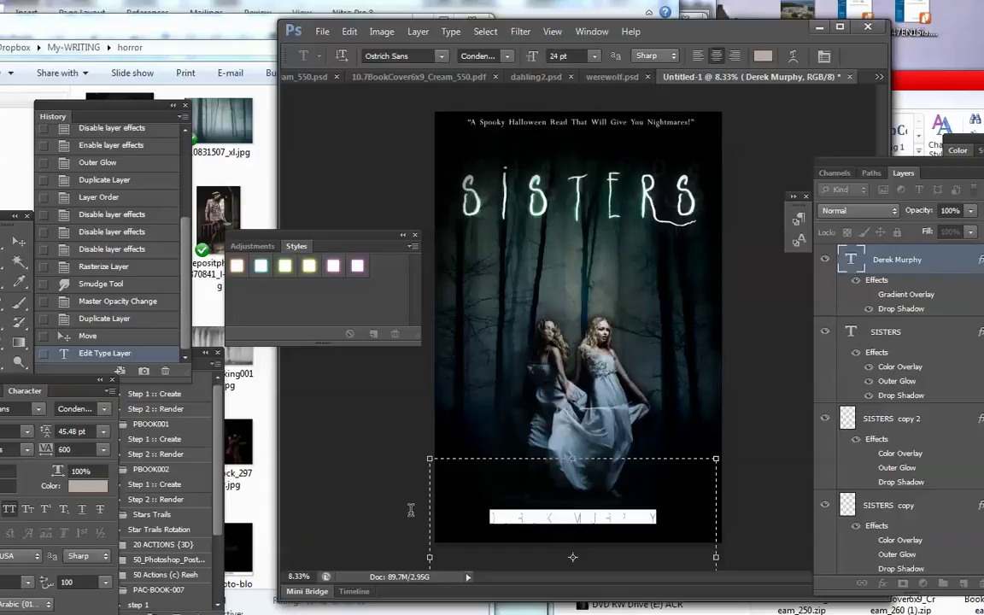
left_click(397, 55)
Set the author name in Oswald Book at 14 pt.
type("Osw")
key("Return")
left_click(675, 515)
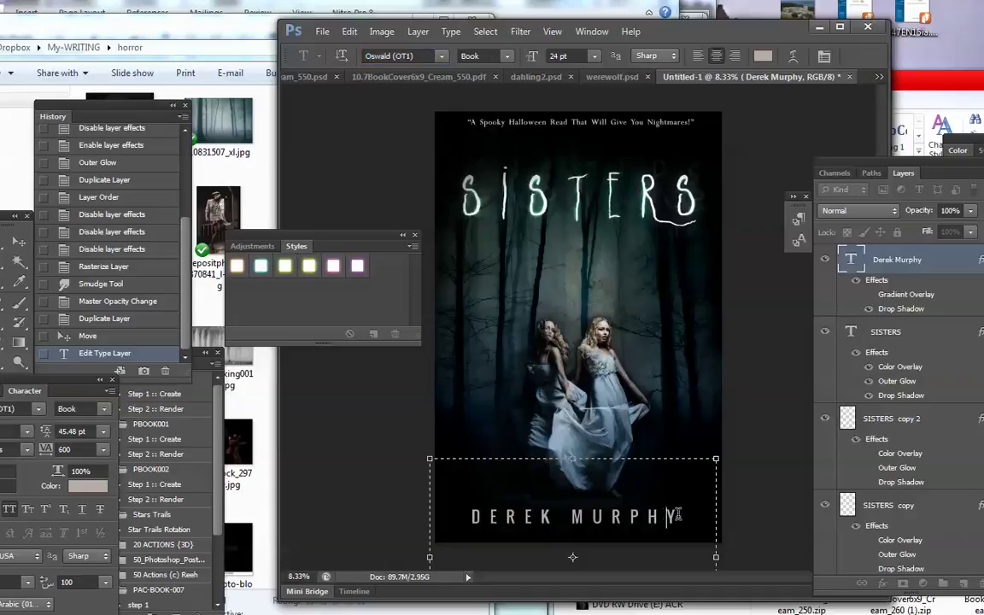
key("ctrl+a")
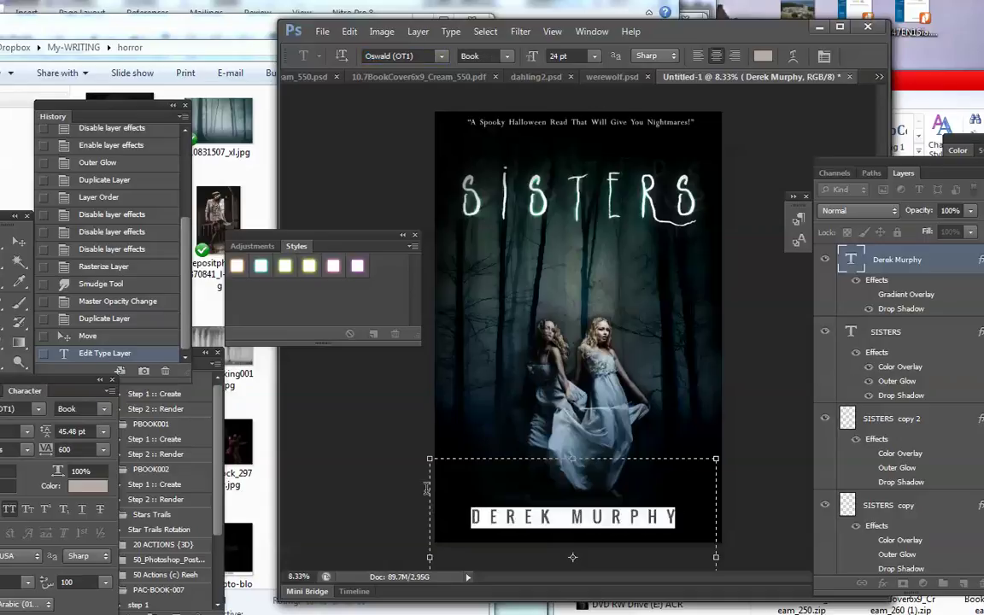
left_click(508, 57)
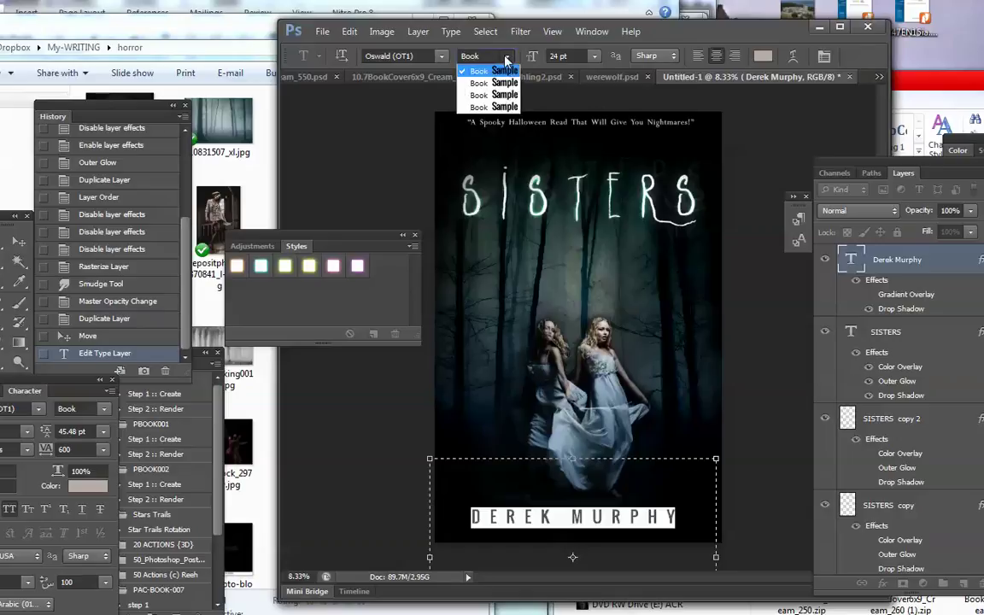
left_click(508, 57)
left_click(595, 57)
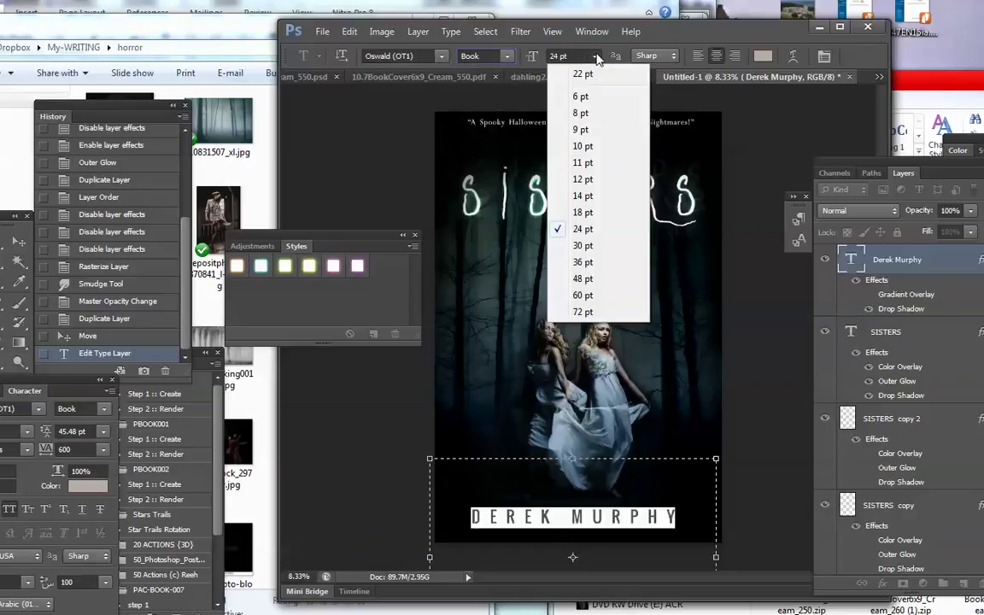
left_click(527, 178)
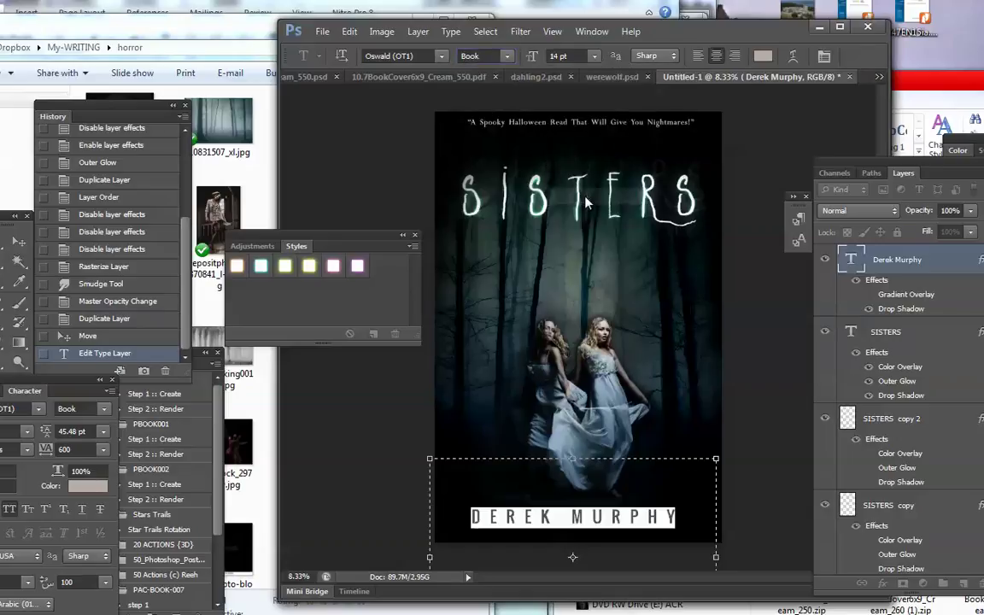
left_click(658, 520)
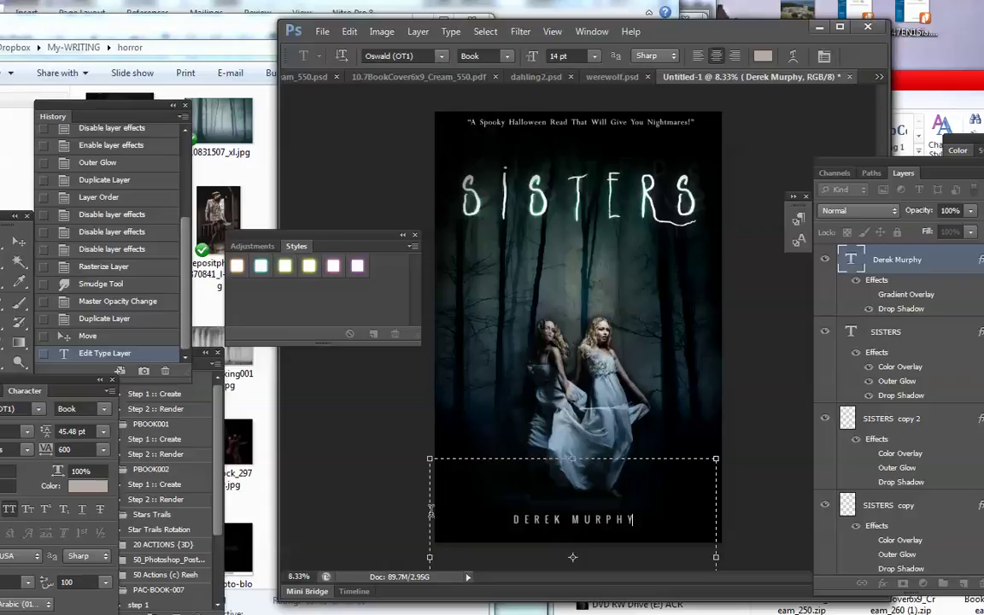
Widen the author name's letter tracking to 1400.
key("ctrl+a")
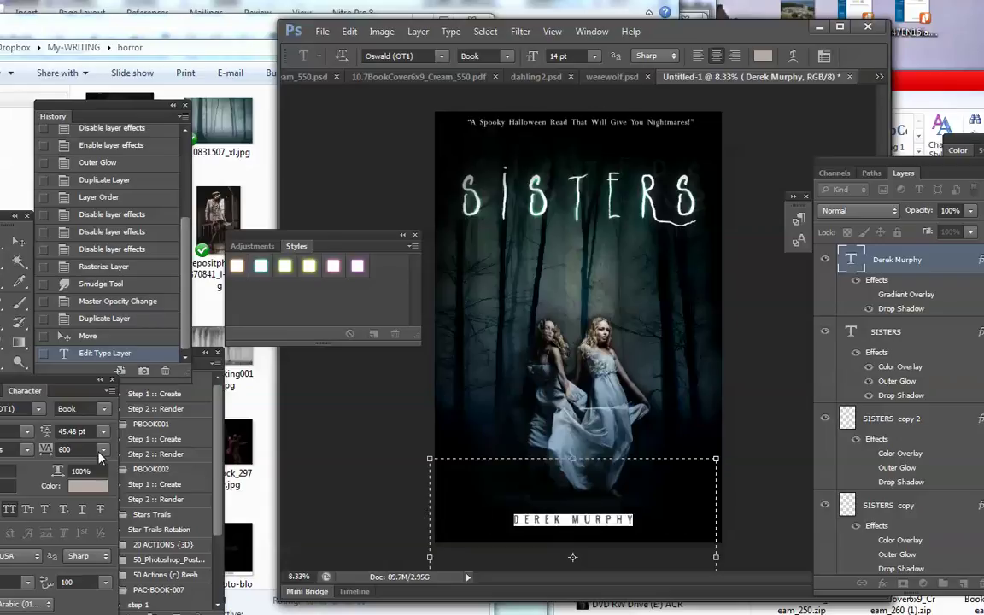
left_click(64, 449)
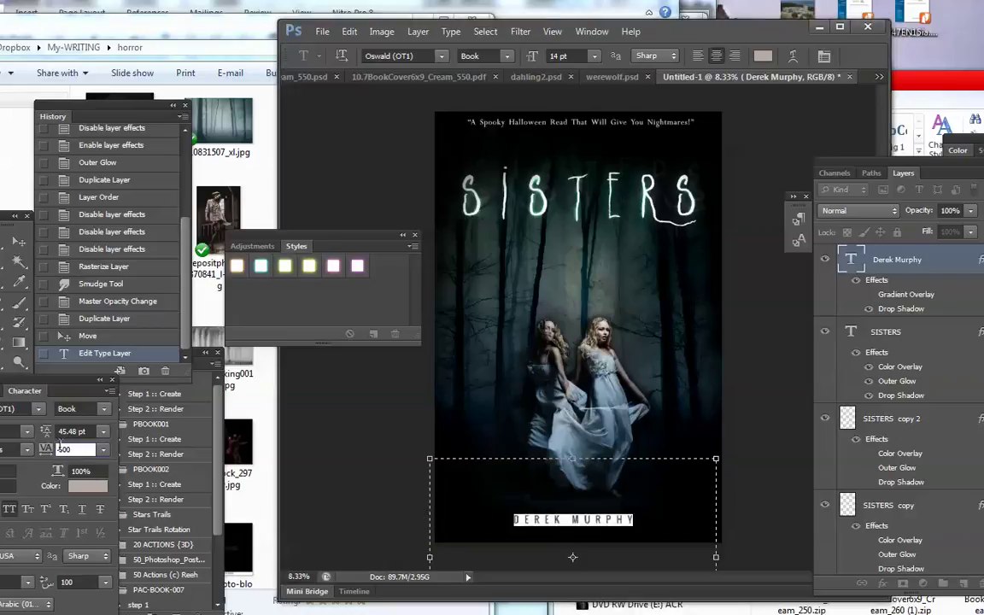
double_click(64, 448)
left_click_drag(51, 452, 79, 440)
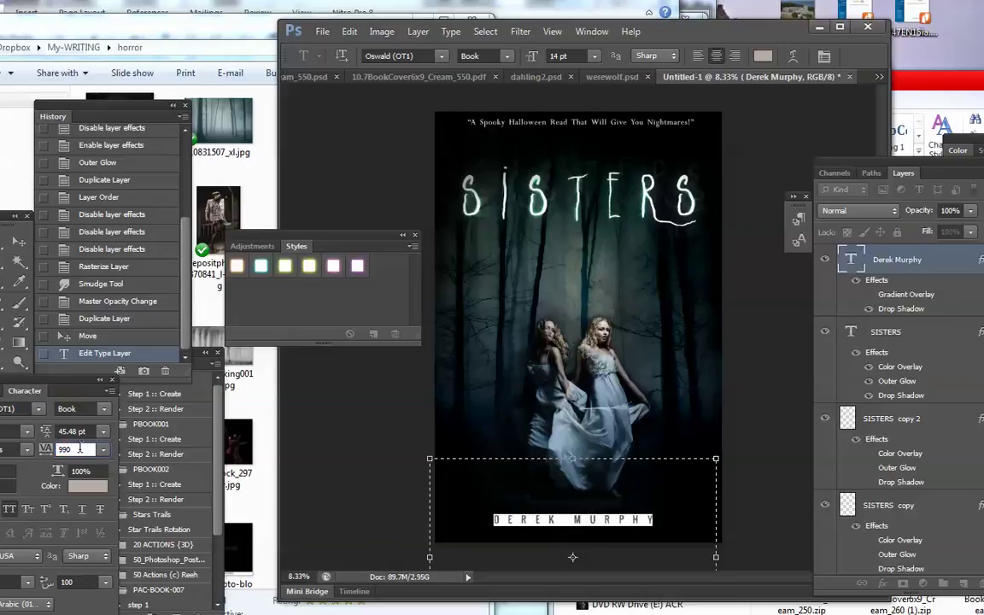
type("14")
key("Return")
type("00")
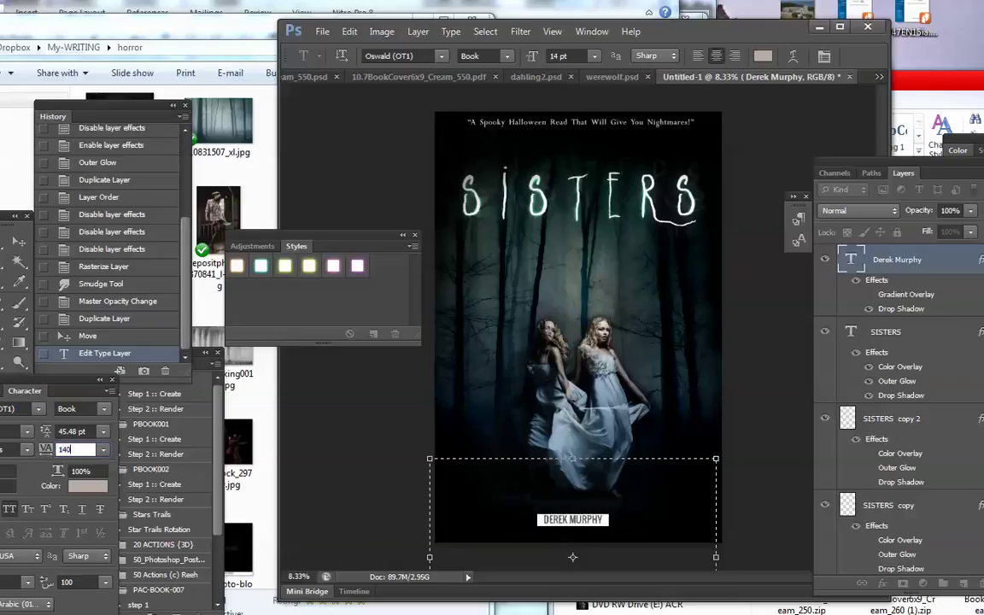
key("Return")
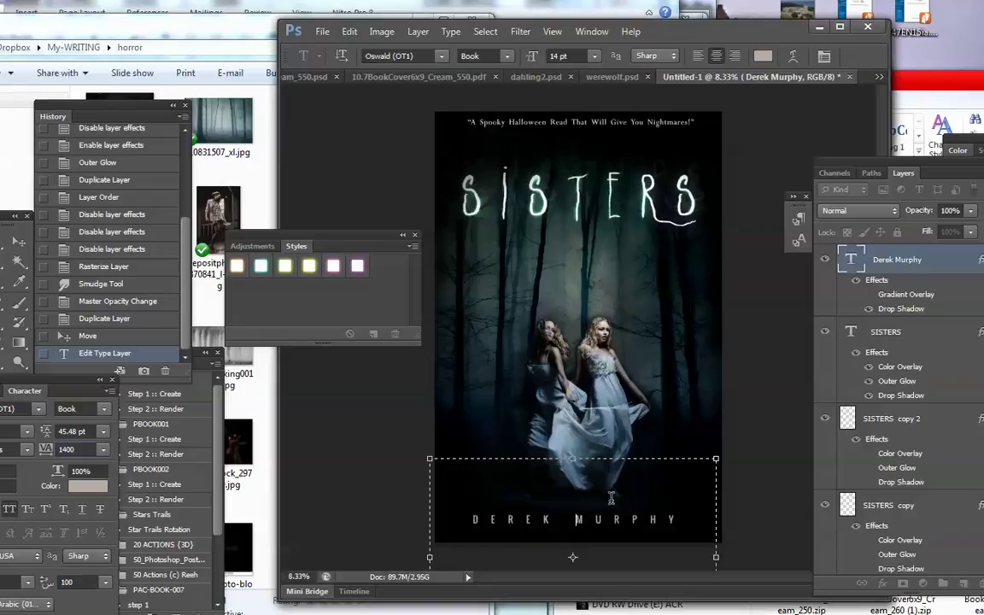
Reduce the author name's tracking to 1000 and finish the text edit.
left_click_drag(677, 519, 294, 506)
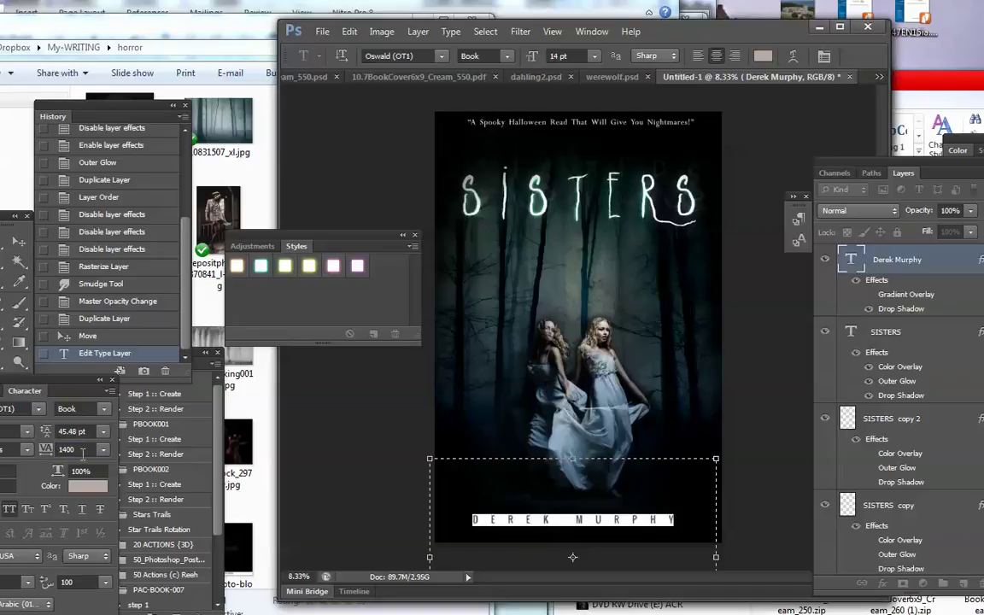
key("BackSpace")
type("1")
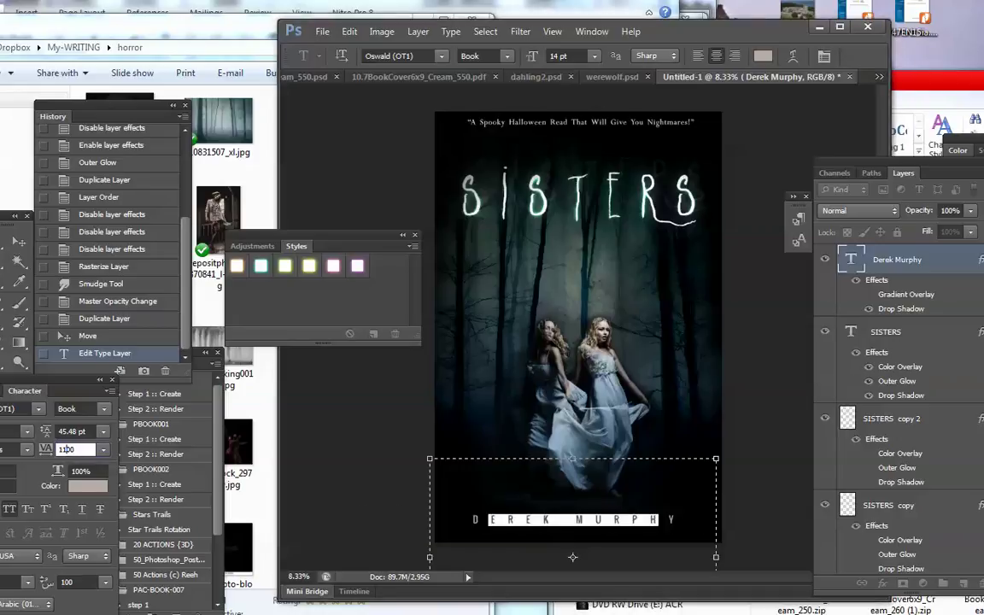
key("Return")
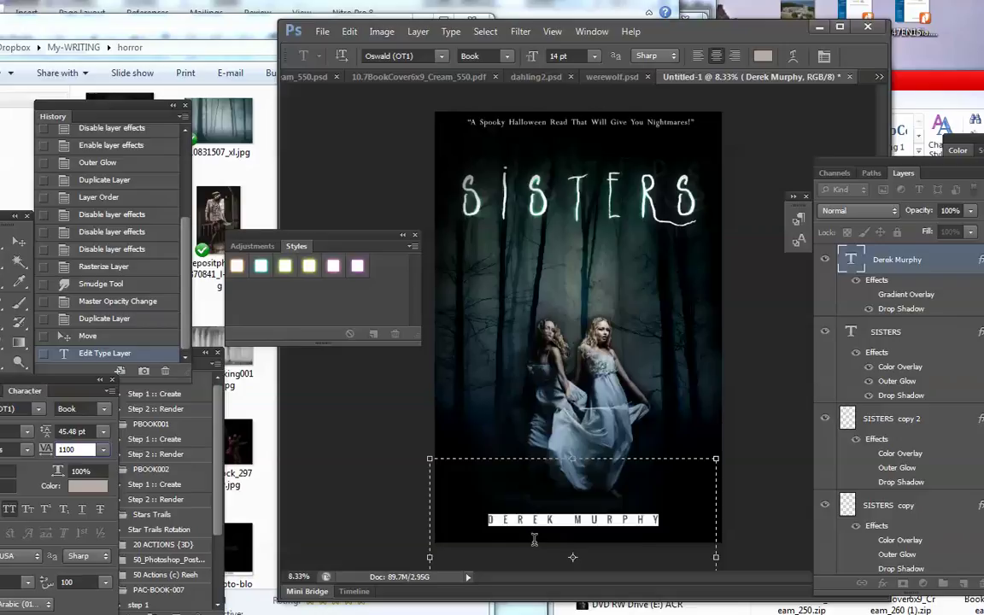
type("1000")
key("Return")
left_click(665, 516)
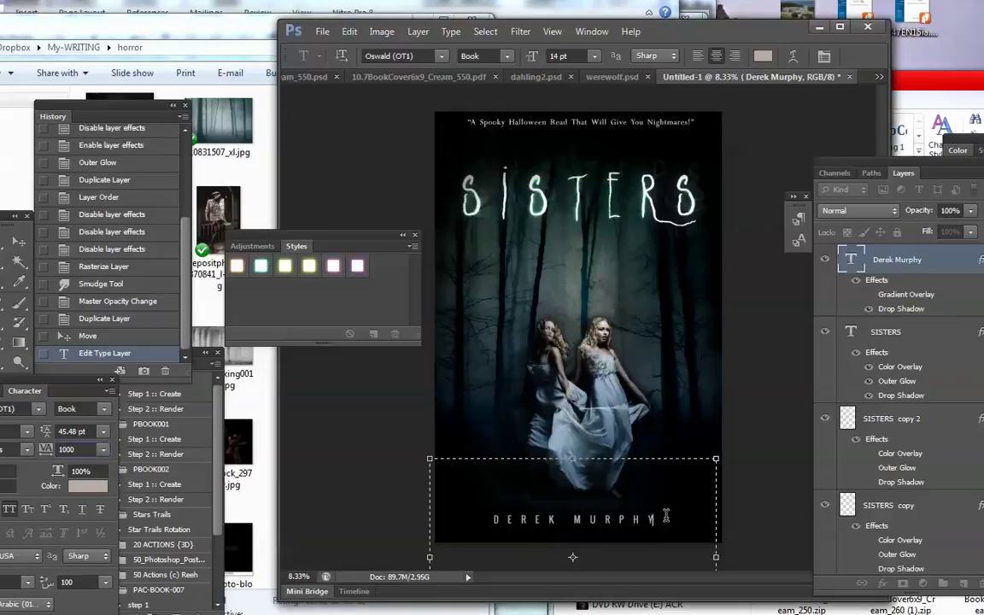
left_click(17, 241)
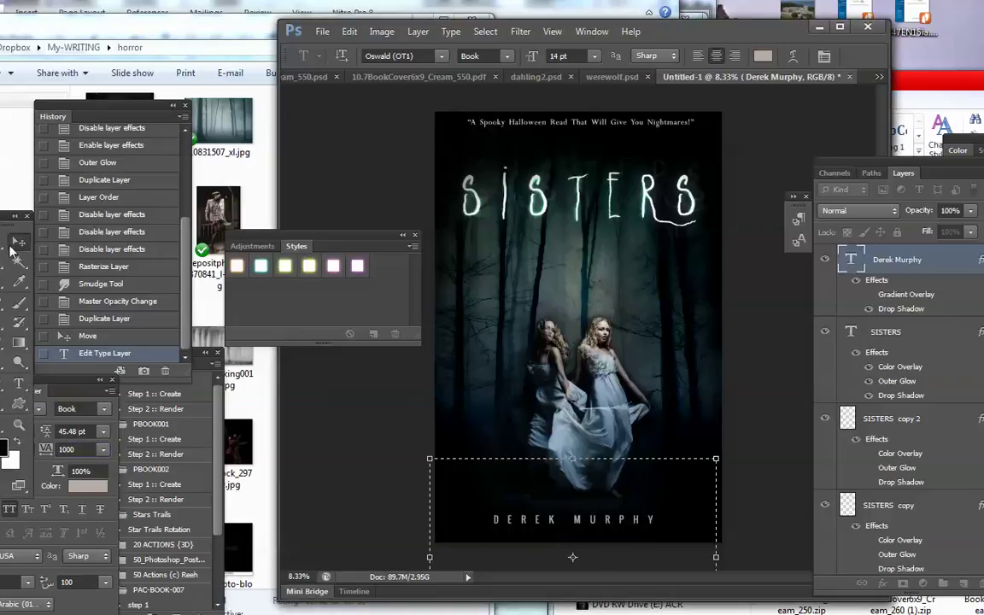
right_click(894, 262)
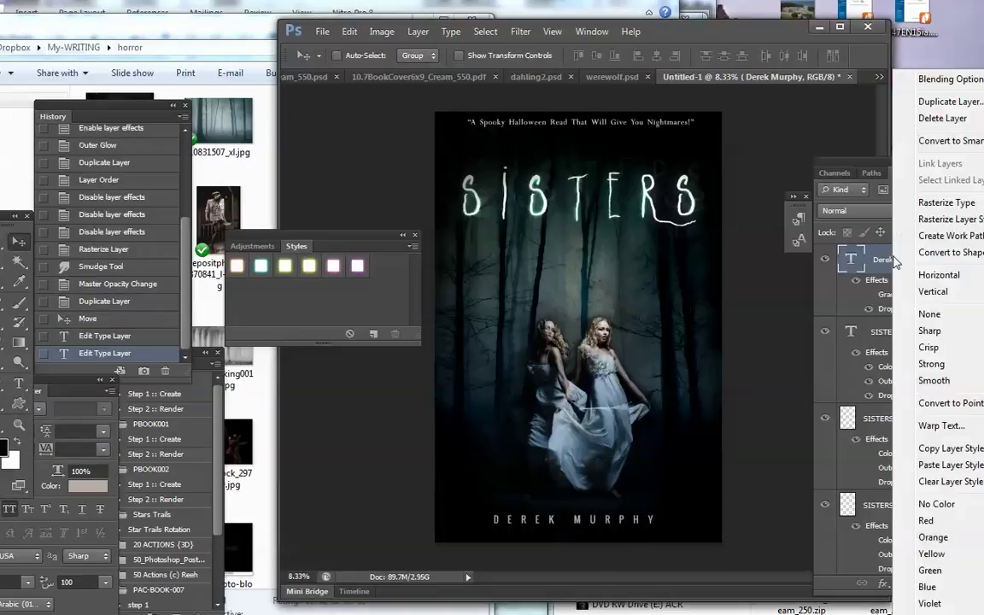
Paste the SISTERS title's layer style onto the author name, then switch off its Color Overlay.
left_click(952, 452)
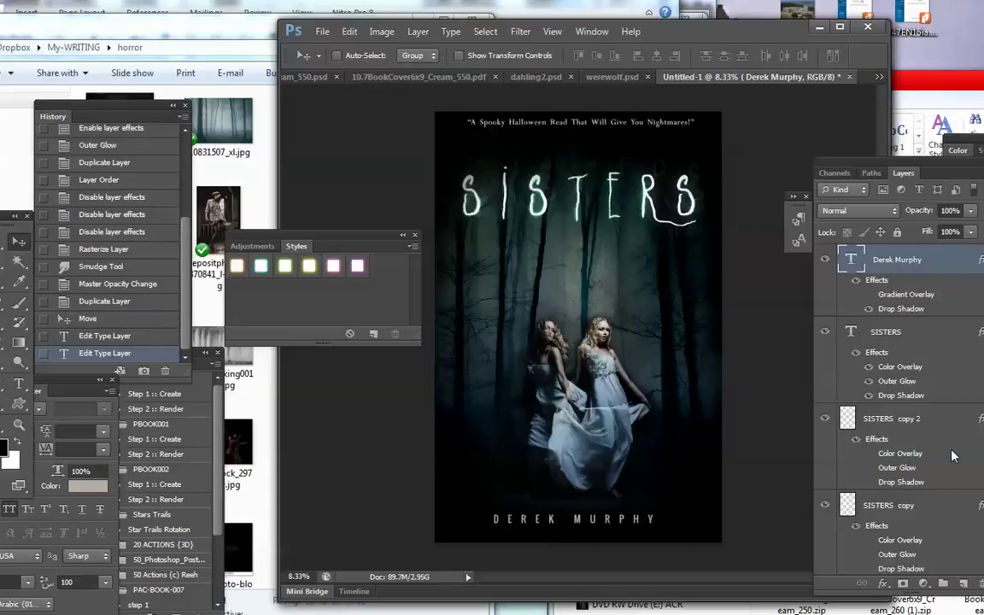
key("shift+alt+j")
left_click(891, 336)
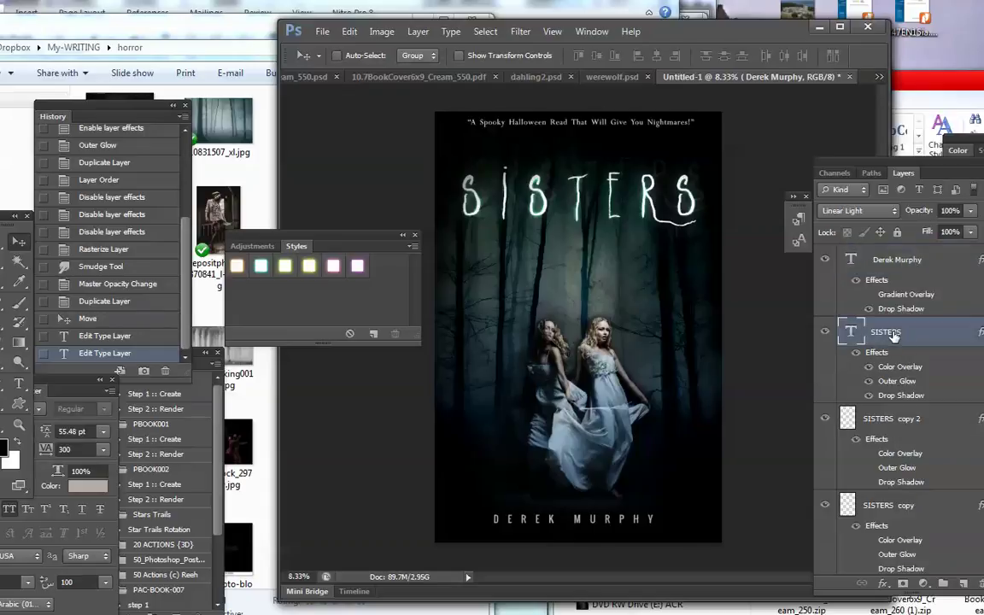
right_click(893, 337)
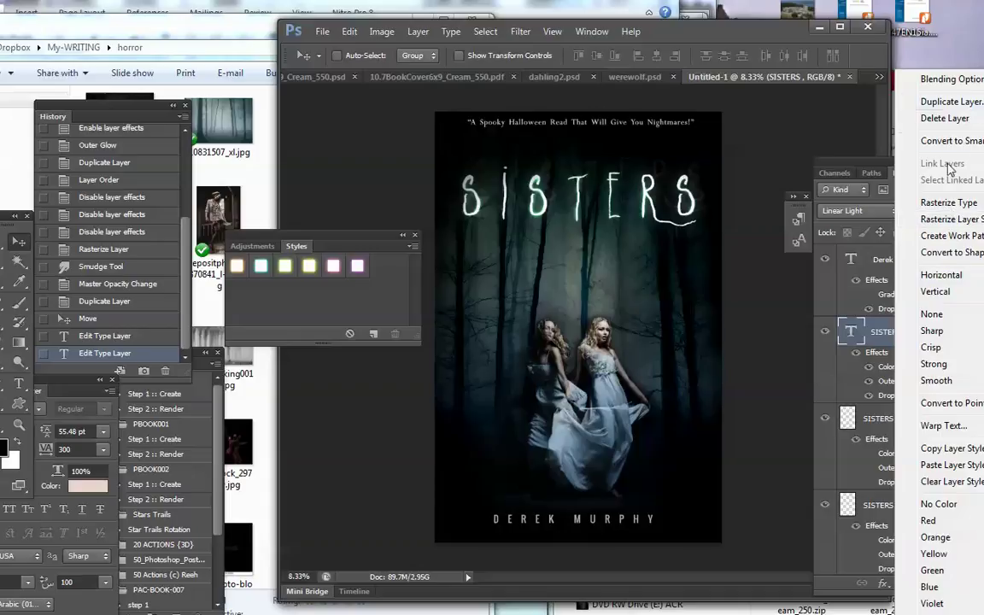
left_click(947, 448)
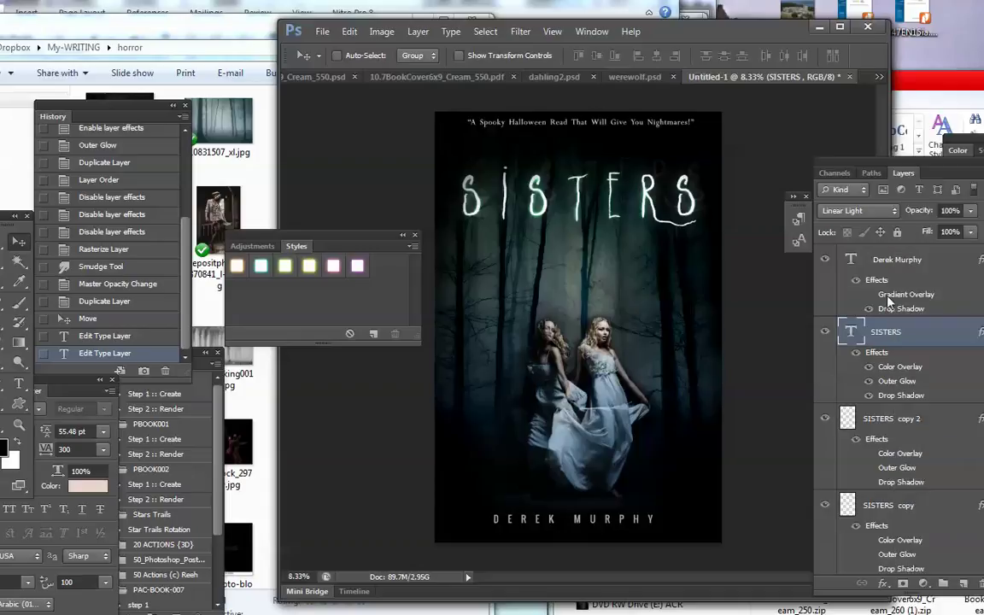
left_click(895, 261)
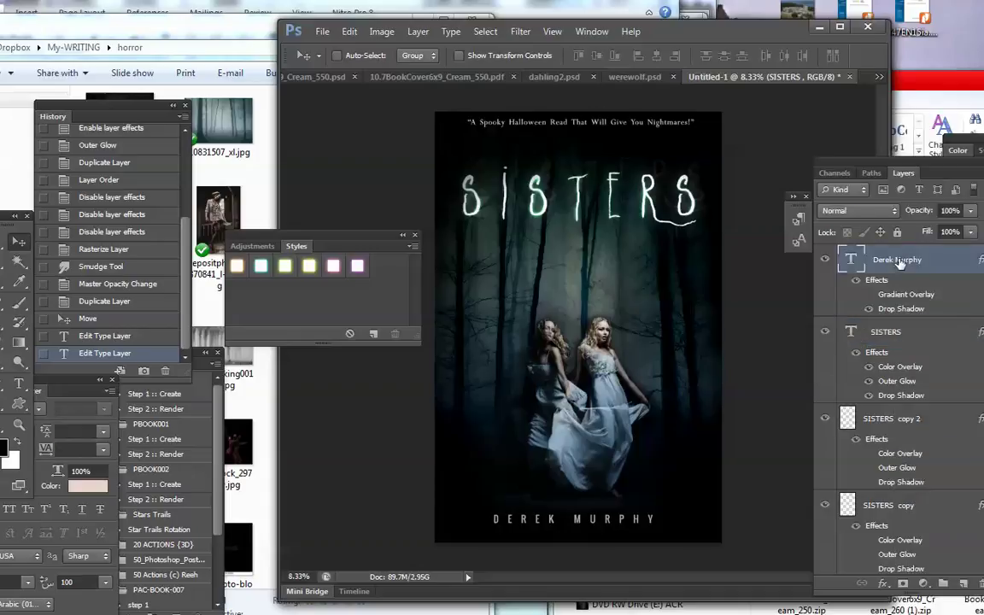
right_click(902, 261)
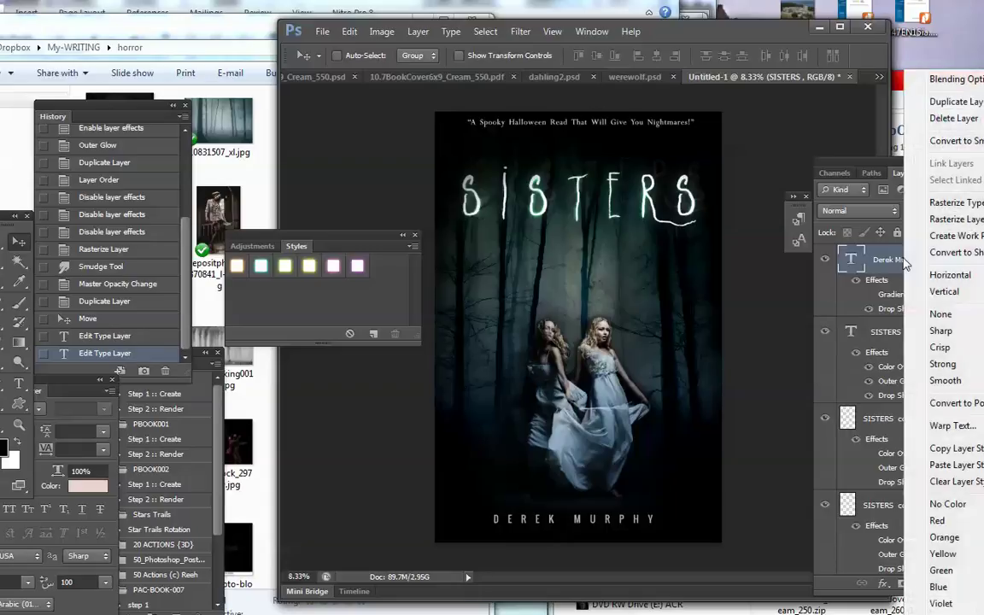
left_click(956, 464)
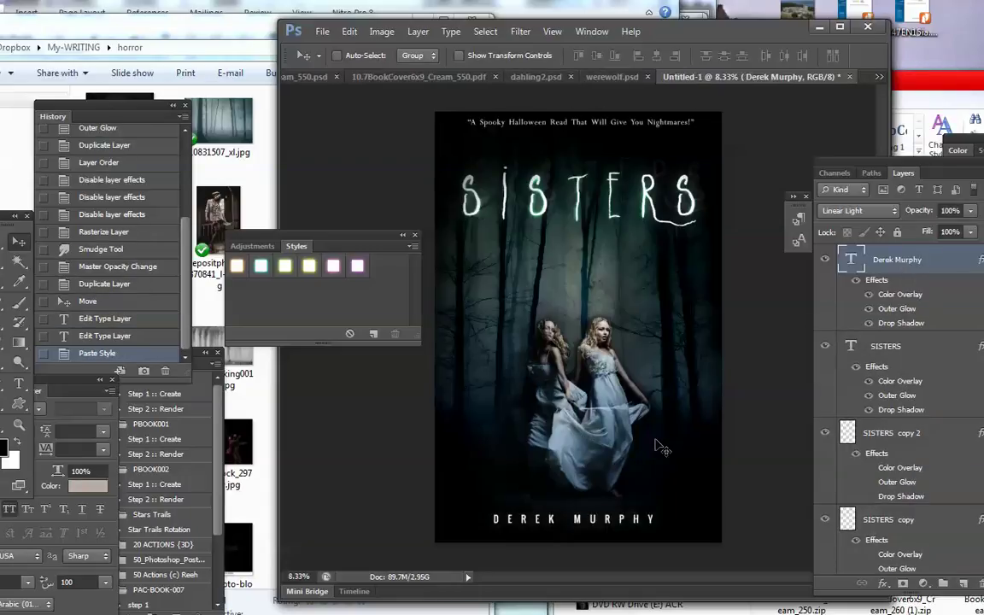
left_click(869, 311)
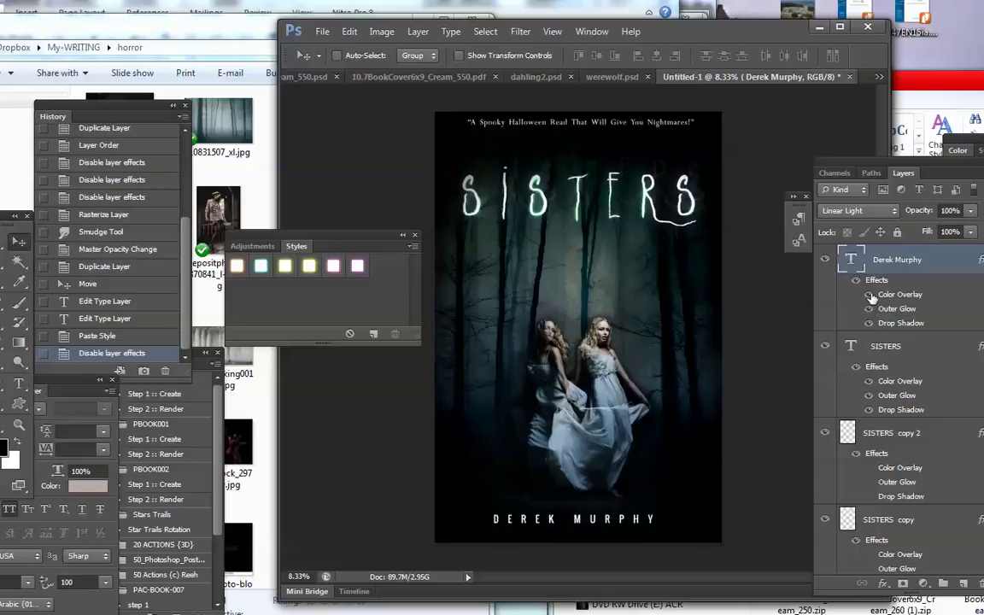
double_click(870, 295)
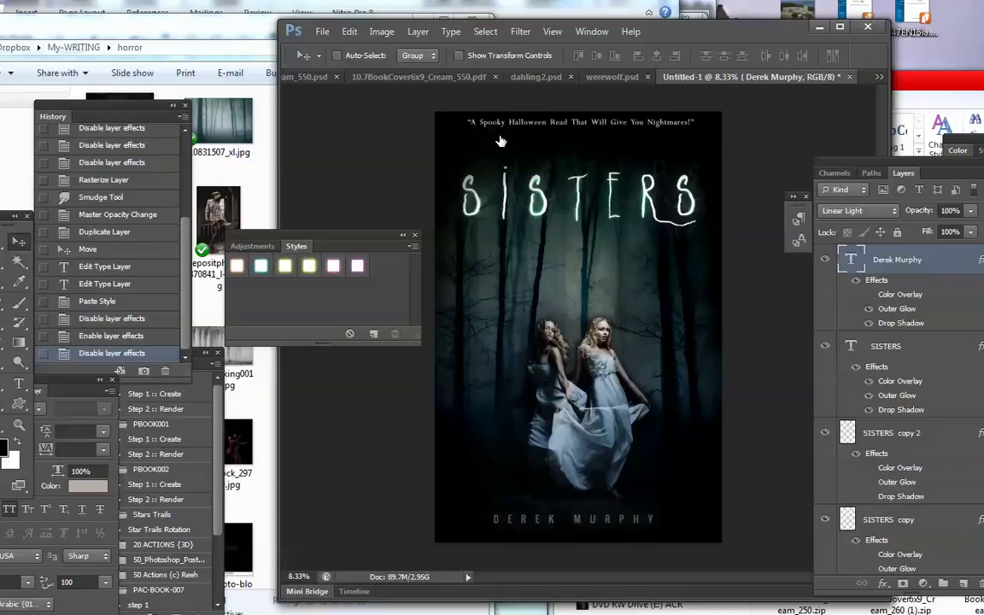
Try the author name at 22 pt, then 20 pt, and widen its text box slightly.
key("t")
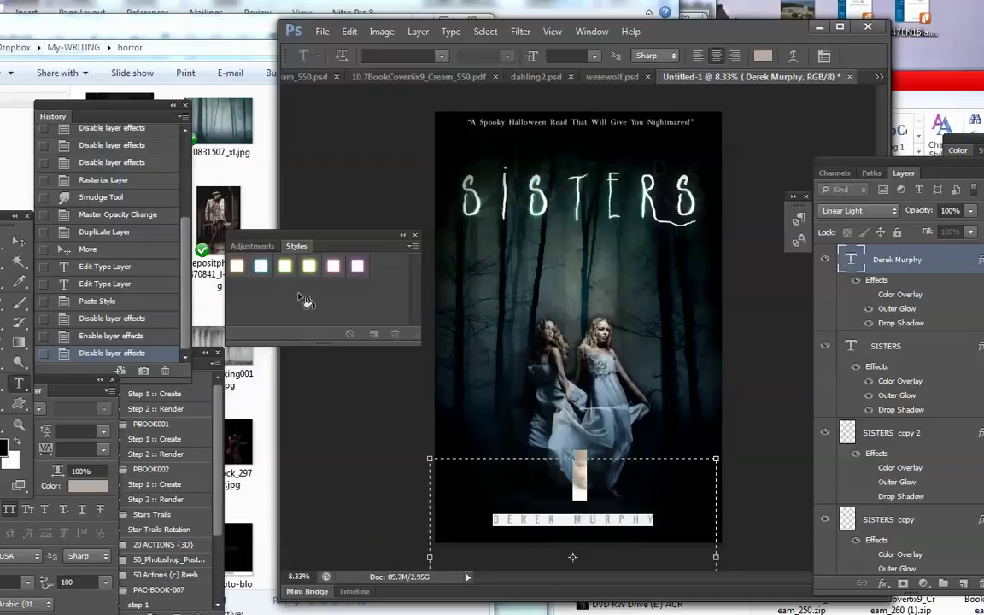
left_click(569, 56)
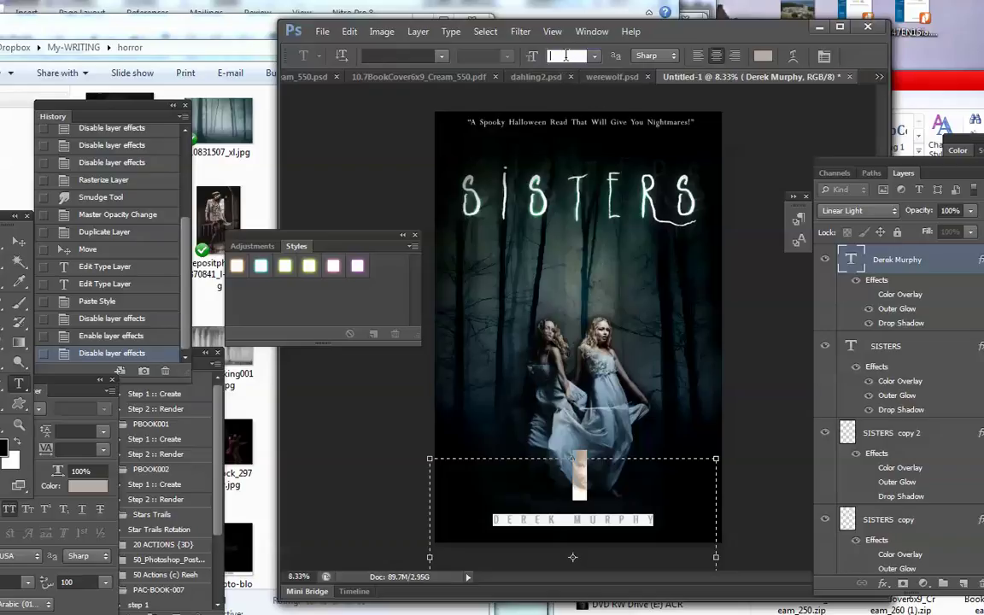
type("22")
key("Return")
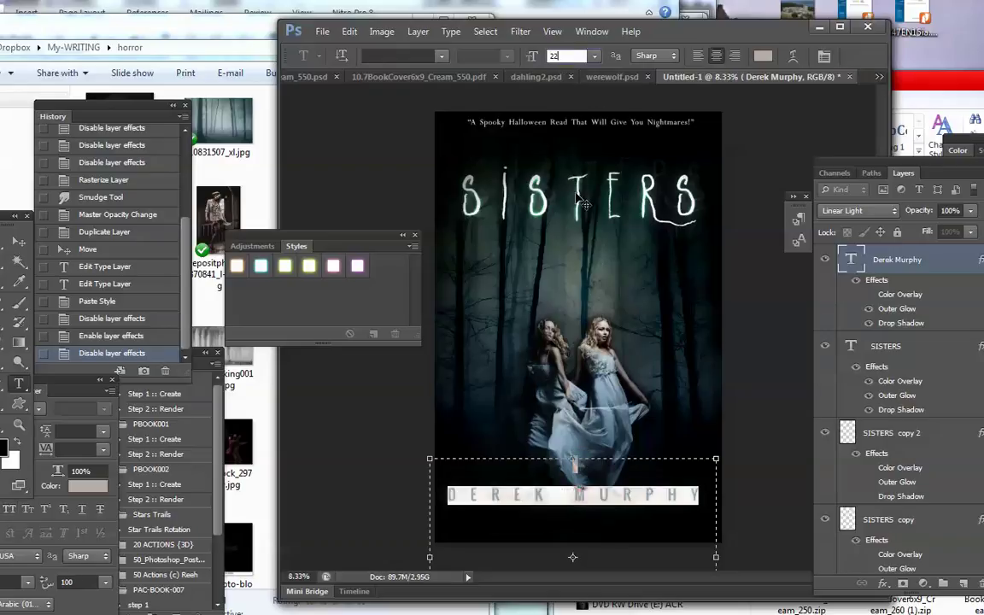
type("20")
key("Return")
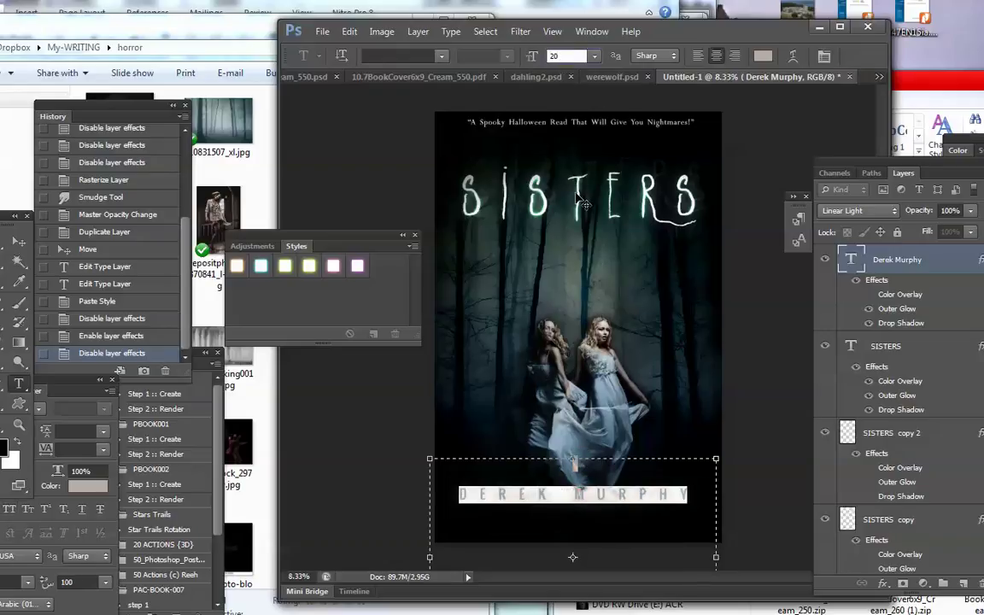
left_click(718, 455)
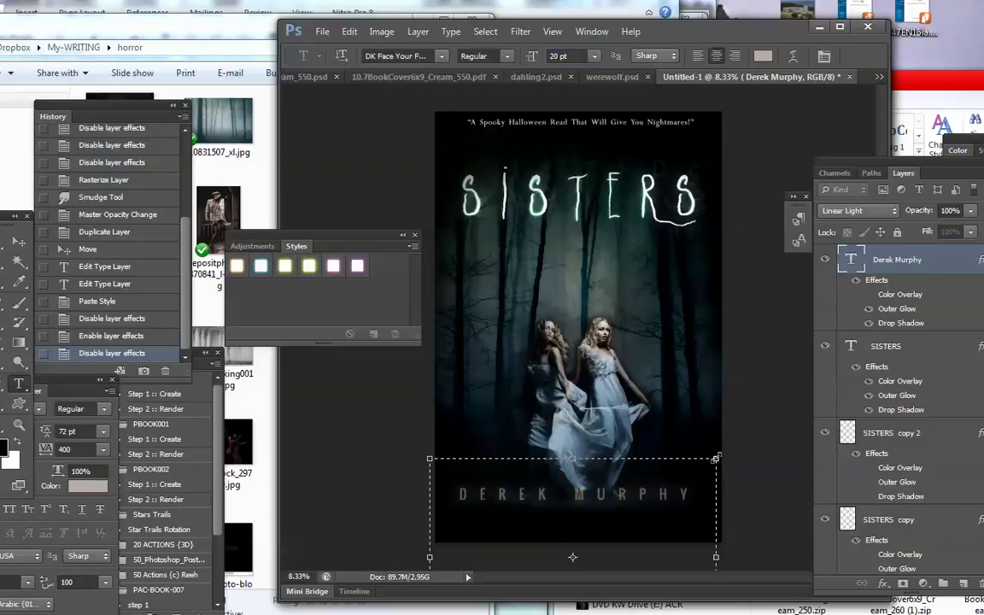
left_click_drag(715, 455, 722, 458)
left_click_drag(429, 457, 435, 463)
Set the author name to 18 pt and nudge it down twice with Shift+Down.
key("ctrl+a")
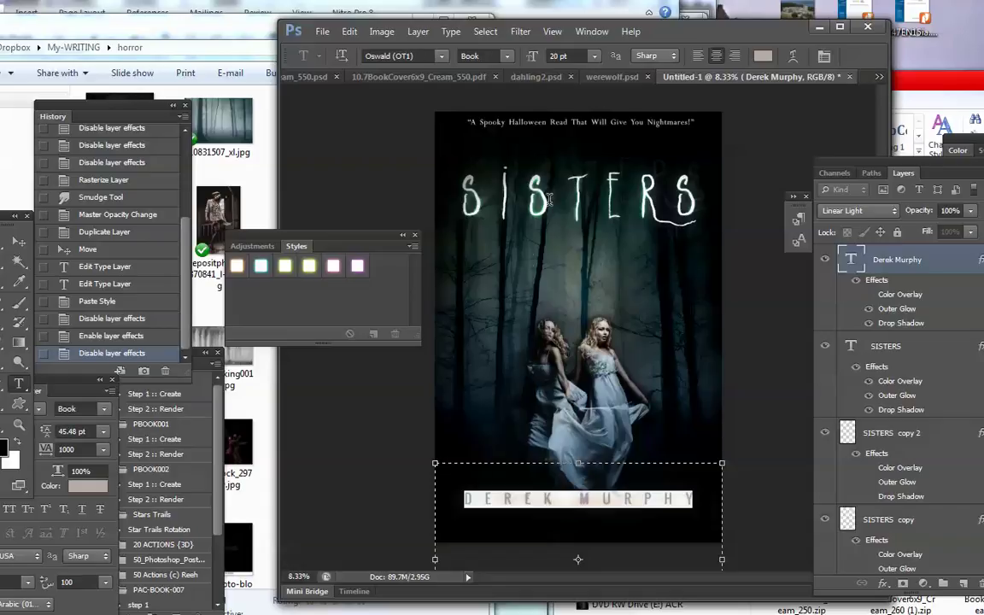
left_click(547, 55)
type("18")
key("Return")
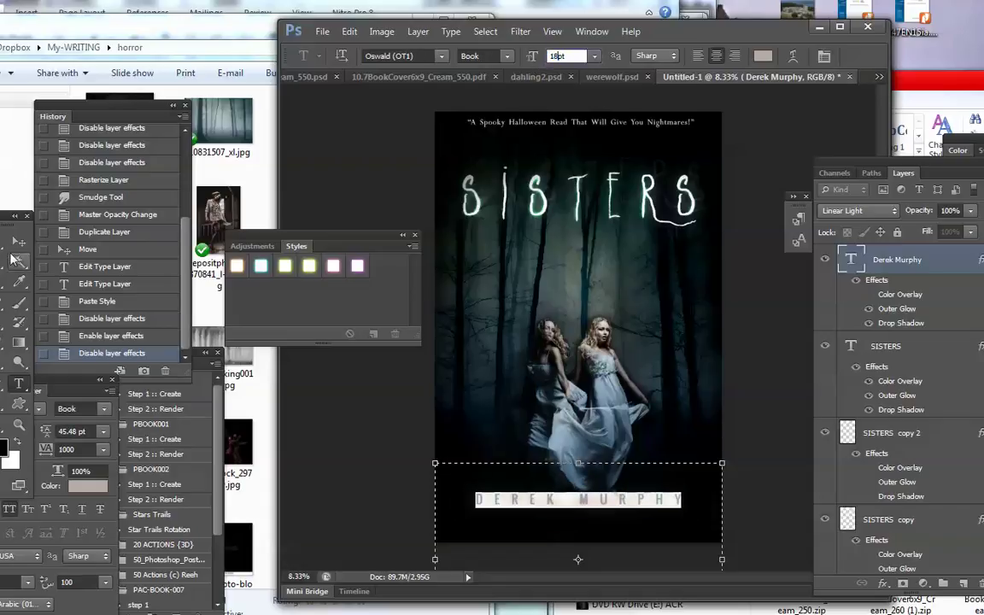
left_click(548, 374)
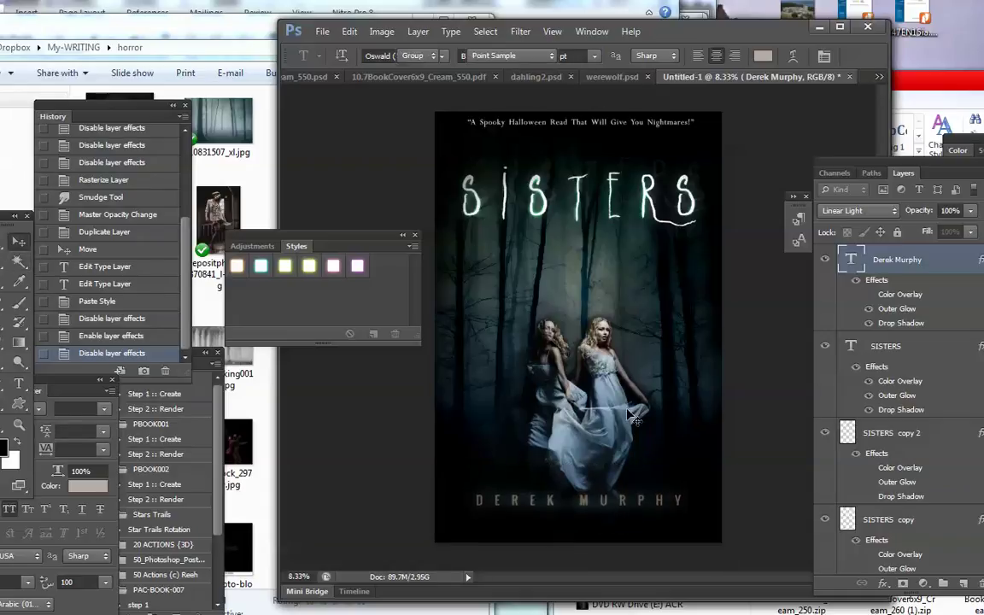
key("v")
key("shift+Down")
key("shift+Down")
key("shift+Down")
key("shift+Down")
key("shift+Down")
key("shift+Down")
key("shift+Down")
key("shift+Down")
key("shift+Down")
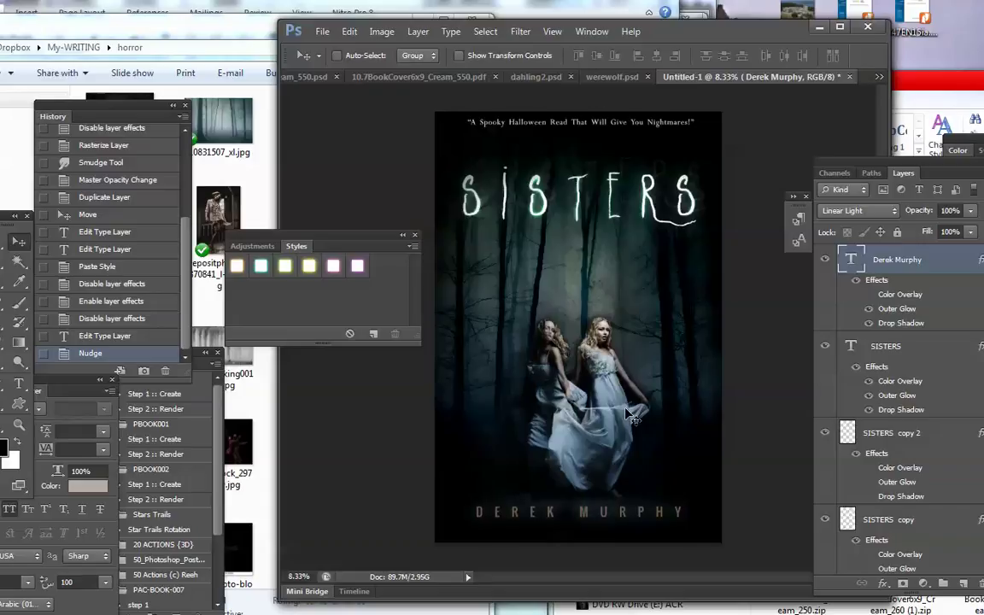
key("shift+Down")
Hide several Depositphotos layers, including the Multiply copy, and lower one photo layer to 84% opacity.
scroll(867, 375, "down", 5)
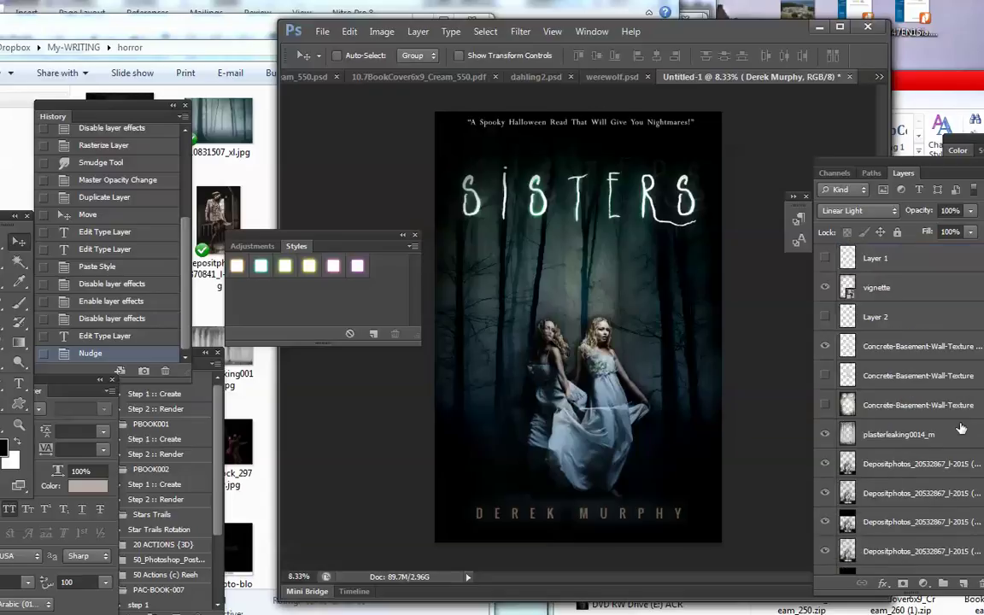
left_click(824, 464)
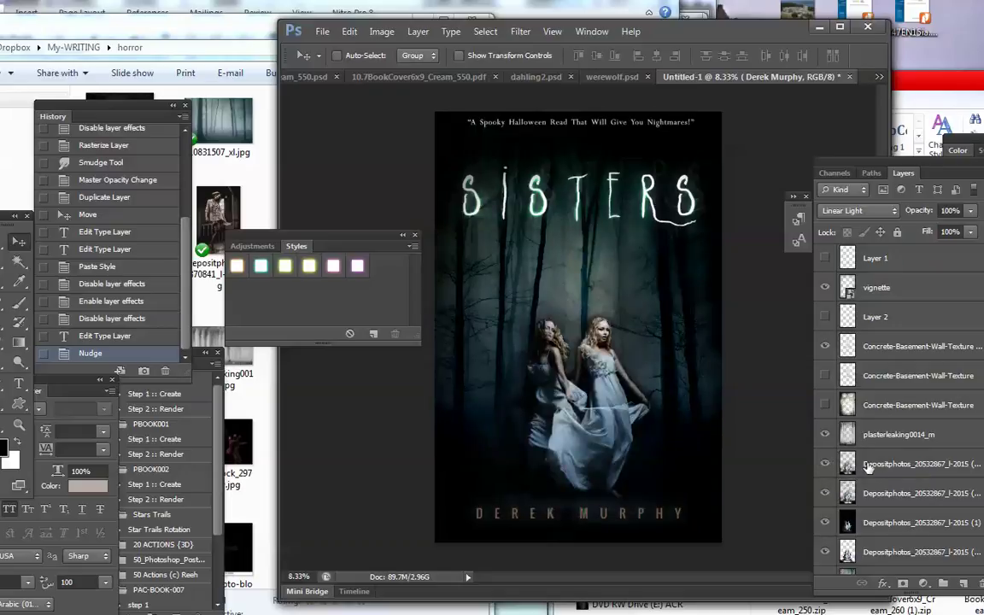
left_click(845, 464)
mouse_move(970, 213)
left_mouse_down()
mouse_move(949, 232)
mouse_move(970, 229)
left_mouse_up()
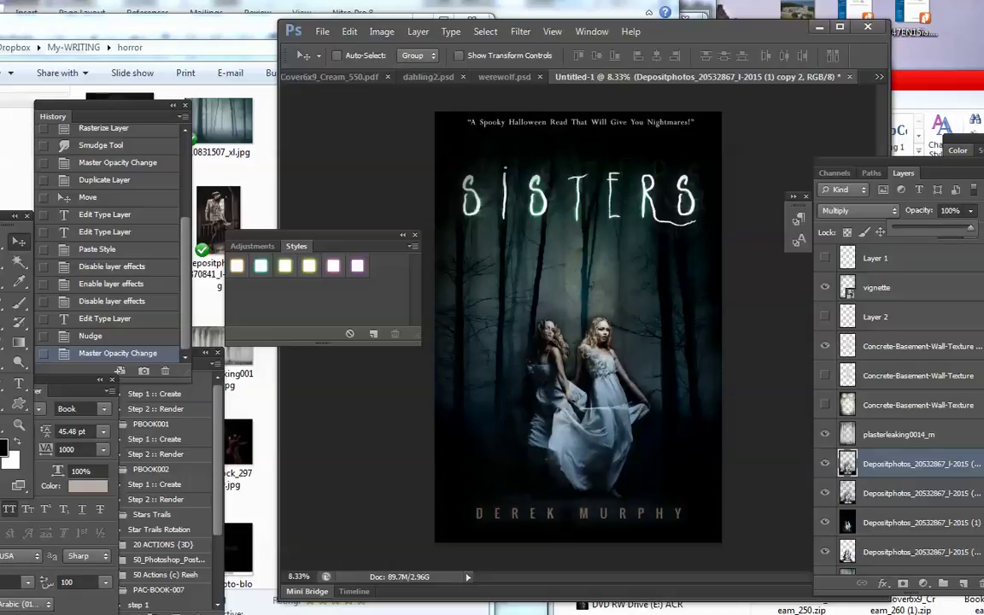
left_click(824, 493)
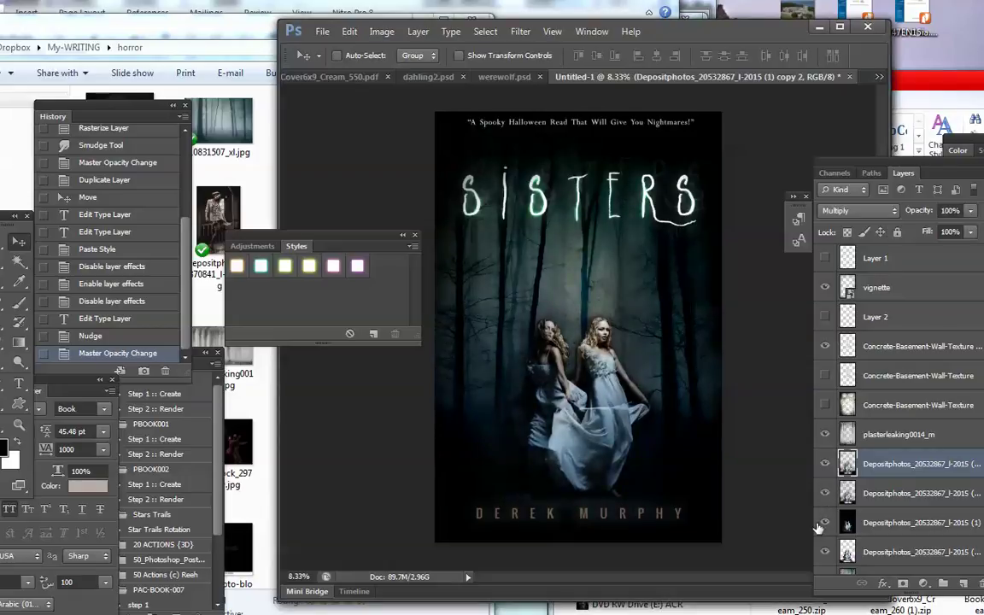
left_click(825, 523)
left_click(825, 464)
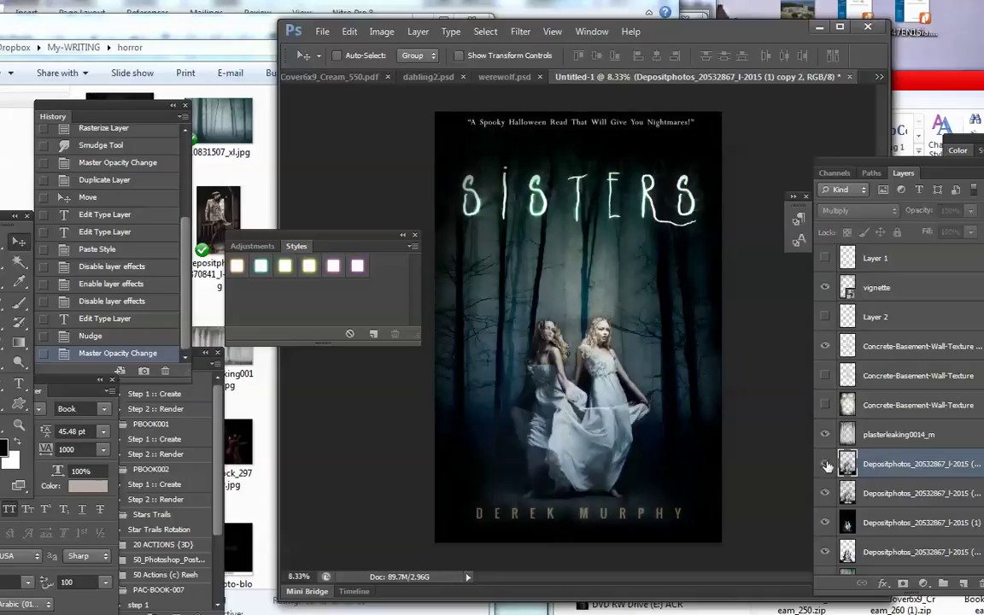
Duplicate the sisters photo layer and paste the glow layer style onto the copy.
right_click(888, 463)
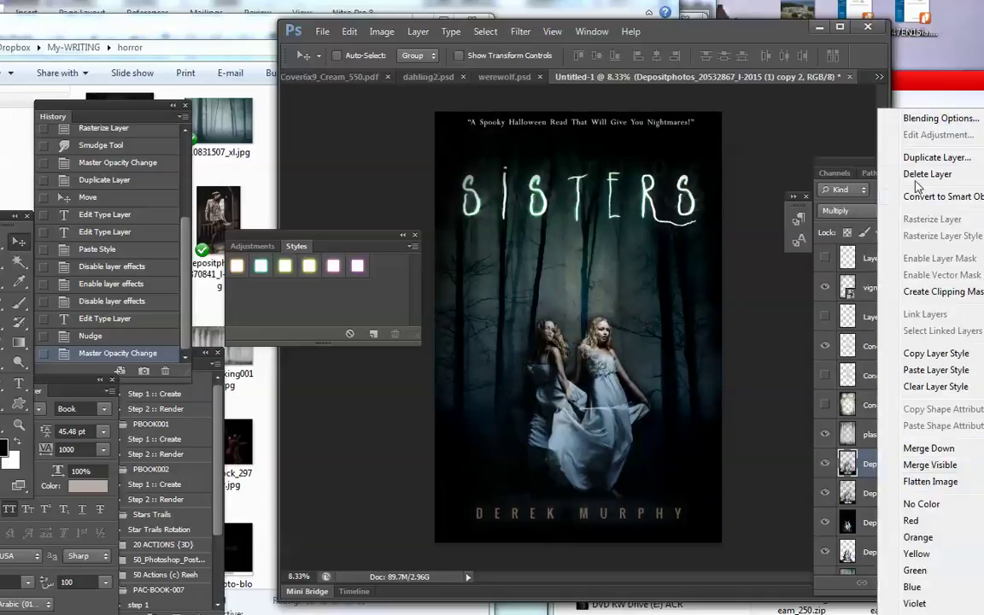
left_click(931, 157)
key("Return")
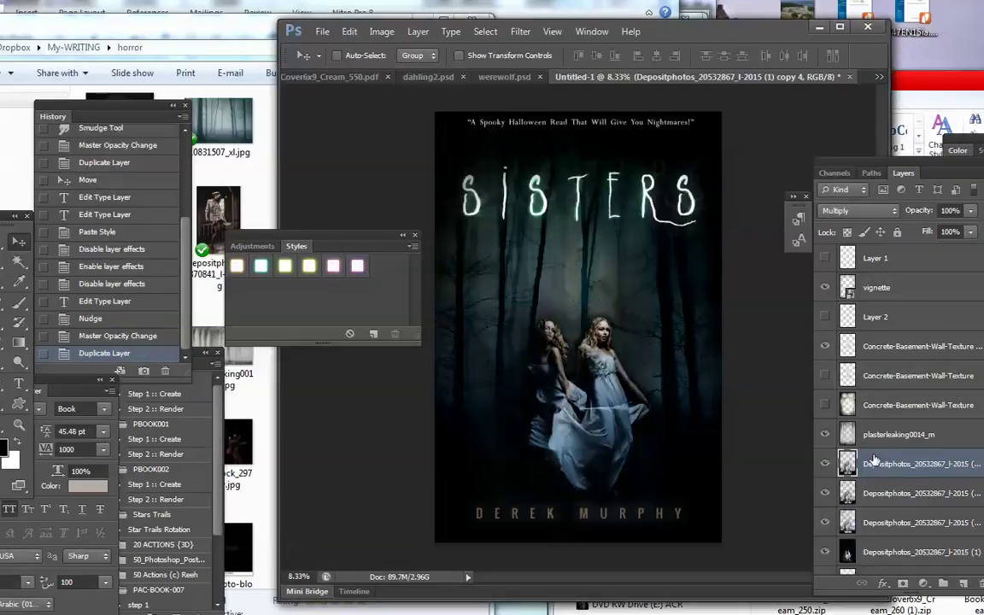
right_click(873, 462)
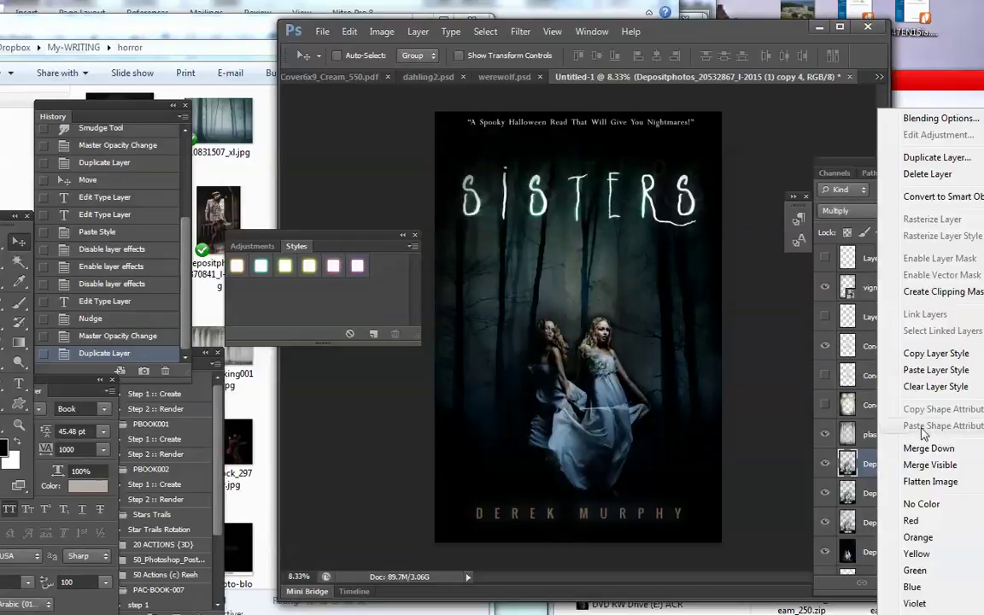
left_click(934, 370)
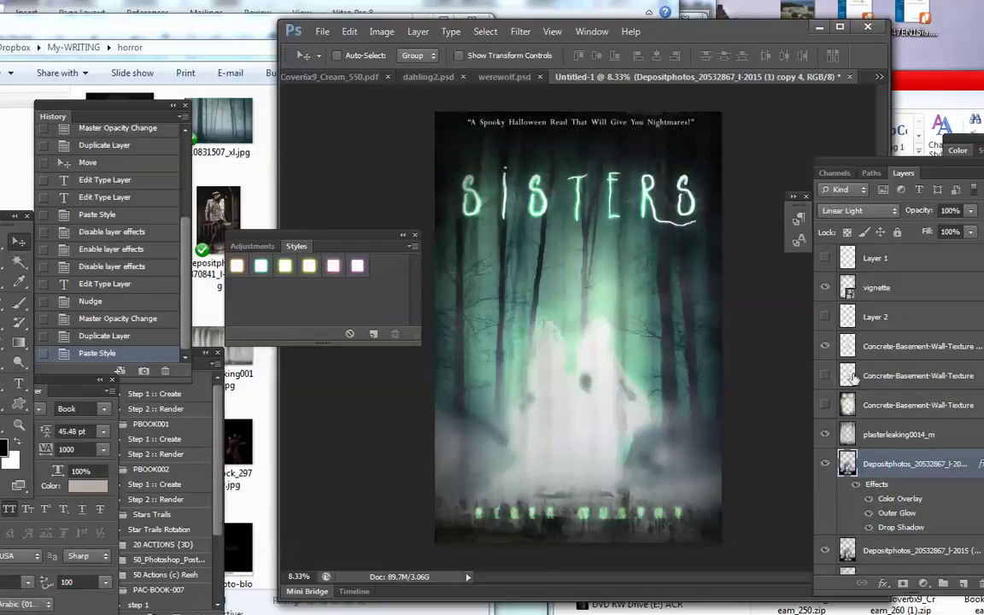
Set the duplicate to 77% opacity with Soft Light blend mode.
left_click(969, 210)
left_click_drag(931, 232, 952, 229)
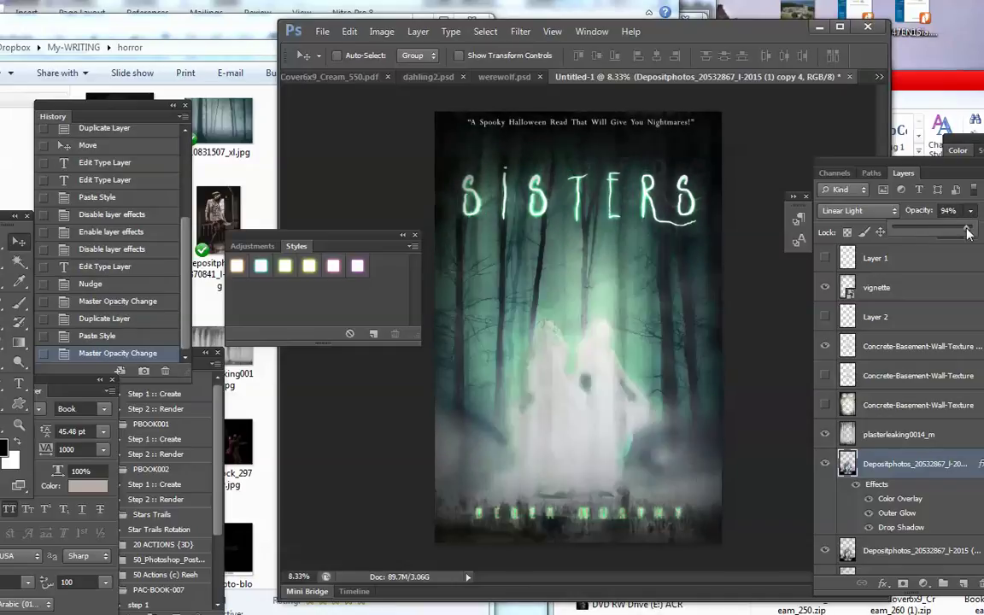
left_click(858, 210)
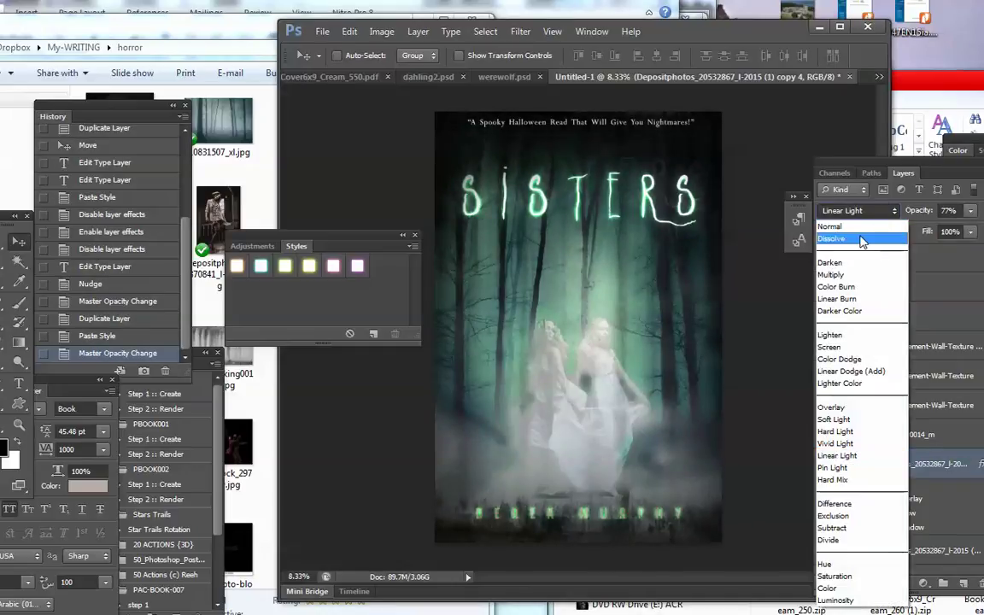
left_click(845, 335)
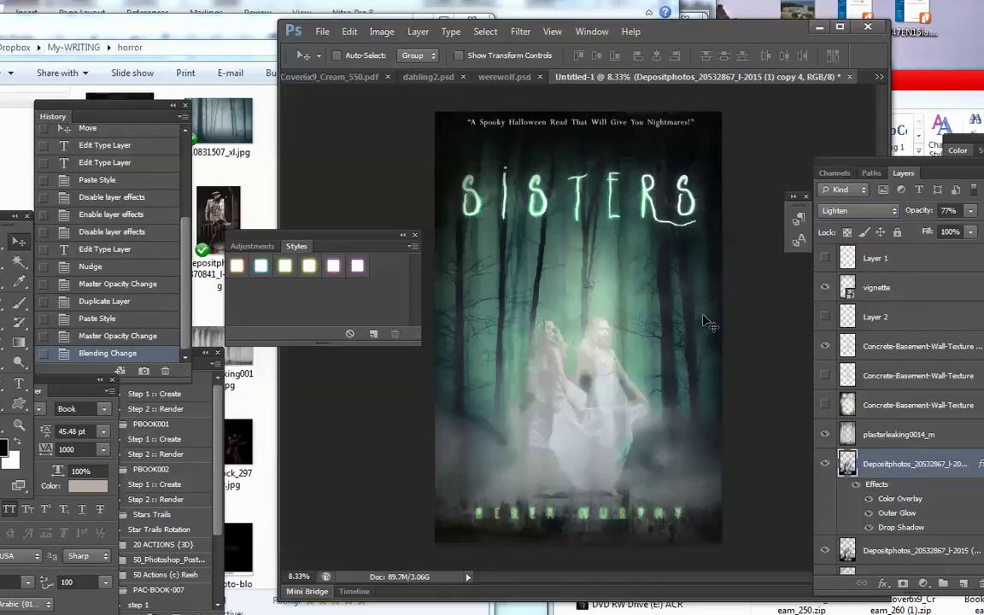
key("Down")
key("Down")
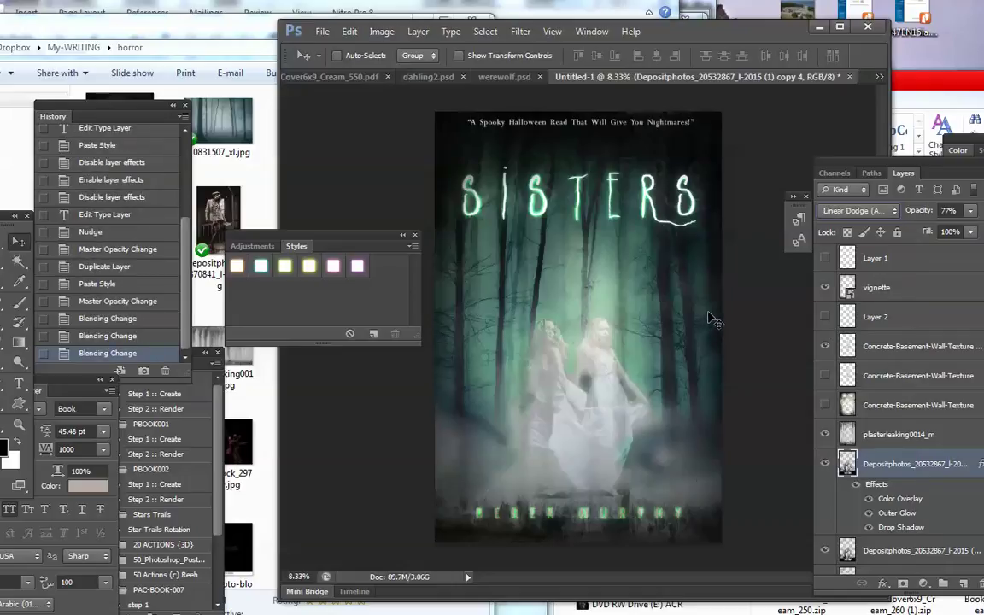
key("Down")
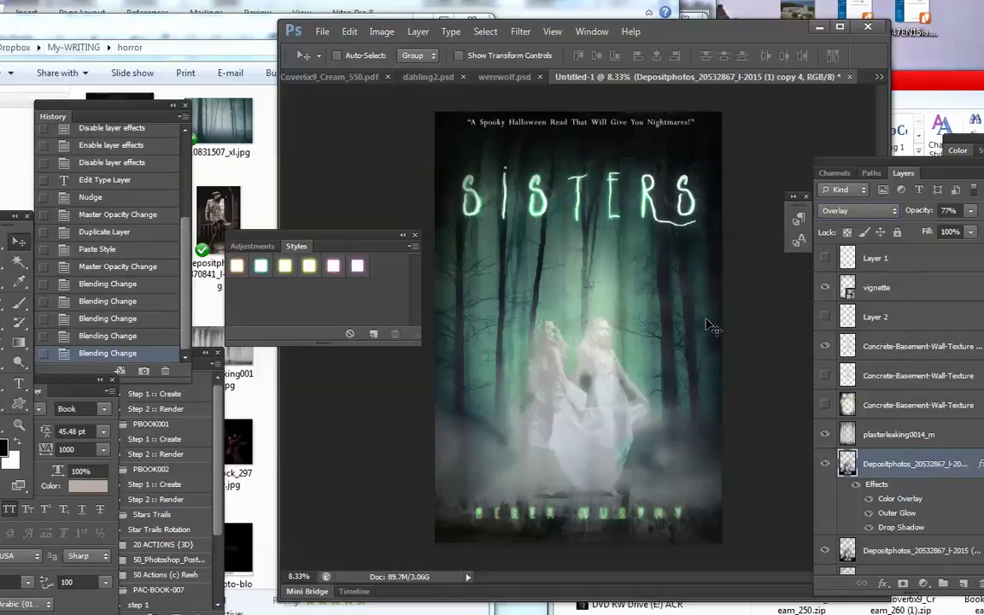
key("Down")
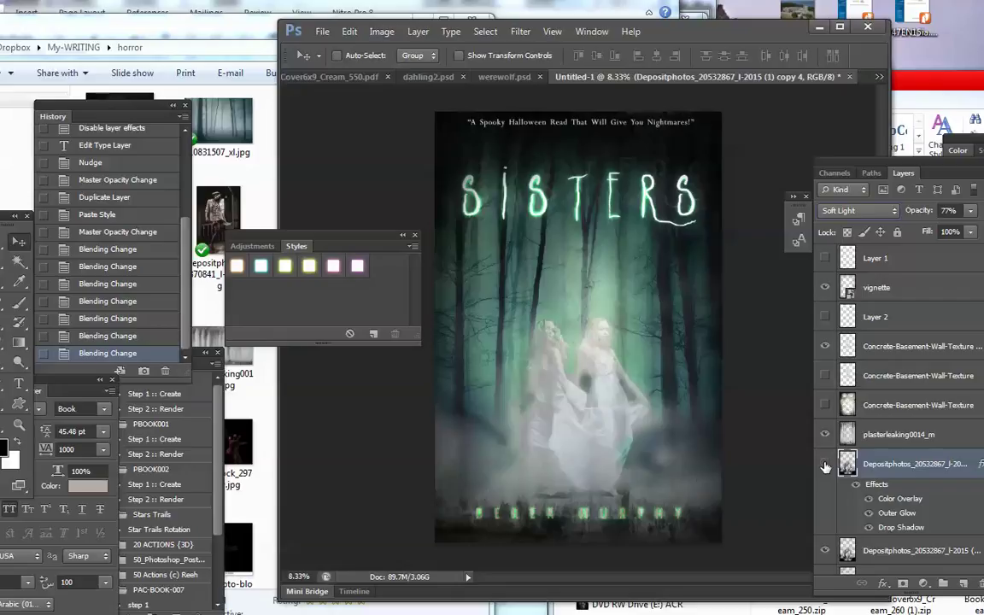
Hide the duplicate and drag the Depositphotos_46998391_I-2015 smoke image onto the cover.
left_click(825, 465)
left_click(218, 120)
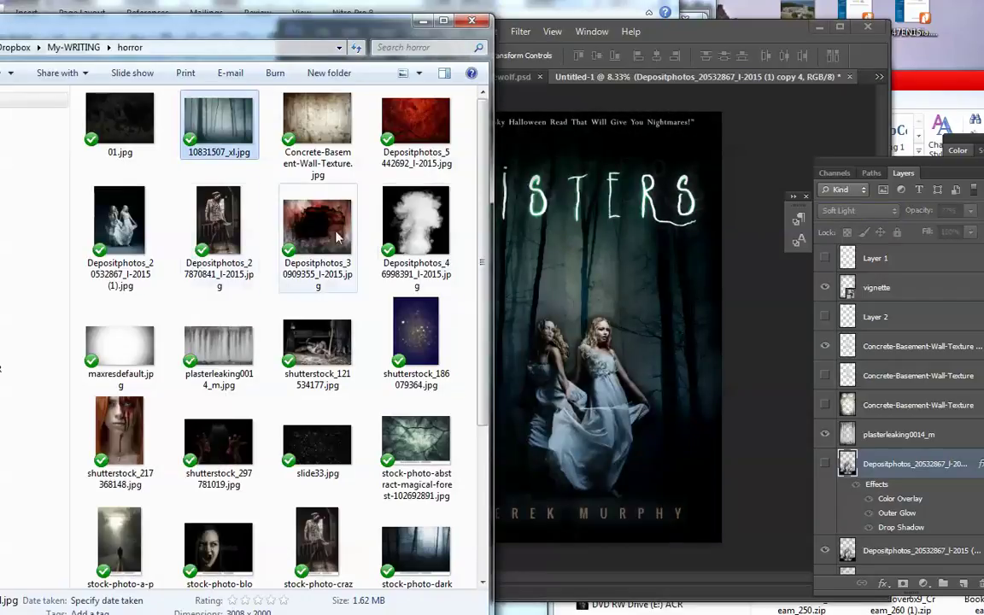
left_click_drag(415, 221, 631, 438)
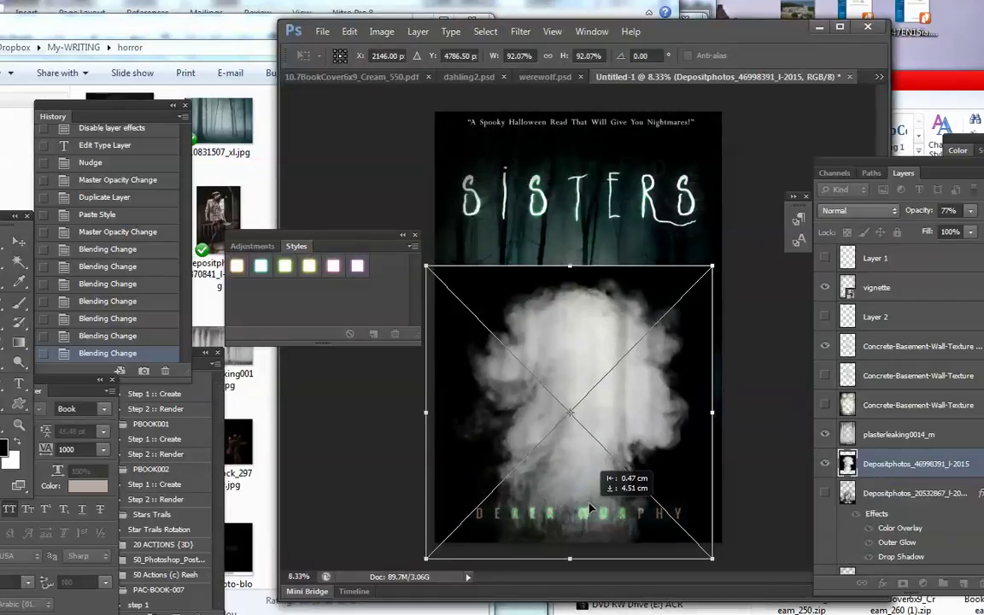
Place the smoke image, blend it in Lighten mode, and fade its opacity.
key("Return")
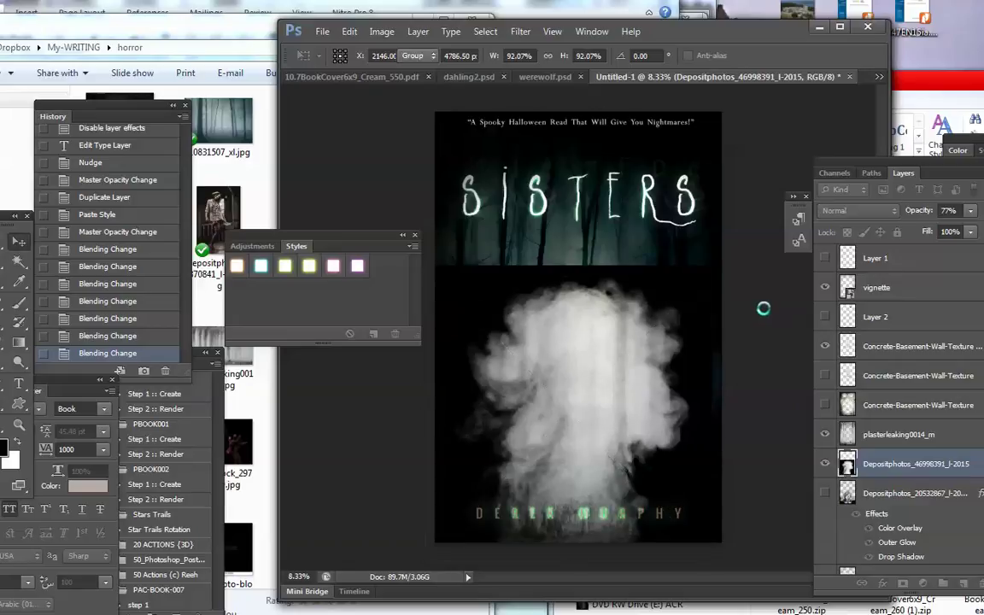
left_click(893, 214)
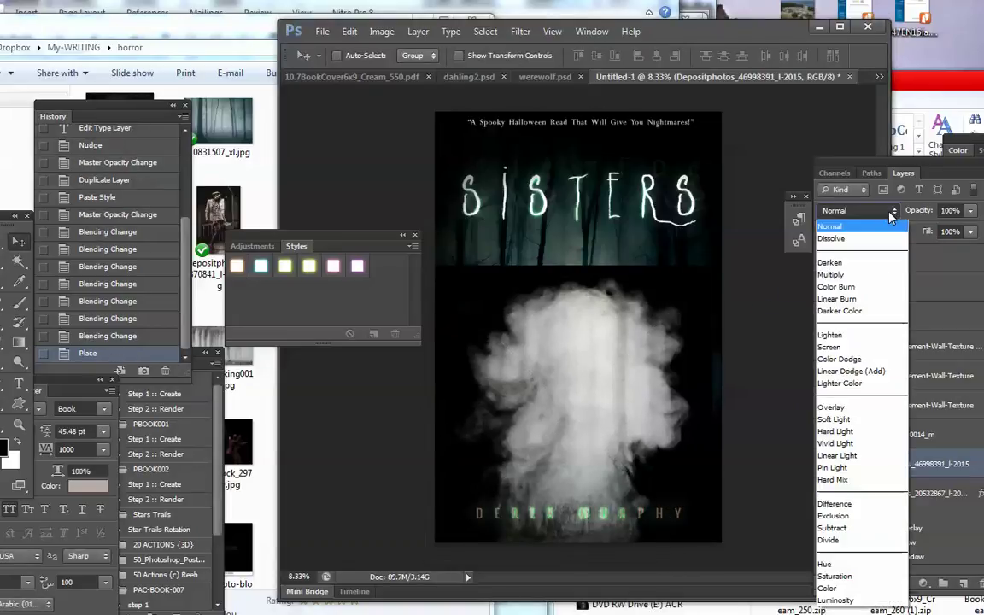
left_click(828, 334)
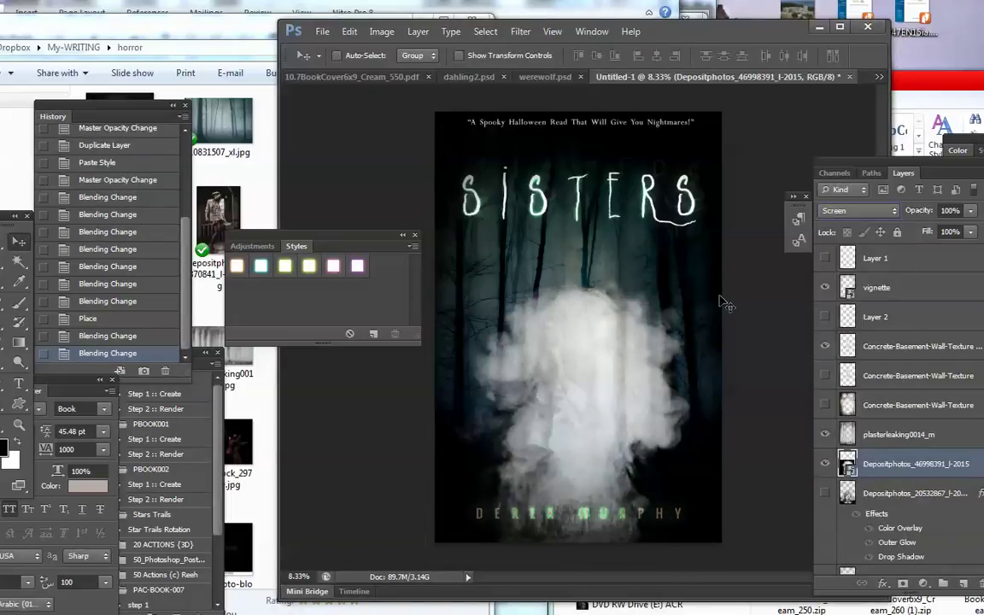
mouse_move(970, 210)
left_mouse_down()
mouse_move(912, 232)
mouse_move(936, 236)
left_mouse_up()
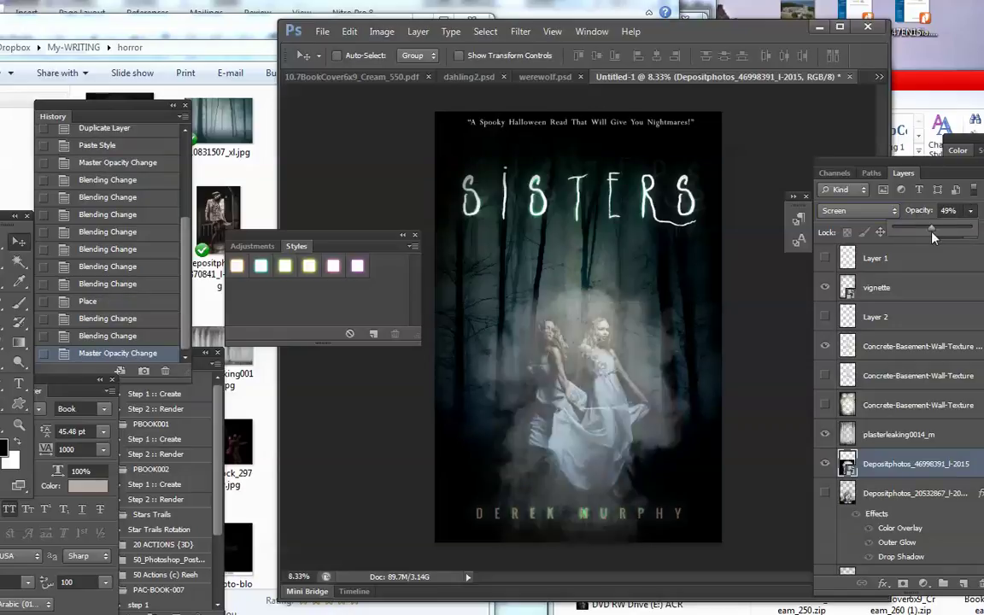
mouse_move(870, 467)
left_mouse_down()
mouse_move(883, 497)
mouse_move(882, 485)
left_mouse_up()
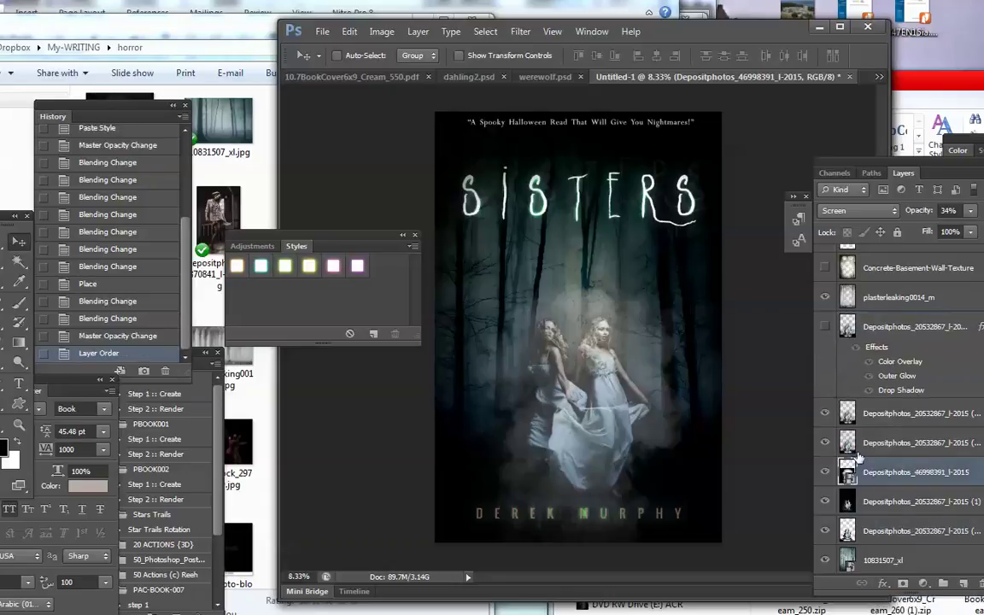
Set the smoke to Screen at 96% opacity and stack it above plasterleaking0014_m.
left_click(858, 210)
left_click(877, 314)
left_click(970, 210)
left_click_drag(971, 232, 982, 231)
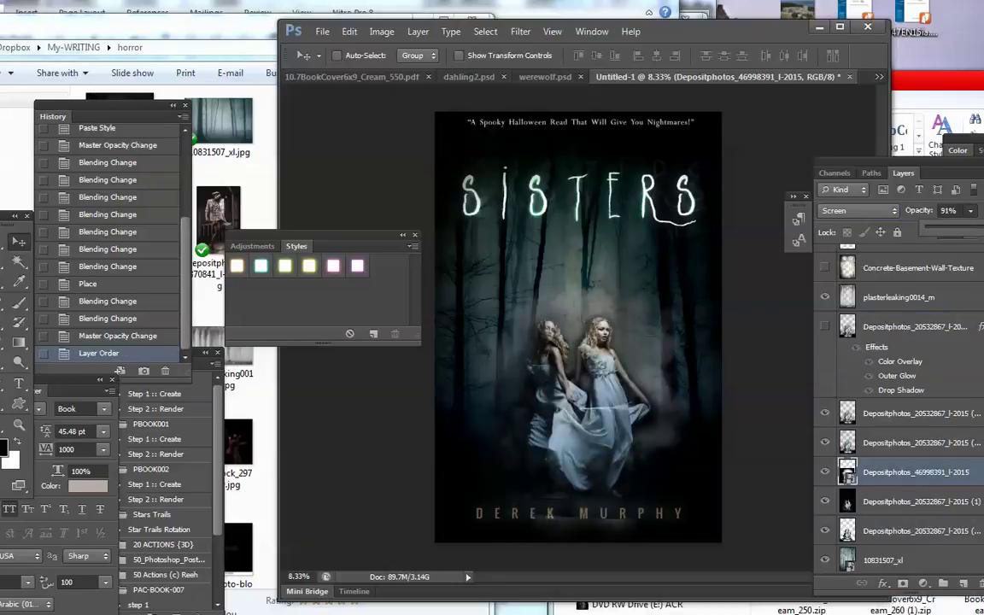
mouse_move(981, 230)
left_mouse_down()
mouse_move(963, 239)
mouse_move(979, 231)
left_mouse_up()
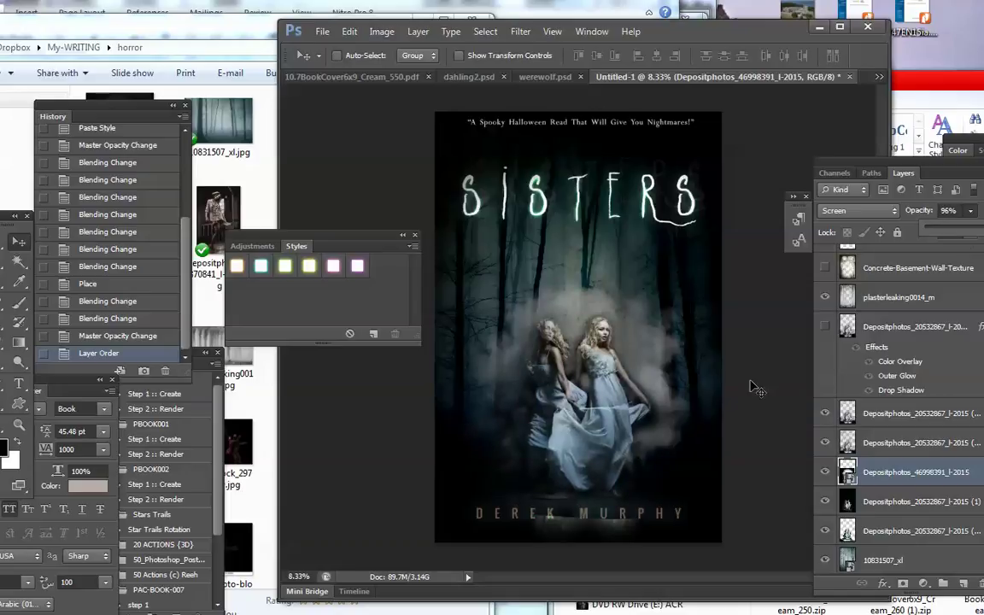
left_click_drag(905, 471, 897, 431)
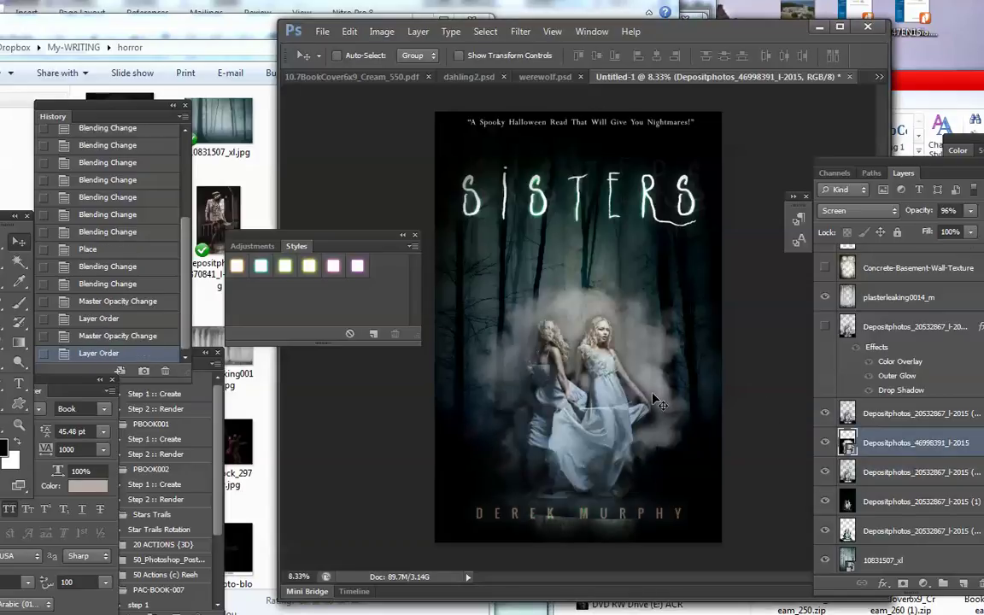
left_click_drag(656, 401, 632, 376)
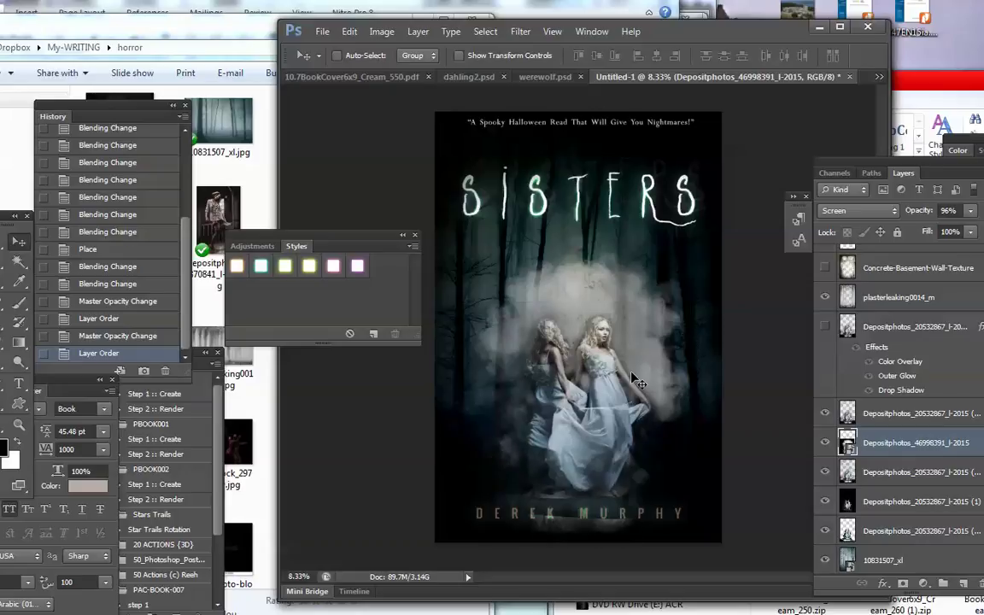
left_click_drag(905, 443, 871, 295)
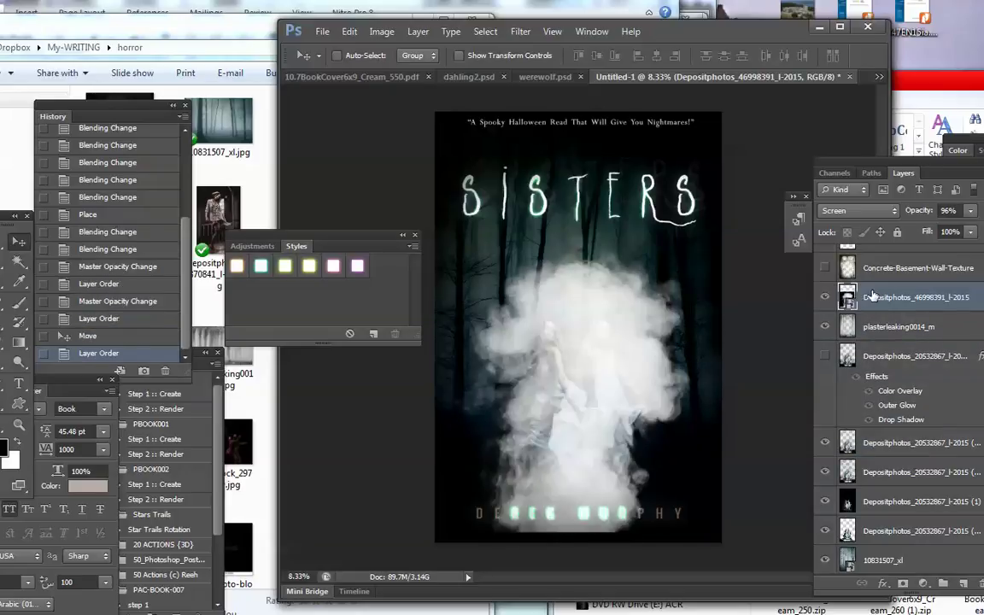
Nudge the smoke layer down and switch its blend mode to Color Dodge.
left_click_drag(600, 413, 597, 429)
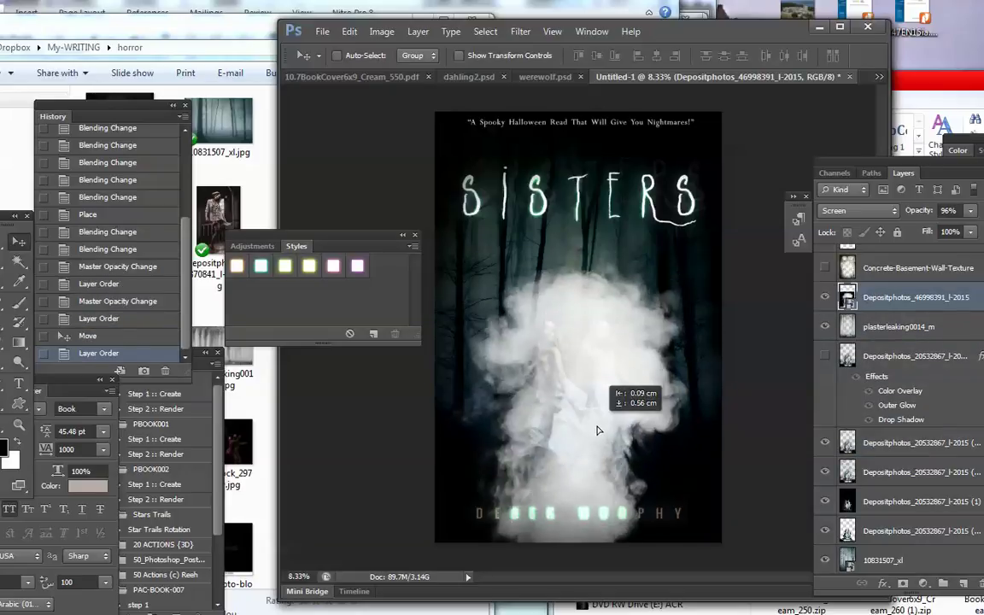
left_click(858, 210)
left_click(845, 288)
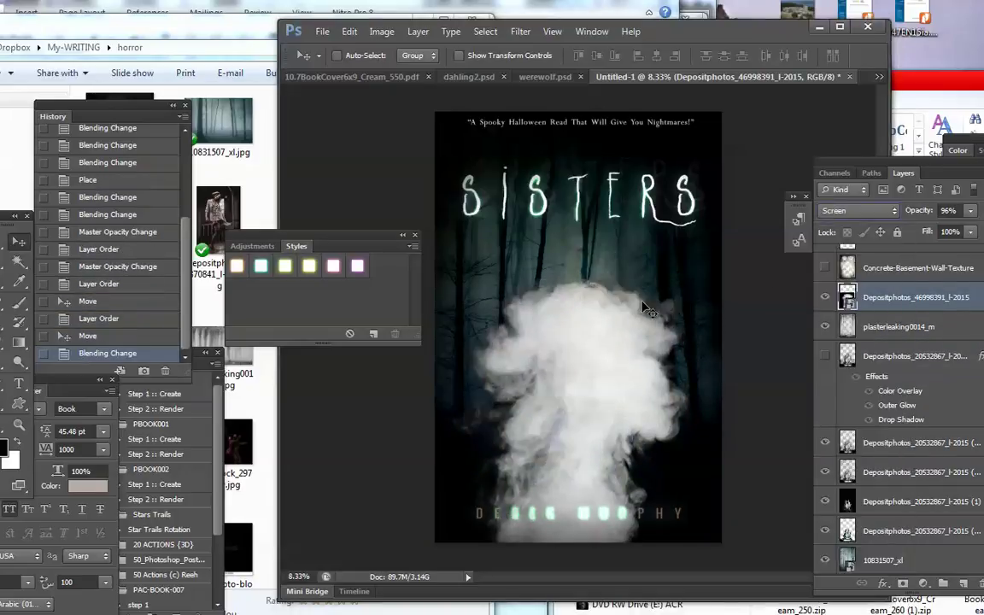
key("shift+plus")
key("shift+plus")
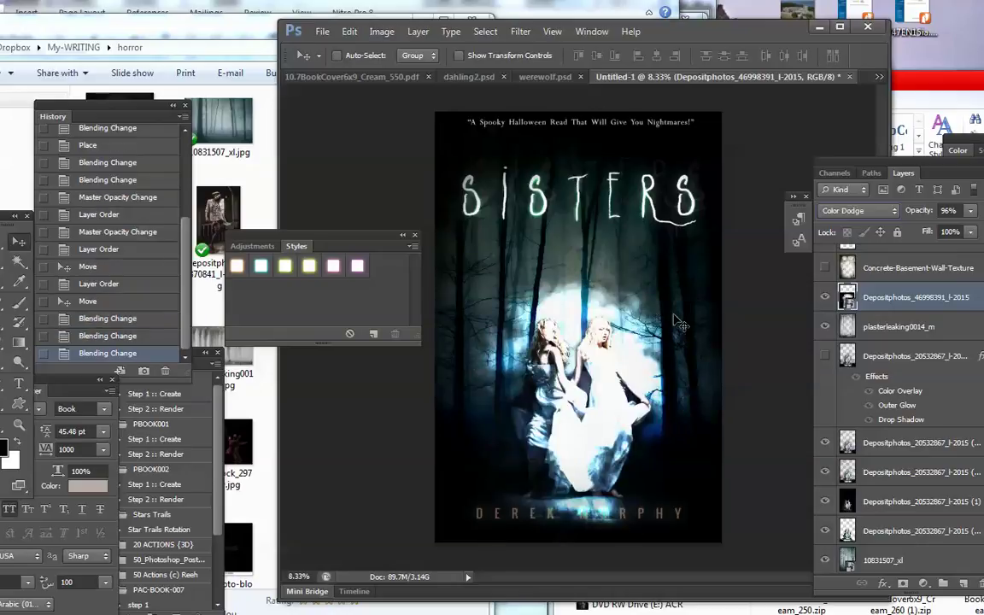
key("shift+plus")
key("shift+minus")
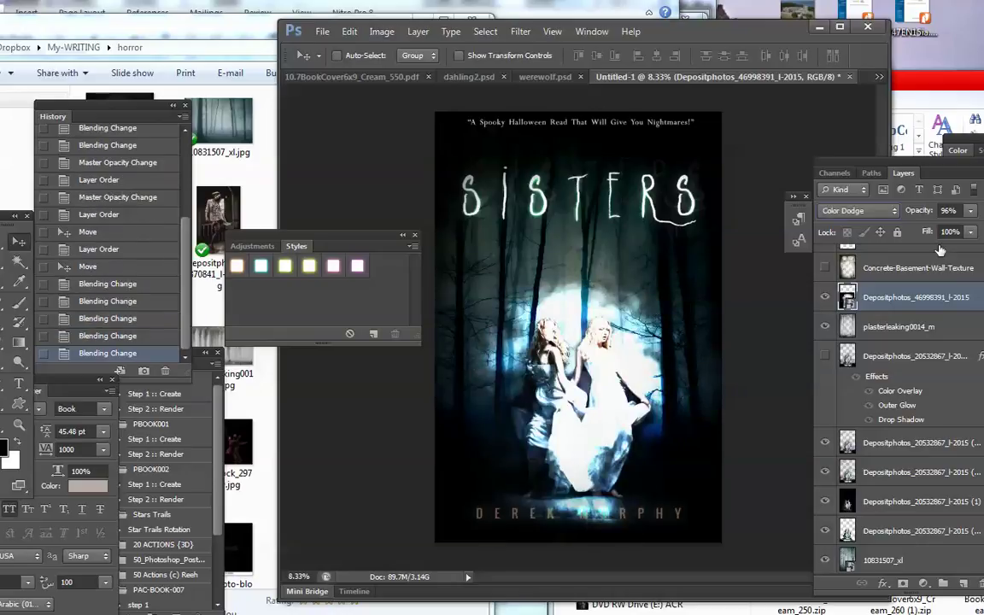
Lower the smoke layer to 69% opacity and shift it up among the trees.
left_click(972, 210)
left_click_drag(927, 231, 951, 237)
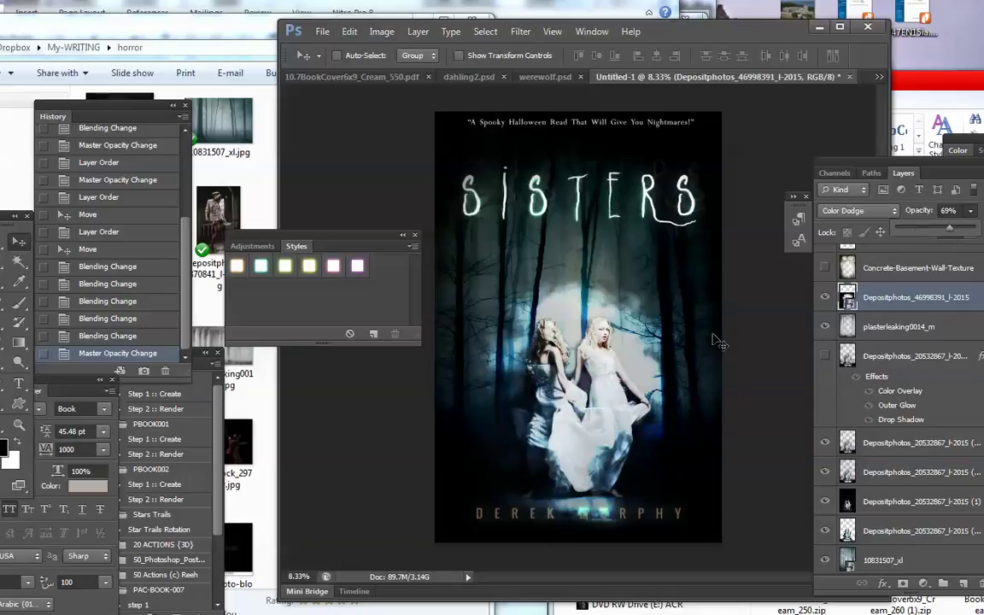
mouse_move(621, 410)
left_mouse_down()
mouse_move(629, 315)
mouse_move(698, 418)
left_mouse_up()
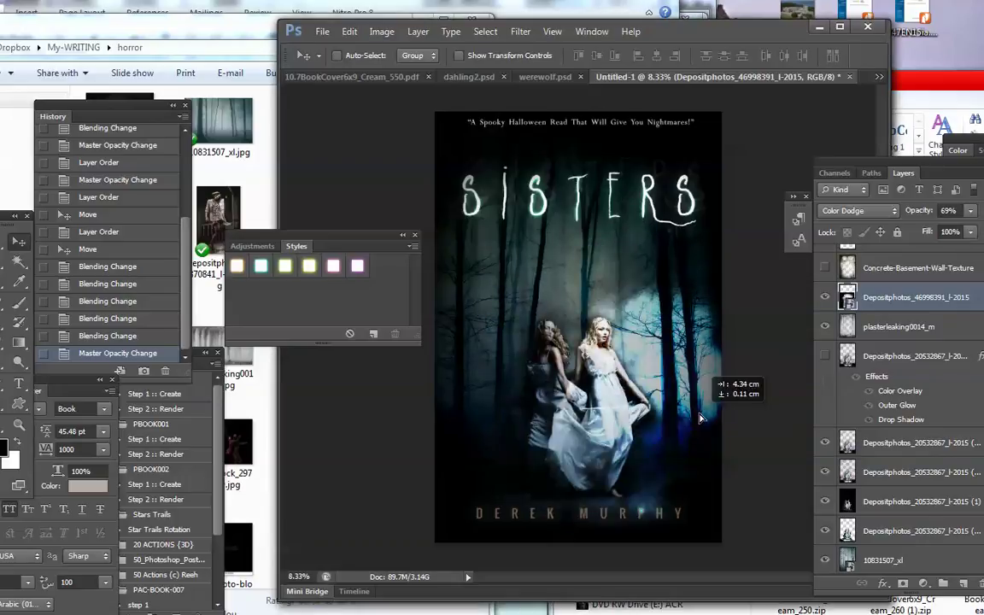
mouse_move(699, 418)
left_mouse_down()
mouse_move(671, 369)
mouse_move(617, 369)
left_mouse_up()
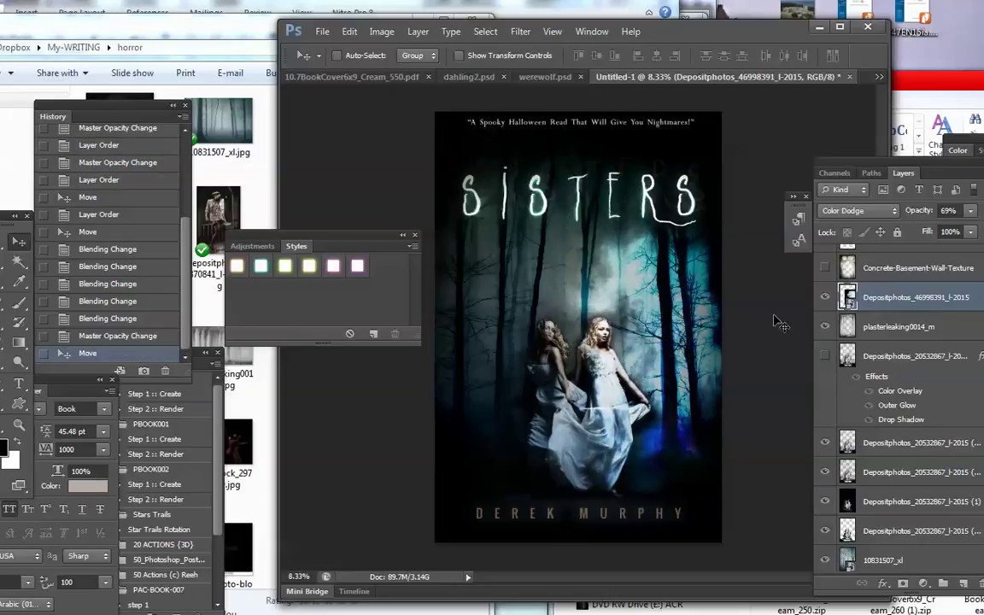
right_click(884, 297)
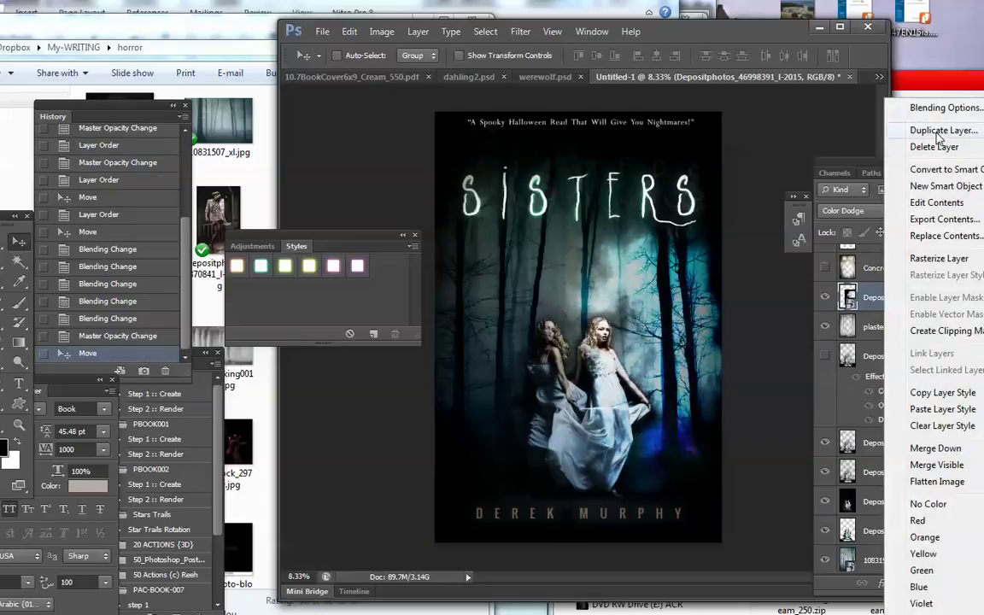
Duplicate the glow layer, move the copy to the cover's left side, and set it to 45% opacity.
left_click(832, 132)
left_click(644, 184)
mouse_move(639, 367)
left_mouse_down()
mouse_move(480, 373)
mouse_move(478, 387)
left_mouse_up()
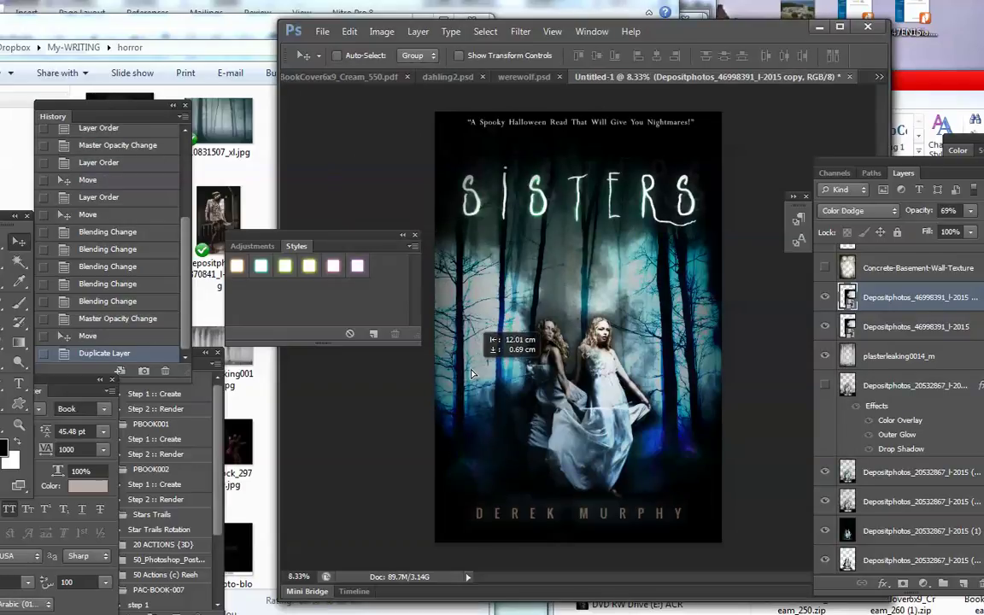
left_click_drag(479, 388, 474, 384)
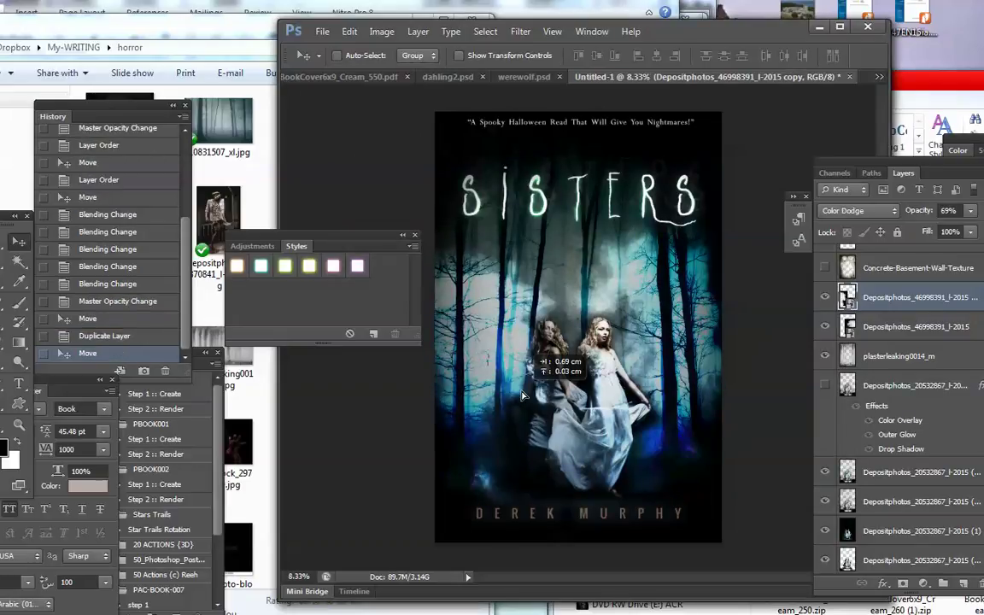
left_click(969, 231)
left_click_drag(954, 231, 951, 232)
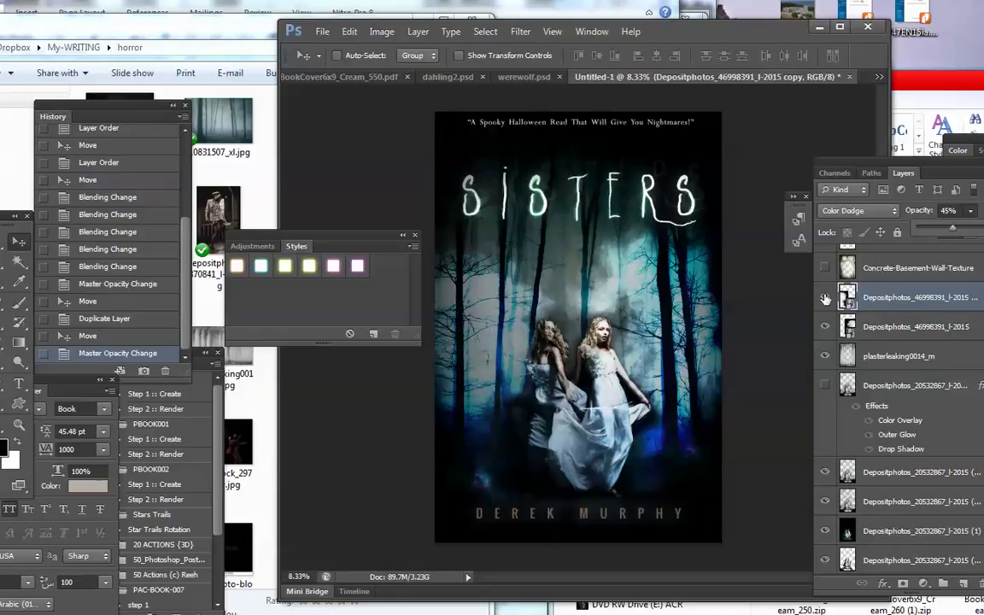
Toggle both glow layers on and off to compare, leaving the duplicate hidden.
left_click(825, 298)
left_click(825, 327)
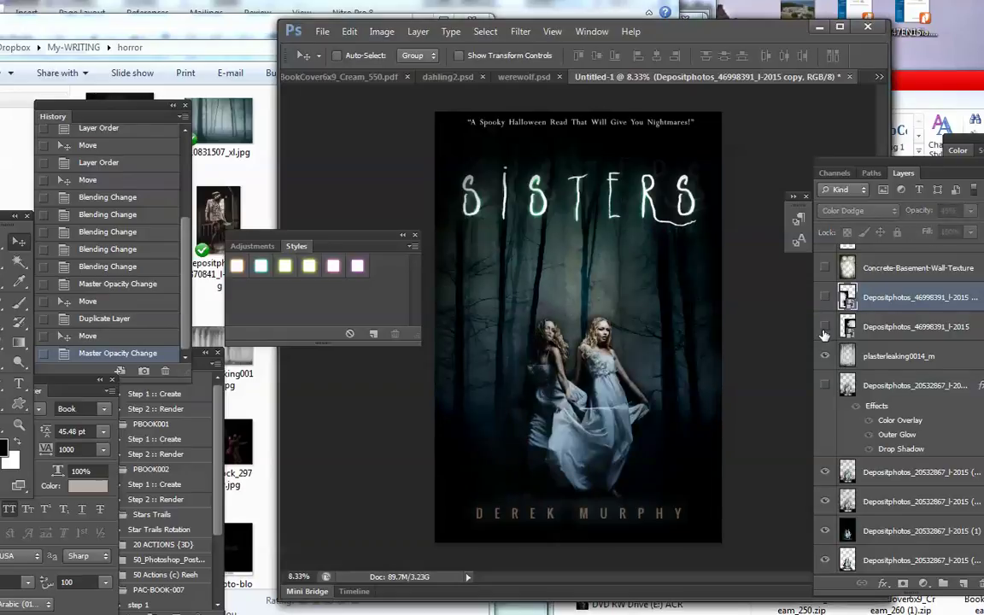
left_click(825, 327)
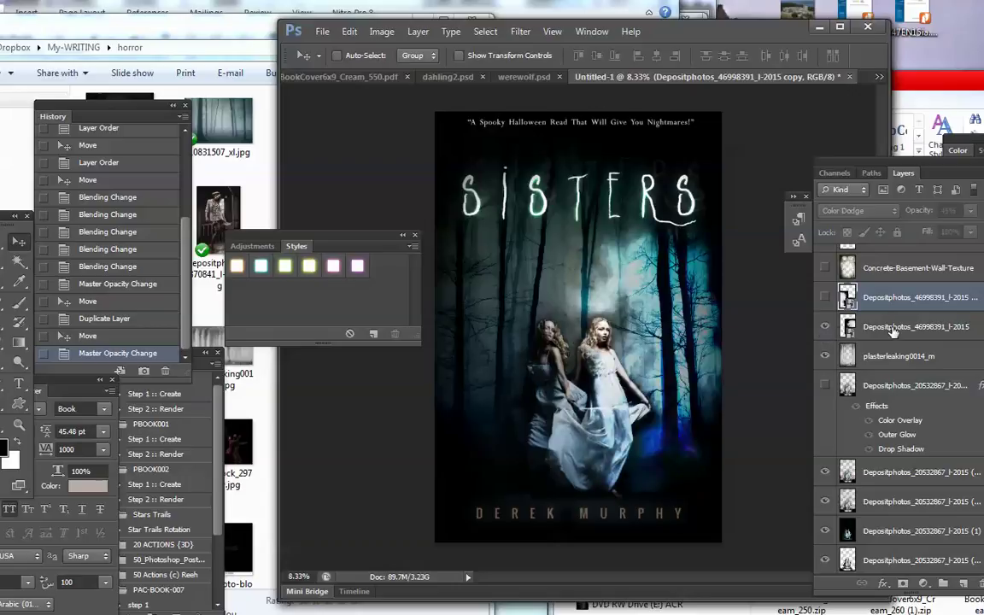
left_click(824, 327)
left_click(824, 298)
left_click(824, 298)
left_click(824, 327)
left_click(825, 328)
left_click(824, 299)
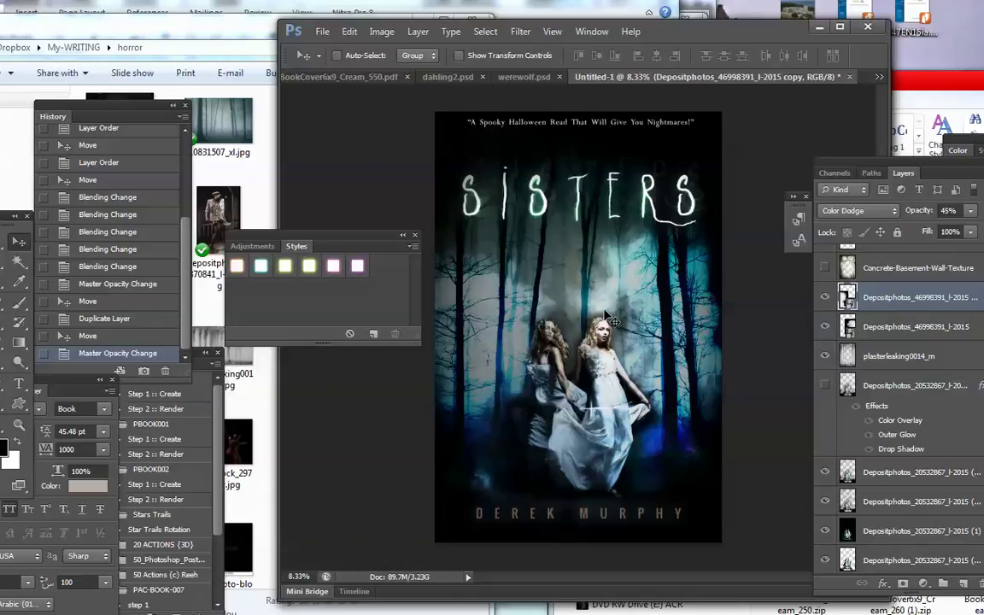
left_click(824, 298)
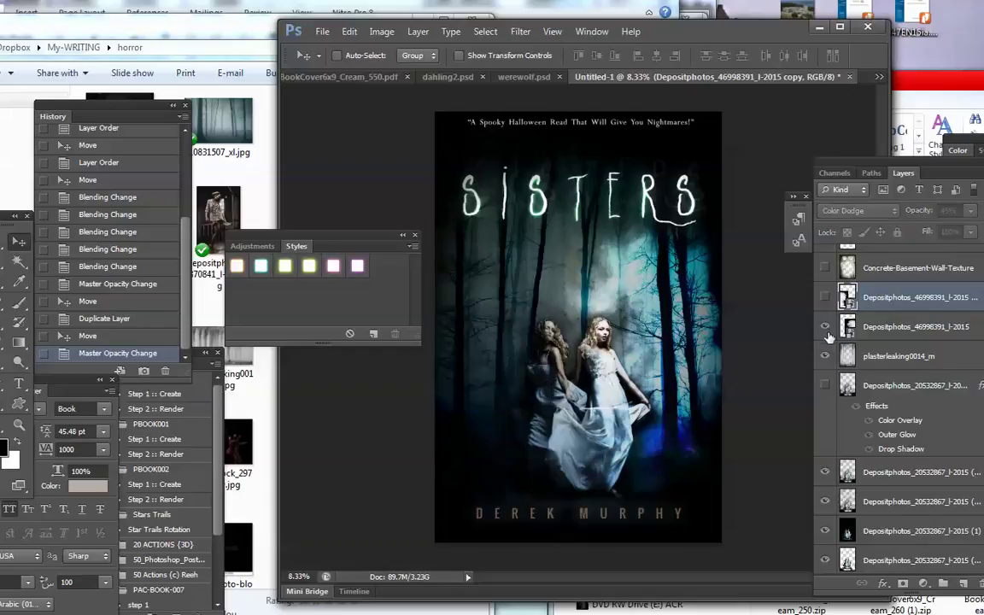
Try raising the 10831507_xl forest layer, then return it below the girls.
left_click(249, 176)
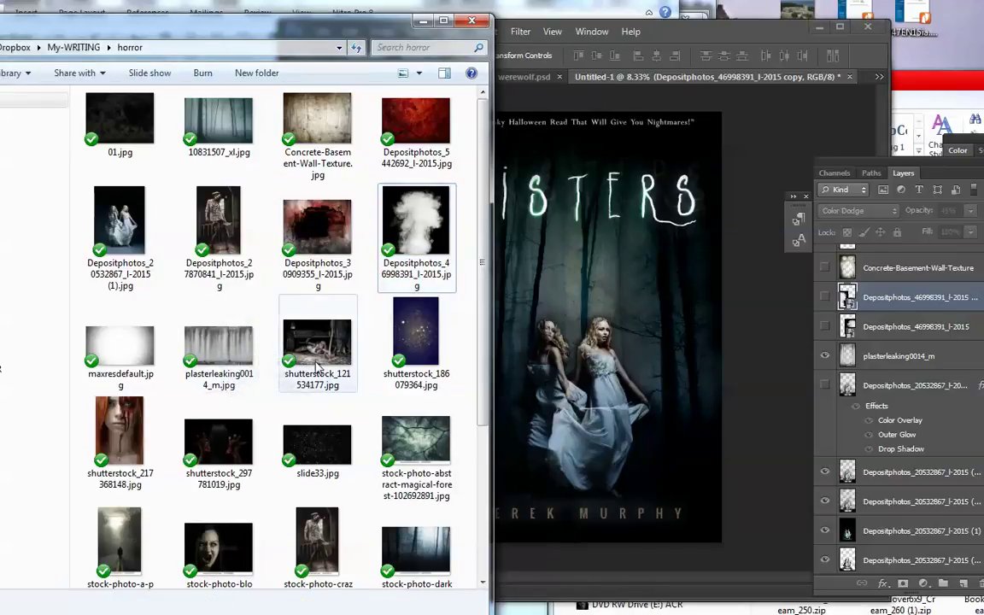
left_click(851, 405)
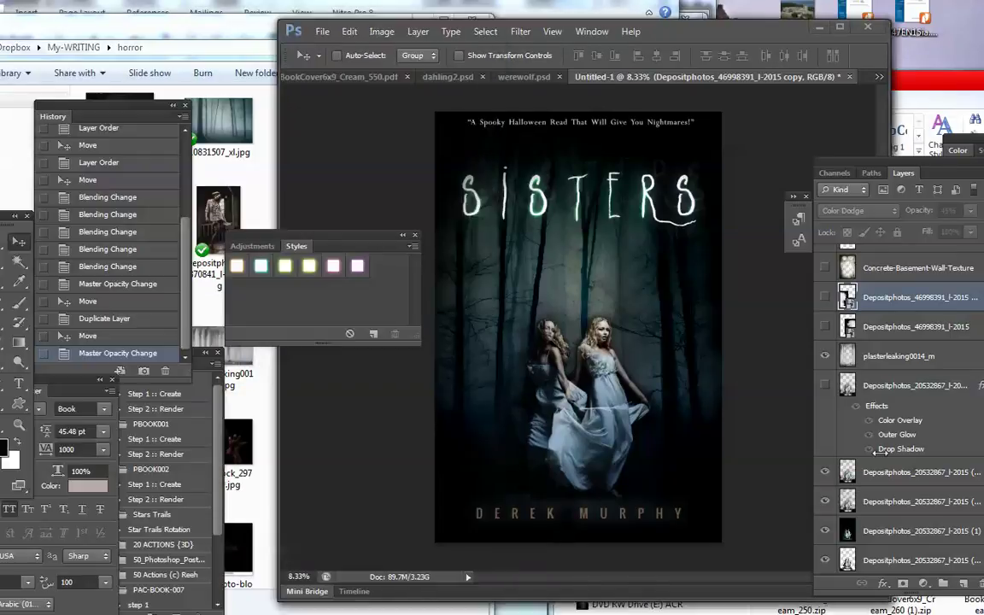
scroll(876, 480, "down", 3)
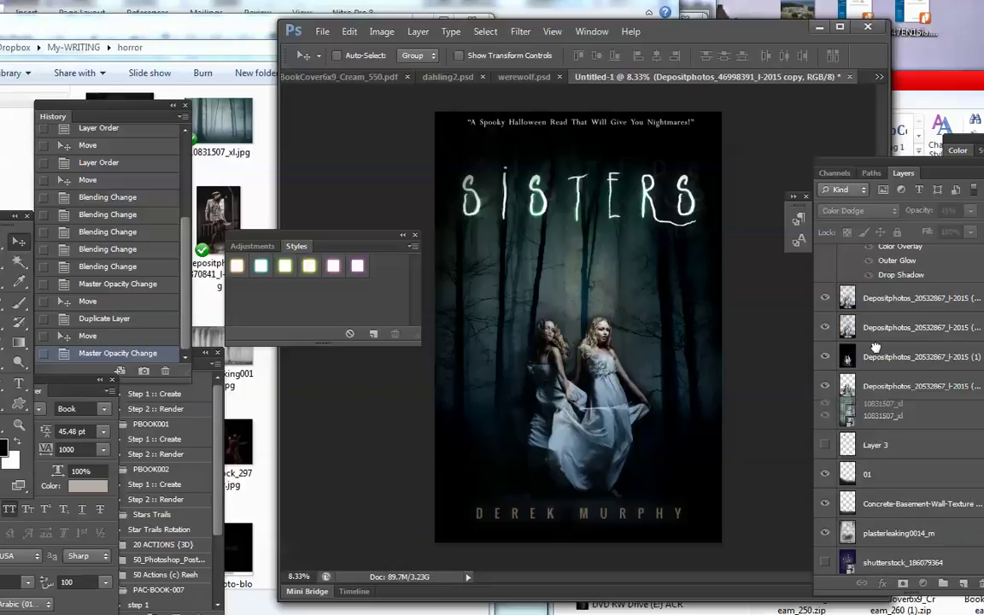
left_click_drag(876, 418, 871, 252)
scroll(874, 417, "up", 3)
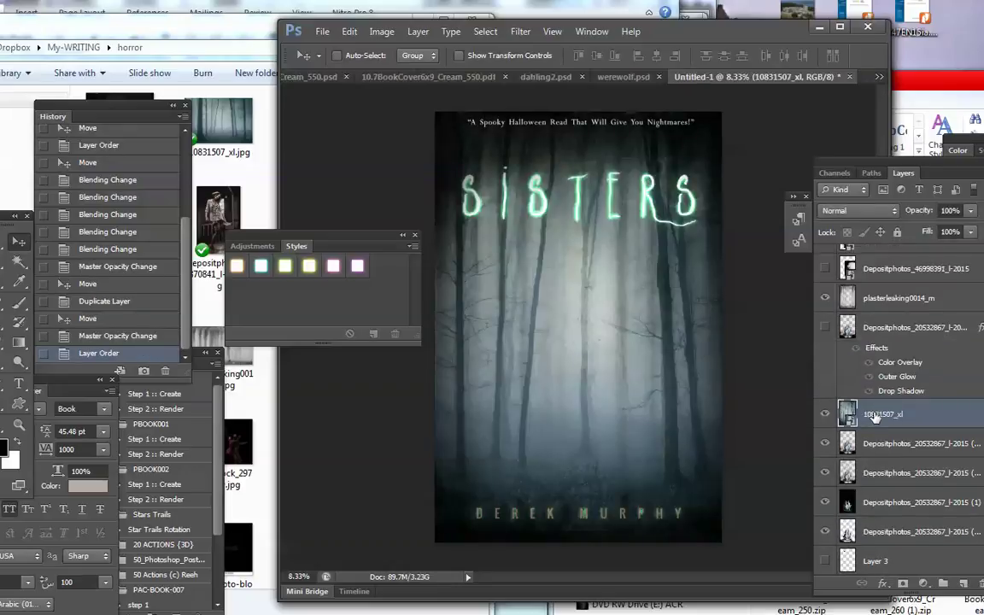
left_click_drag(857, 414, 869, 547)
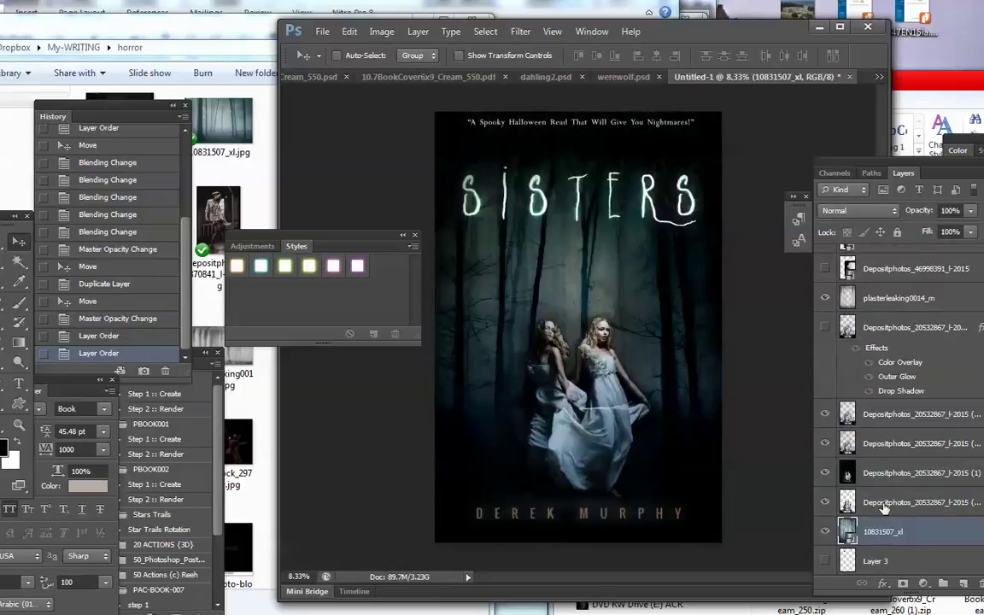
scroll(880, 462, "up", 4)
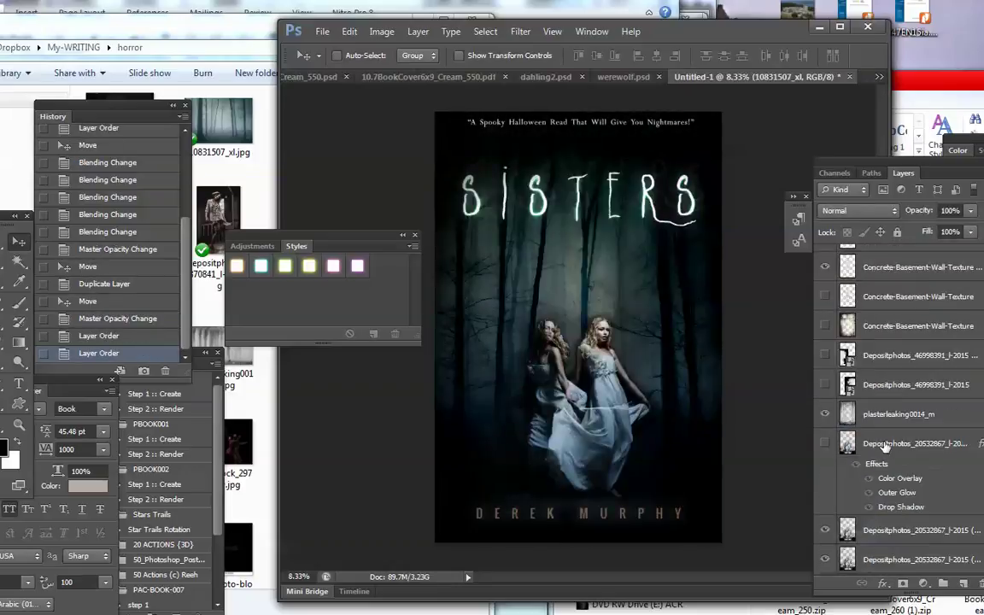
Compare the cover with the plasterleaking and Concrete-Basement-Wall-Texture layers toggled on and off.
left_click(823, 415)
left_click(823, 415)
left_click(886, 414)
left_click(971, 211)
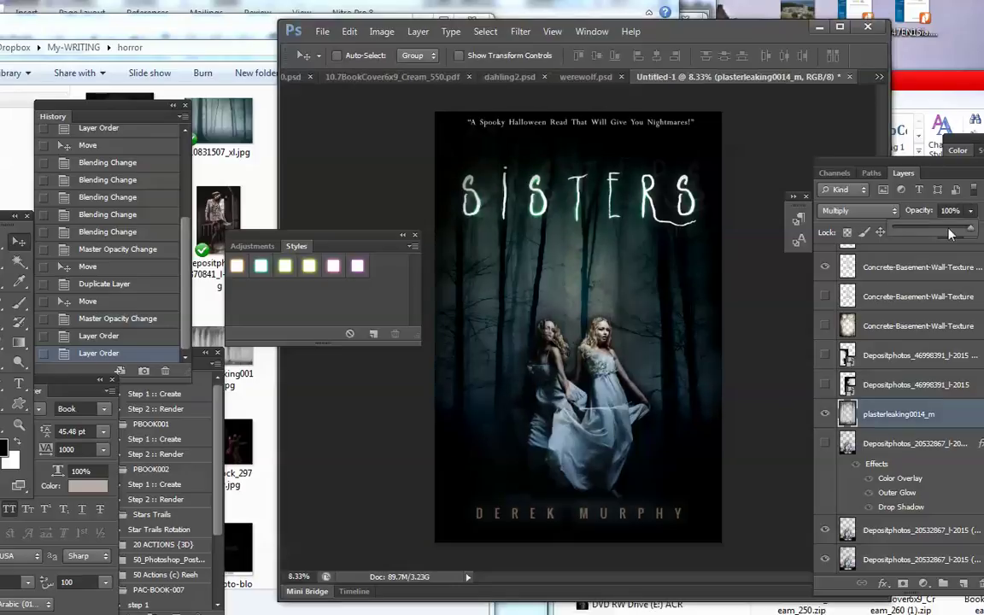
left_click(878, 413)
left_click(823, 327)
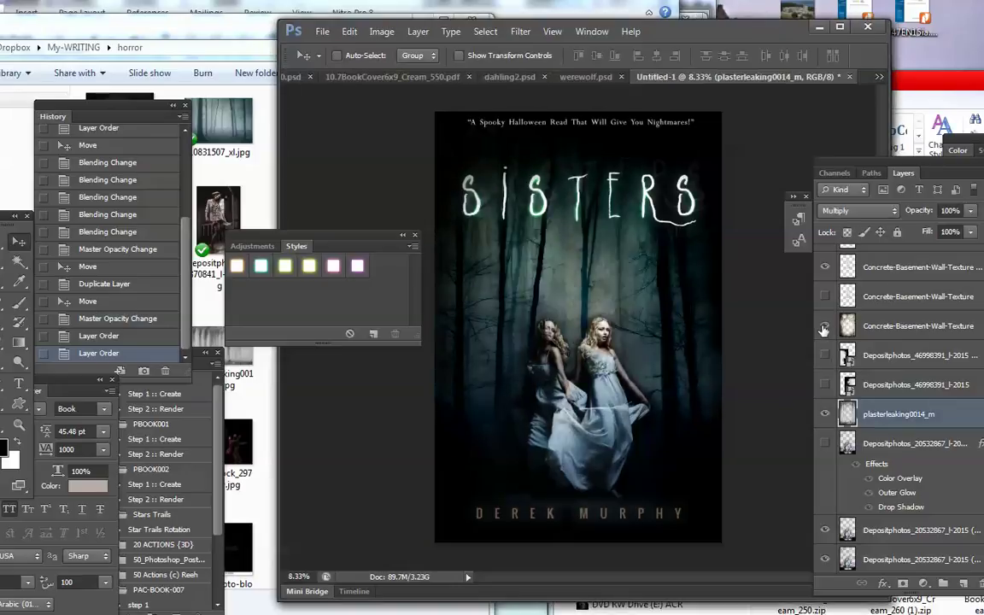
left_click(824, 327)
left_click(824, 327)
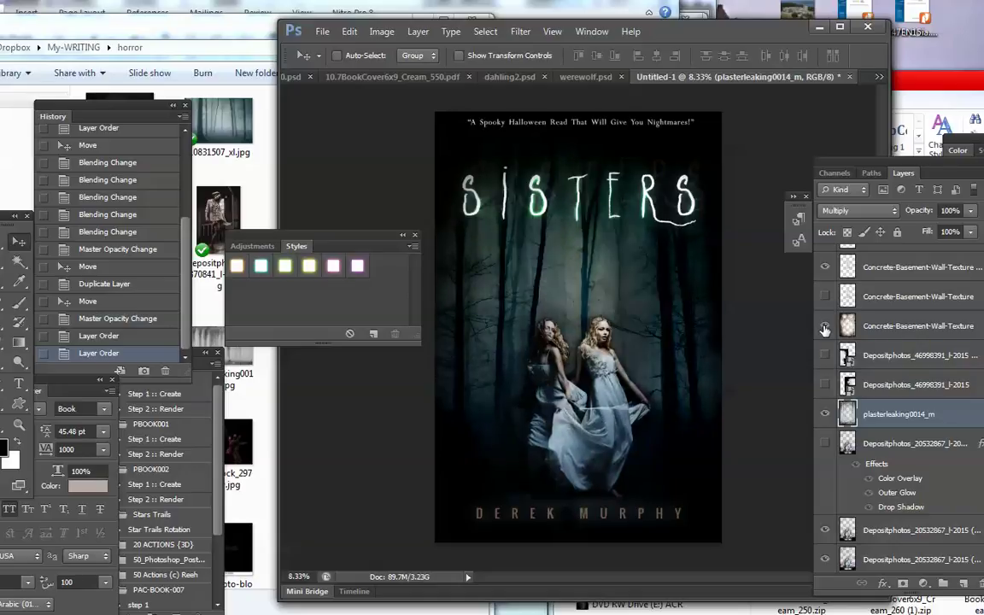
With the concrete texture layer selected, place shutterstock_186079364.jpg bokeh photo over the whole cover.
left_click(845, 325)
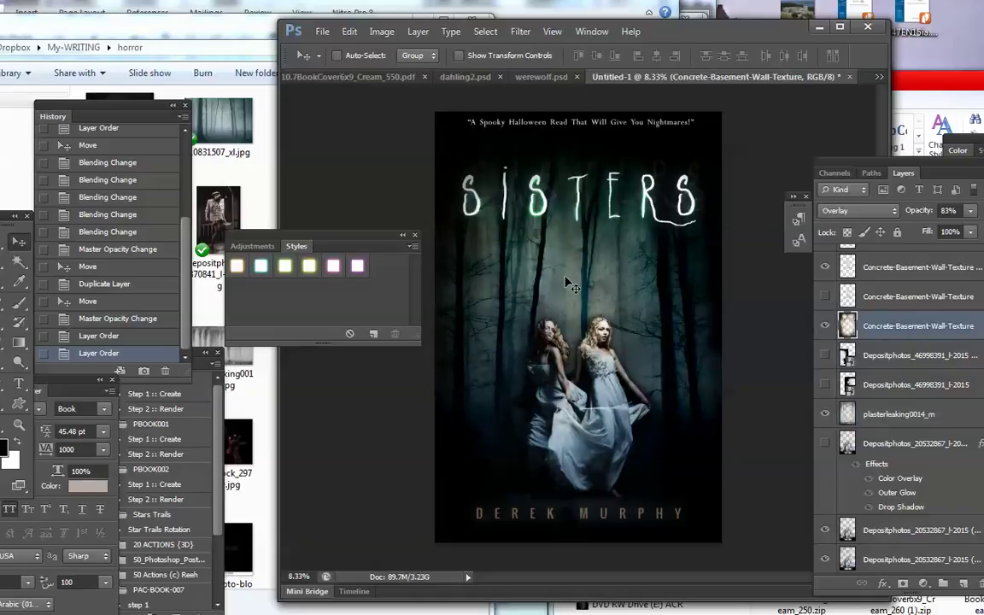
left_click(224, 213)
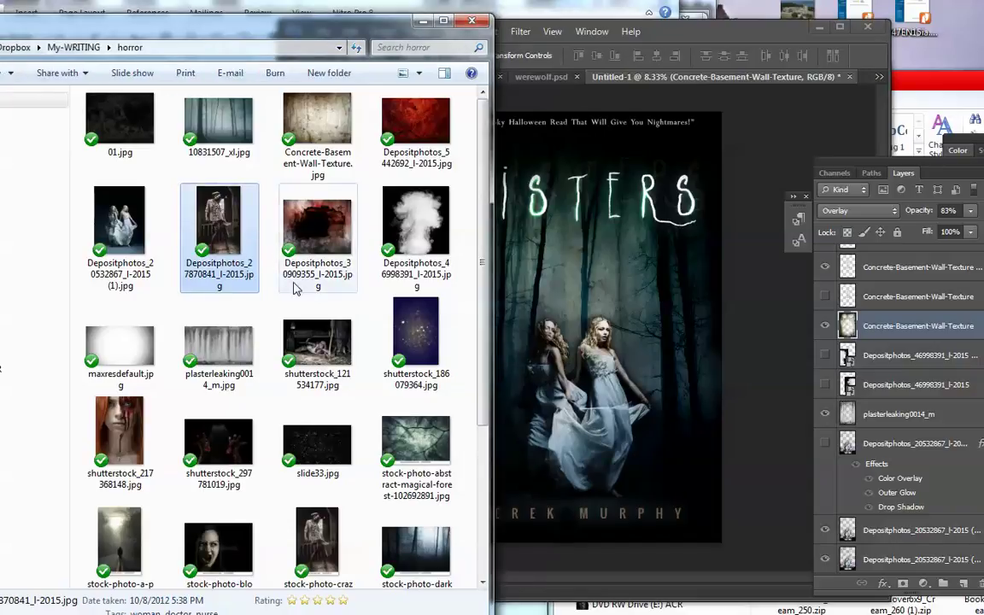
scroll(416, 339, "down", 3)
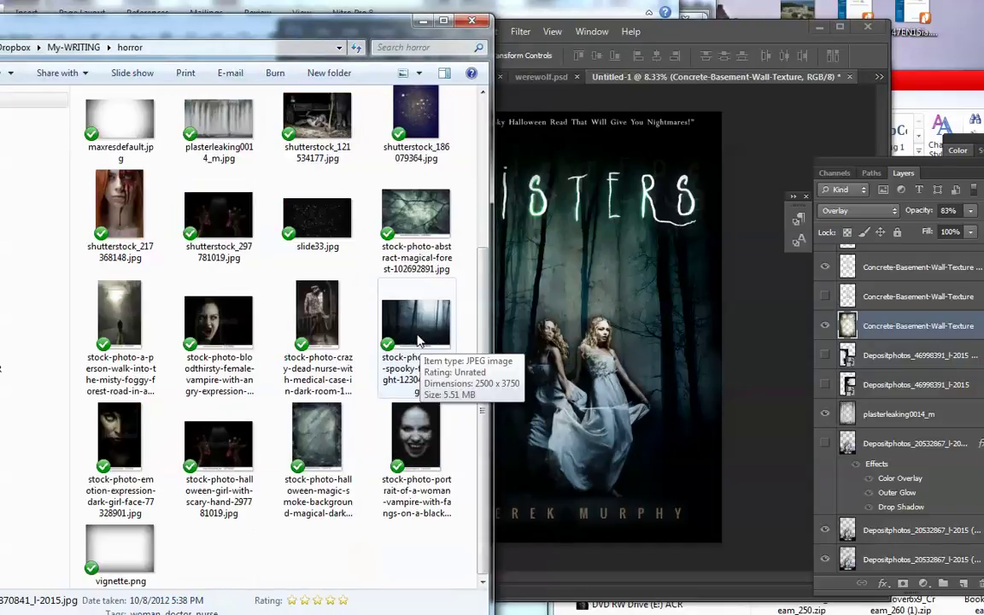
left_click_drag(413, 249, 568, 228)
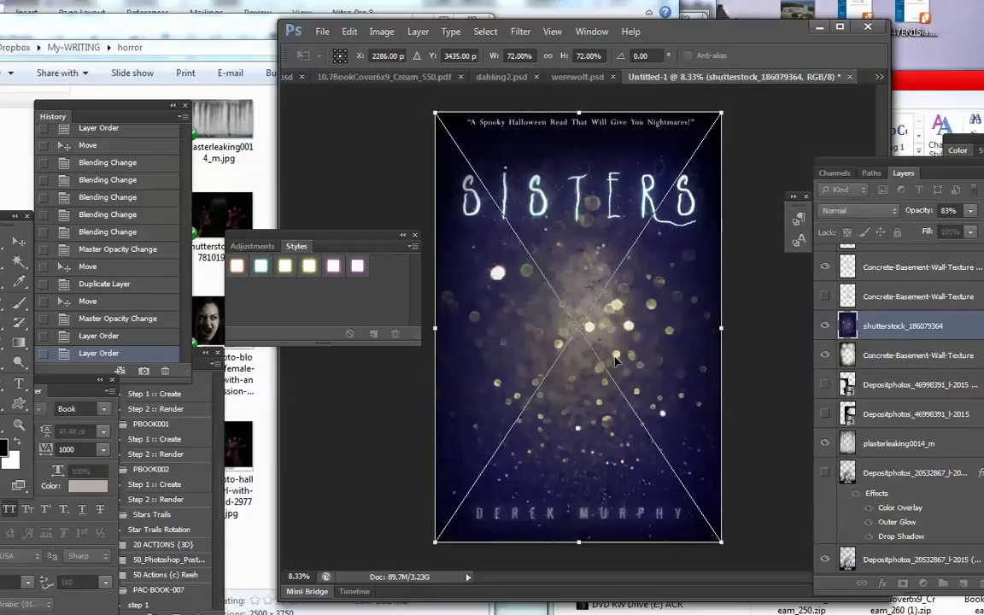
Commit the bokeh placement and blend it as Linear Dodge (Add).
key("Return")
left_click(884, 211)
left_click(854, 308)
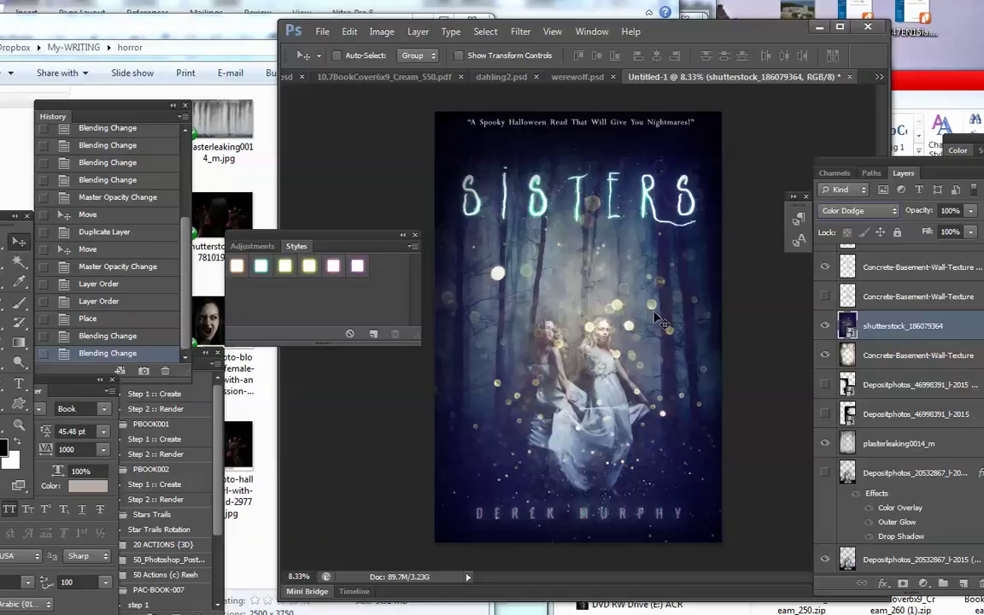
key("shift+plus")
key("shift+plus")
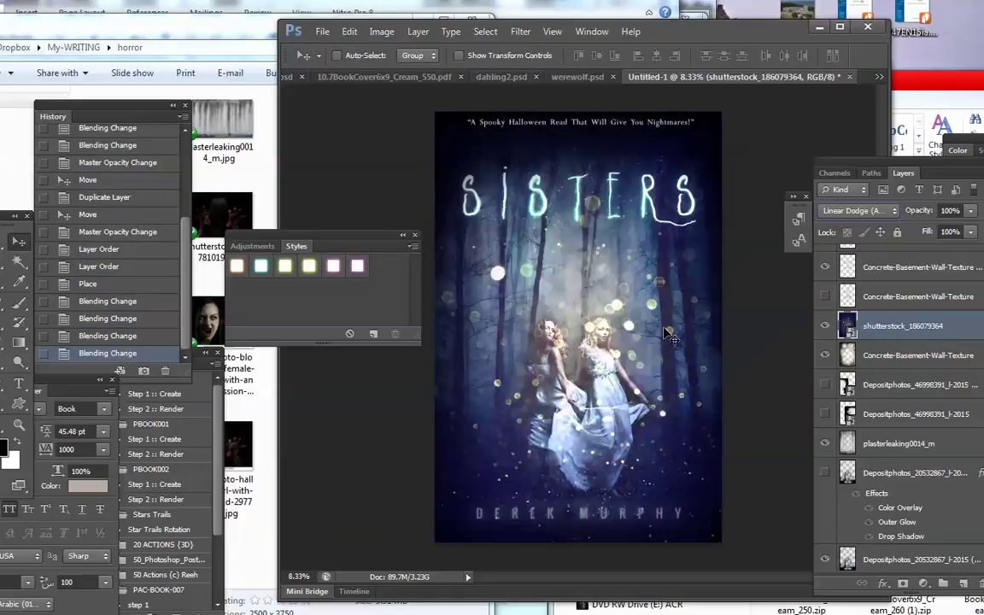
key("shift+minus")
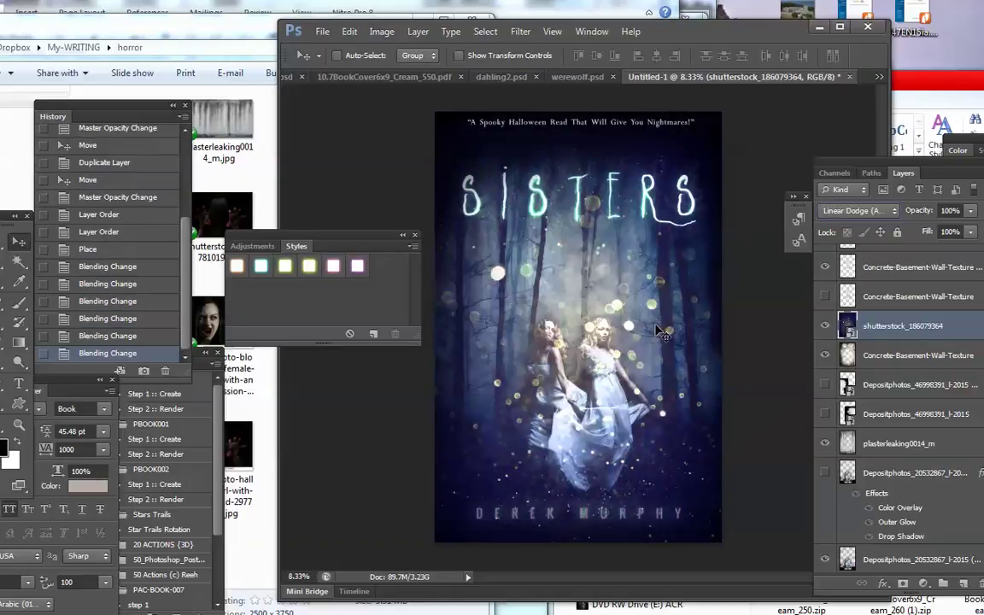
Lower the bokeh layer to 51% opacity and compare the cover with it hidden and shown.
left_click(971, 210)
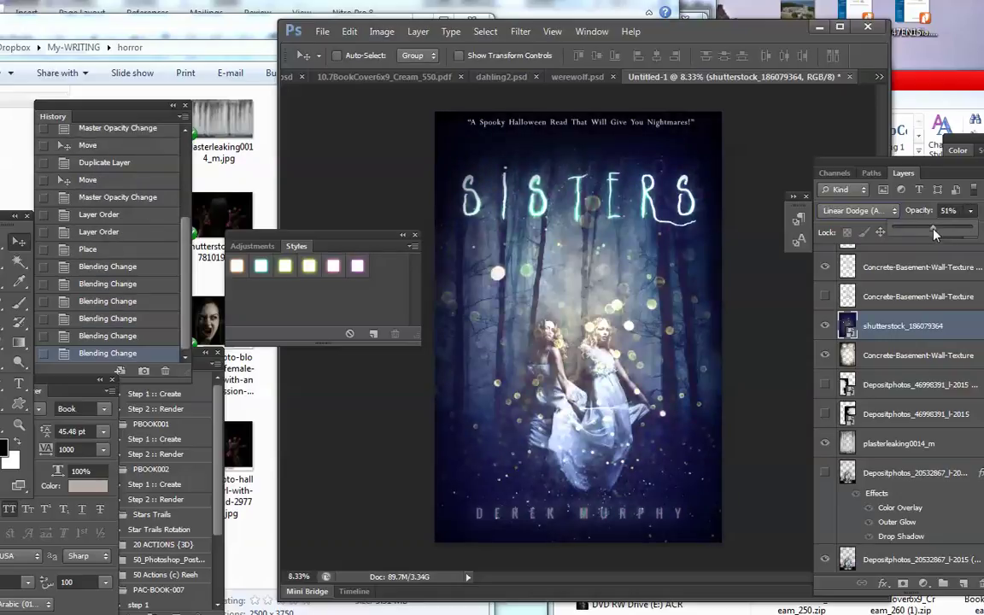
left_click_drag(972, 228, 932, 228)
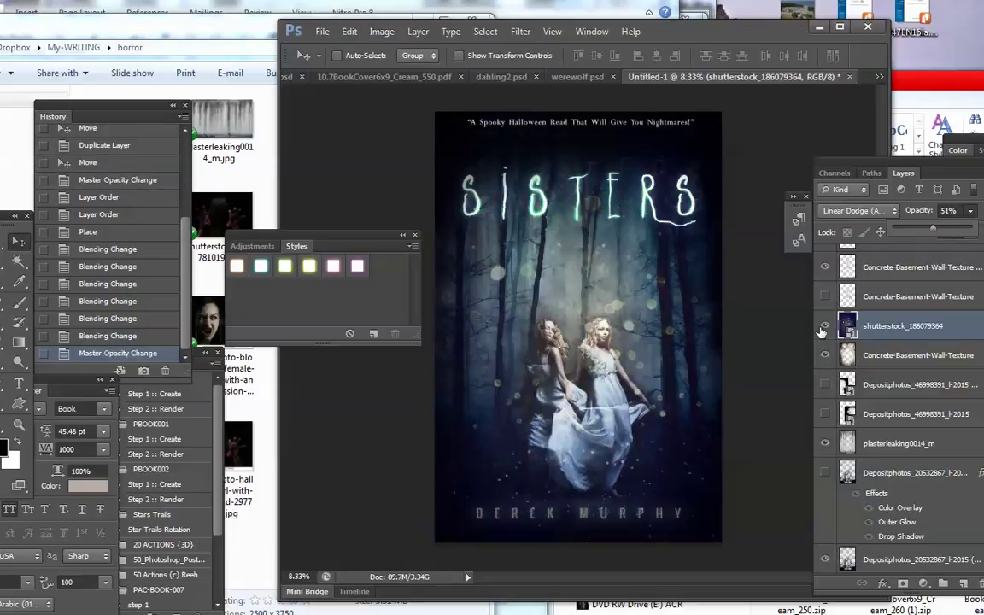
left_click(824, 326)
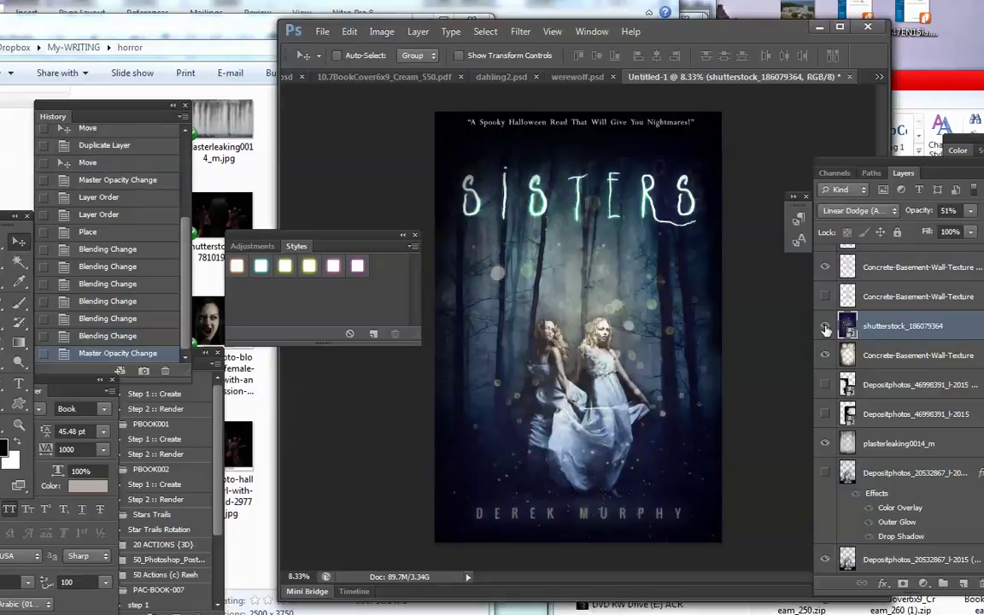
left_click(824, 325)
left_click(824, 326)
left_click(824, 325)
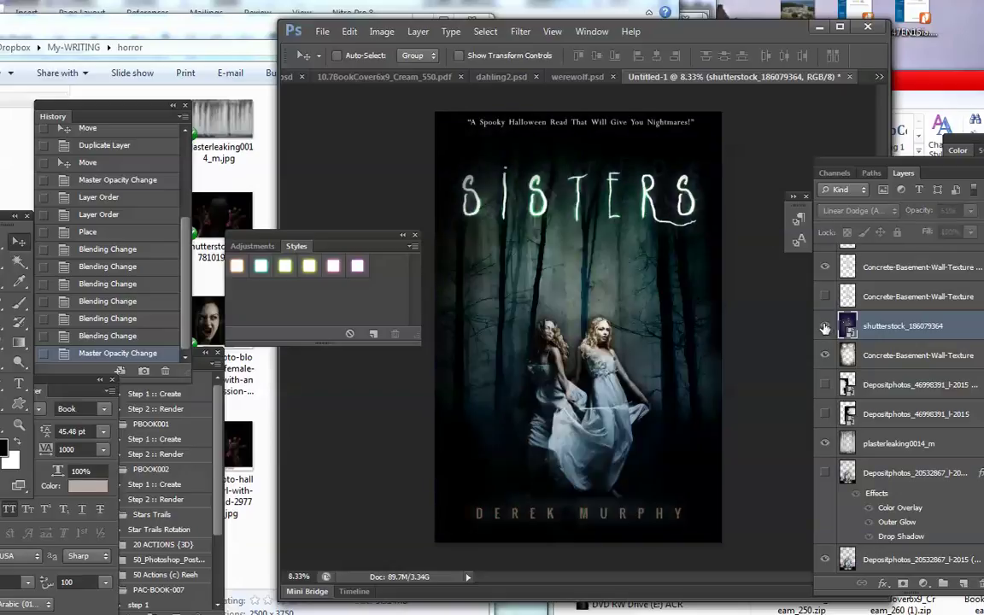
Reposition the bokeh specks and dim the layer to 28% opacity.
mouse_move(608, 322)
left_mouse_down()
mouse_move(656, 260)
mouse_move(671, 326)
left_mouse_up()
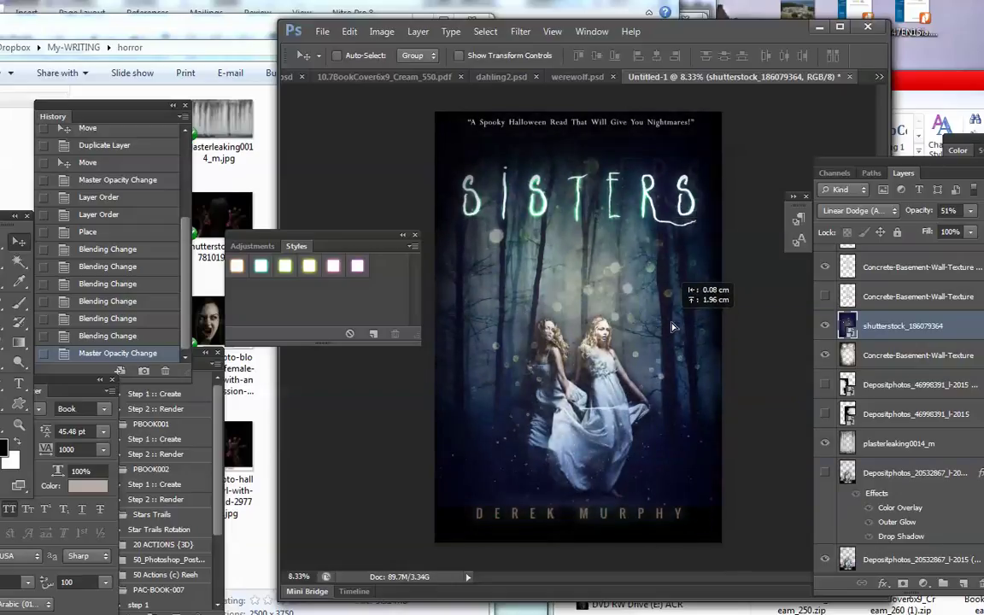
left_click_drag(671, 326, 608, 369)
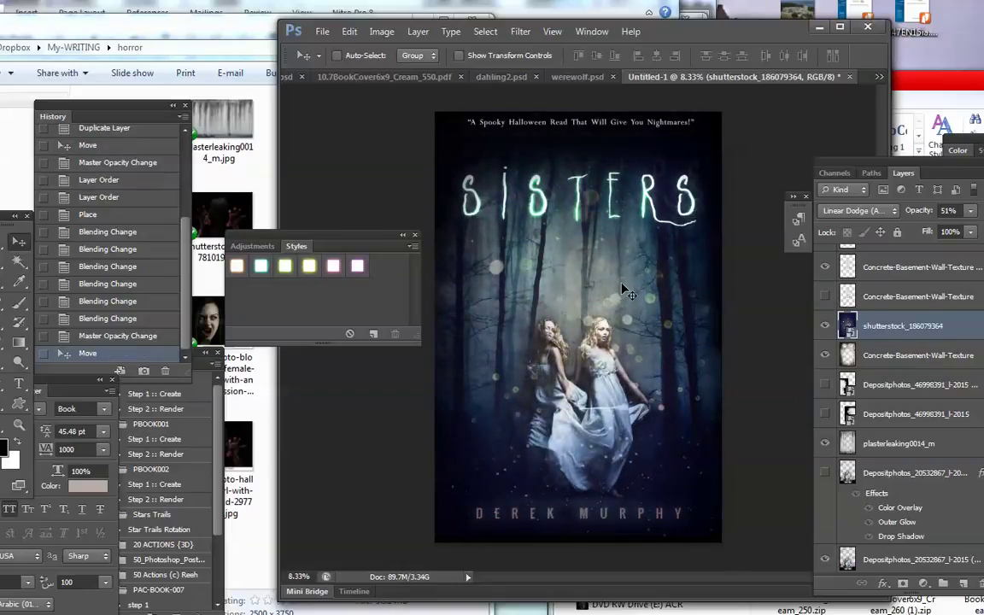
left_click(825, 325)
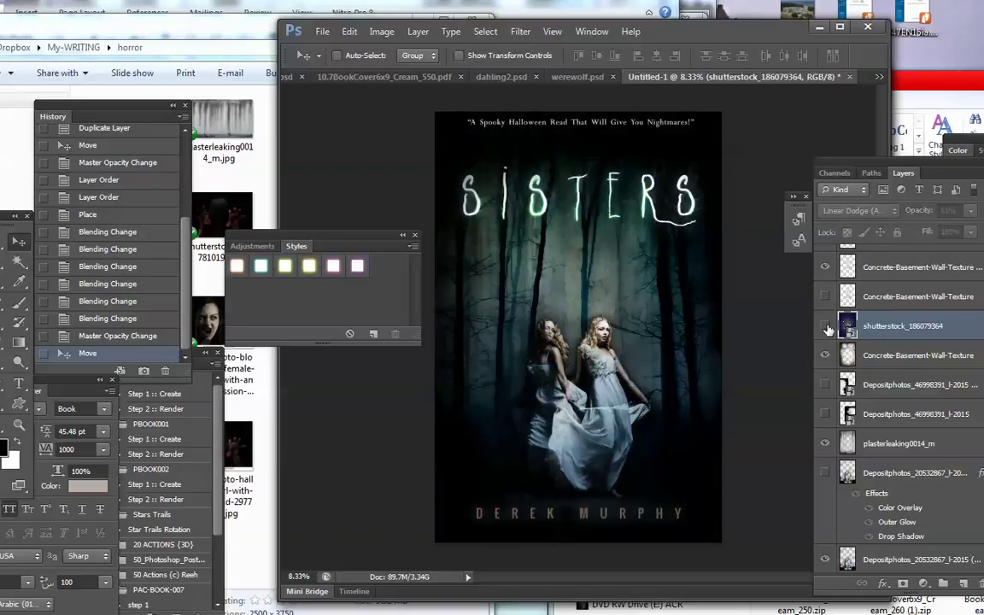
left_click(825, 325)
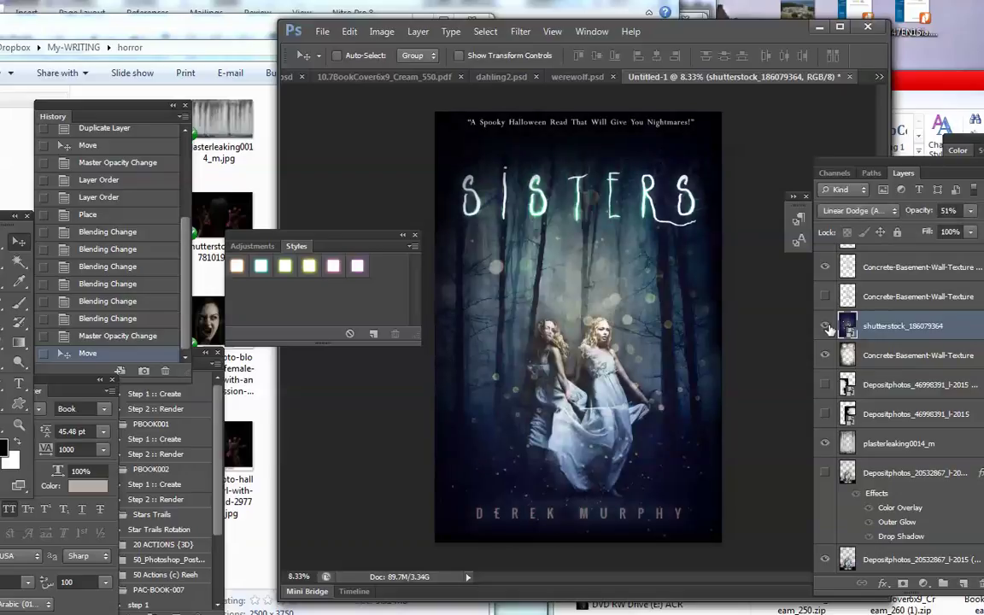
left_click(971, 211)
left_click_drag(964, 228, 950, 232)
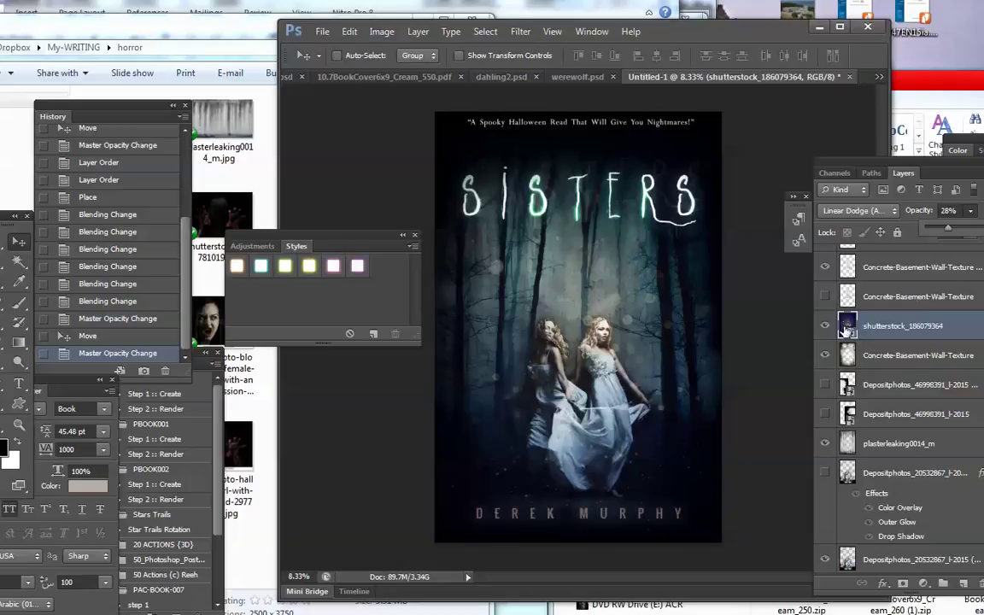
left_click(824, 326)
left_click(824, 326)
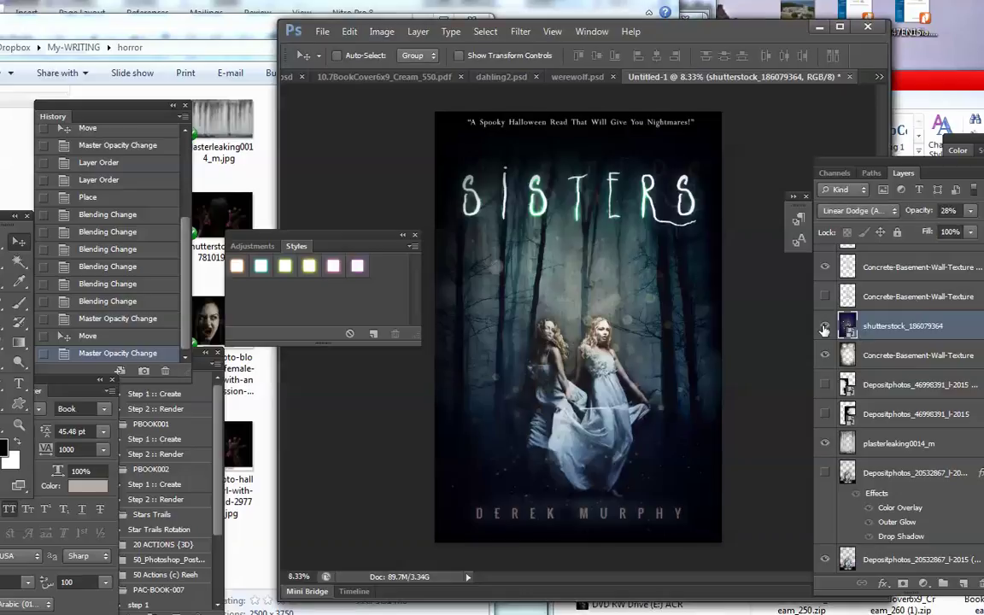
Drag the red cracked Depositphotos_5442692 texture from the image folder onto the cover.
left_click(221, 218)
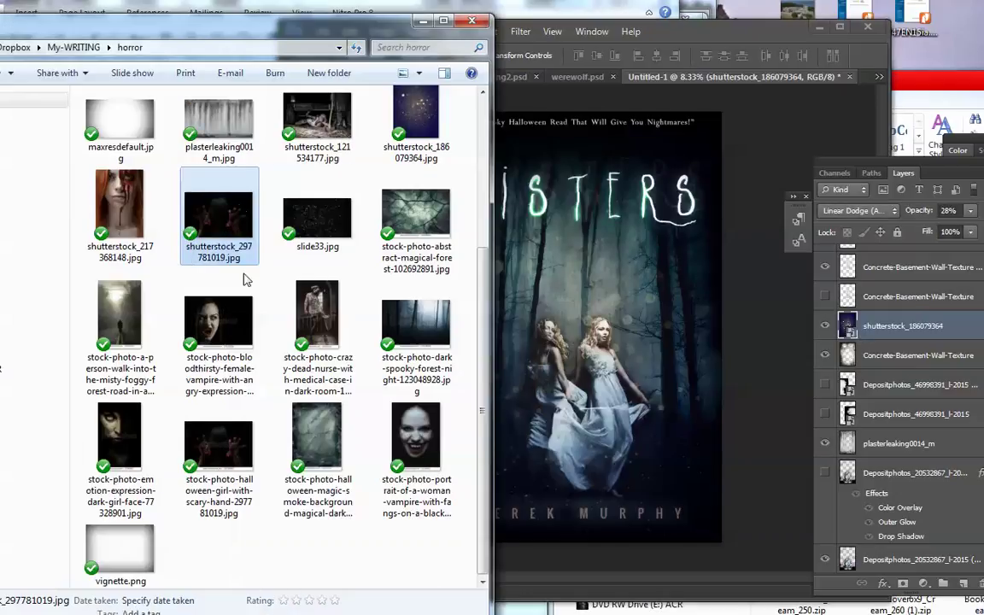
scroll(204, 314, "up", 3)
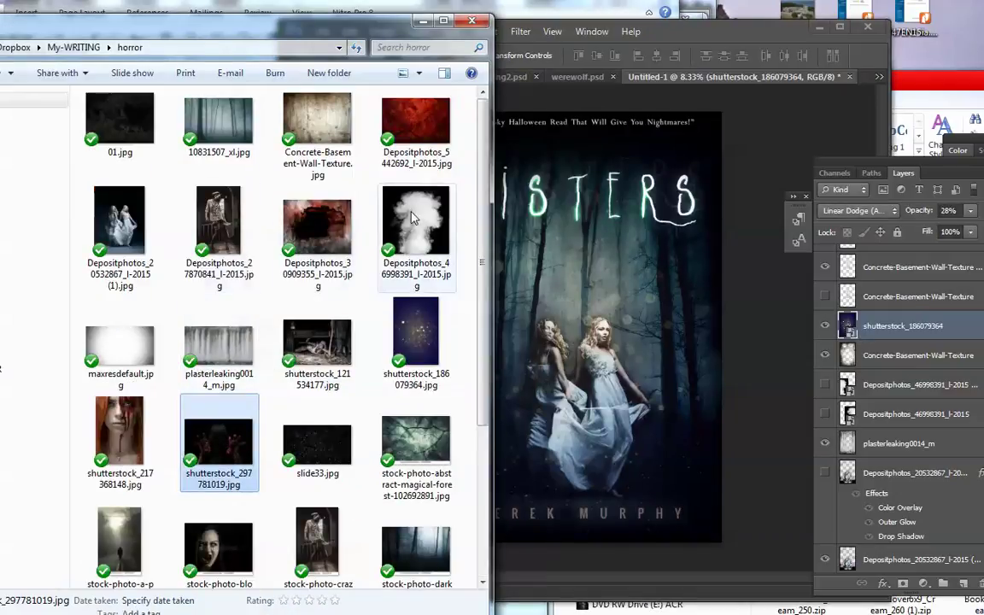
left_click_drag(408, 136, 521, 291)
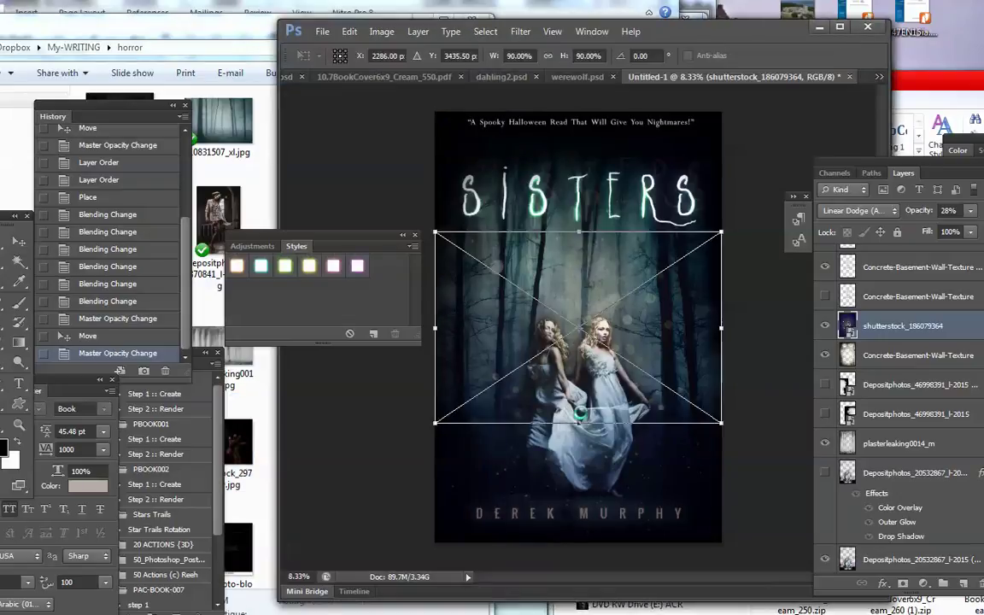
Rotate the red texture about -89° to portrait, align it to the top, and scale it over the cover.
left_click_drag(588, 472, 667, 312)
left_click_drag(557, 292, 507, 212)
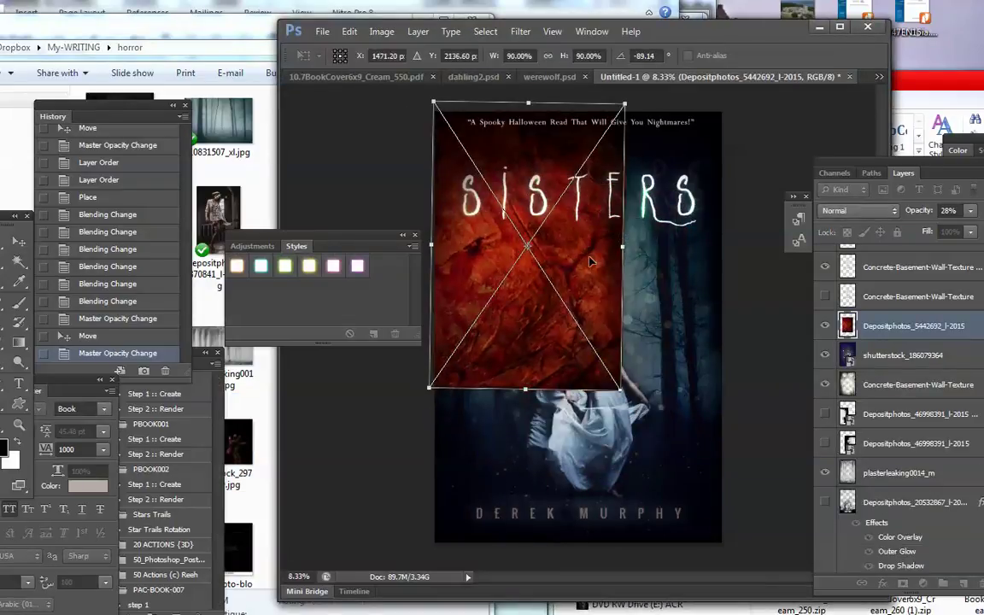
left_click_drag(621, 391, 731, 549)
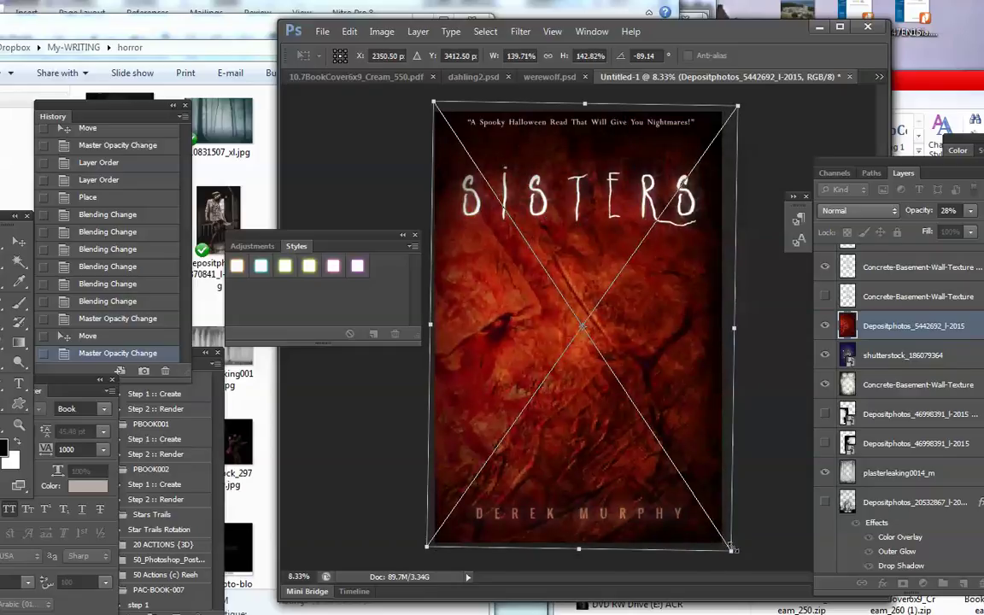
key("Return")
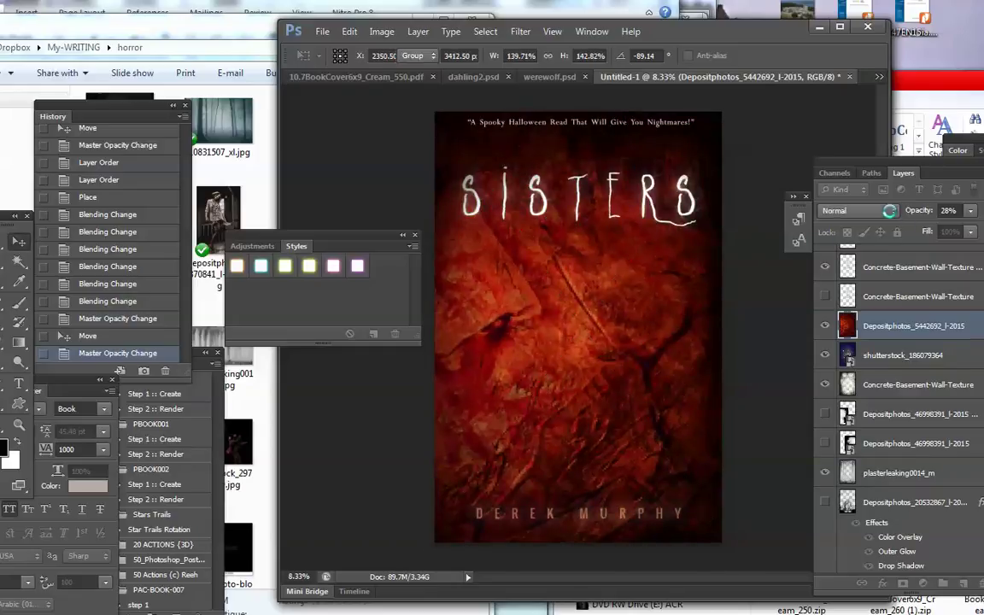
left_click(854, 210)
Try the red texture in Darken, Linear Burn, Screen, Color Dodge and further modes, then hide it.
left_click(768, 243)
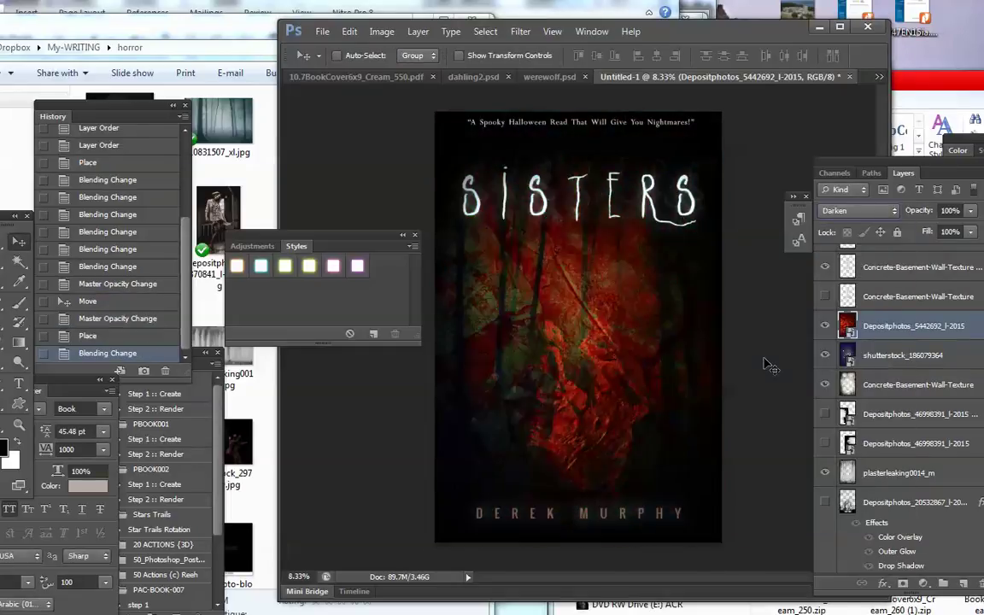
key("shift+plus")
key("shift+plus")
key("shift+plus")
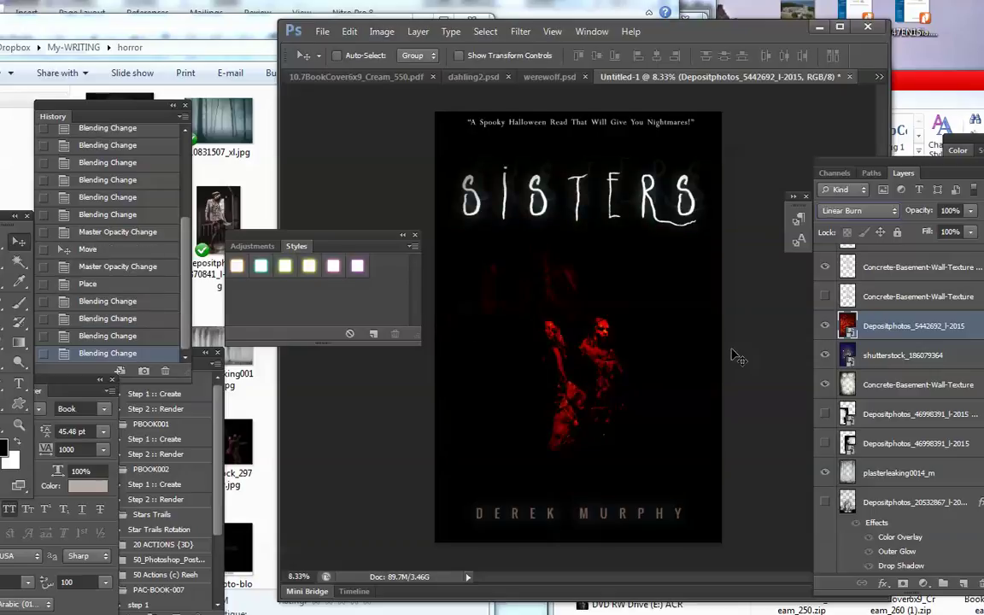
key("shift+plus")
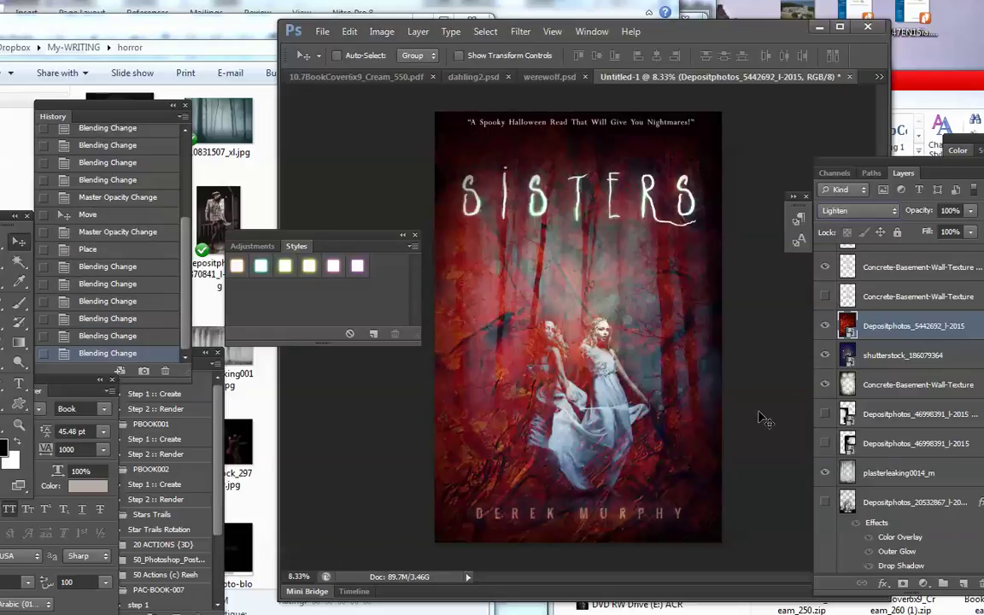
key("shift+plus")
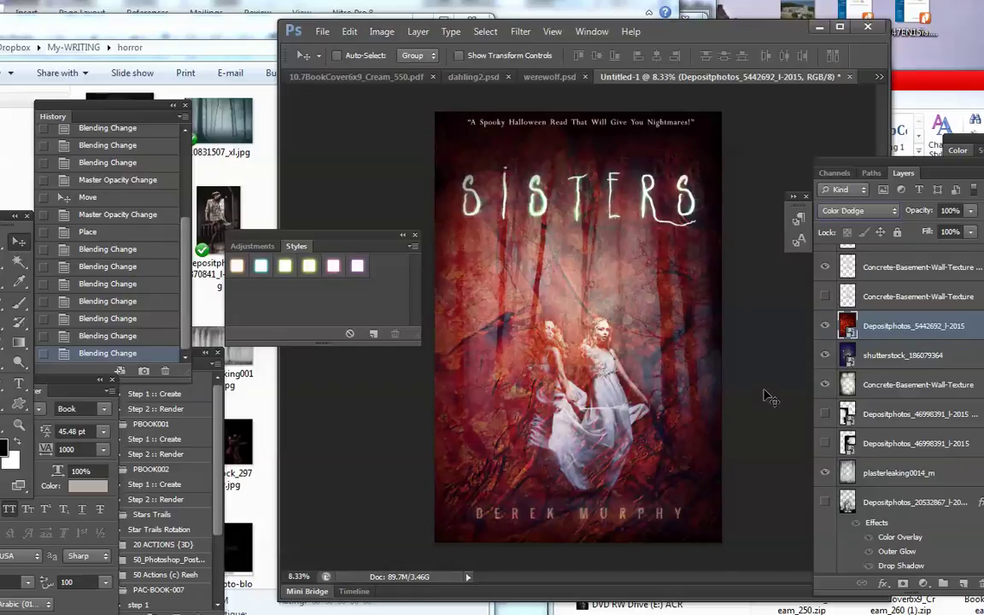
key("shift+plus")
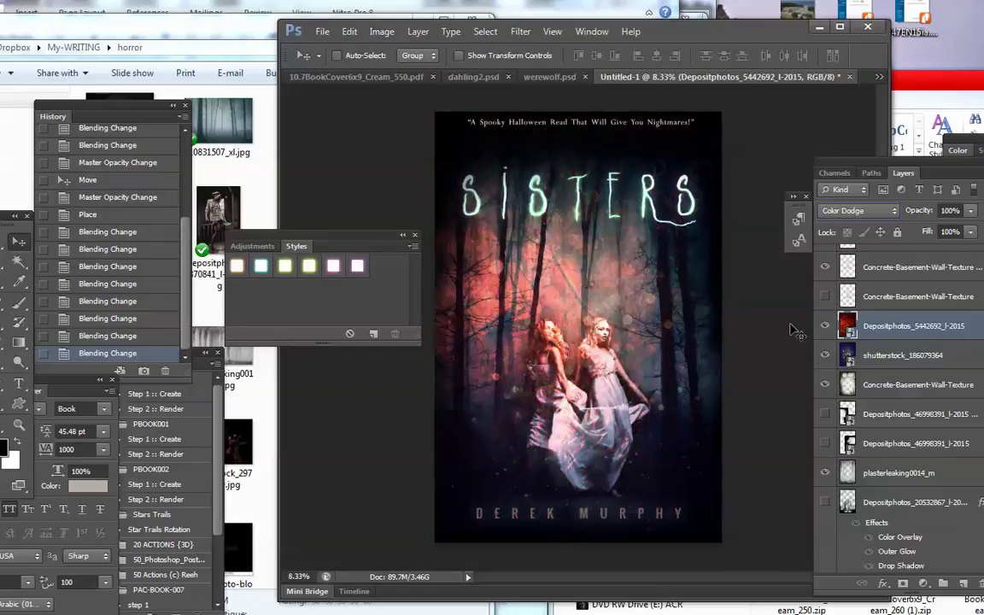
key("shift+plus")
key("shift+plus")
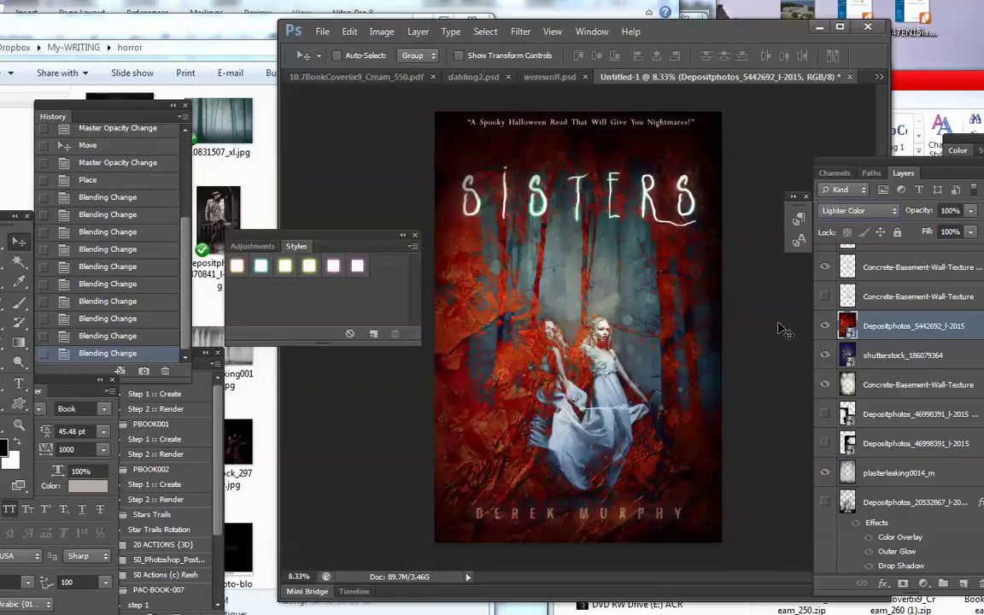
key("shift+plus")
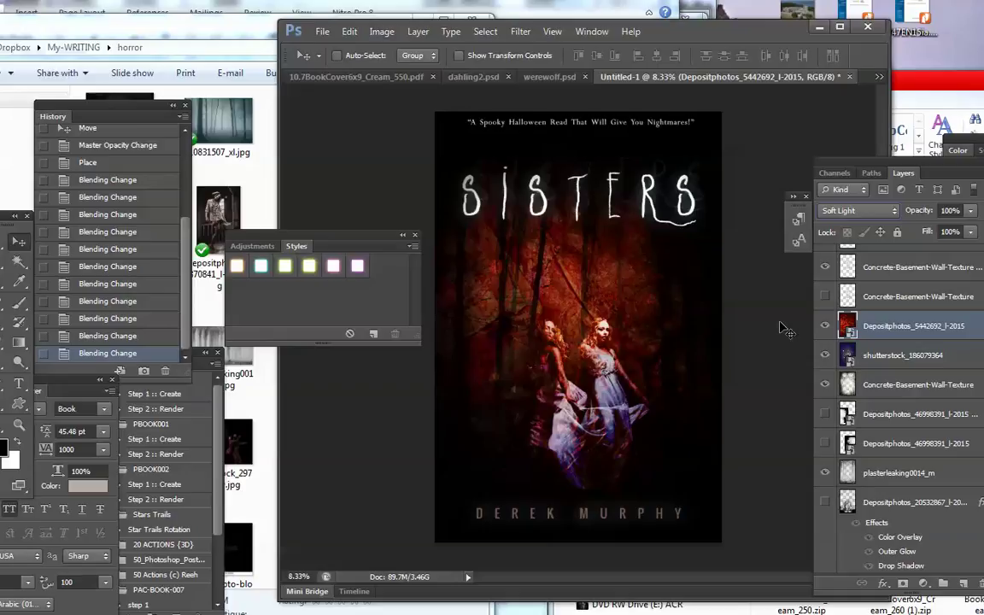
key("shift+plus")
key("shift+plus")
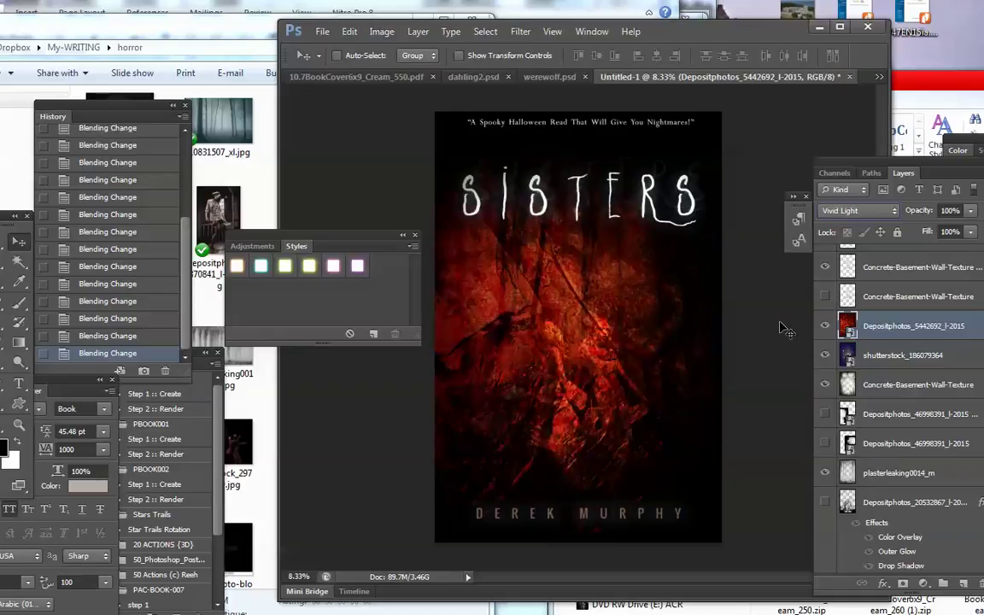
key("shift+plus")
key("shift+plus")
key("shift+plus")
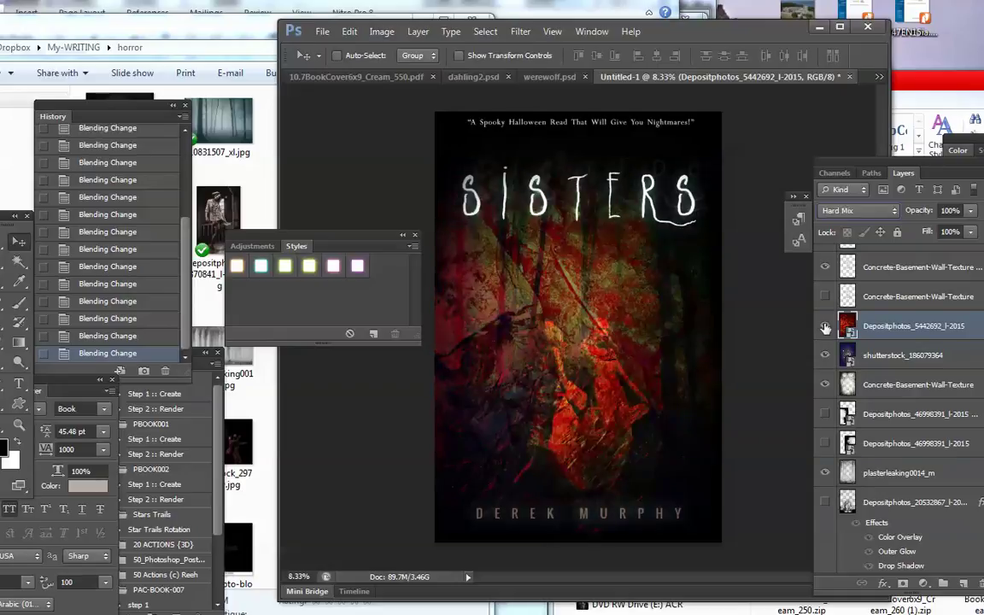
left_click(825, 326)
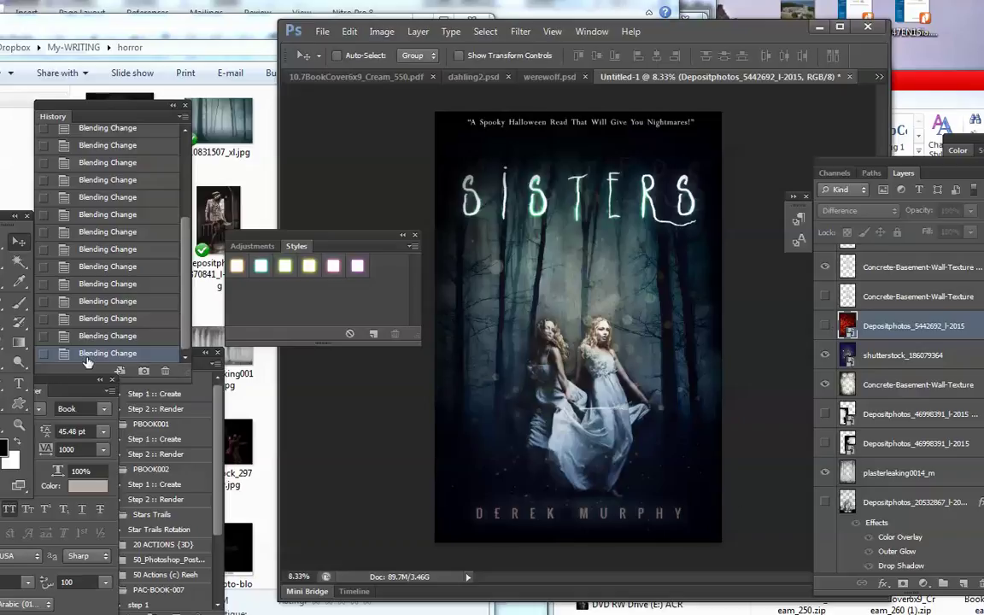
Commit the SISTERS title, nudge it up slightly with the Move tool, and switch to Chrome.
left_click(19, 383)
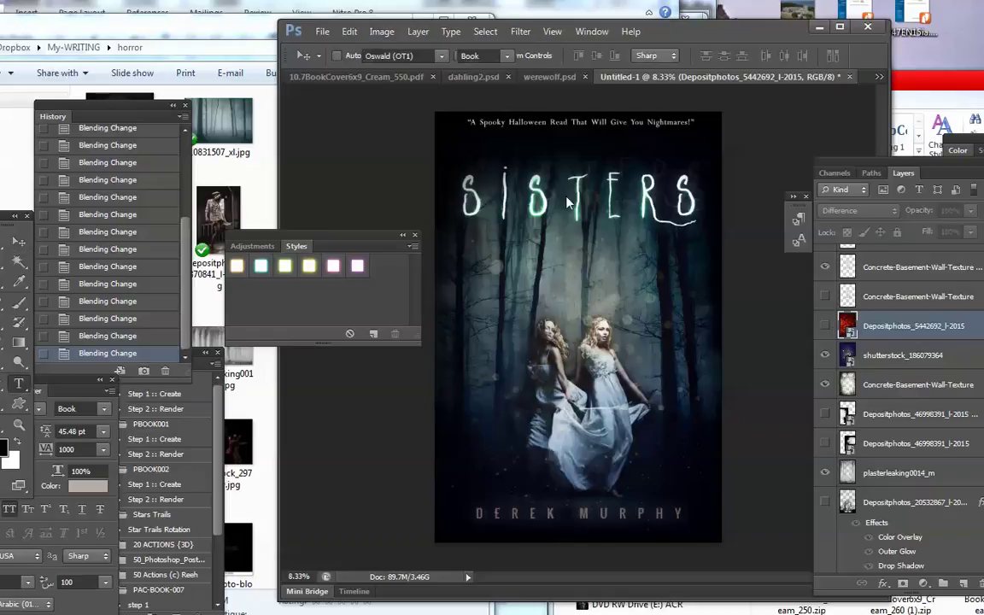
left_click(509, 184)
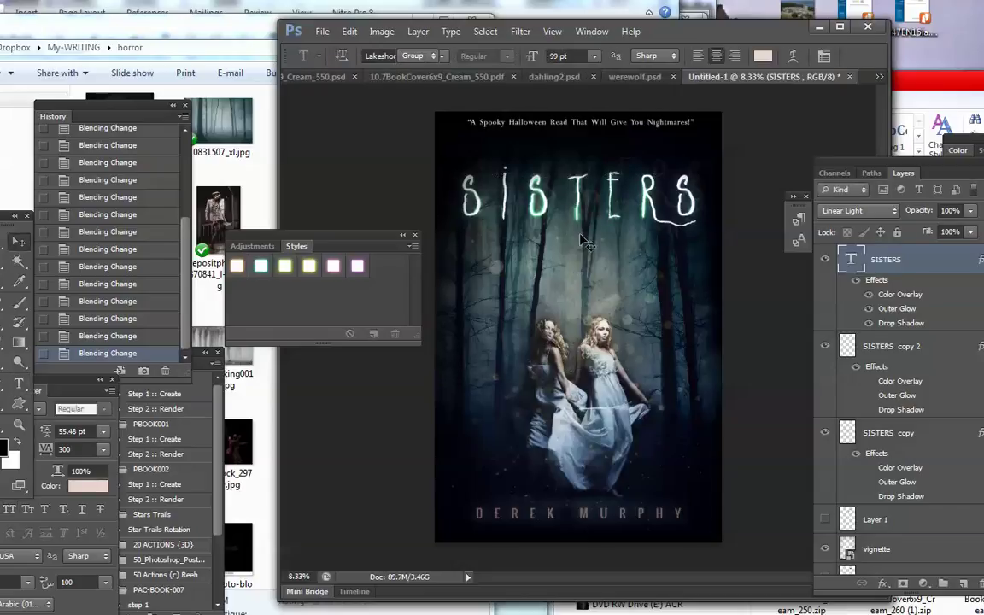
key("ctrl+Return")
key("v")
key("Up")
key("Up")
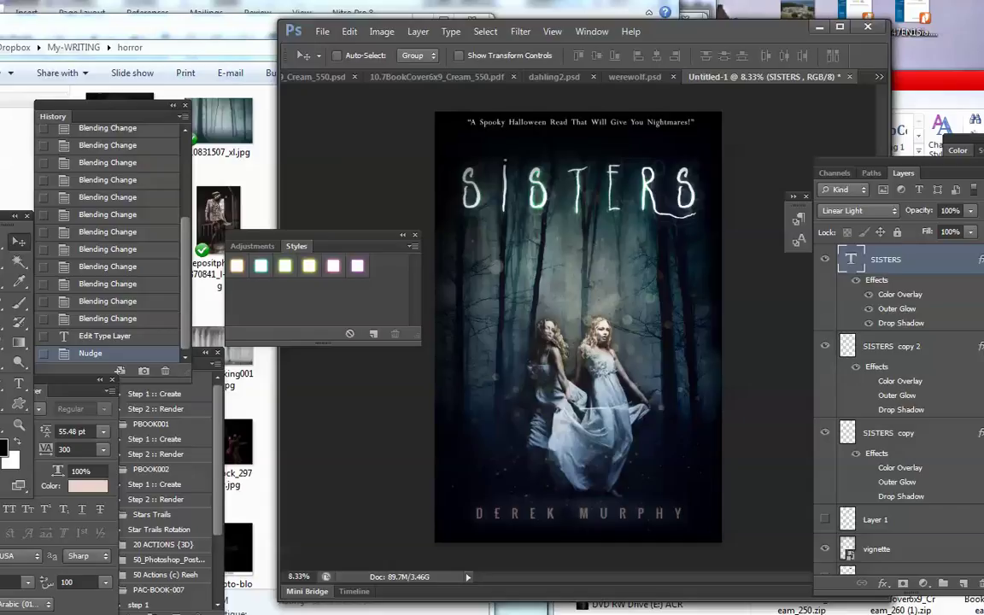
key("alt+Tab")
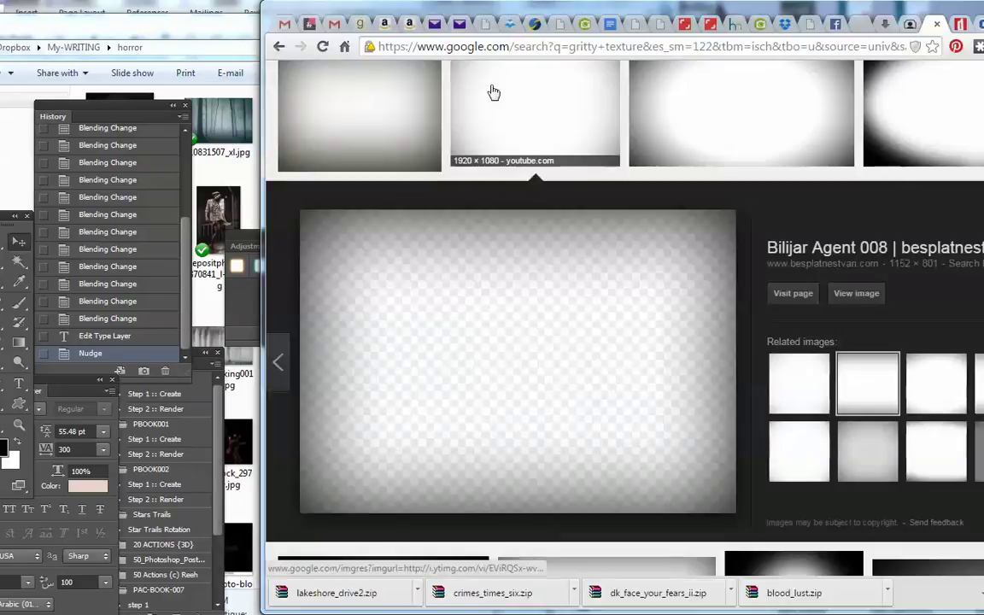
Search Google for 'wrought iron fence' and show the image results.
left_click(501, 47)
type("wroug")
key("BackSpace")
type("ught iron fence")
key("Return")
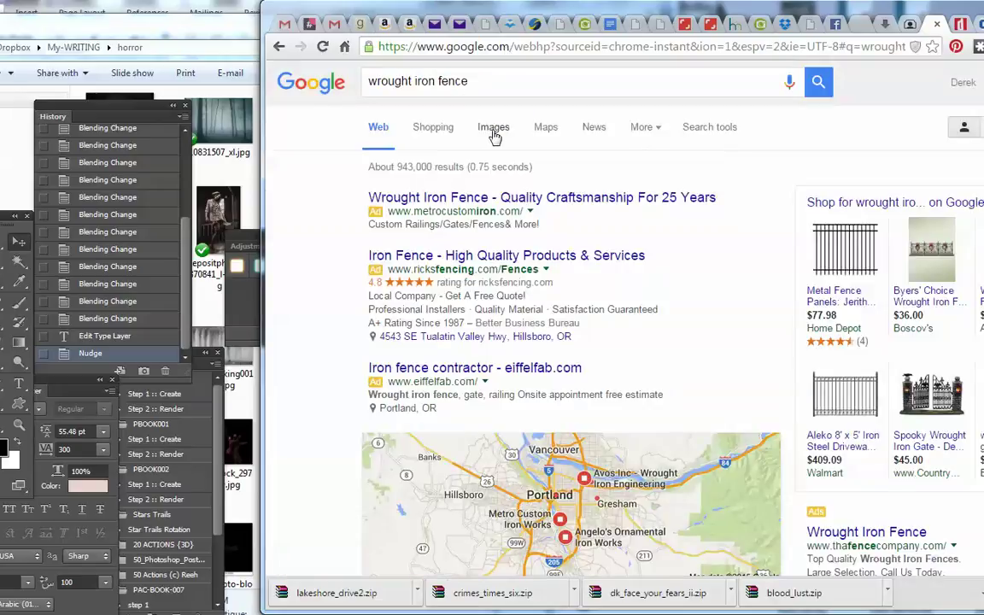
left_click(491, 133)
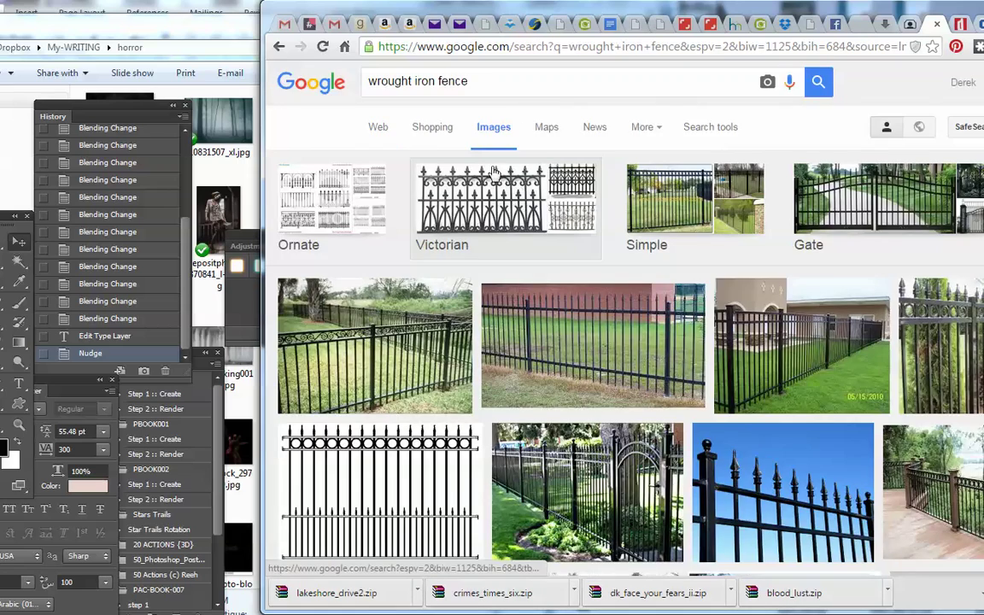
Browse the fence images, previewing a spiked fence and an ornate scrollwork fence.
scroll(589, 195, "down", 5)
scroll(629, 227, "down", 4)
scroll(629, 226, "down", 1)
left_click(557, 219)
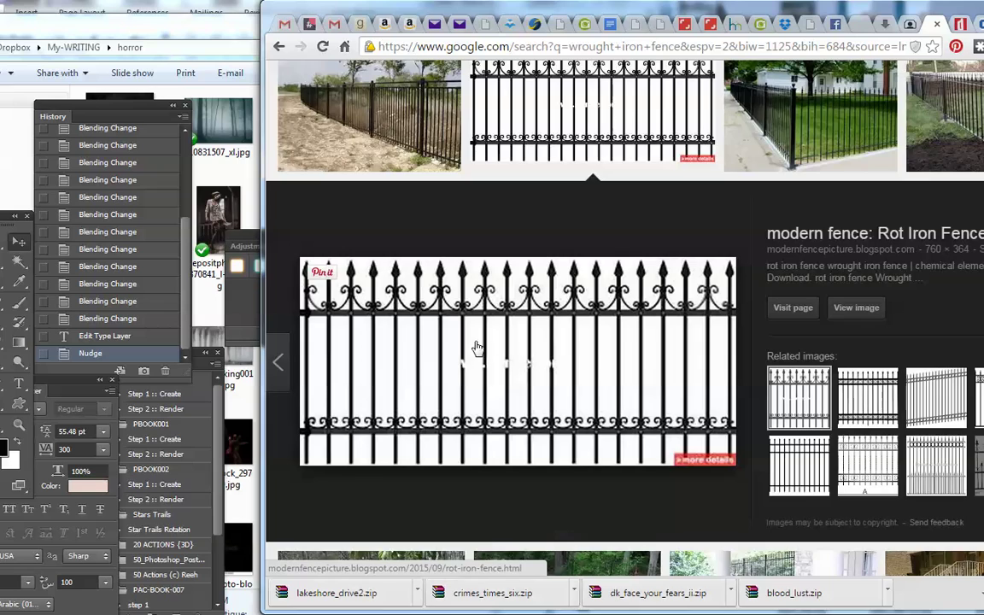
scroll(459, 350, "down", 3)
scroll(460, 350, "down", 3)
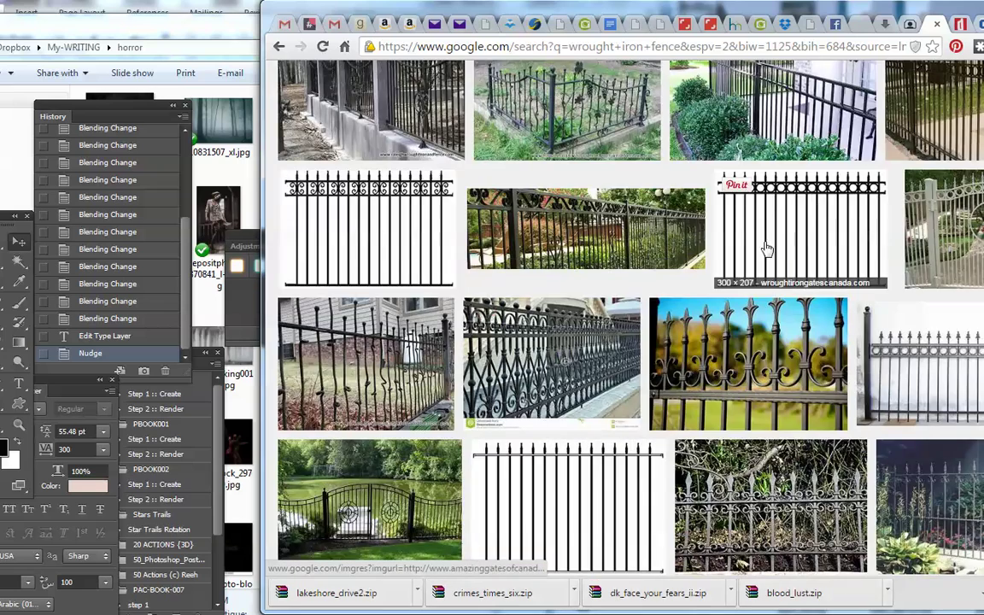
scroll(767, 249, "down", 1)
scroll(701, 256, "down", 3)
scroll(598, 282, "down", 1)
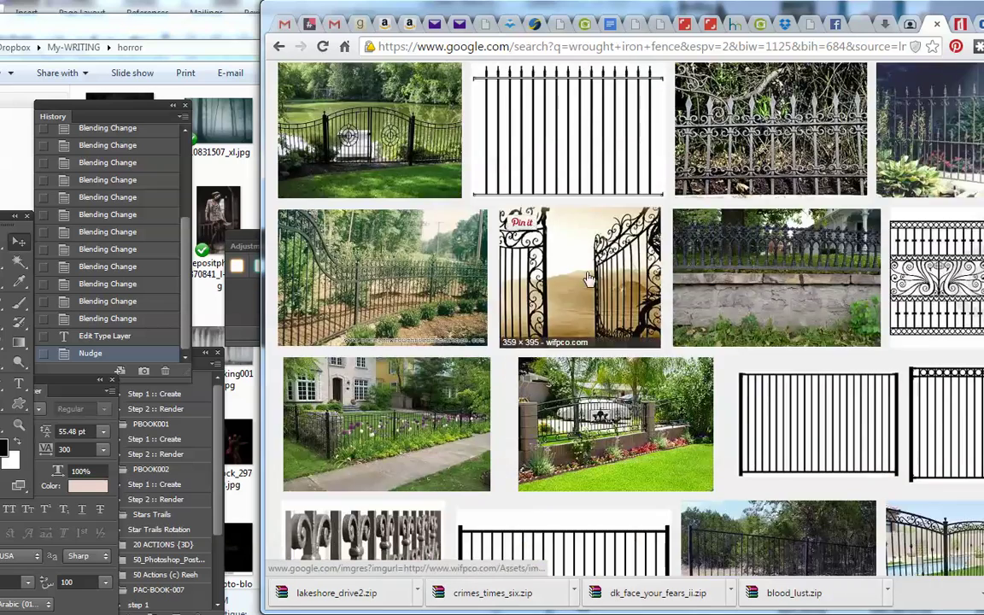
scroll(640, 278, "down", 4)
scroll(726, 279, "down", 3)
scroll(787, 280, "up", 1)
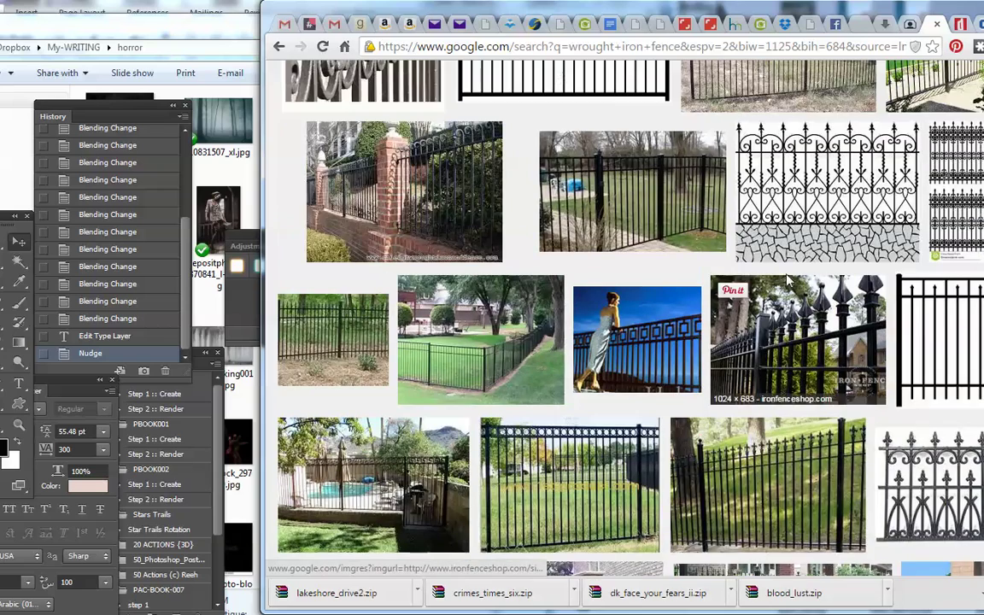
mouse_move(826, 190)
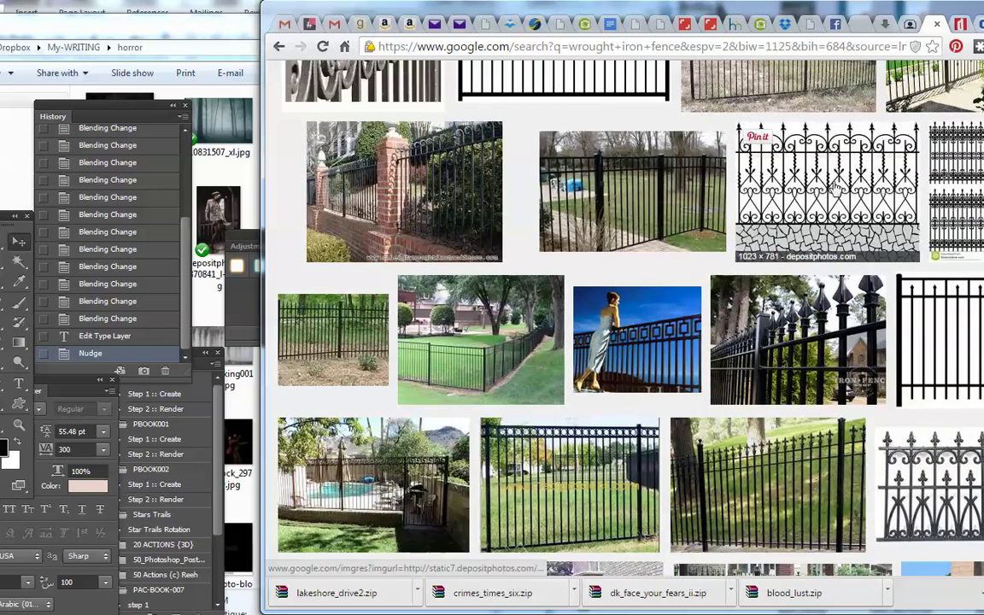
scroll(773, 235, "down", 4)
scroll(743, 244, "down", 3)
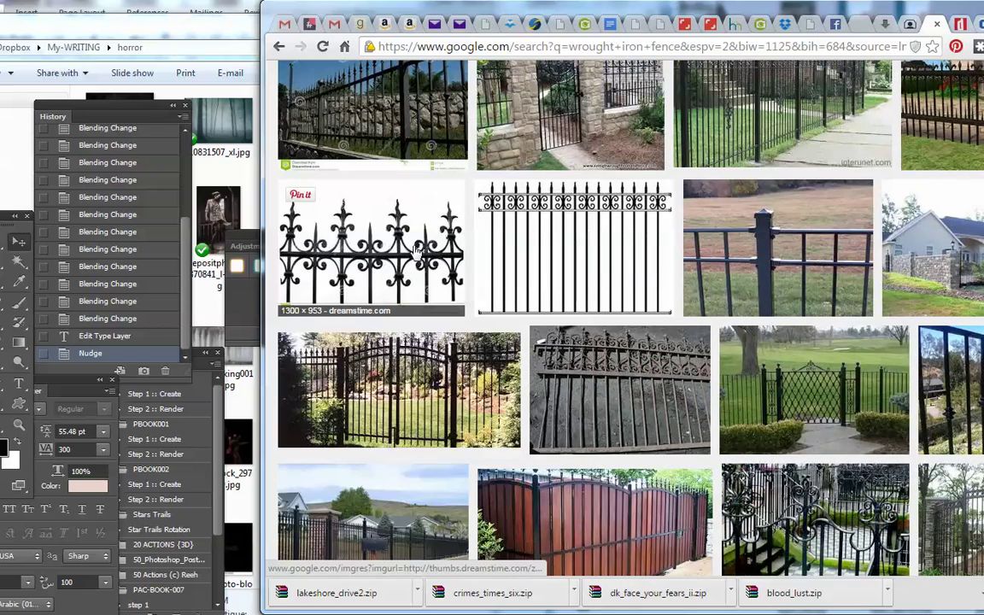
left_click(459, 272)
scroll(644, 316, "down", 4)
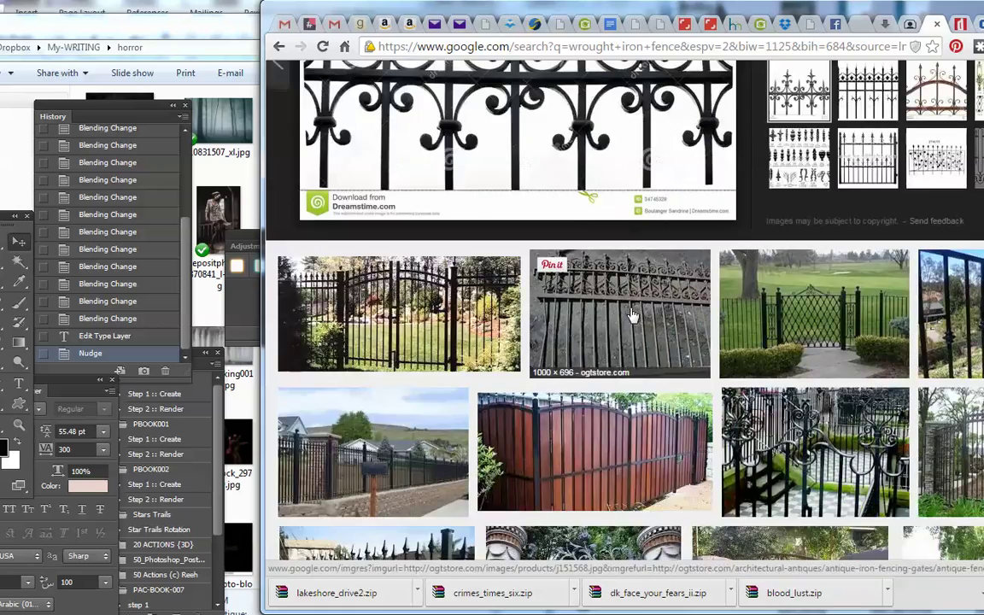
scroll(644, 316, "down", 4)
scroll(644, 316, "down", 3)
scroll(645, 315, "down", 4)
scroll(644, 315, "down", 4)
scroll(642, 316, "down", 4)
scroll(642, 315, "down", 4)
scroll(642, 316, "down", 2)
scroll(642, 317, "up", 2)
scroll(642, 317, "down", 1)
scroll(645, 316, "up", 2)
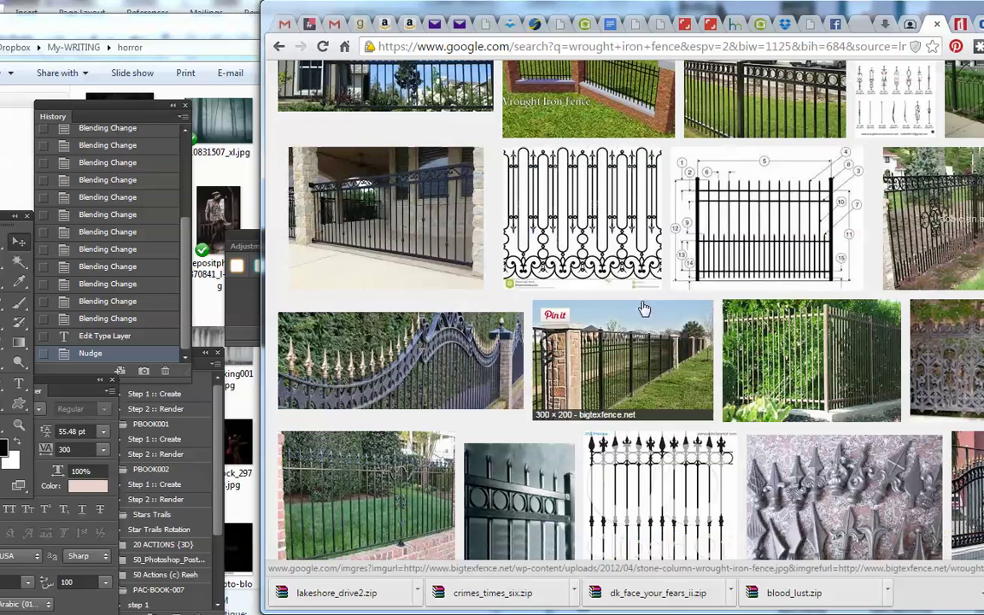
left_click(600, 216)
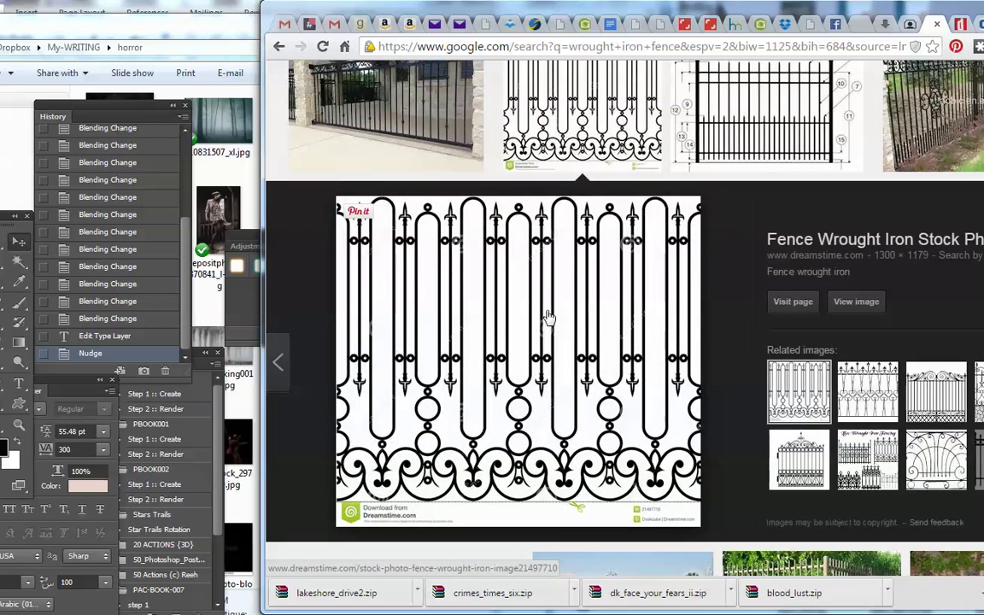
Save the scrollwork fence as fence-wrought-iron-21497710.jpg in the horror folder and return to the cover.
left_click_drag(547, 321, 224, 194)
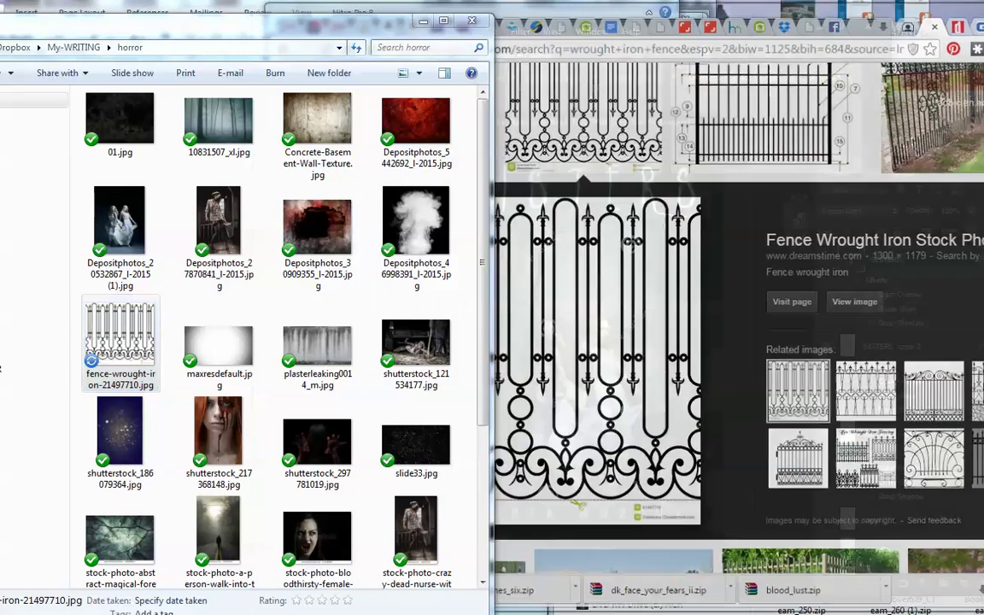
left_click(885, 26)
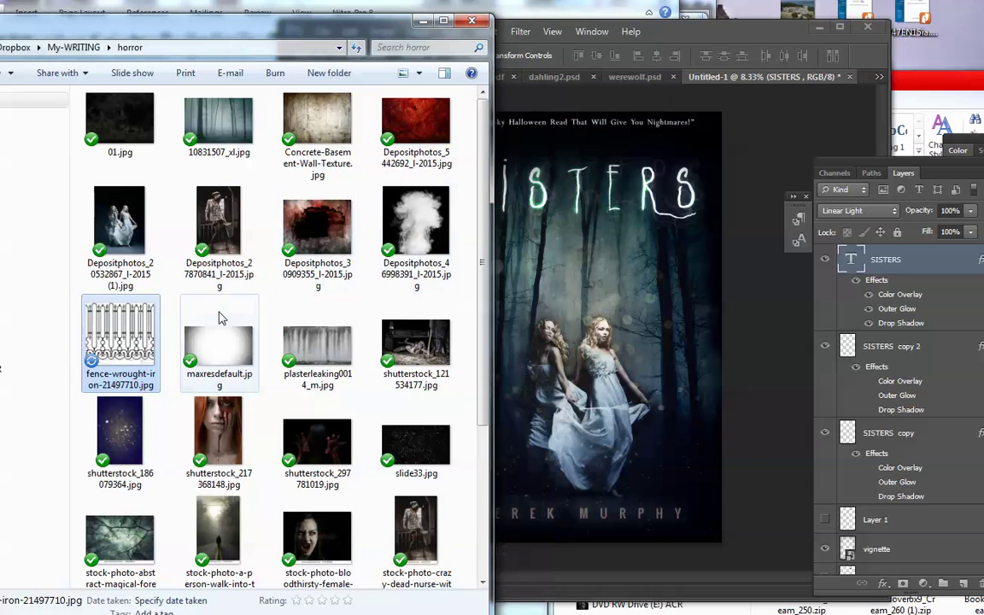
left_click(560, 291)
key("ctrl+t")
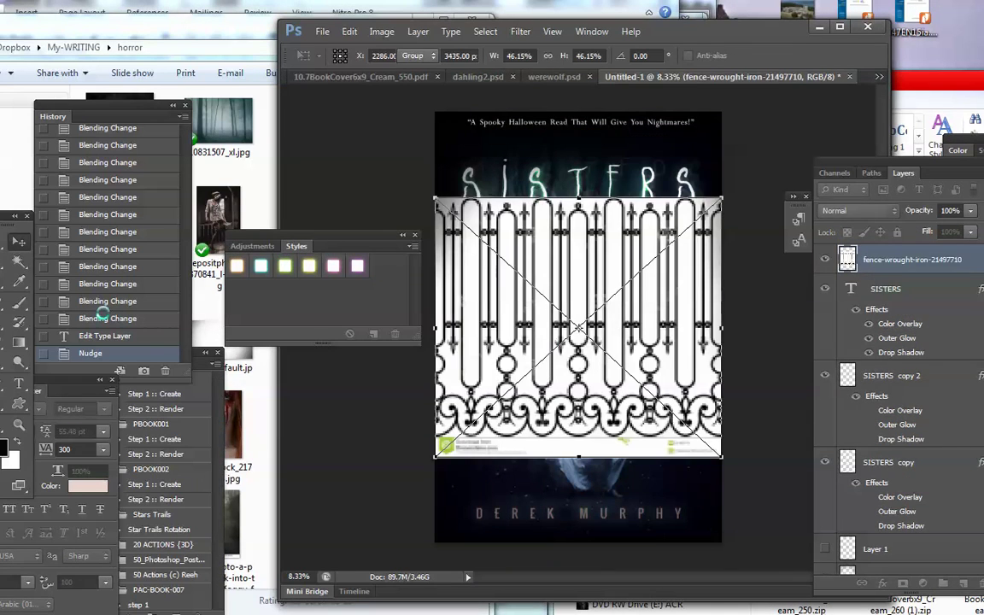
Copy the fence's bottom scrollwork strip onto new Layer 4 in Multiply, hiding the full fence layer.
key("Return")
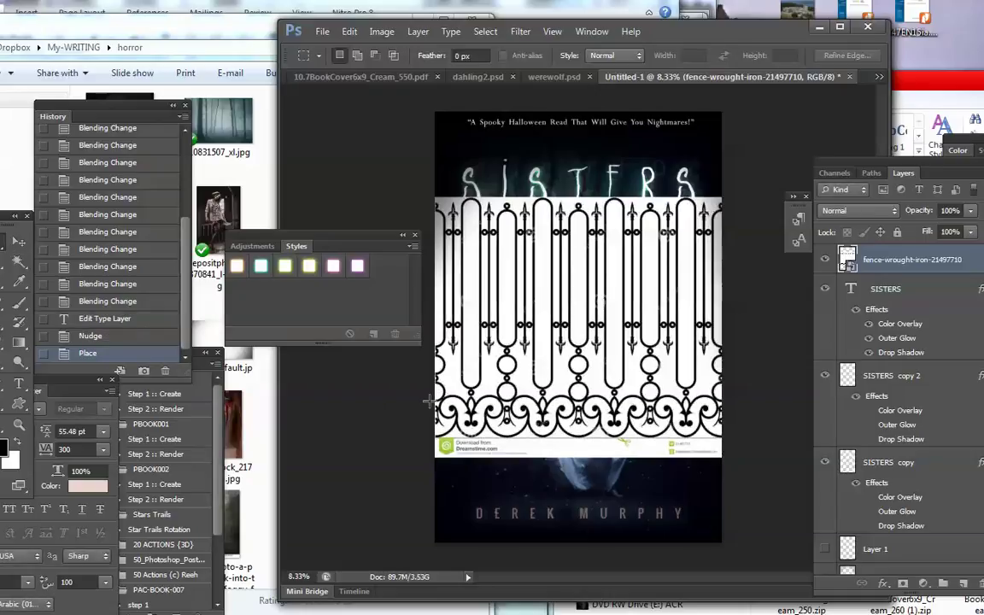
left_click_drag(434, 397, 746, 437)
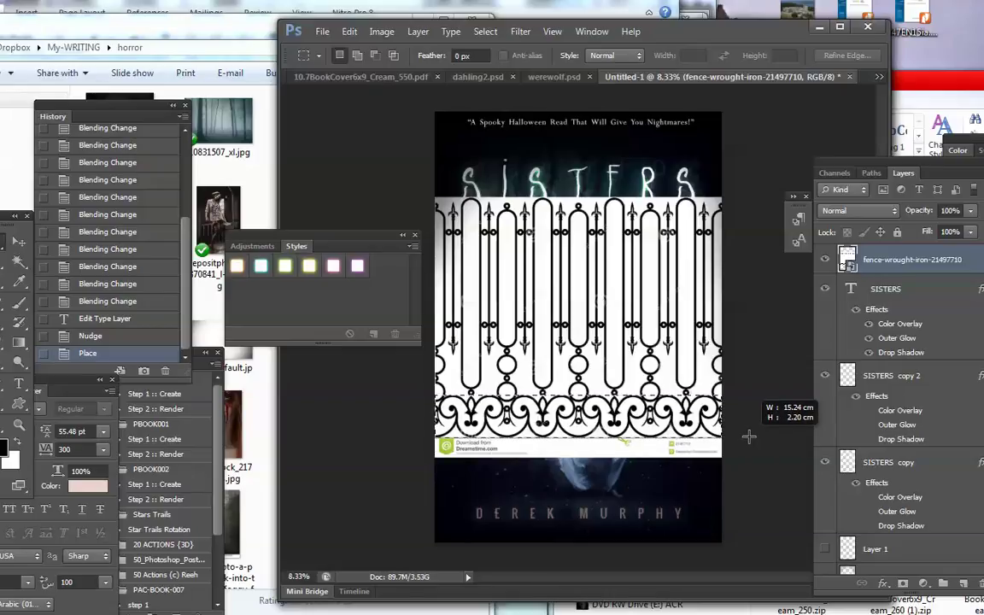
left_click_drag(746, 437, 742, 436)
key("ctrl+shift+alt+n")
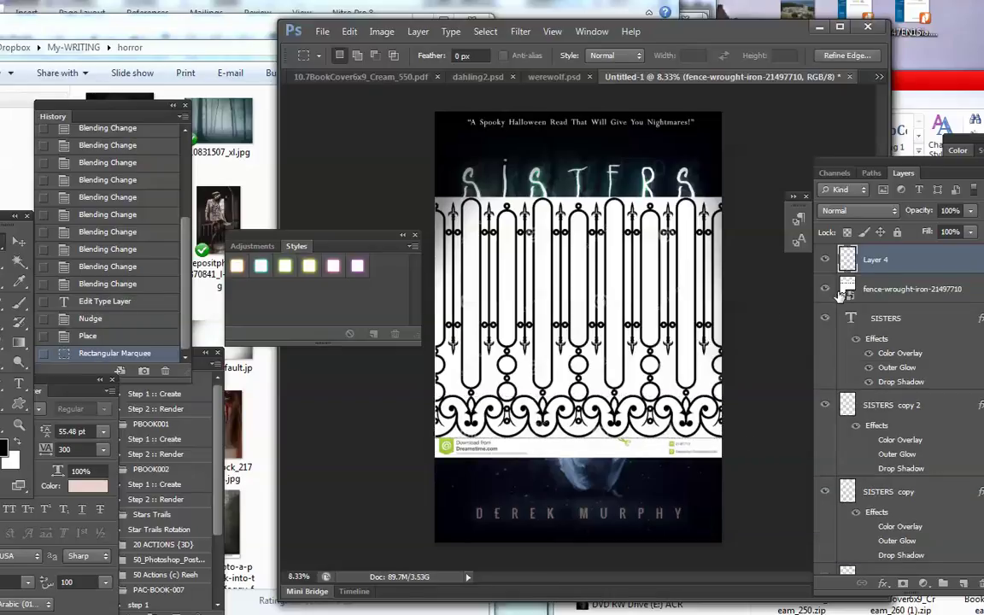
key("ctrl+v")
left_click(825, 289)
left_click(858, 210)
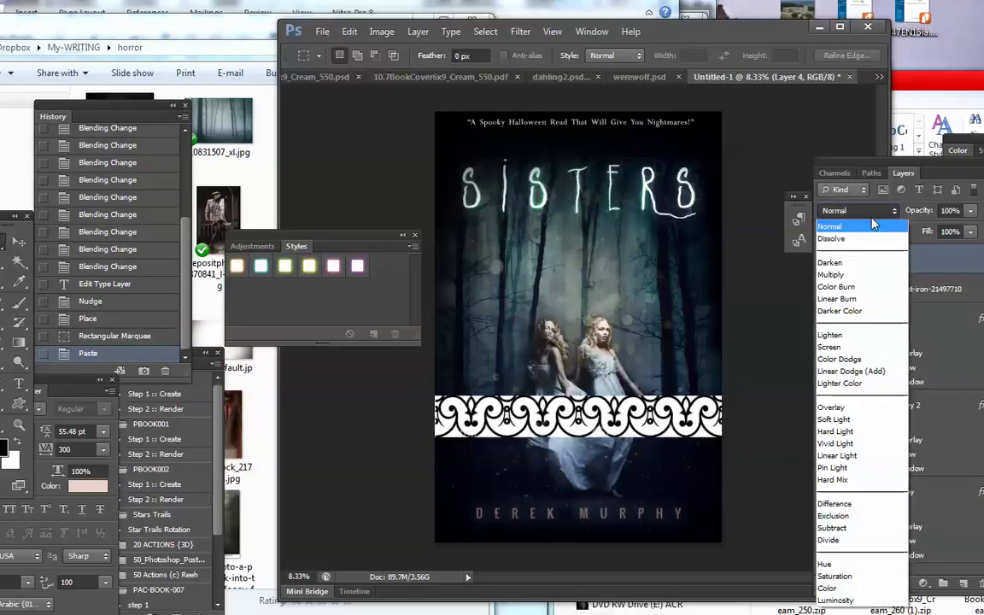
left_click(848, 275)
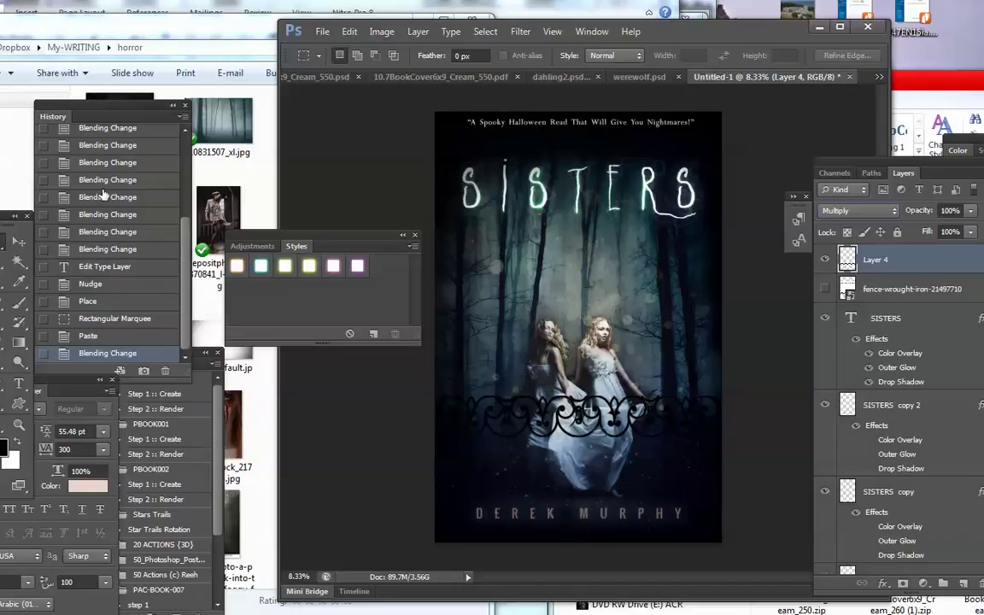
left_click(20, 241)
Reposition the scrollwork strip lower on the cover and reorder Layer 4 between the SISTERS title copies.
mouse_move(620, 463)
left_mouse_down()
mouse_move(602, 467)
mouse_move(661, 452)
mouse_move(634, 172)
mouse_move(606, 155)
left_mouse_up()
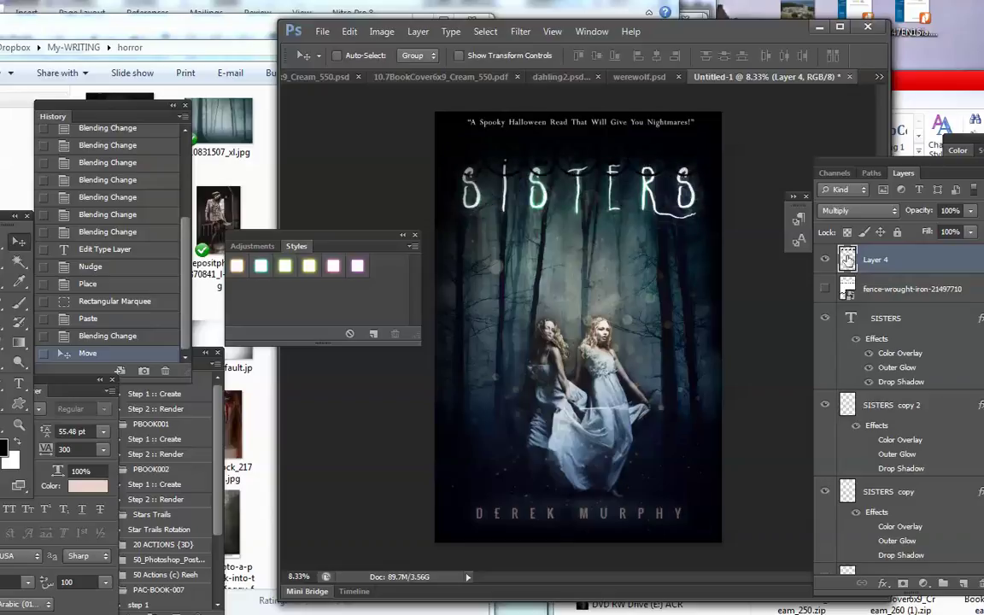
left_click_drag(883, 261, 888, 478)
left_click_drag(621, 162, 640, 502)
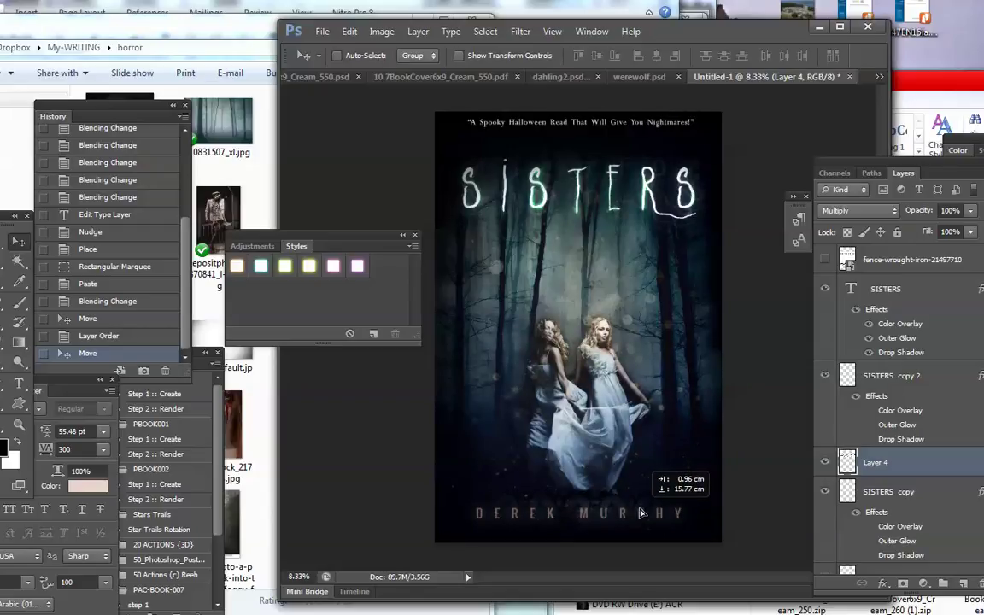
left_click_drag(640, 502, 696, 433)
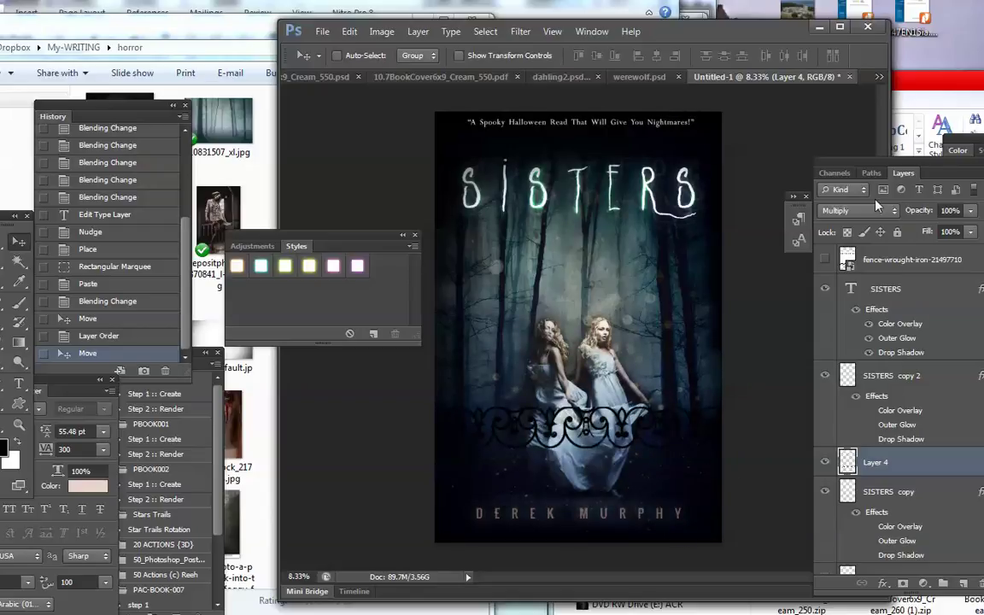
Invert the fence to white, set it to Lighten at 21% opacity, and move it to the bottom edge.
left_click(382, 30)
mouse_move(404, 69)
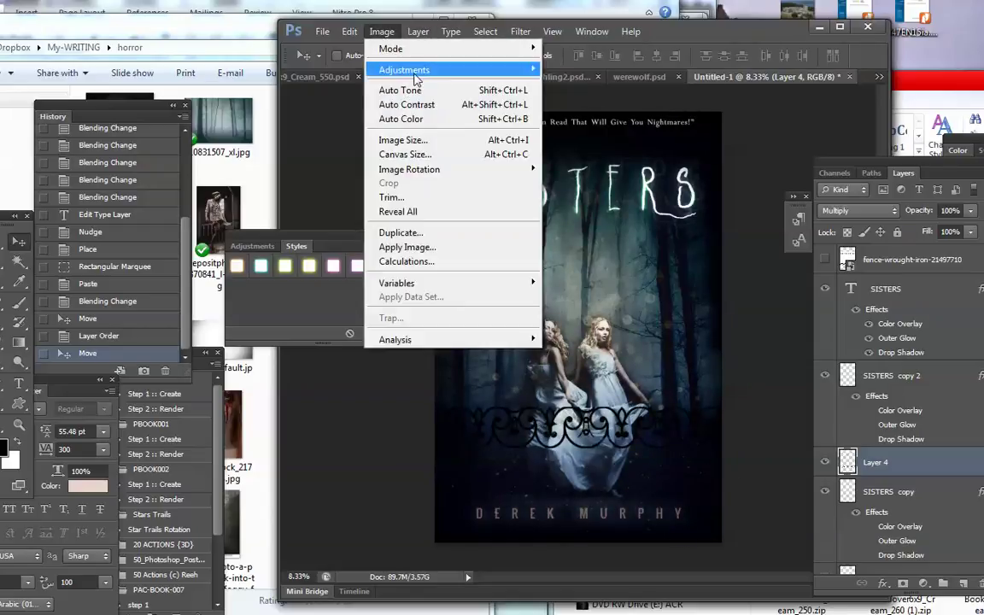
left_click(581, 240)
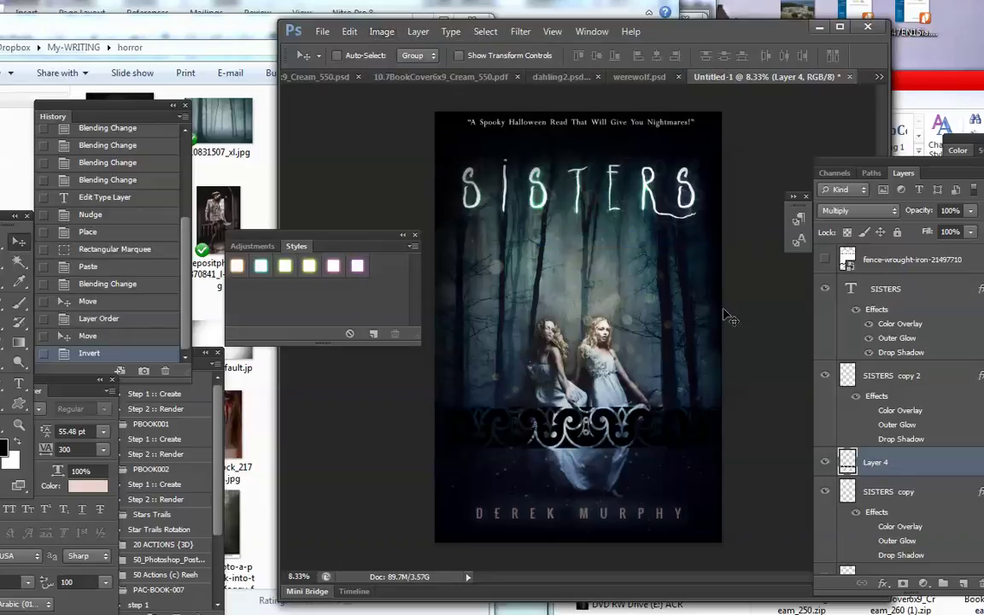
left_click(857, 210)
left_click(764, 302)
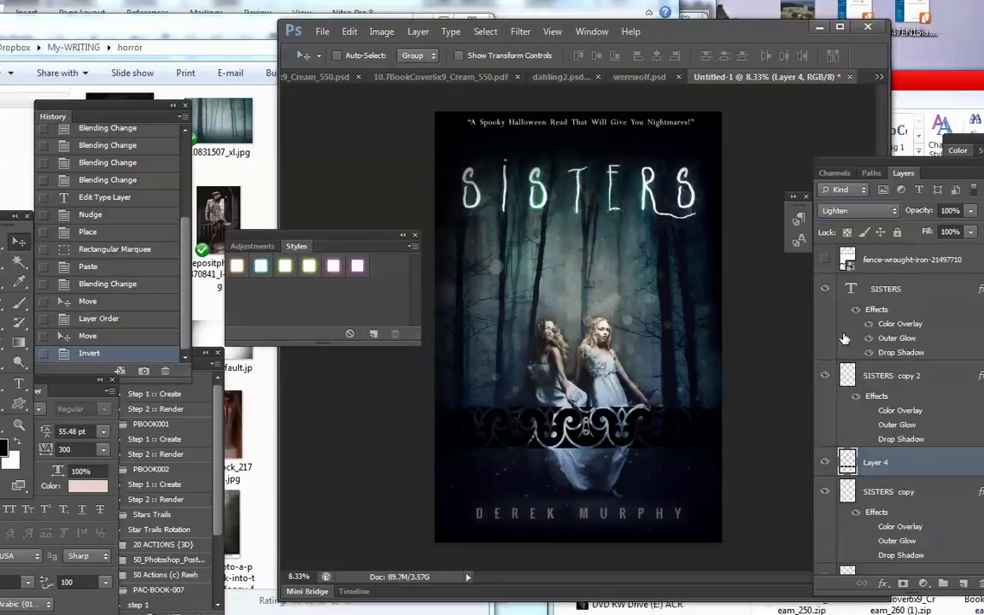
left_click(969, 210)
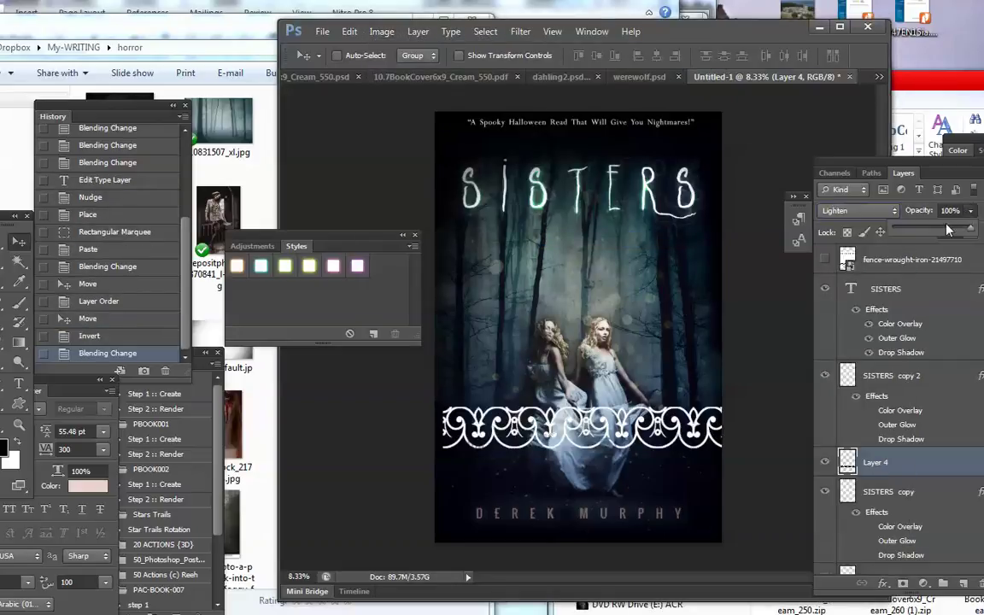
left_click_drag(938, 233, 912, 235)
left_click_drag(597, 427, 597, 529)
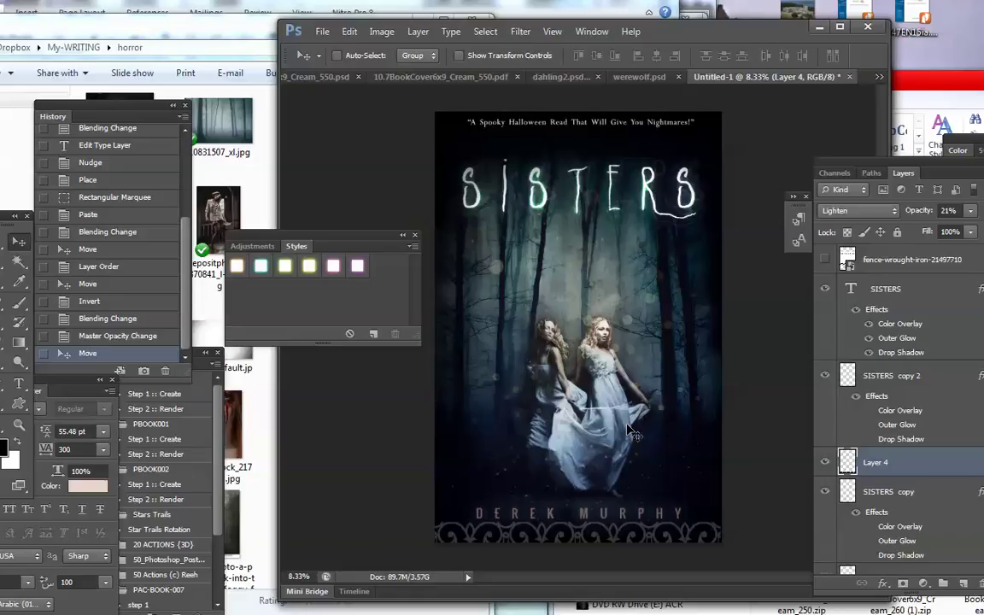
Duplicate the fence layer as Layer 4 copy, rotate it 180°, and place it along the cover's top edge.
right_click(890, 467)
left_click(935, 161)
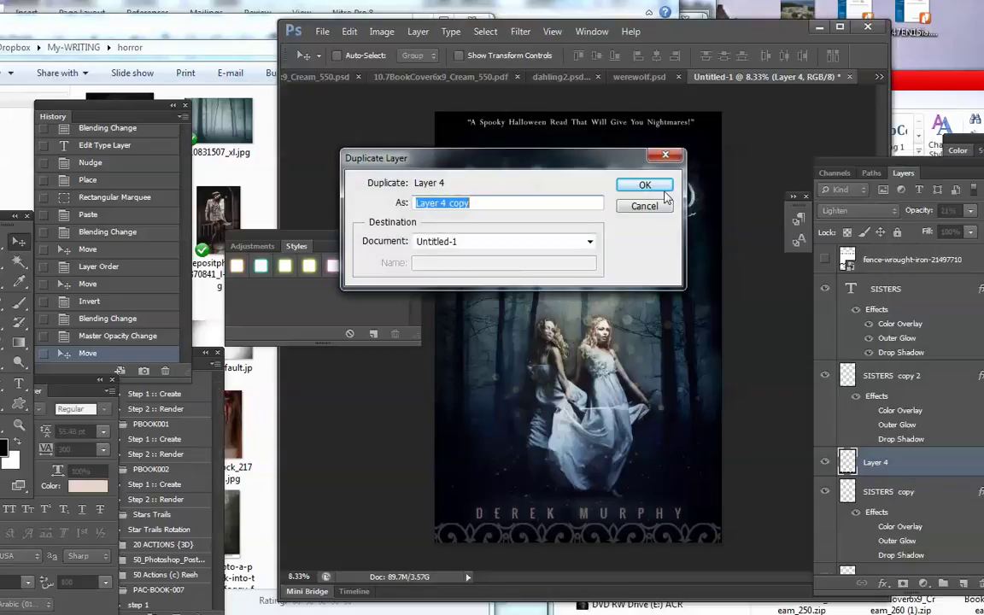
key("Return")
left_click(349, 30)
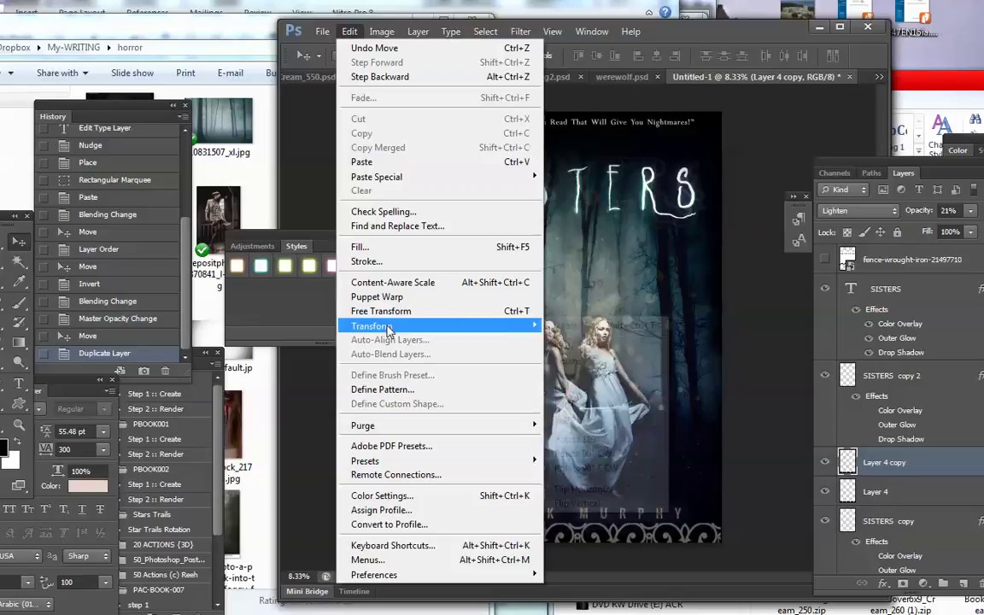
mouse_move(371, 326)
left_click(587, 500)
left_click_drag(642, 521, 666, 268)
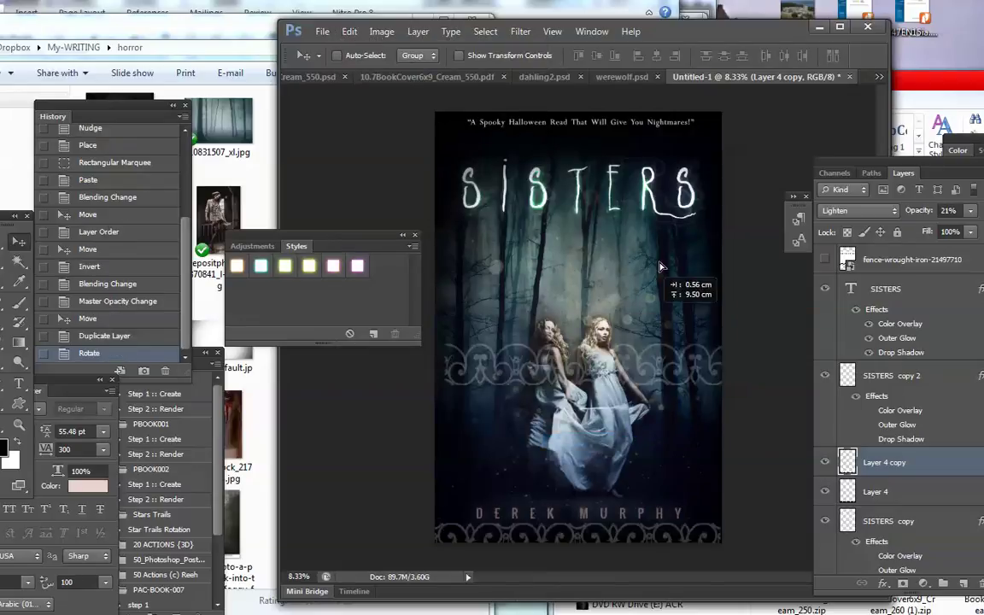
left_click_drag(642, 229, 617, 127)
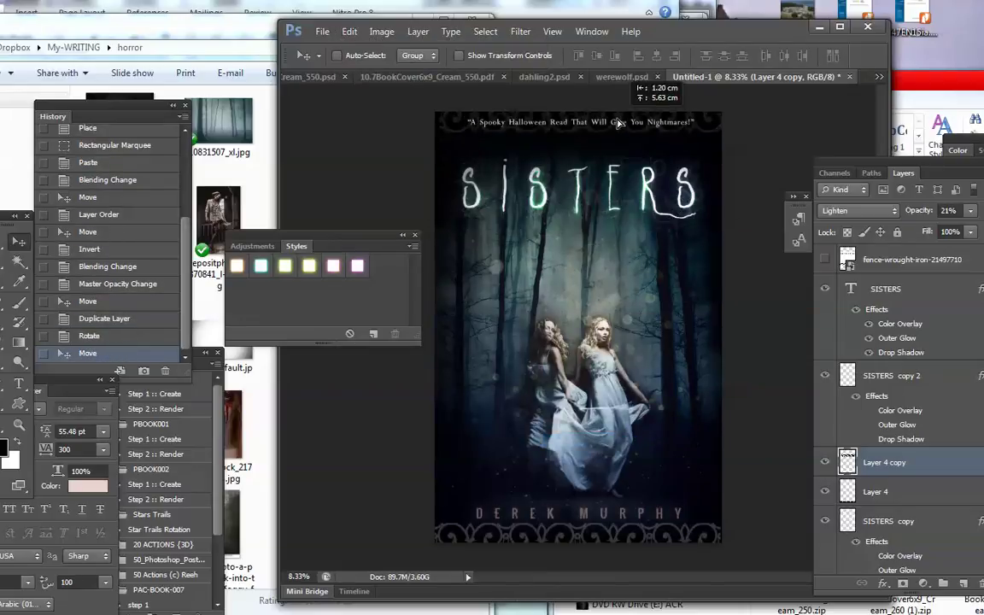
left_click(349, 32)
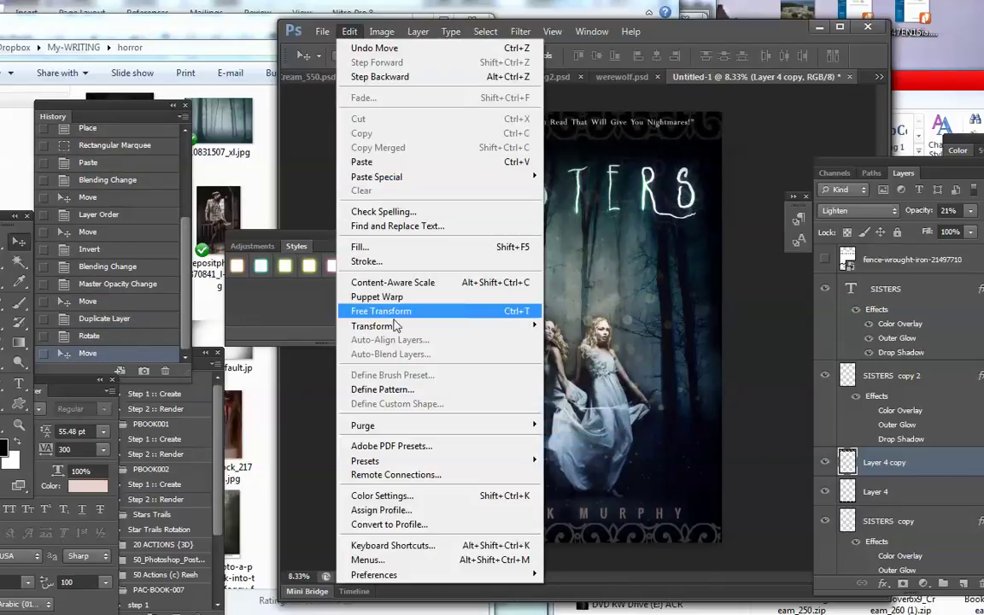
left_click(577, 438)
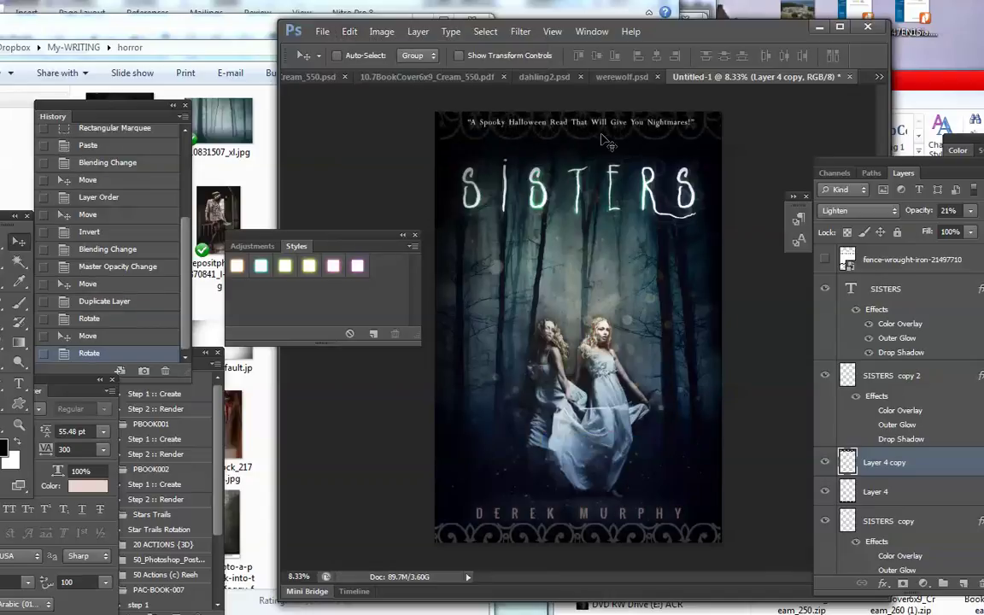
left_click_drag(601, 137, 602, 151)
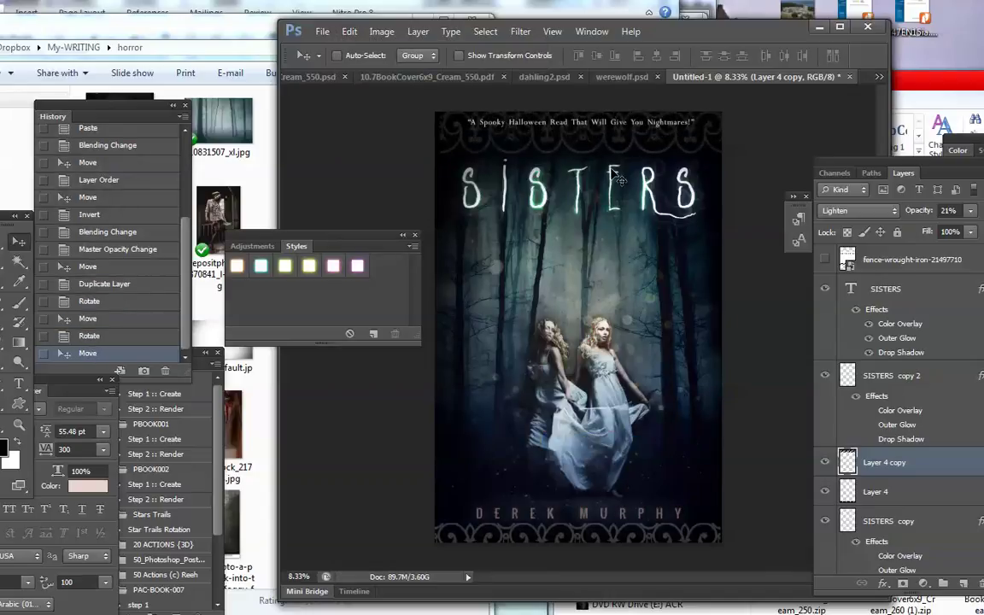
Rotate the bottom ornament (Layer 4) 180°, nudge it below the author name, and nudge the top copy up.
left_click(825, 462)
left_click(824, 491)
left_click(876, 492)
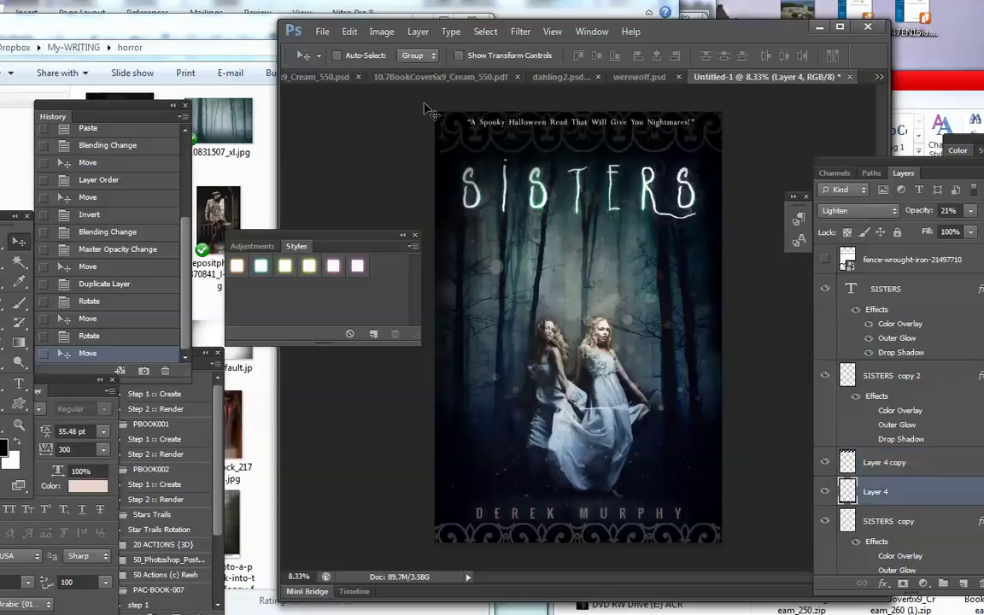
left_click(349, 32)
mouse_move(372, 326)
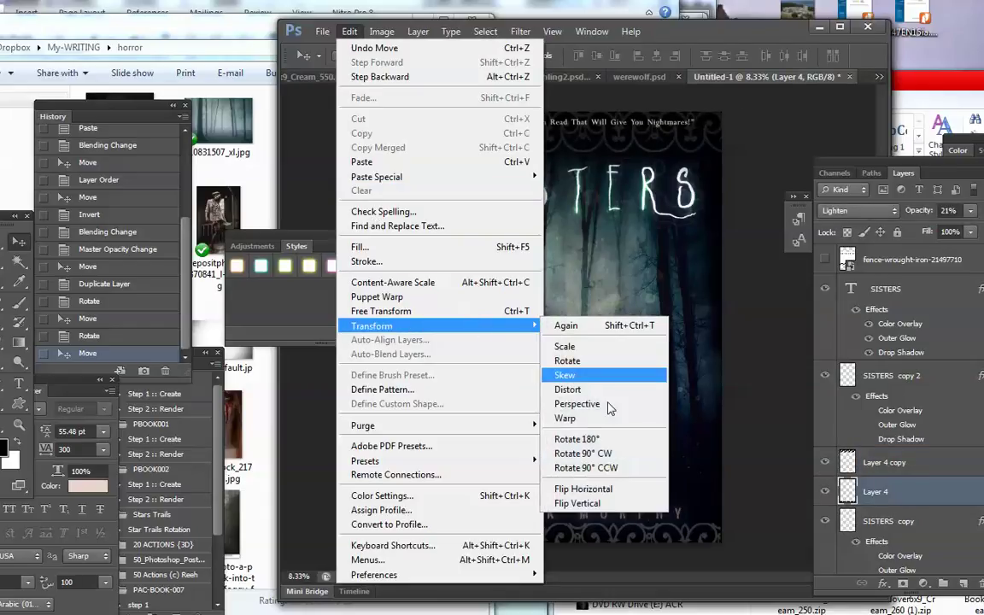
left_click(600, 440)
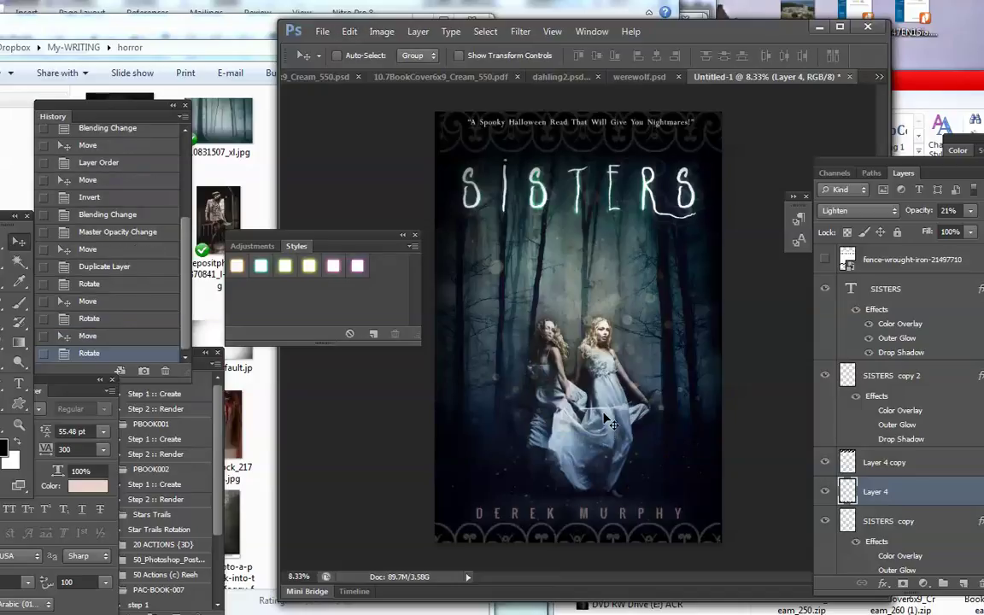
key("Up")
key("Up")
key("Up")
key("Up")
key("shift+Up")
key("shift+Up")
key("shift+Up")
key("shift+Up")
key("shift+Up")
key("shift+Up")
key("shift+Up")
key("shift+Up")
key("shift+Up")
key("shift+Up")
key("shift+Up")
key("shift+Up")
key("shift+Up")
key("shift+Up")
key("shift+Up")
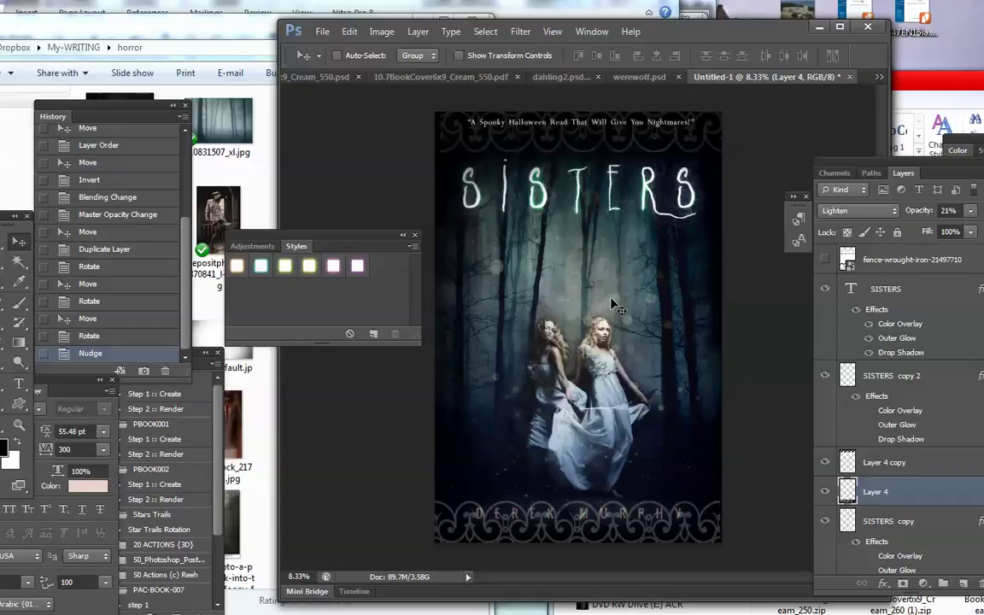
key("shift+Up")
key("shift+Up")
key("shift+Up")
key("shift+Up")
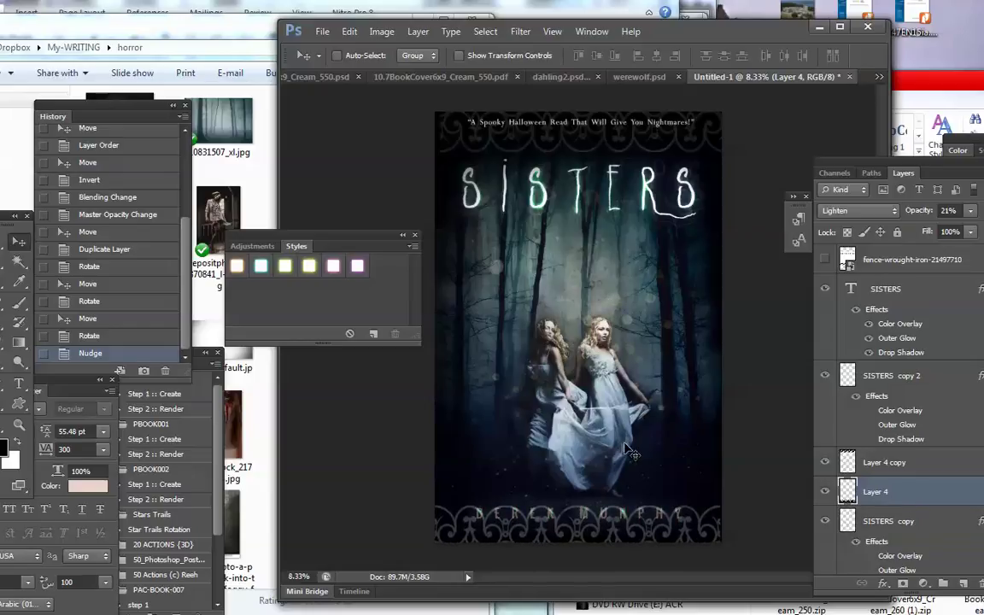
key("shift+Down")
key("shift+Down")
key("shift+Down")
key("shift+Down")
key("shift+Down")
key("shift+Down")
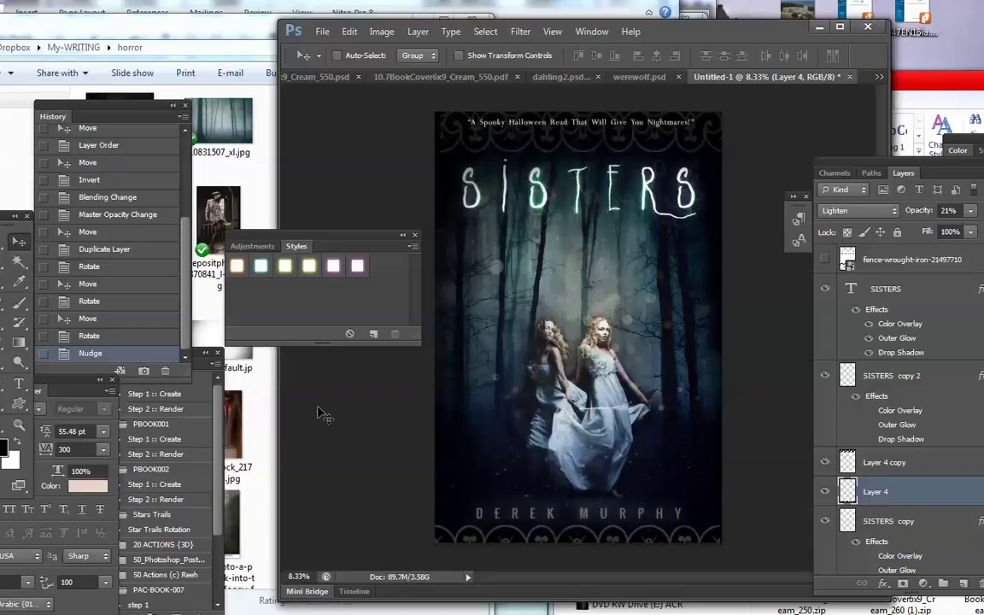
left_click(890, 462)
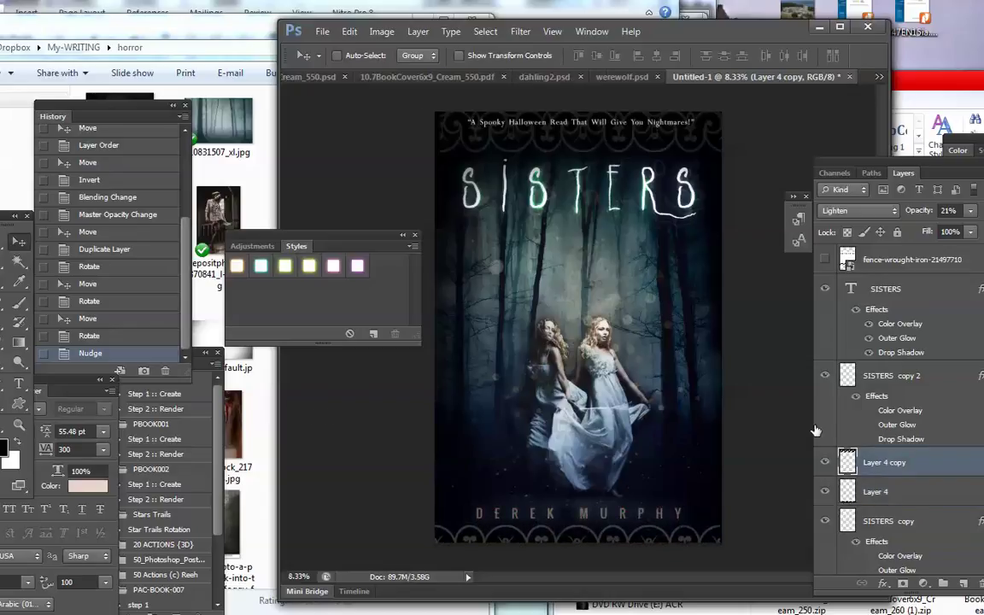
key("shift+Up")
key("shift+Up")
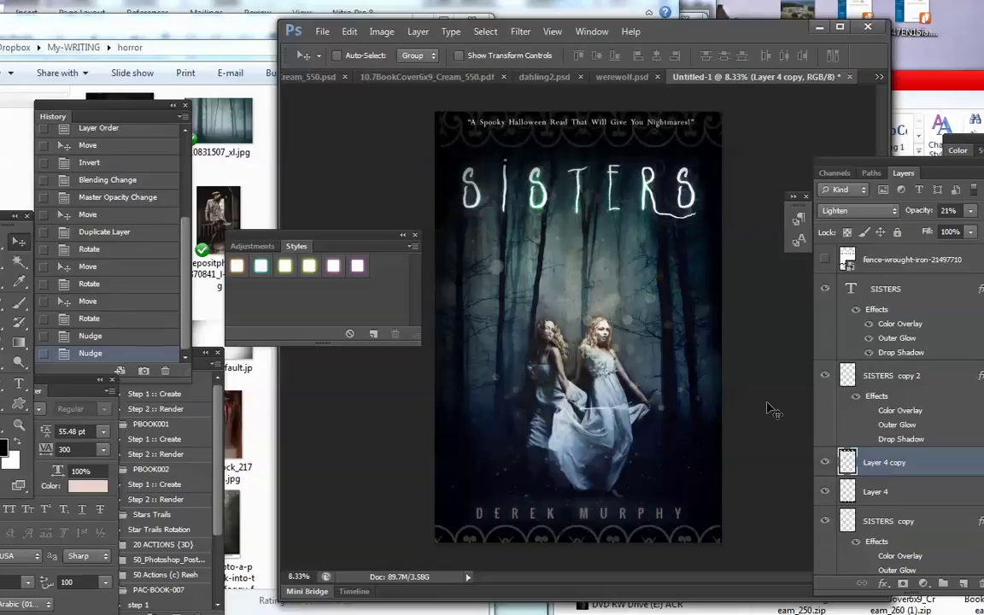
Select all of the author name text and set its font size to 17 pt.
key("t")
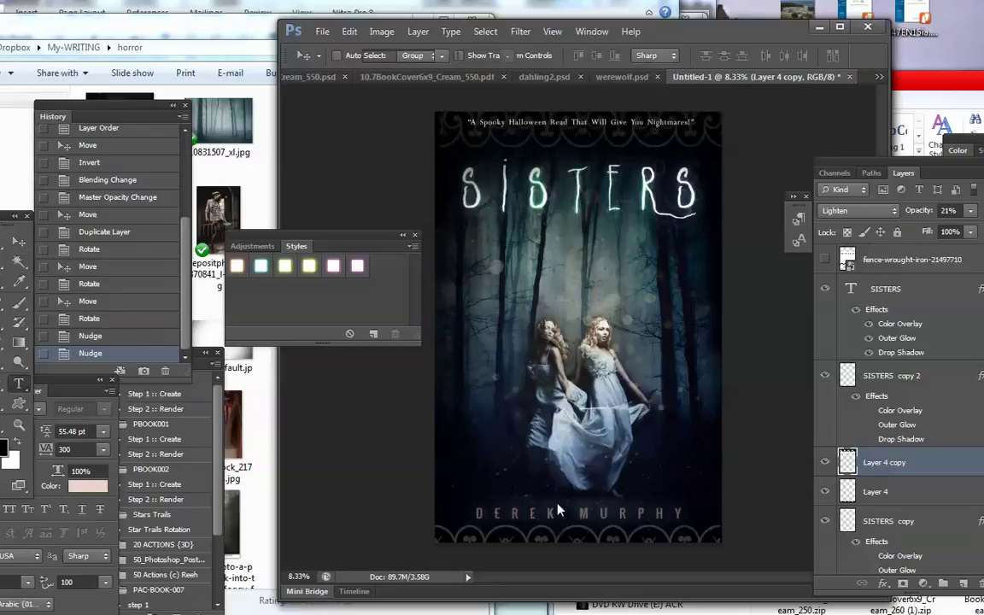
left_click(620, 508)
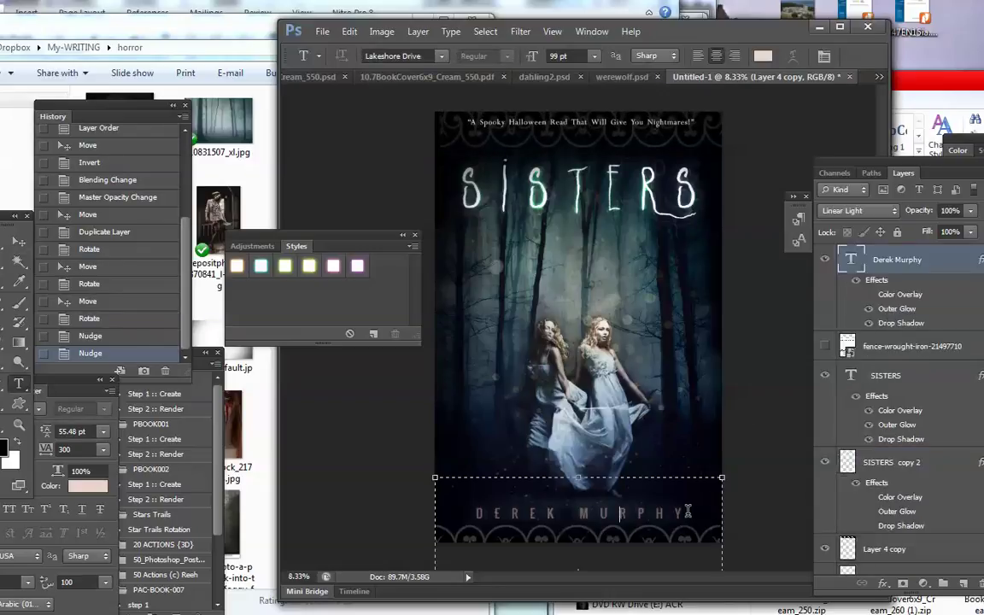
key("ctrl+a")
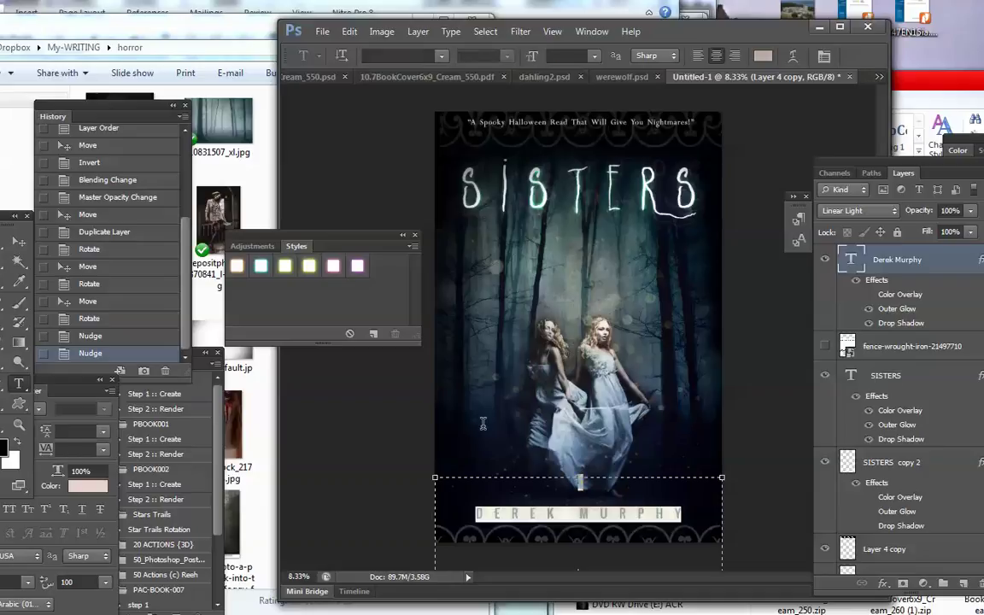
left_click(564, 53)
type("17")
key("Return")
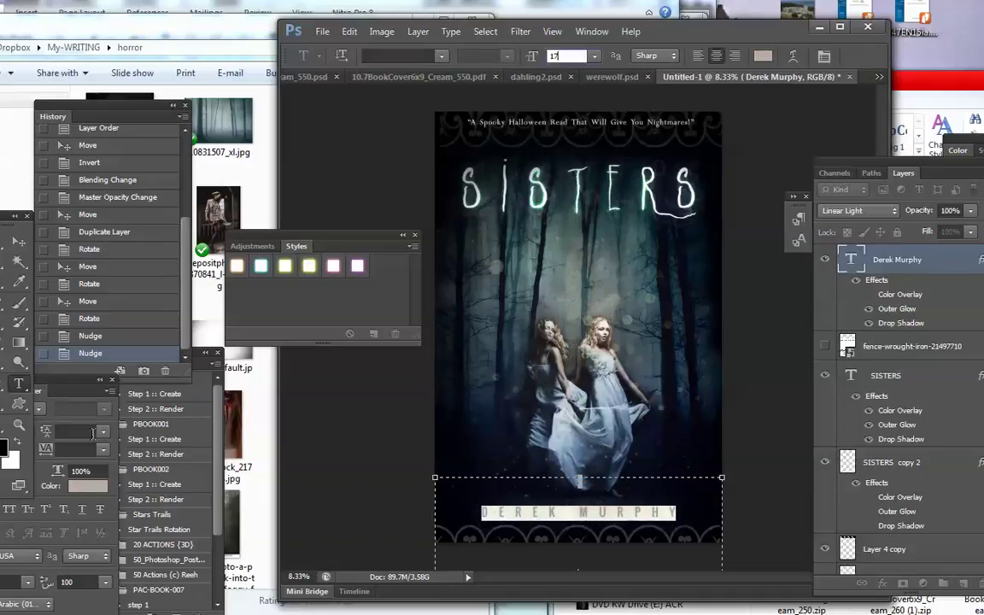
Widen the author name's tracking to 900, commit the text, and nudge it slightly up.
left_click(87, 450)
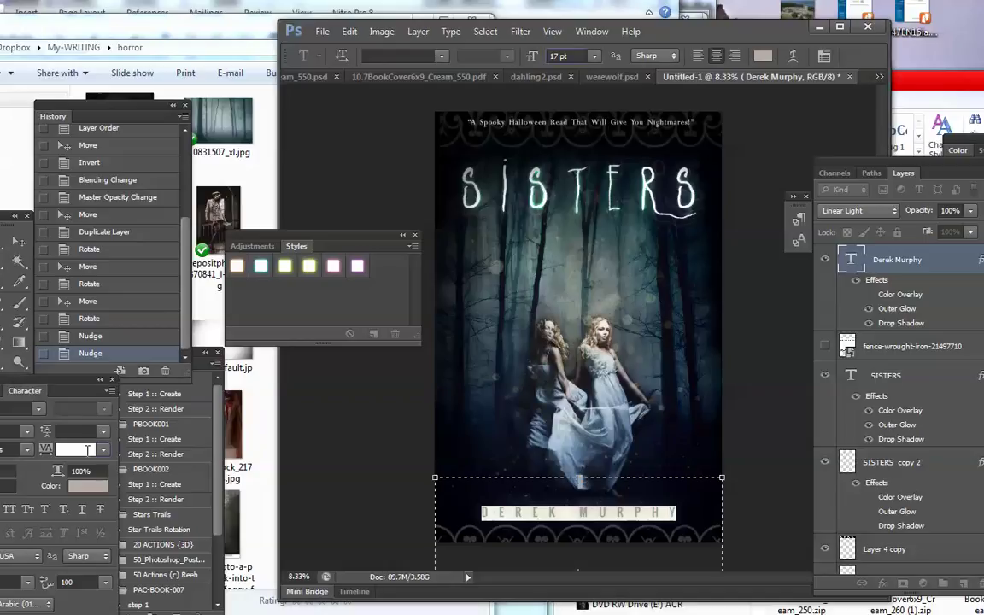
type("800")
key("Return")
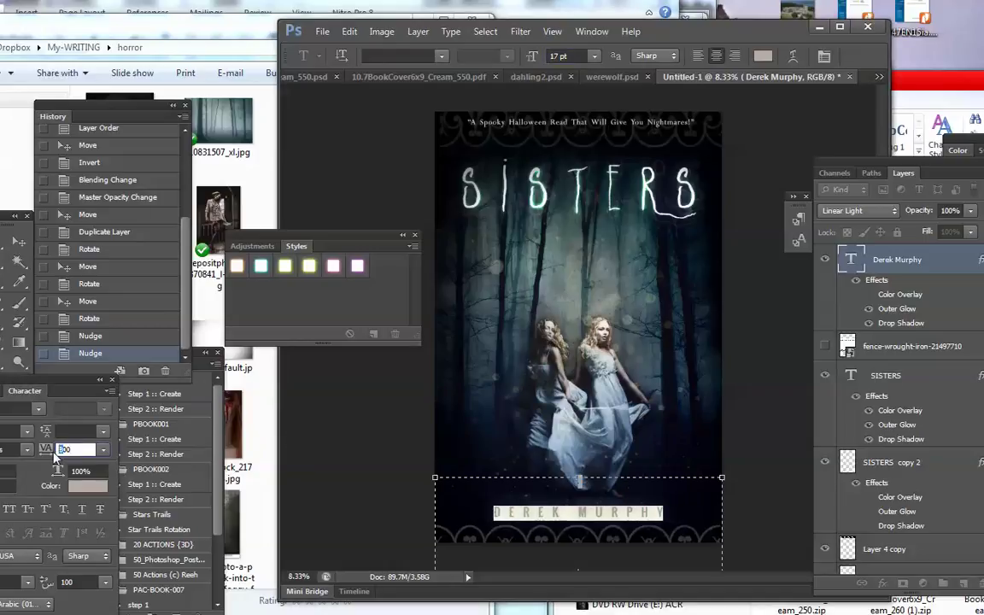
type("900")
key("Return")
left_click(18, 241)
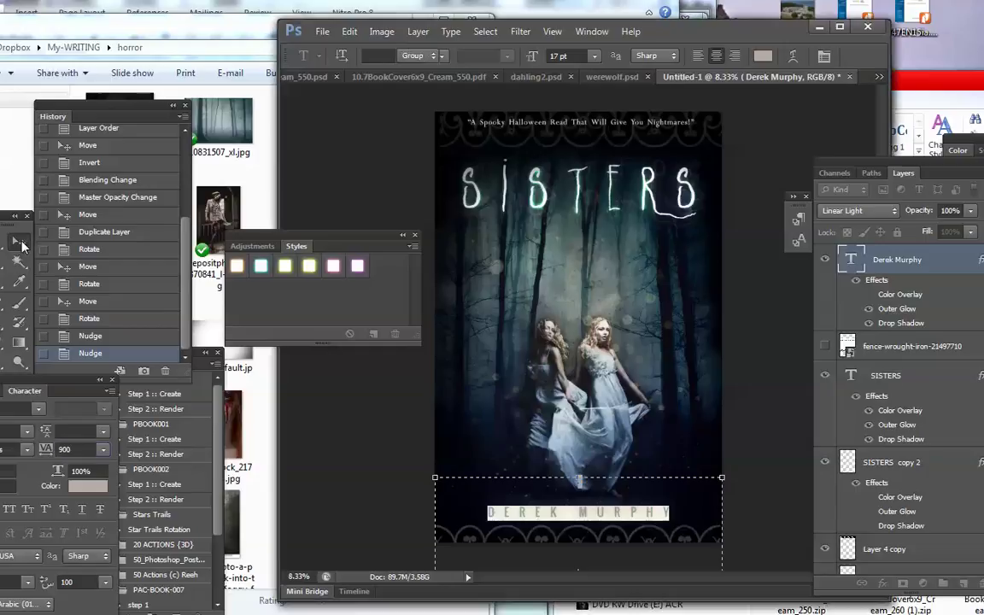
key("Up")
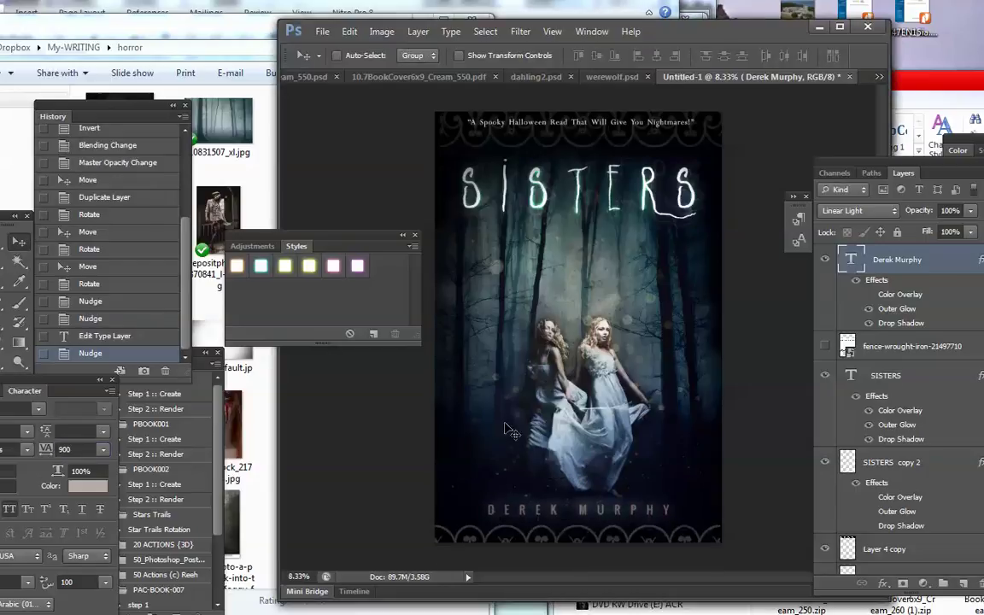